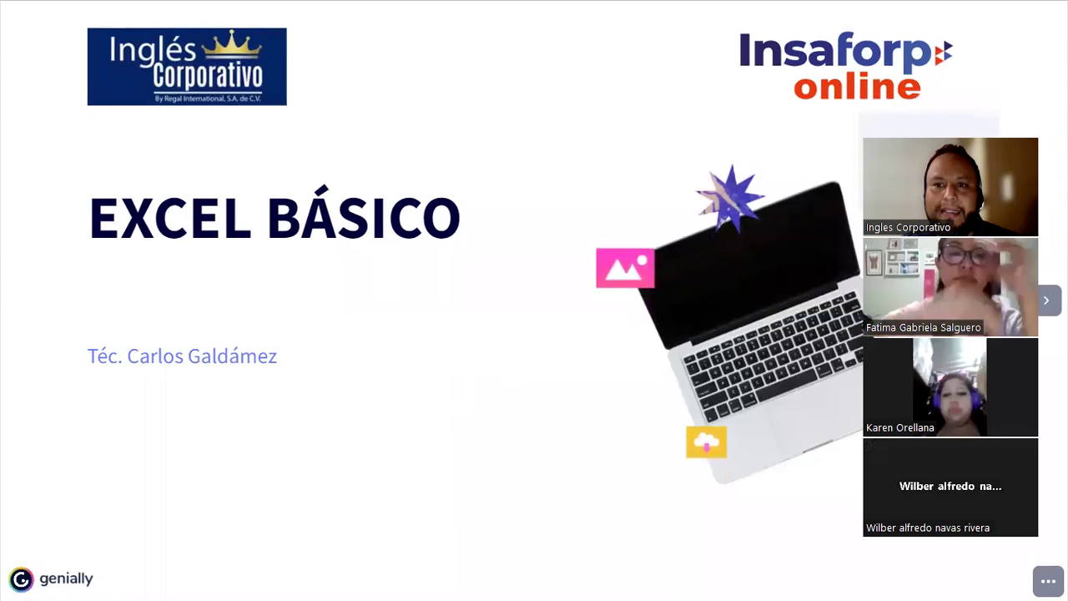
Advance from the EXCEL BÁSICO title slide to the Test Emocional slide with nine emoji faces.
drag(953, 131, 928, 120)
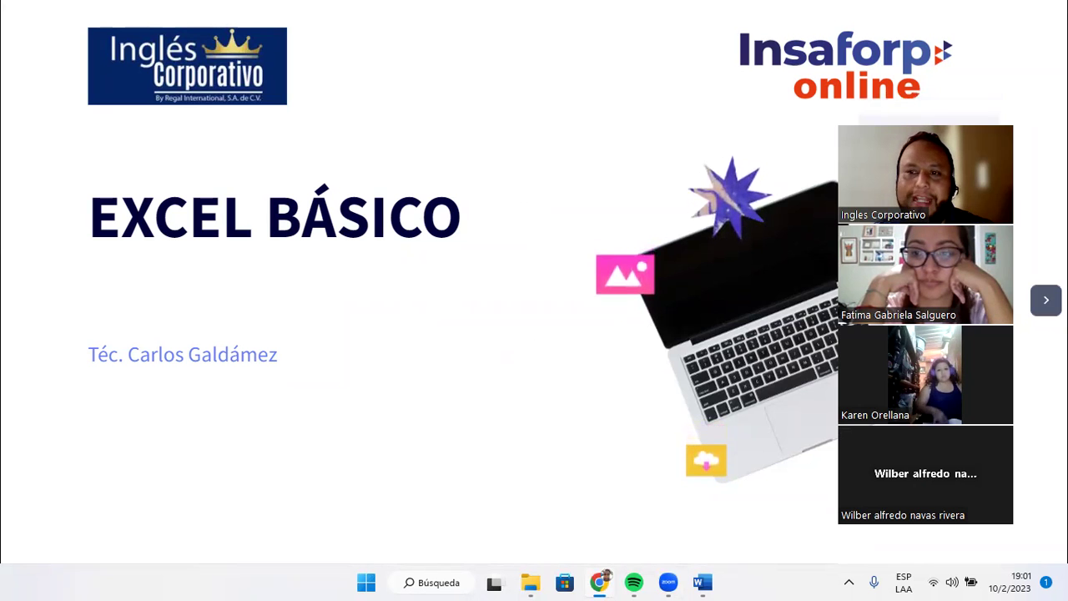
key(Right)
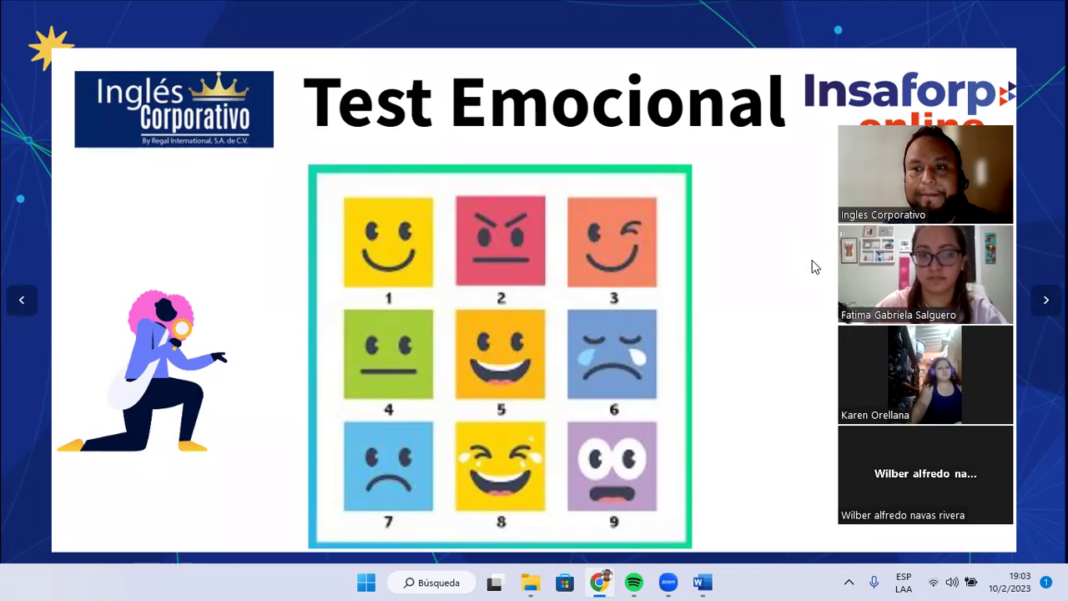
Advance to slide 08, Formato Condicional – Objetivo de la Sesión.
key(Right)
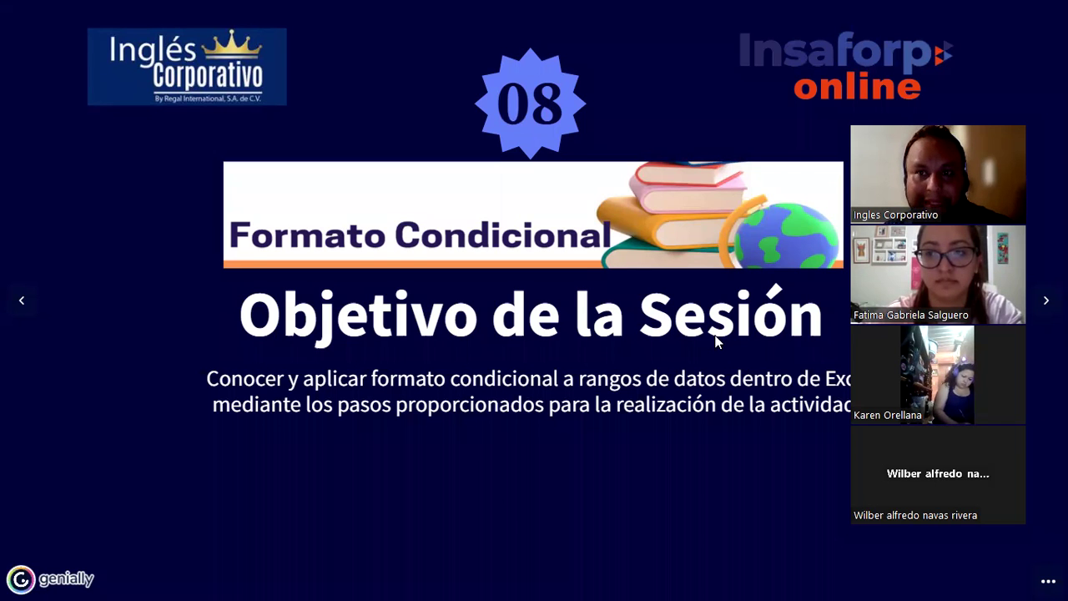
key(Right)
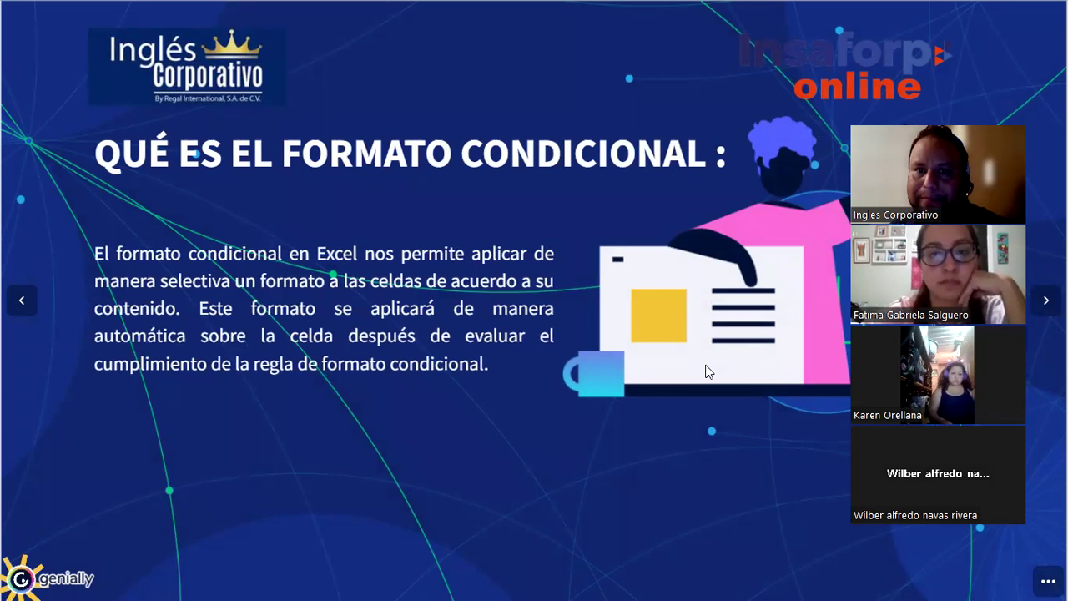
click(20, 305)
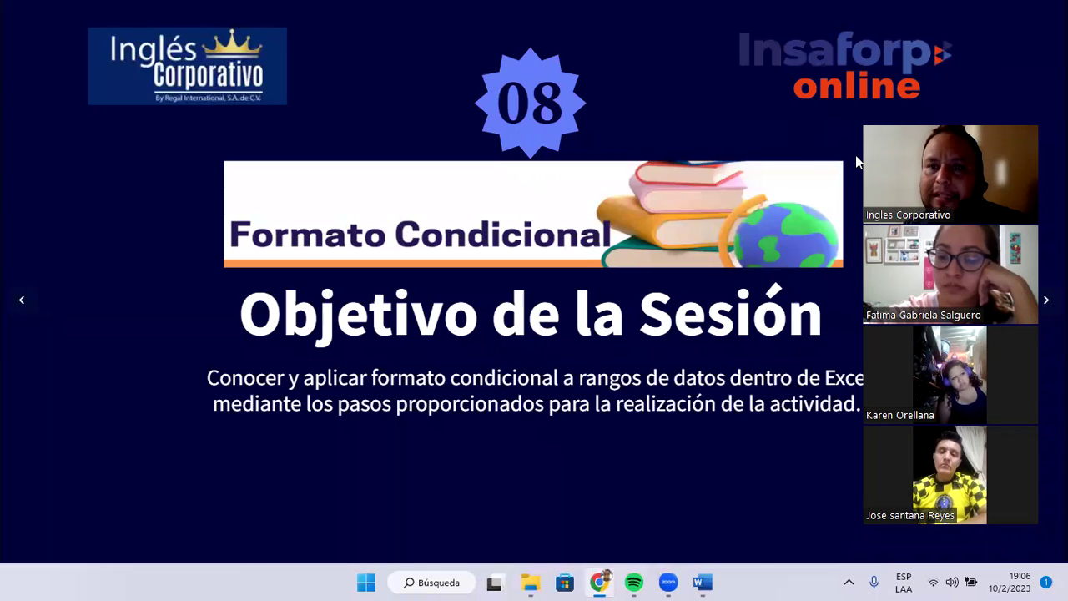
Show the slide defining conditional formatting as rule-based automatic cell formatting.
key(Right)
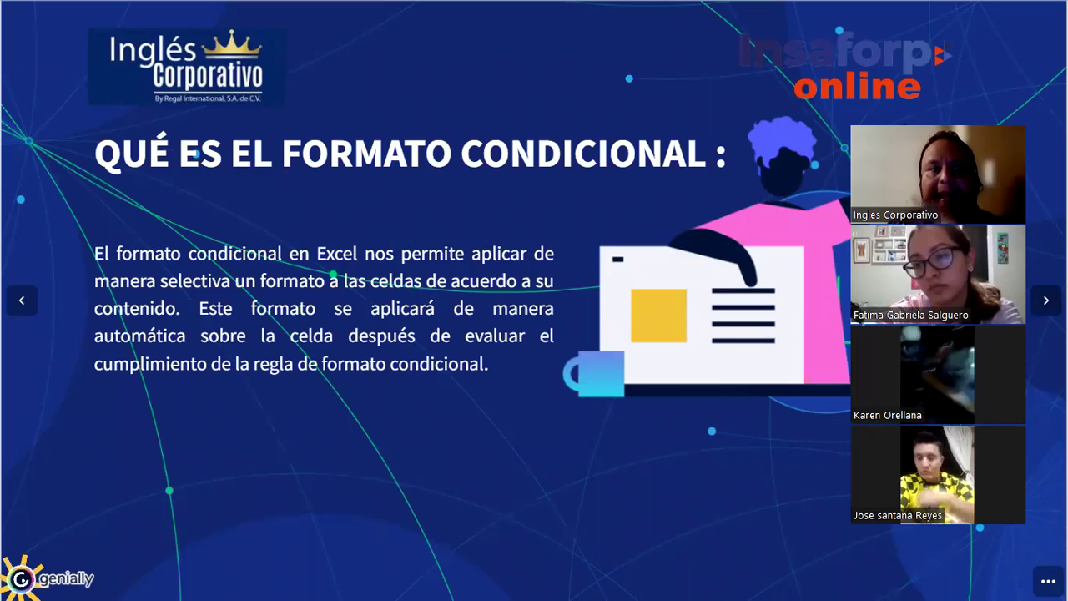
Show the Para qué sirve slide on changing cell colours by evaluated values.
key(Right)
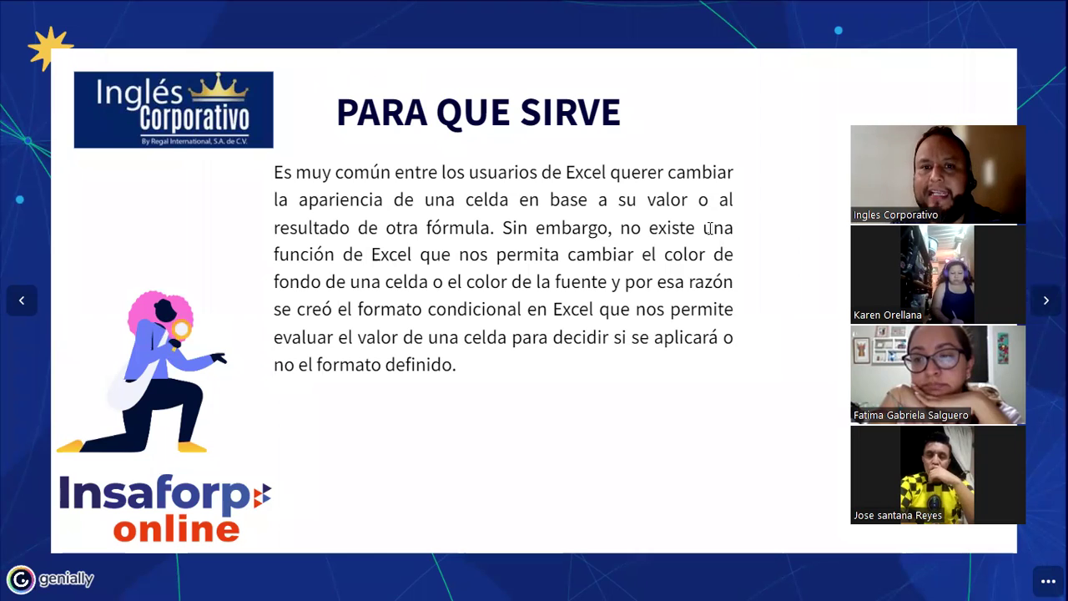
Advance to the Vista Ejemplo slide with values above 60 highlighted green.
click(1042, 302)
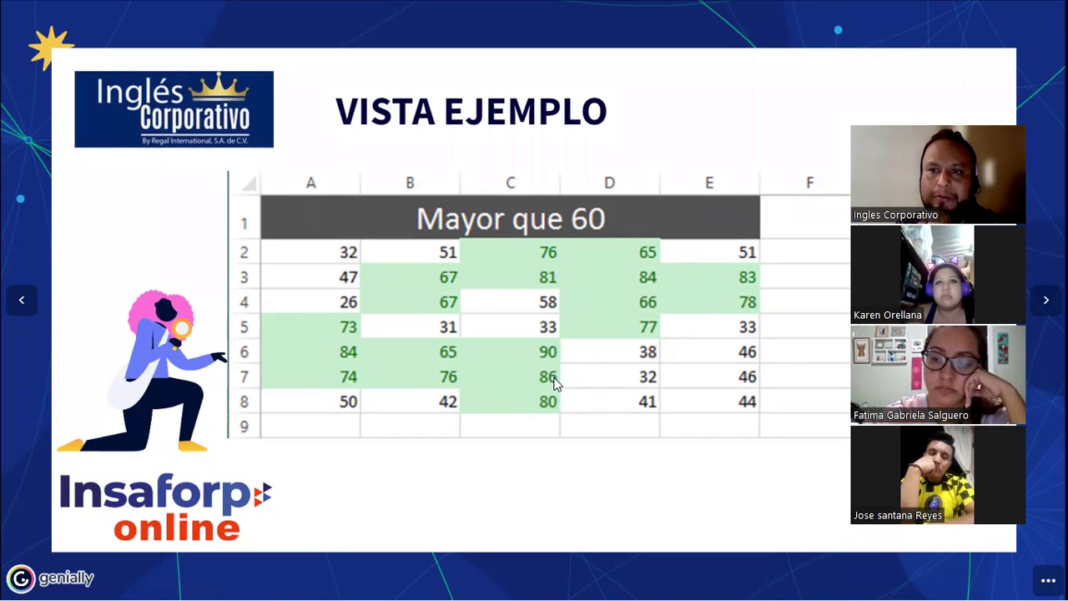
Show the slide defining a rule as the condition Excel checks before formatting.
key(Right)
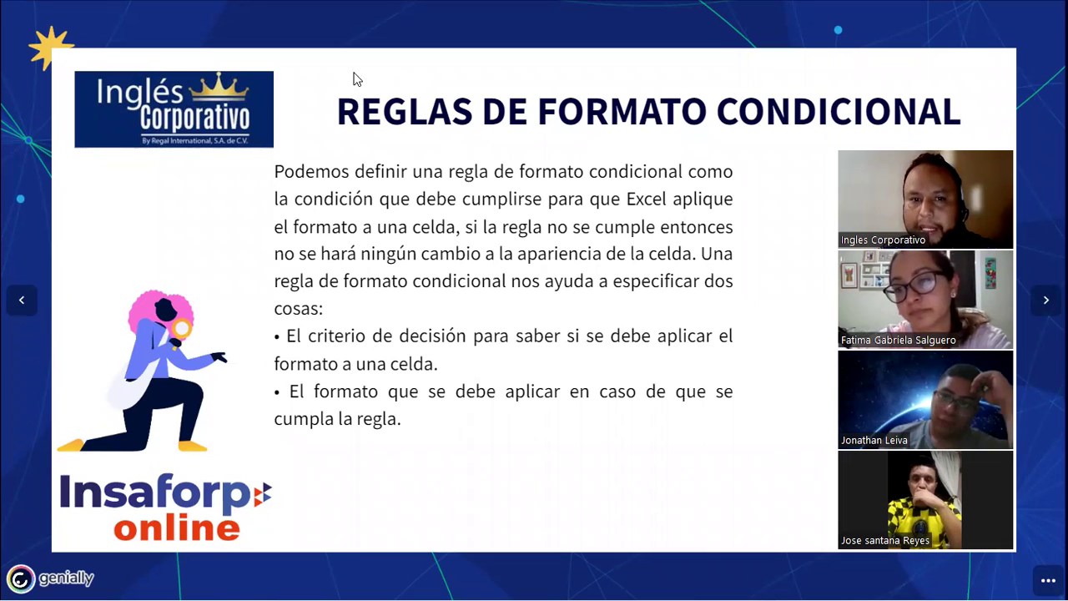
Advance to the rule-priority slide mentioning the Administrador de reglas de formato condicionales.
click(1041, 302)
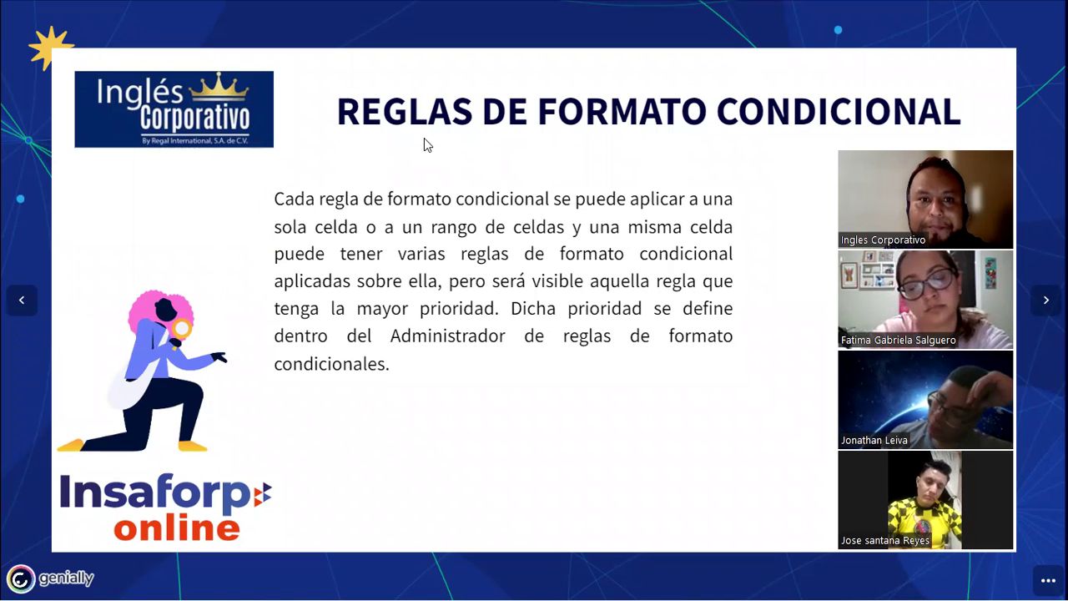
Sketch a red three-tier pyramid with an arrow to its apex, and add a text box beside it.
drag(514, 362, 417, 514)
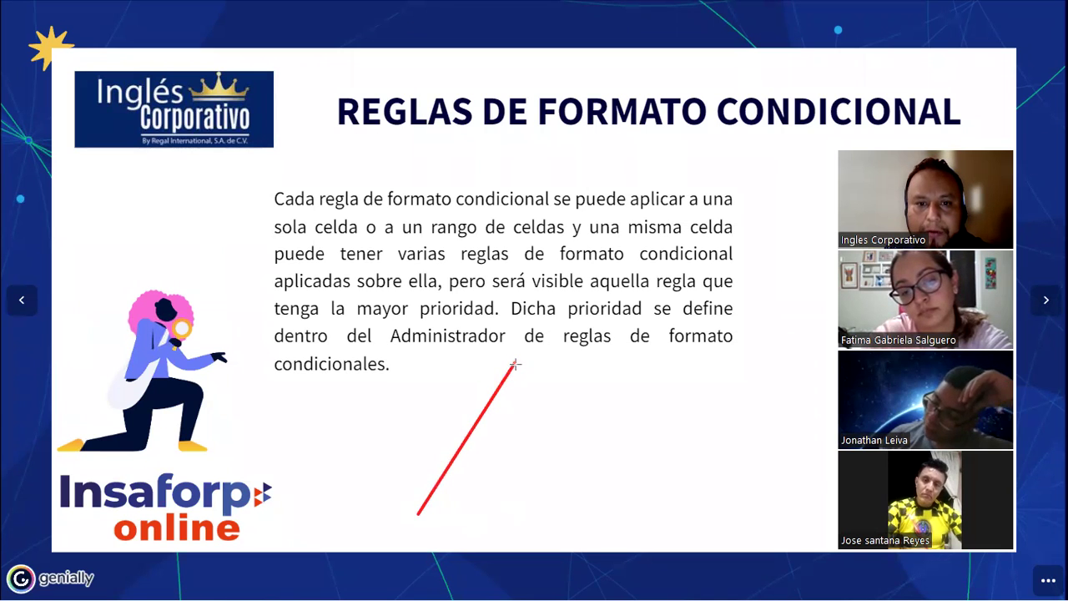
drag(515, 362, 610, 508)
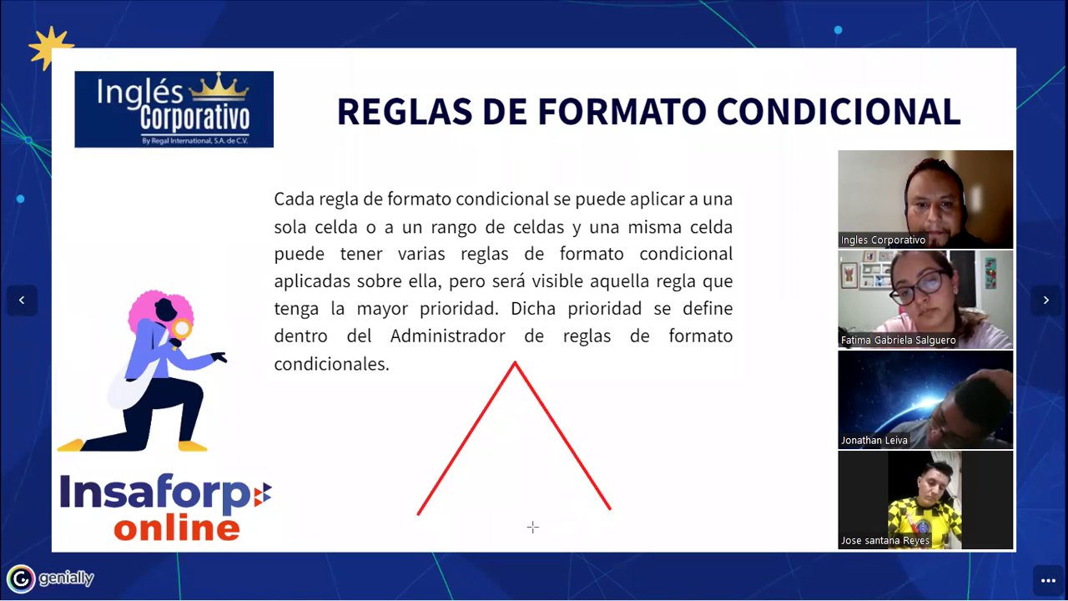
drag(418, 513, 612, 511)
drag(420, 408, 626, 405)
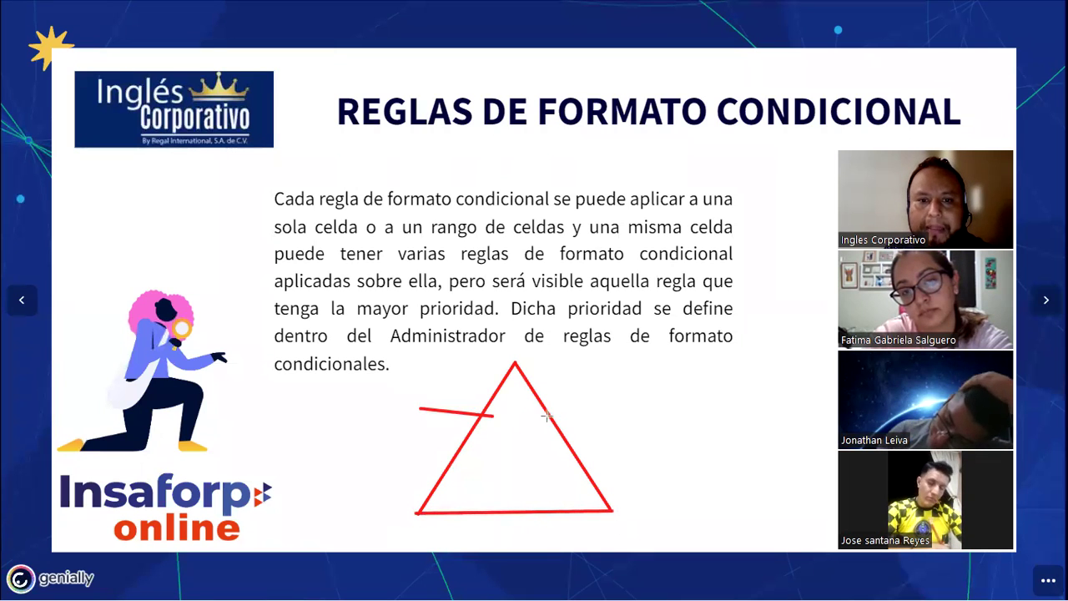
drag(414, 444, 631, 441)
drag(399, 483, 634, 478)
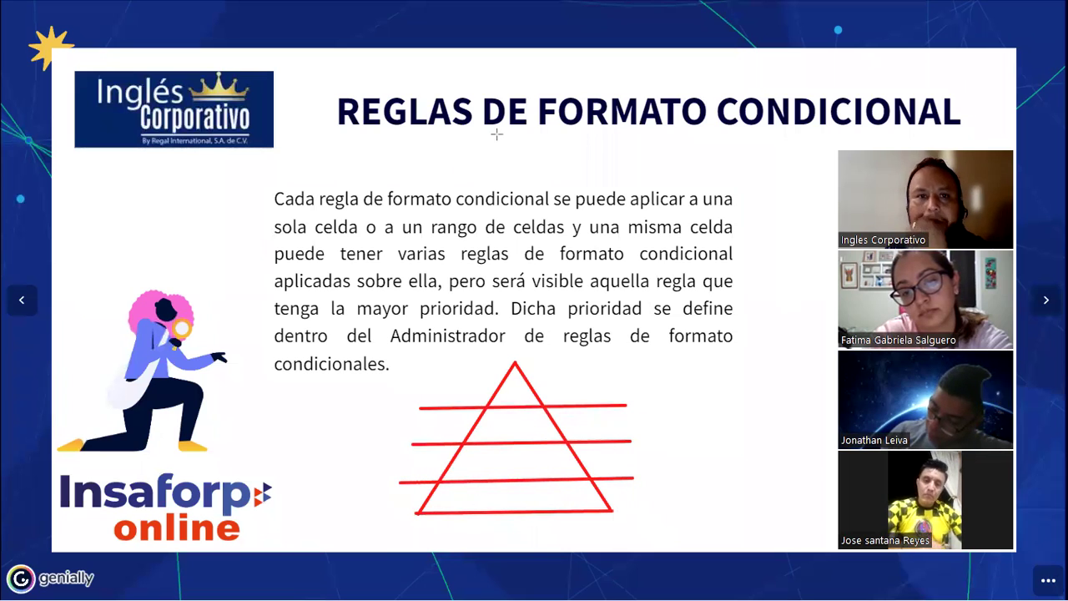
drag(733, 365, 569, 375)
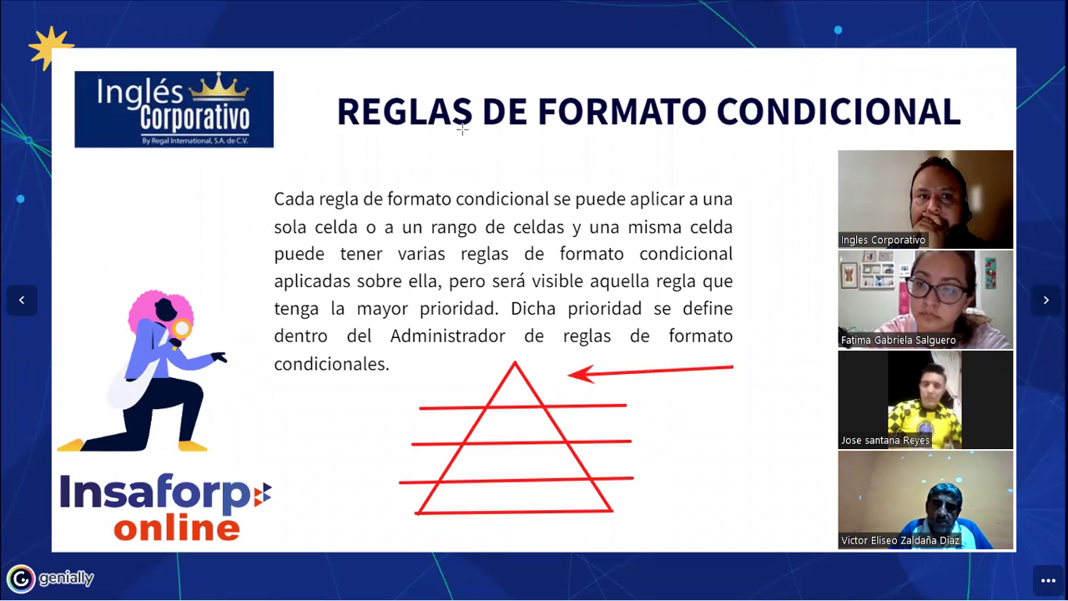
click(676, 389)
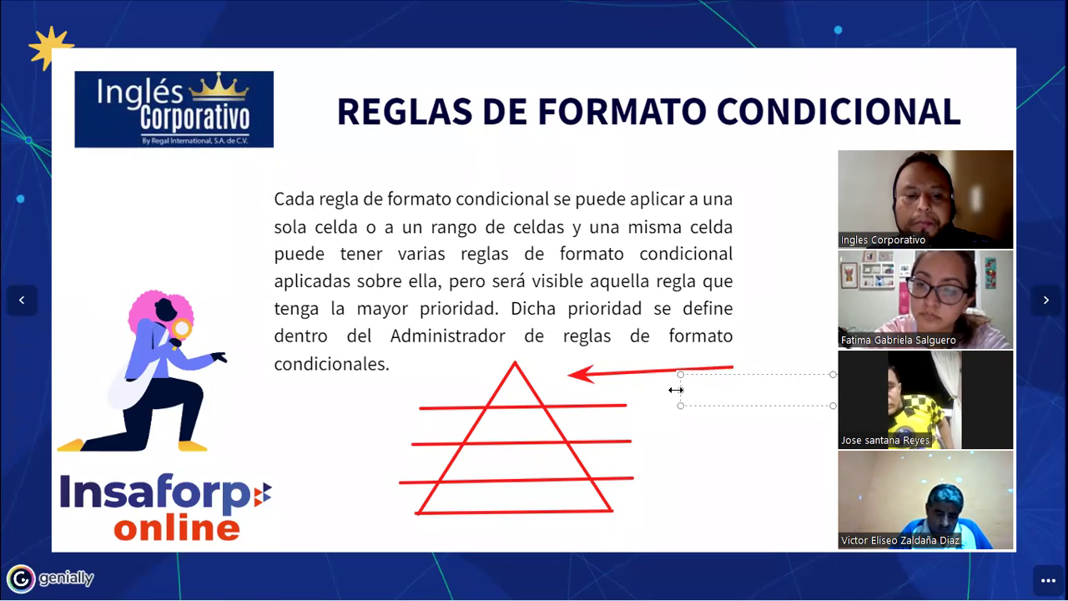
Write 'Mayores de >100 C:R' in the label and place it beside the apex arrow.
text(Mayores de >)
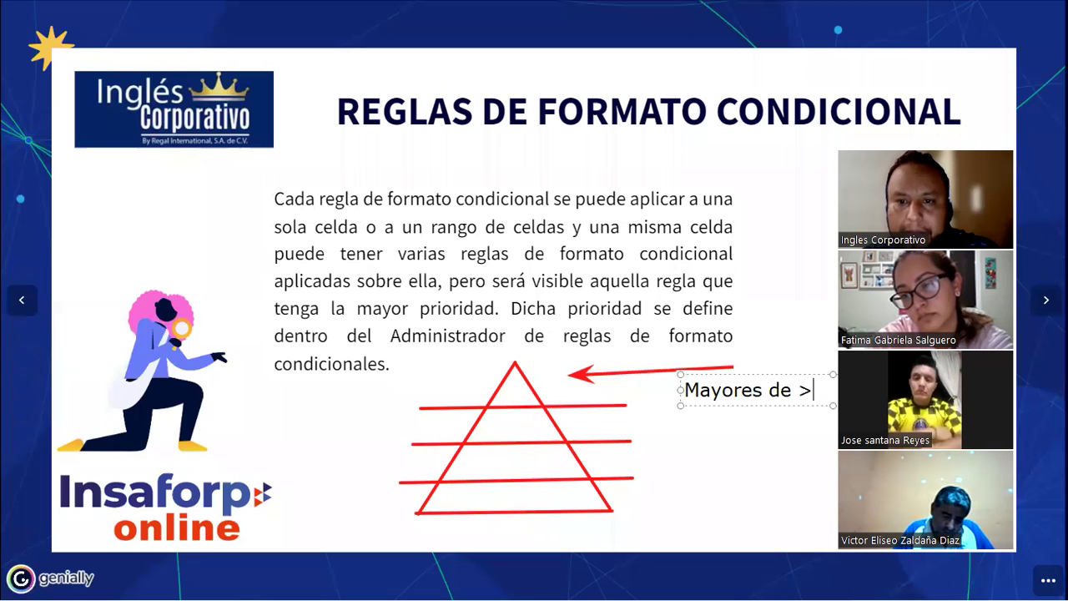
text(10)
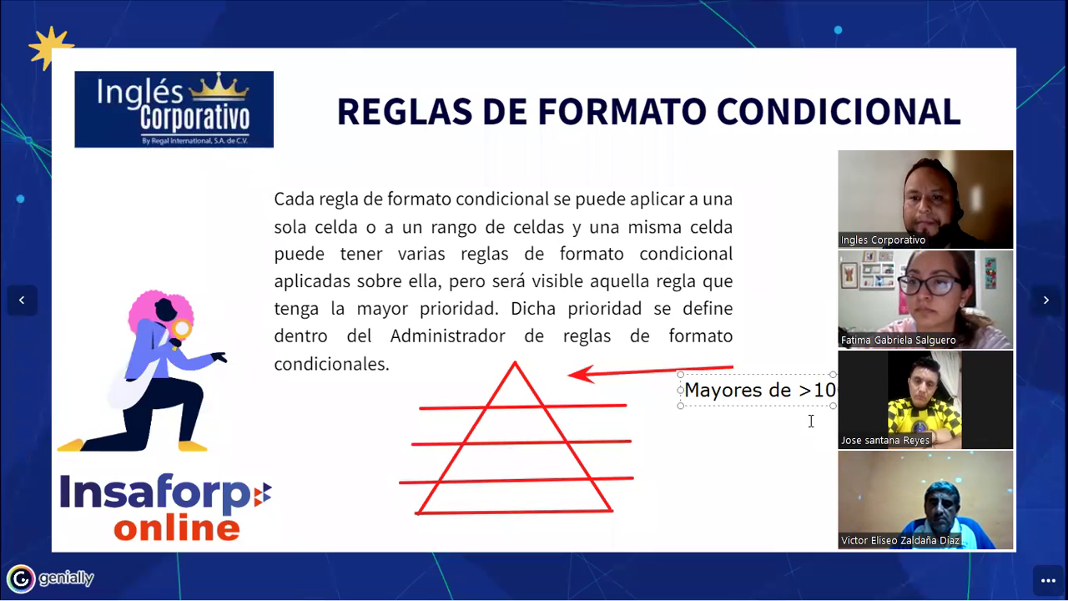
mouse_move(779, 405)
mouse_down()
mouse_move(723, 372)
mouse_move(717, 386)
mouse_move(728, 387)
mouse_up()
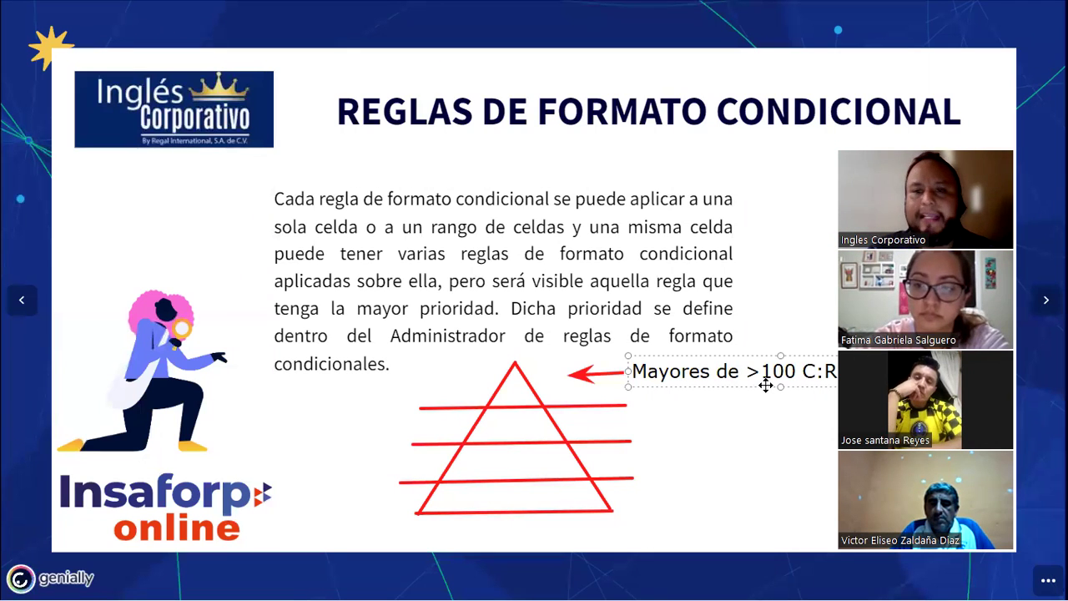
drag(803, 375, 833, 379)
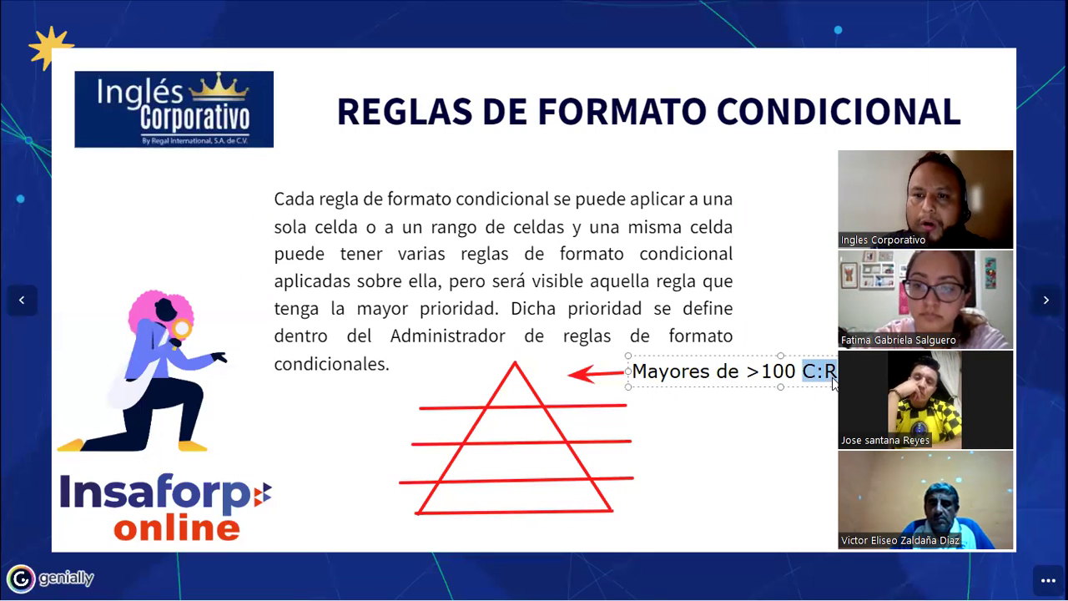
click(834, 371)
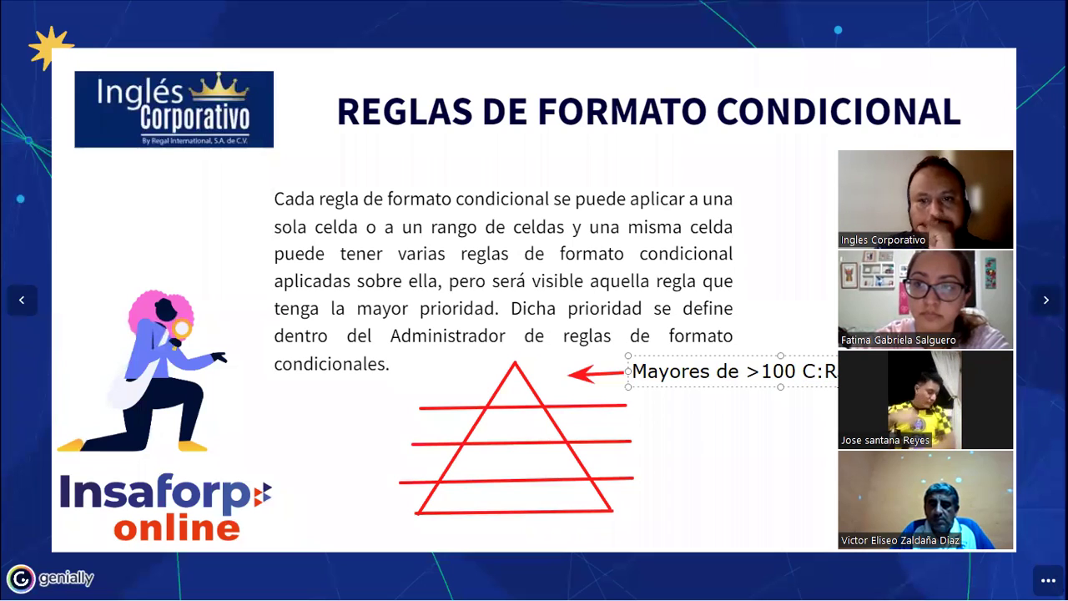
click(728, 413)
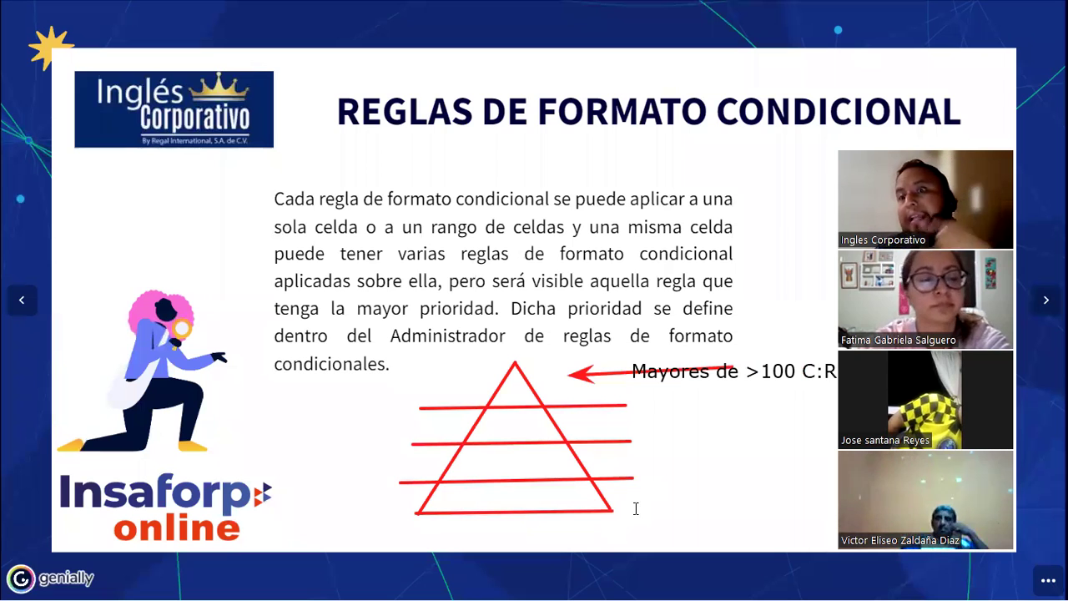
Add the second-tier label 'Entre 40 y 49 C:A, S' beside the triangle's second line.
click(625, 419)
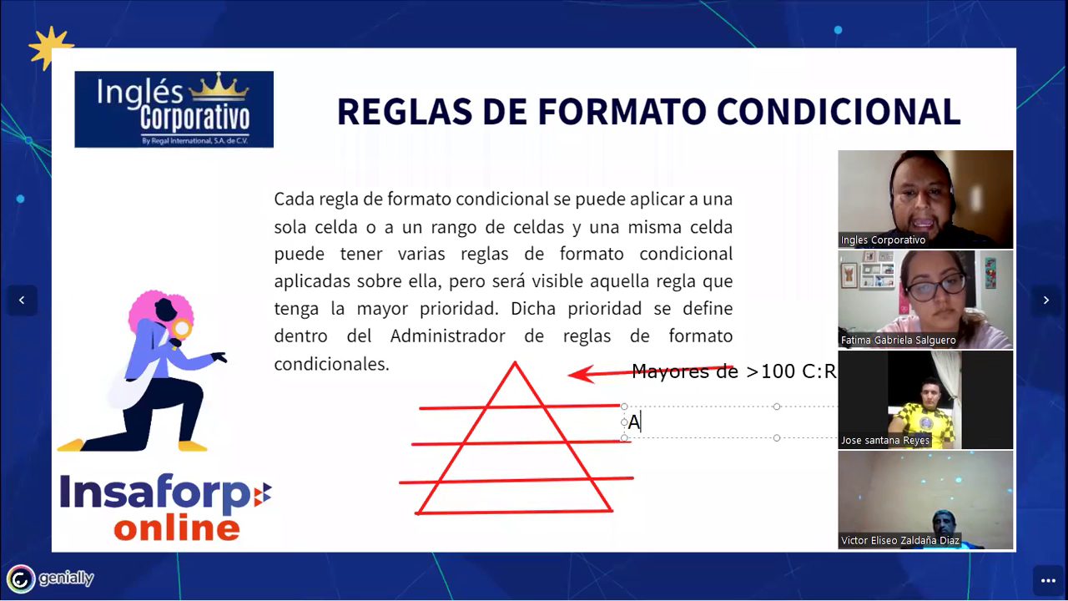
text(re 40-)
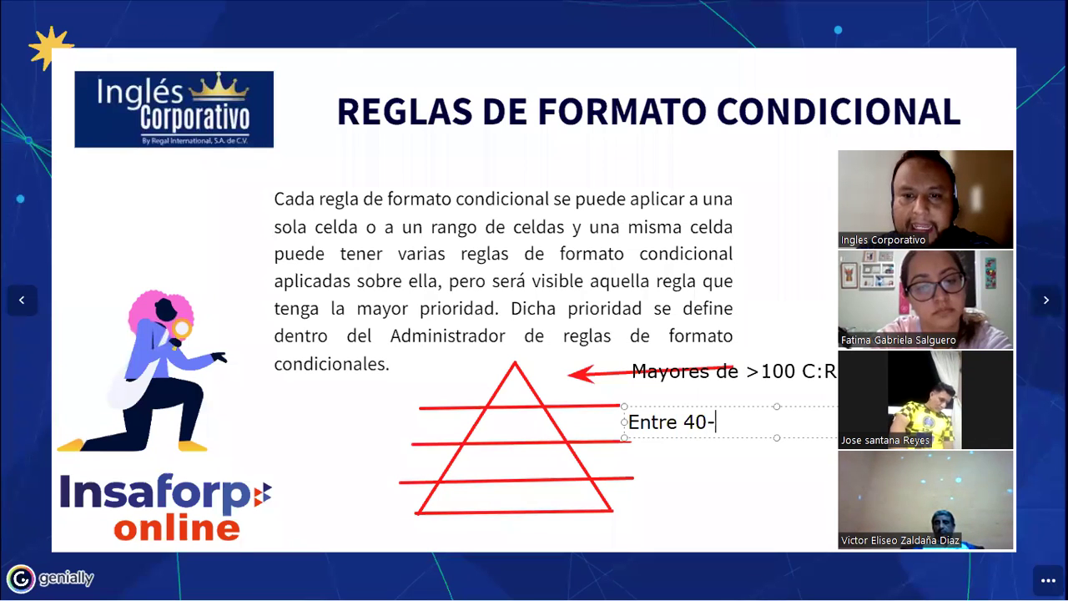
key(BackSpace)
text(y)
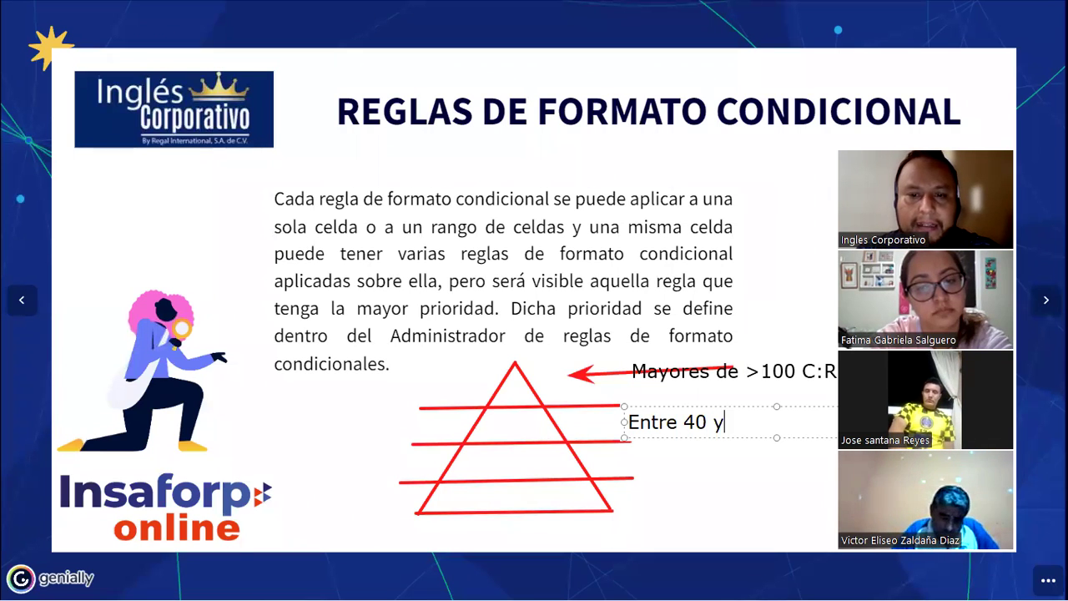
text( 49)
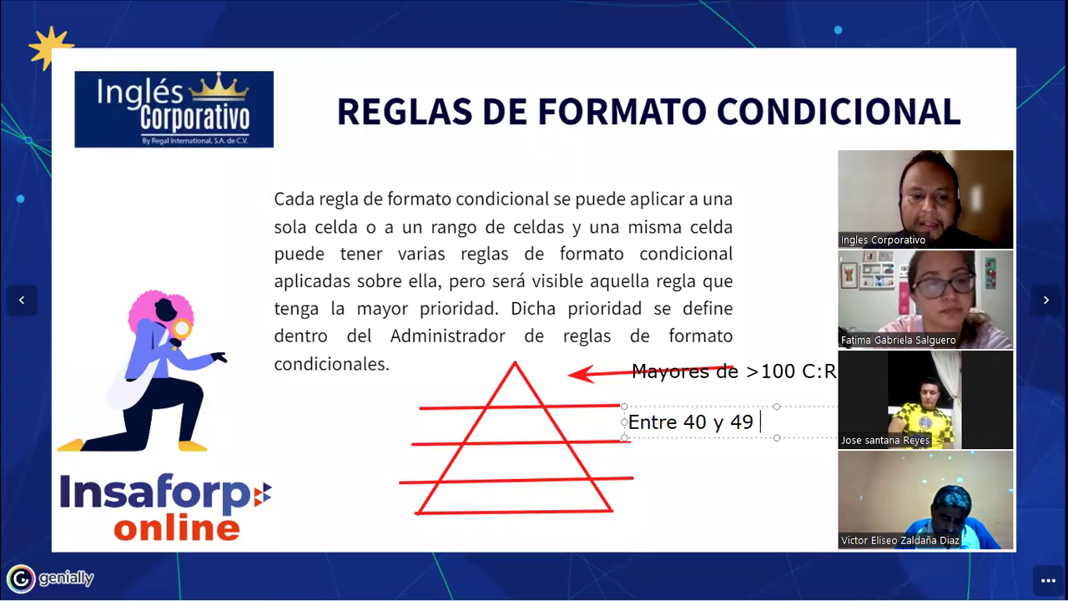
text( C:A)
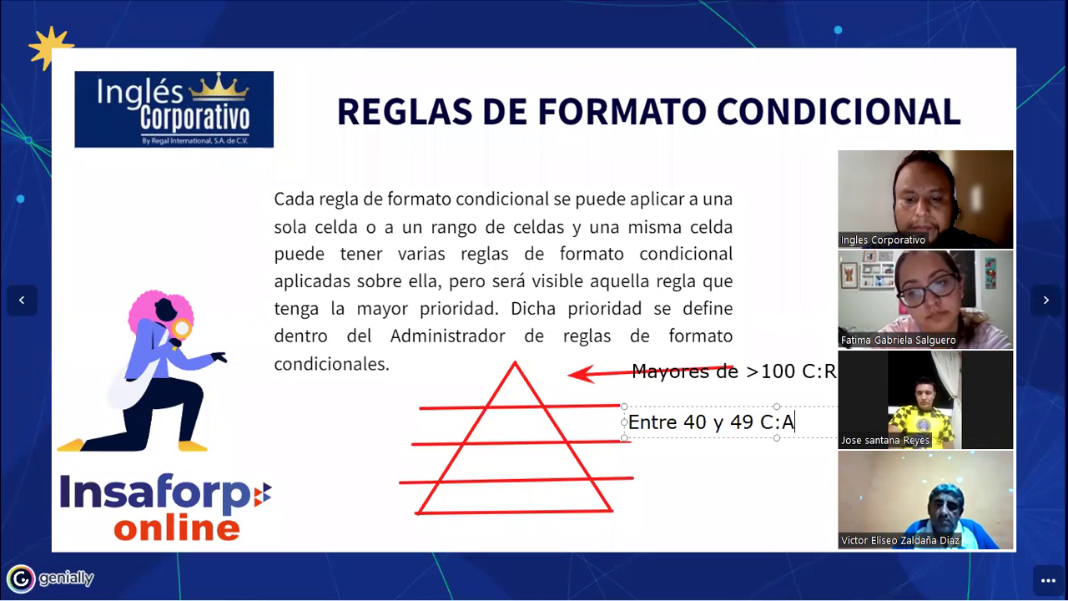
text(, S.)
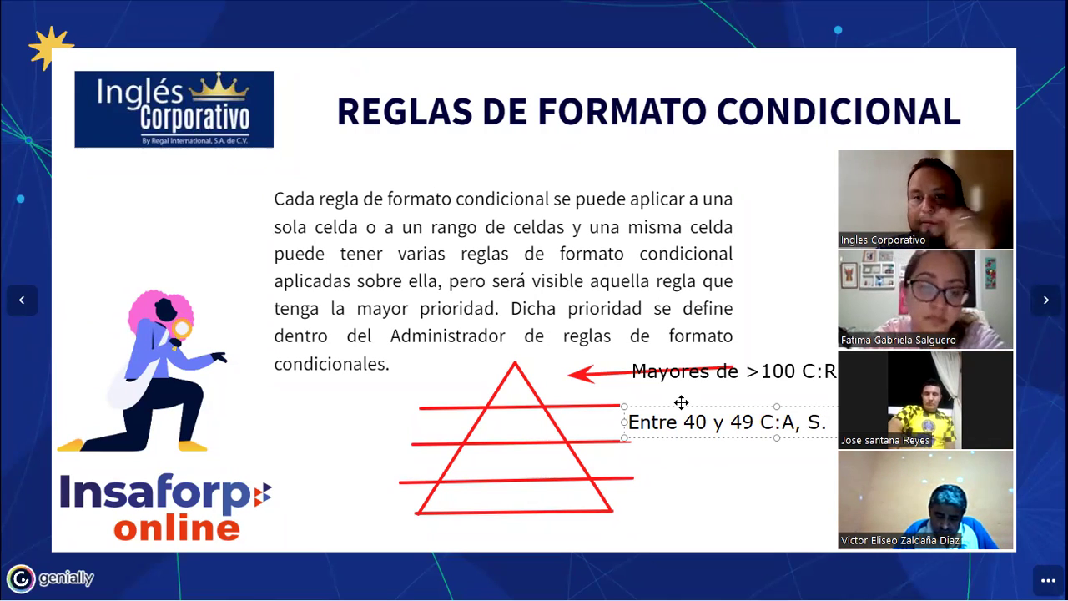
Add the label 'Mayores de 45 C:M, K.' below it, shifted slightly left.
click(662, 457)
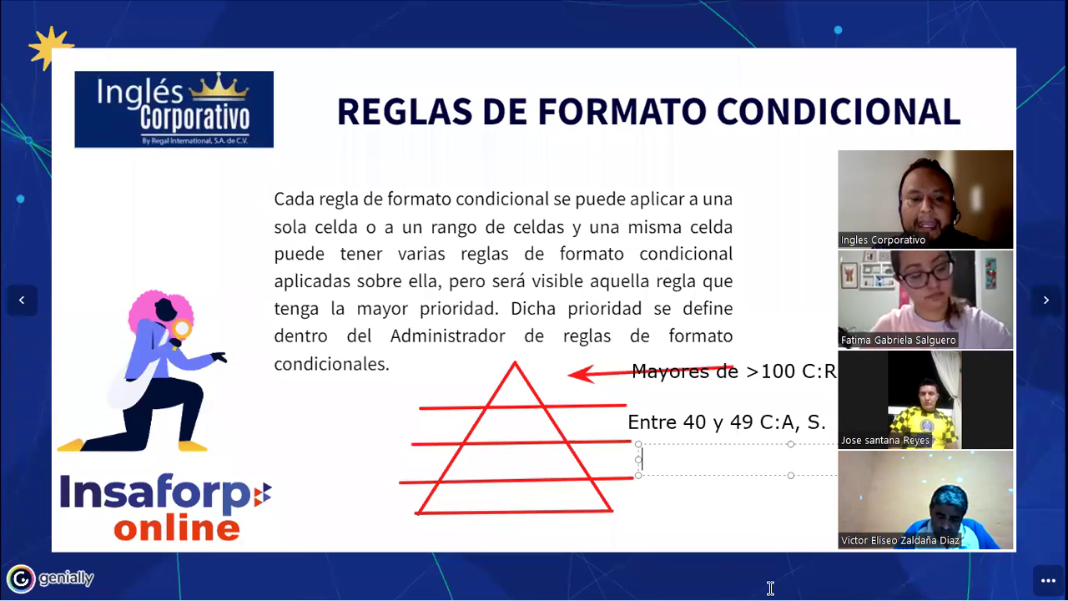
text(Mayor)
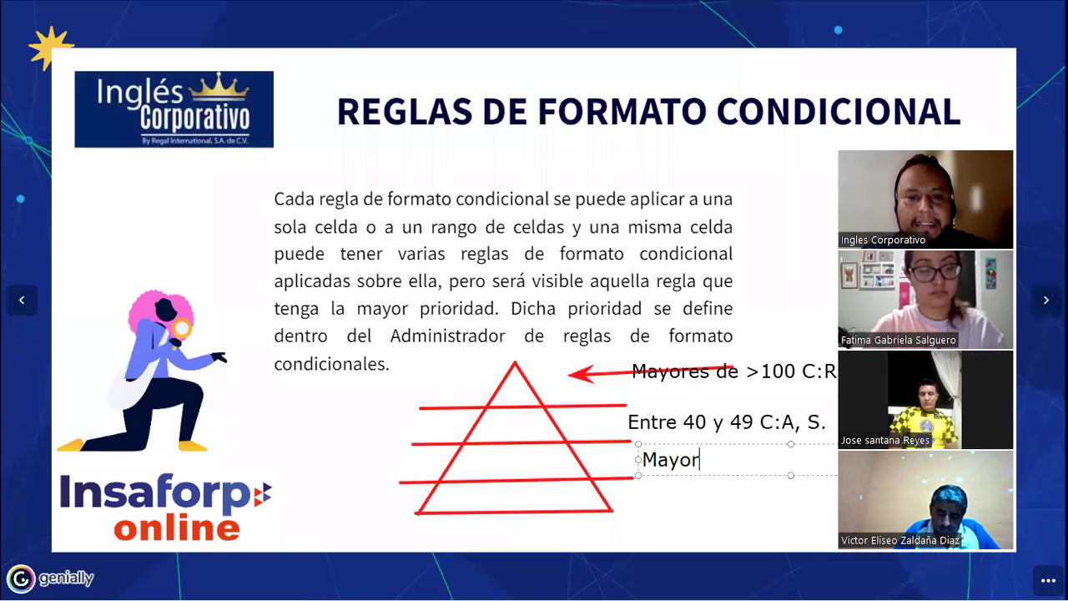
text(es de 45)
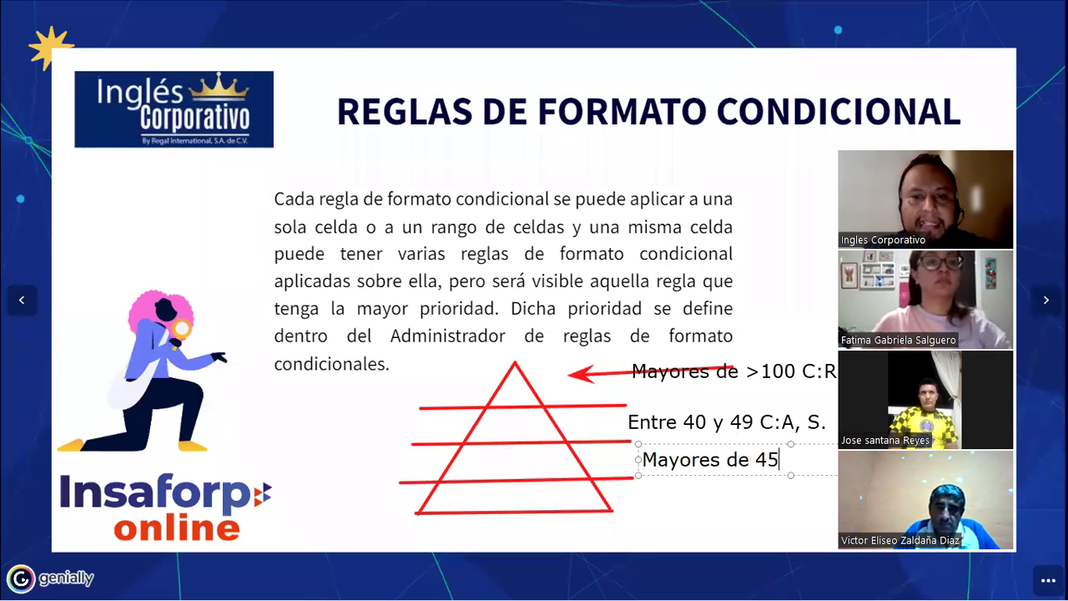
drag(734, 475, 709, 477)
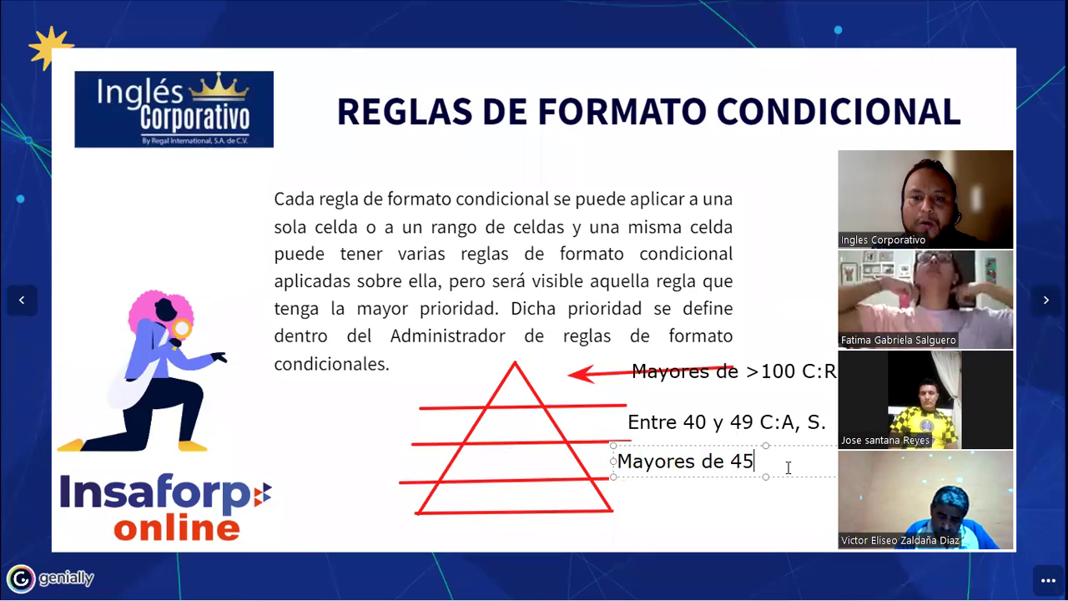
text( C:)
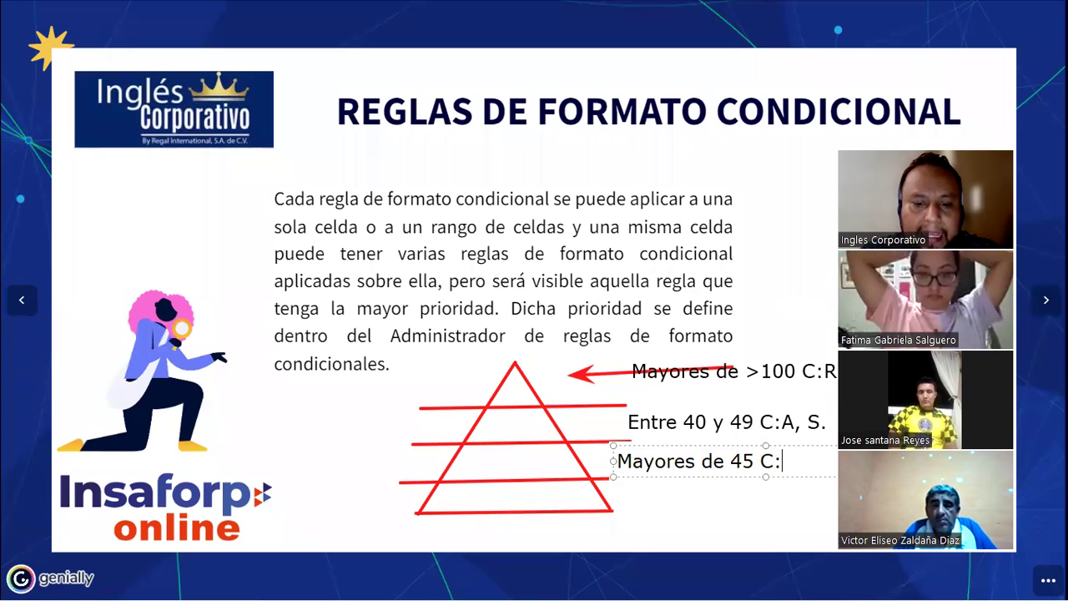
text(M)
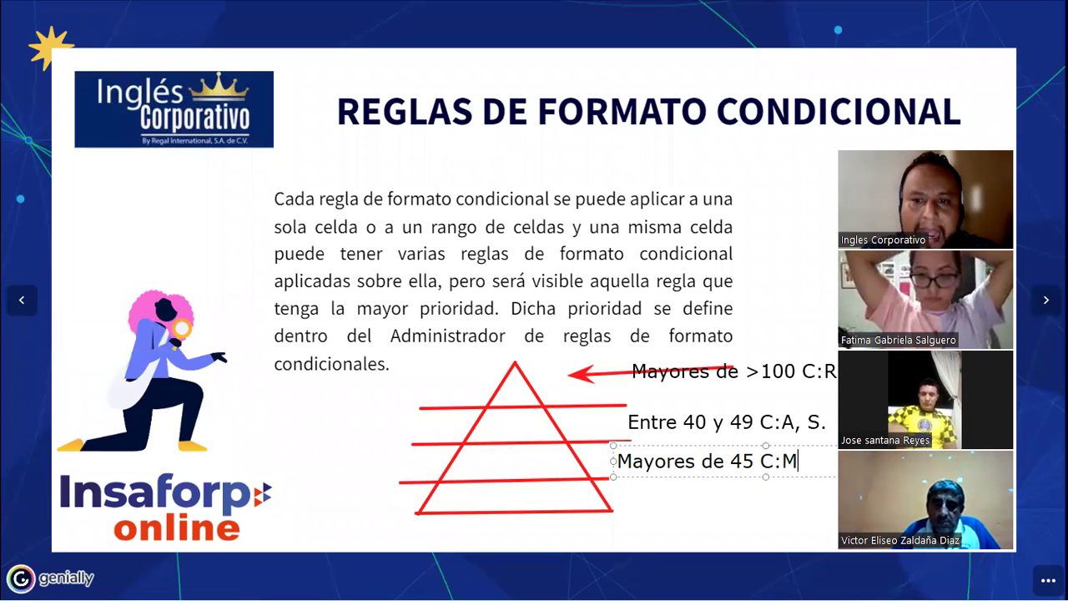
text(, )
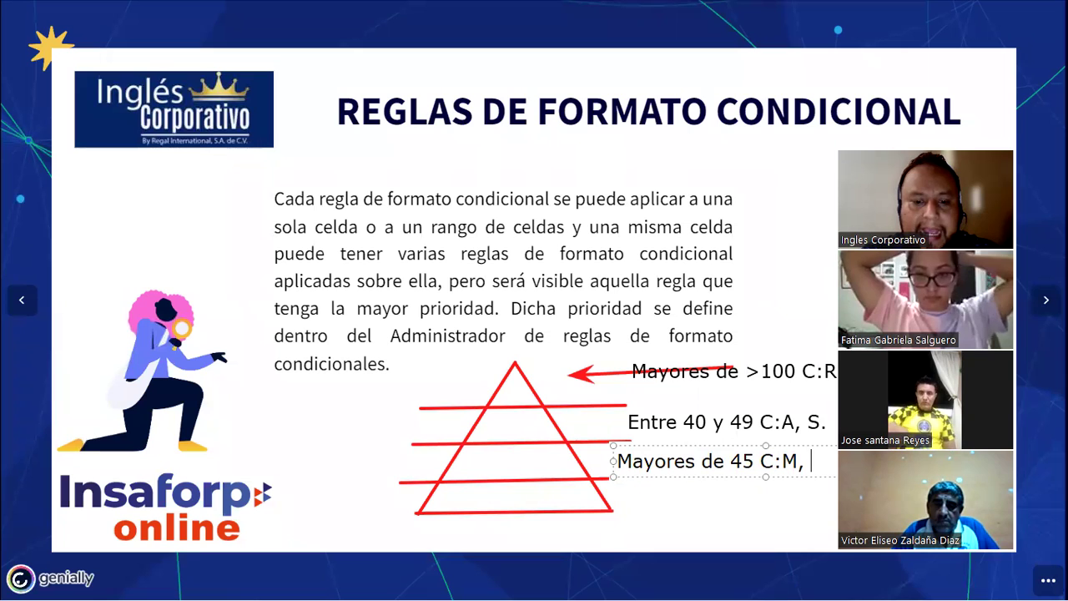
text(K.)
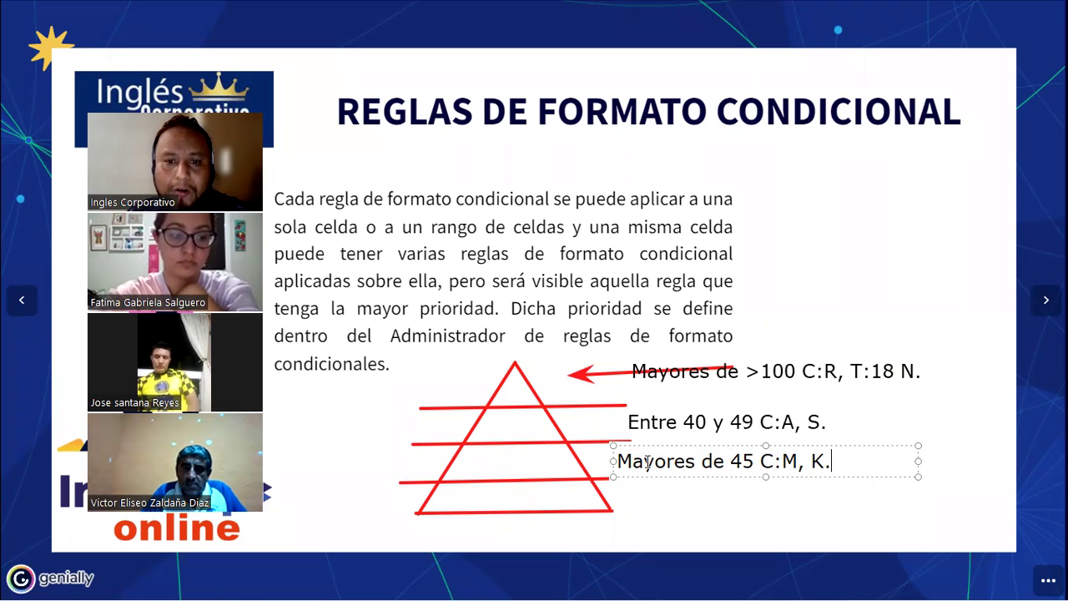
drag(828, 463, 632, 460)
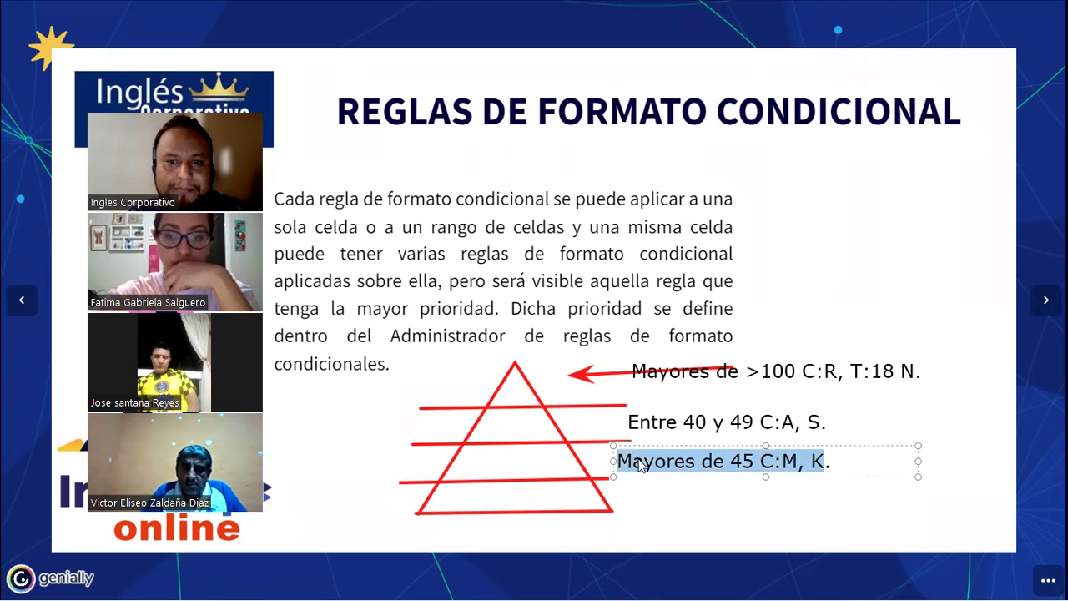
click(642, 461)
drag(730, 462, 754, 463)
click(757, 464)
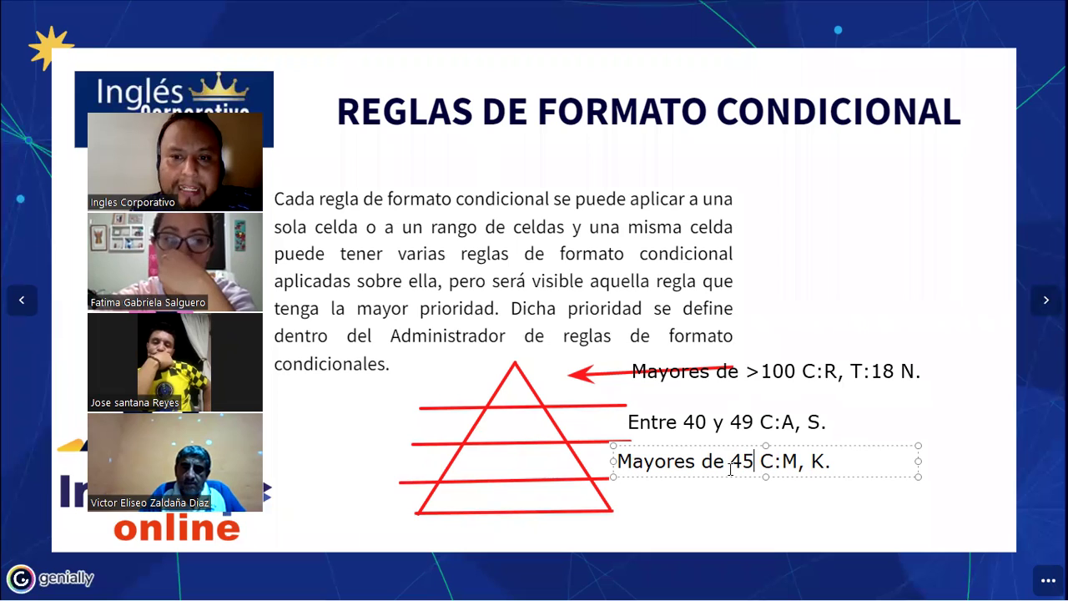
drag(731, 464, 754, 464)
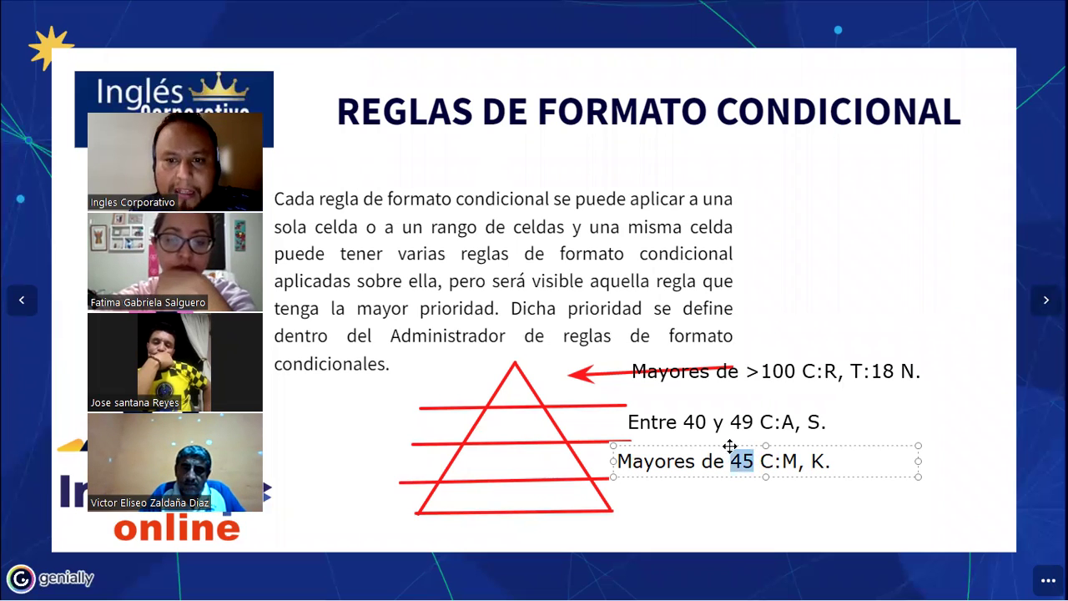
drag(618, 461, 833, 464)
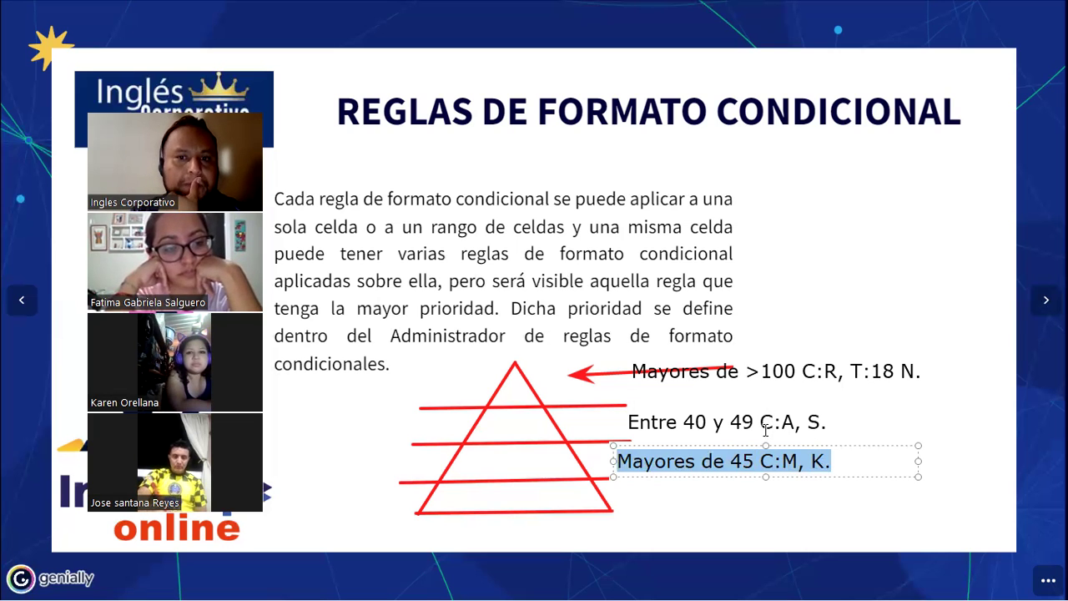
Rewrite the pyramid's bottom label from 'Mayores de 45' to 'Menores de 40 C:M, K.'.
click(732, 464)
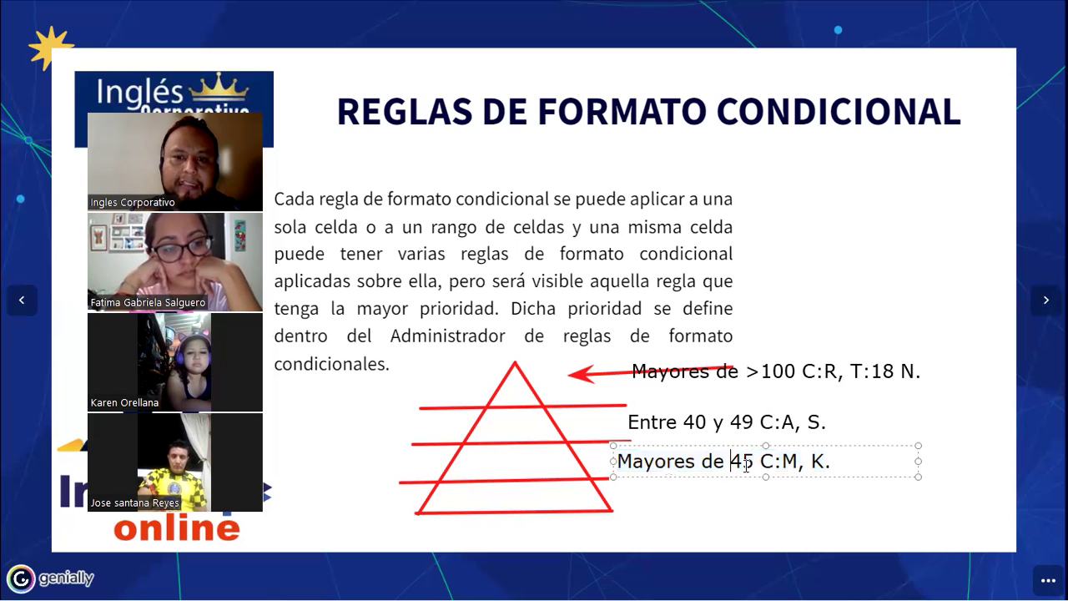
double_click(666, 462)
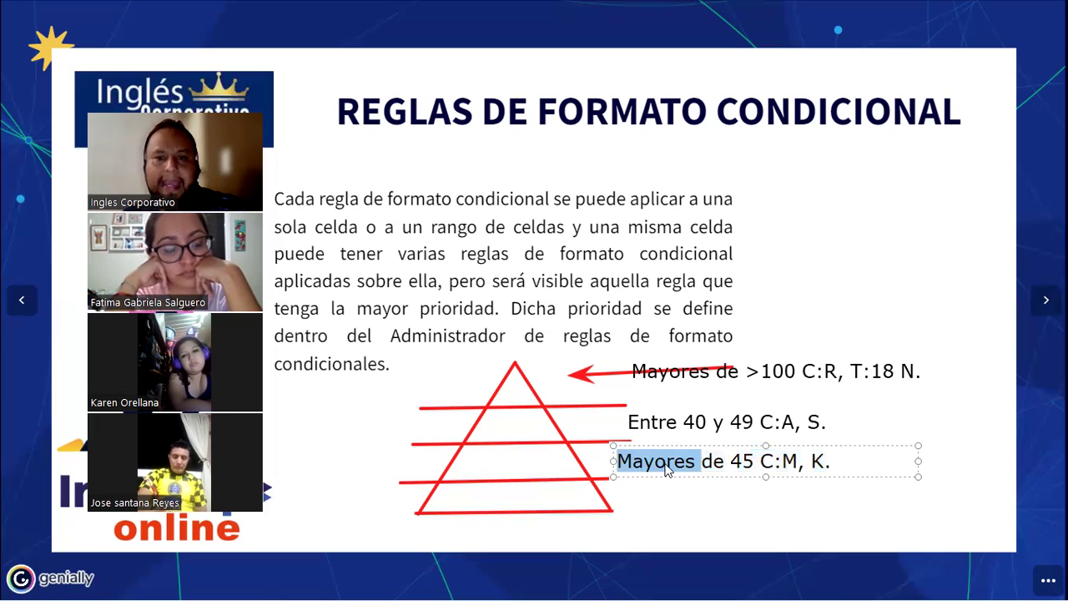
text(Menores)
drag(743, 460, 755, 460)
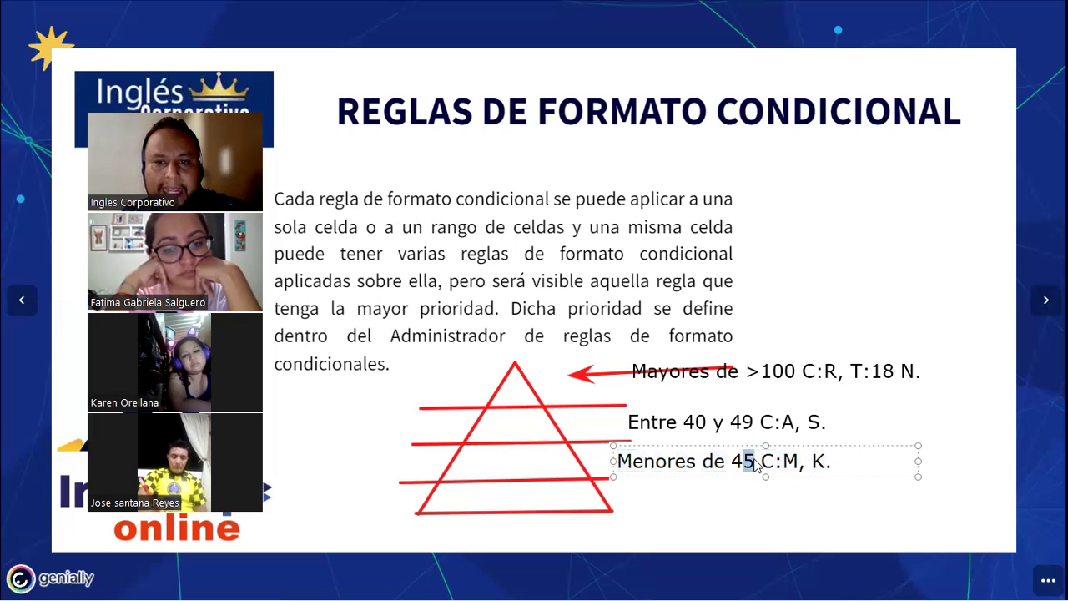
text(0)
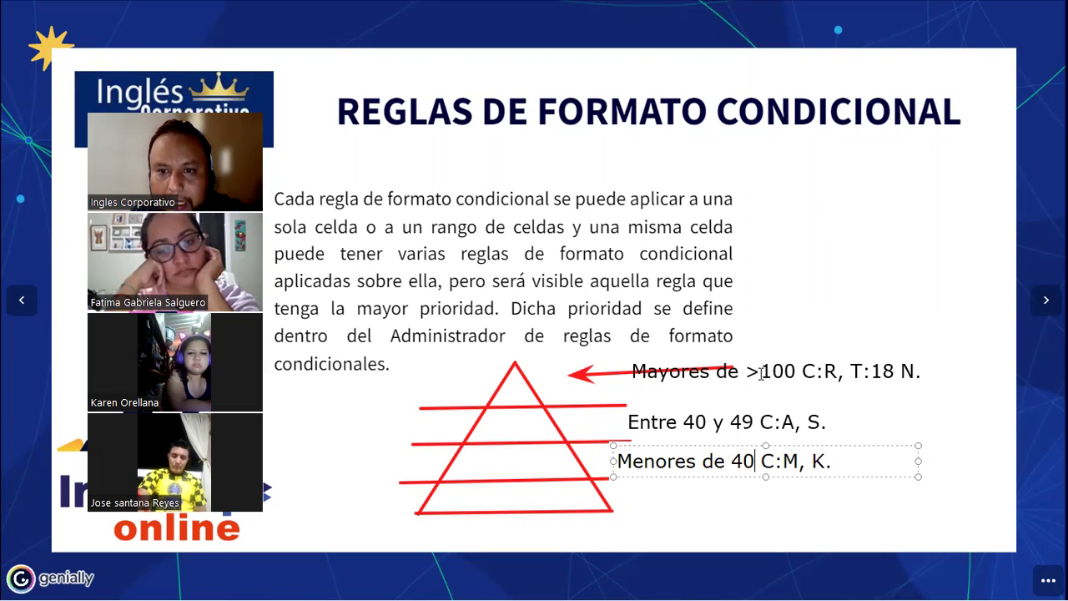
key(Escape)
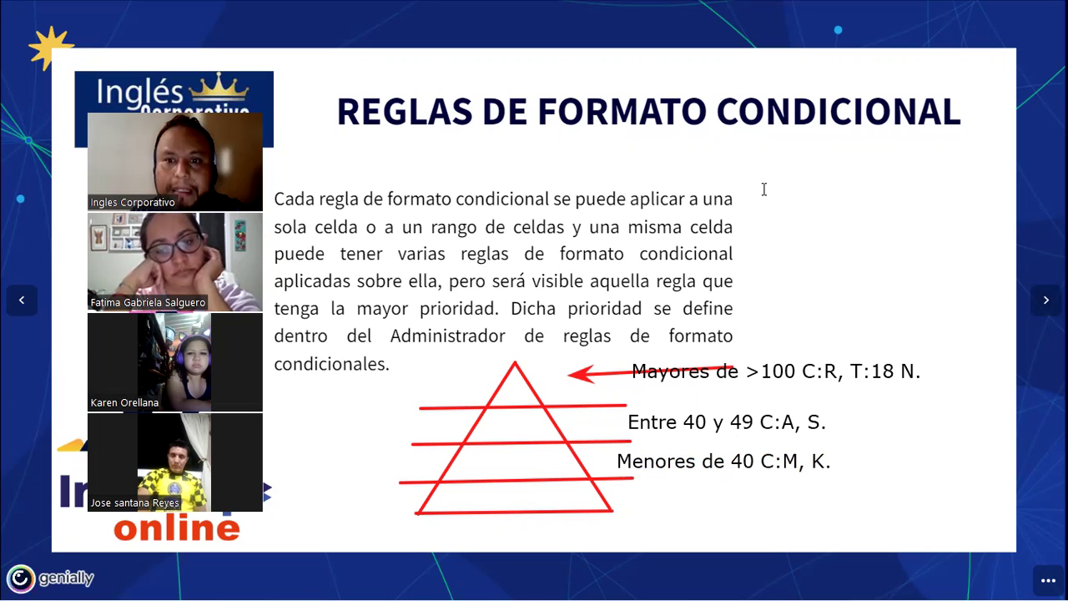
Replace the 'Mayores de >100' label by the red arrow with 'Mayores a 50 C:R, T:18, N.'.
click(796, 364)
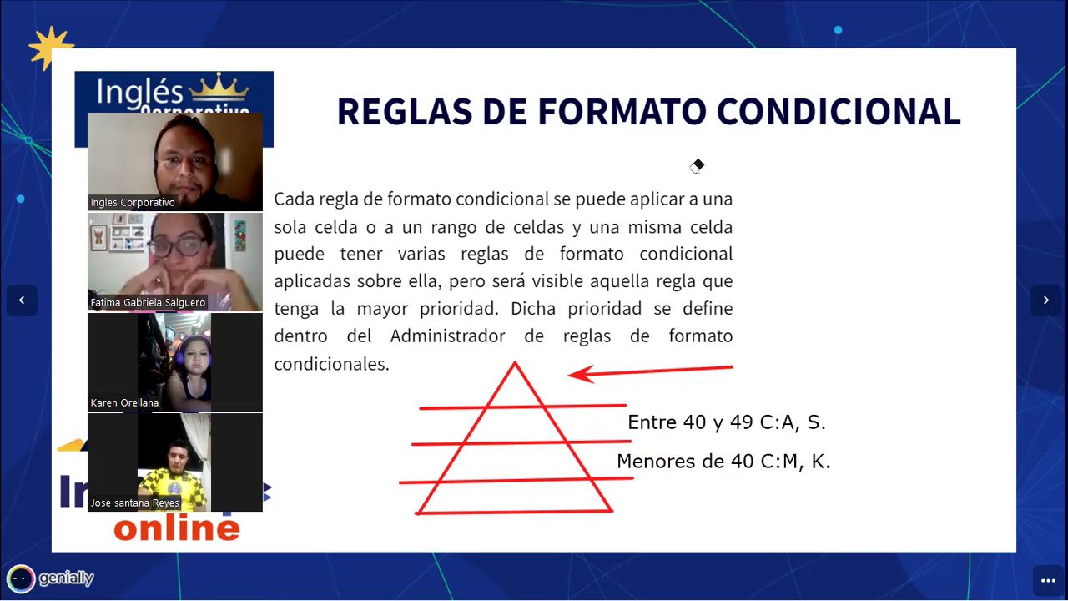
click(632, 376)
text(Mayores de)
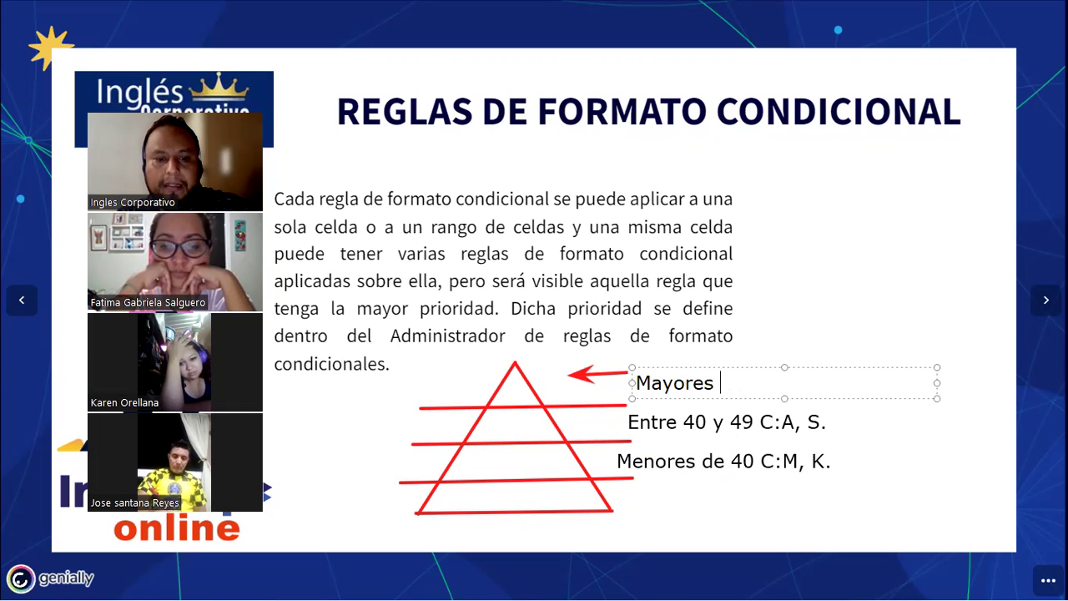
text(a 50 C.)
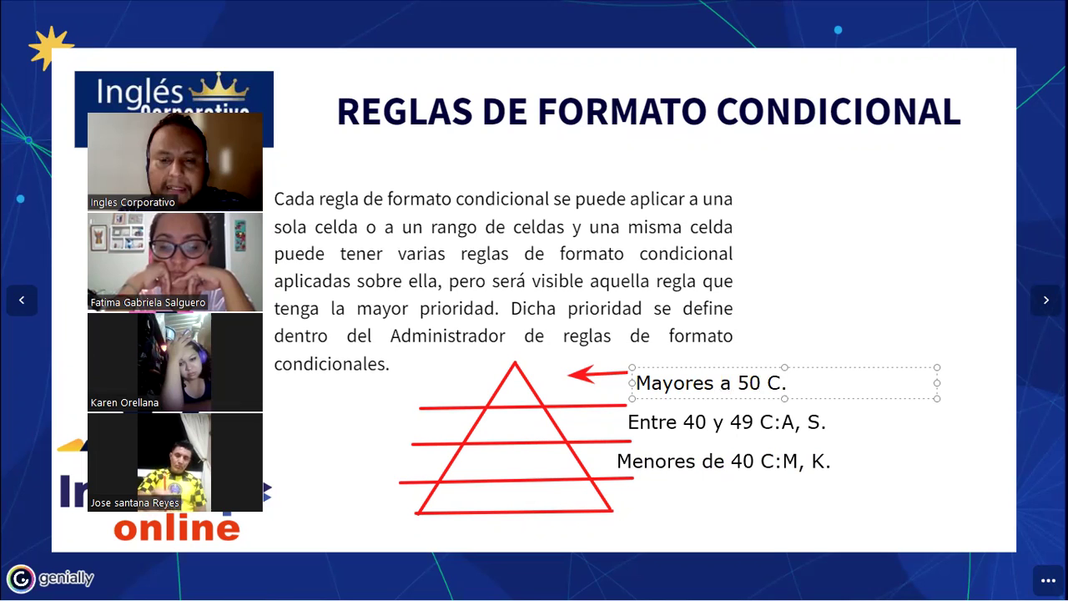
key(BackSpace)
text(: R)
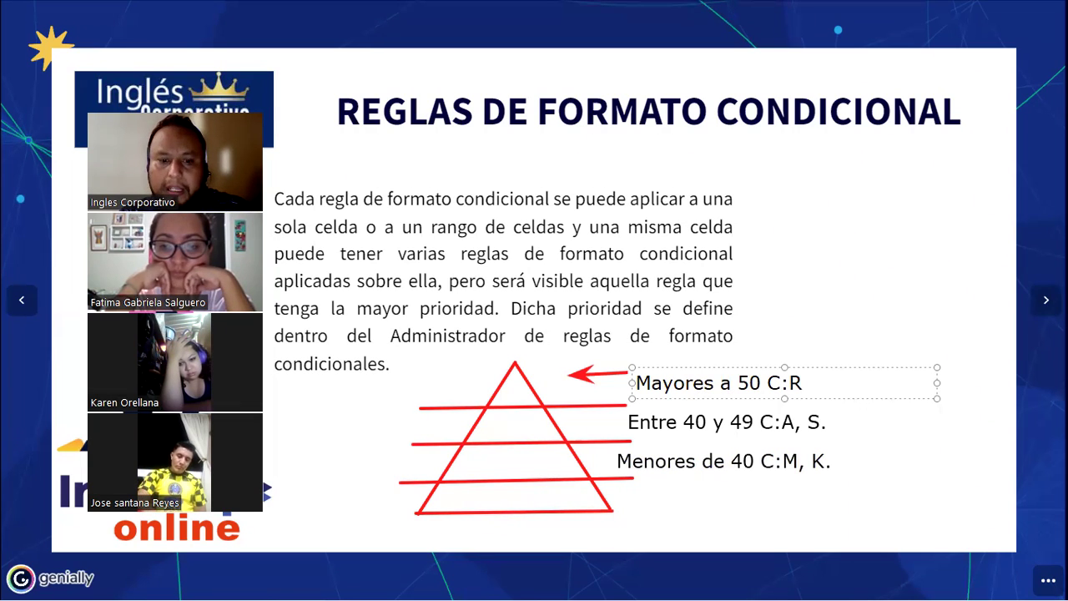
text(, T:18, N.)
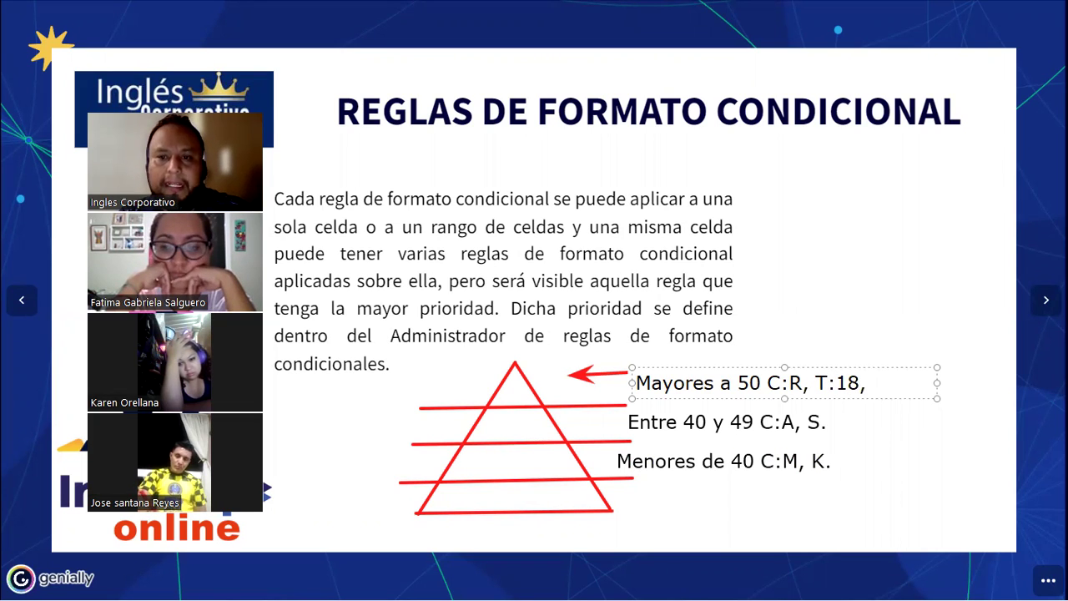
click(837, 325)
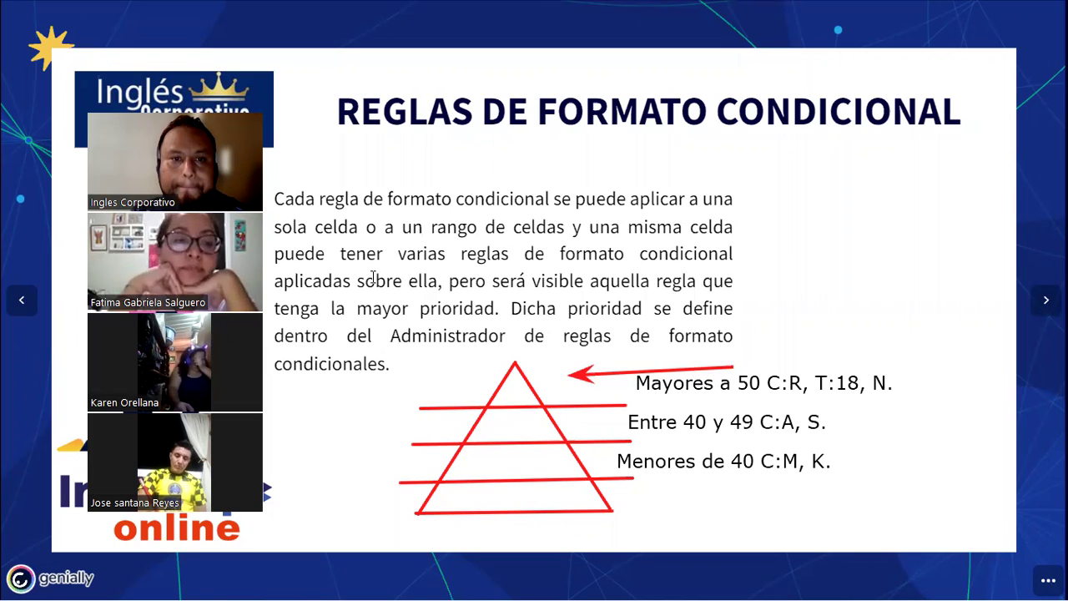
click(390, 256)
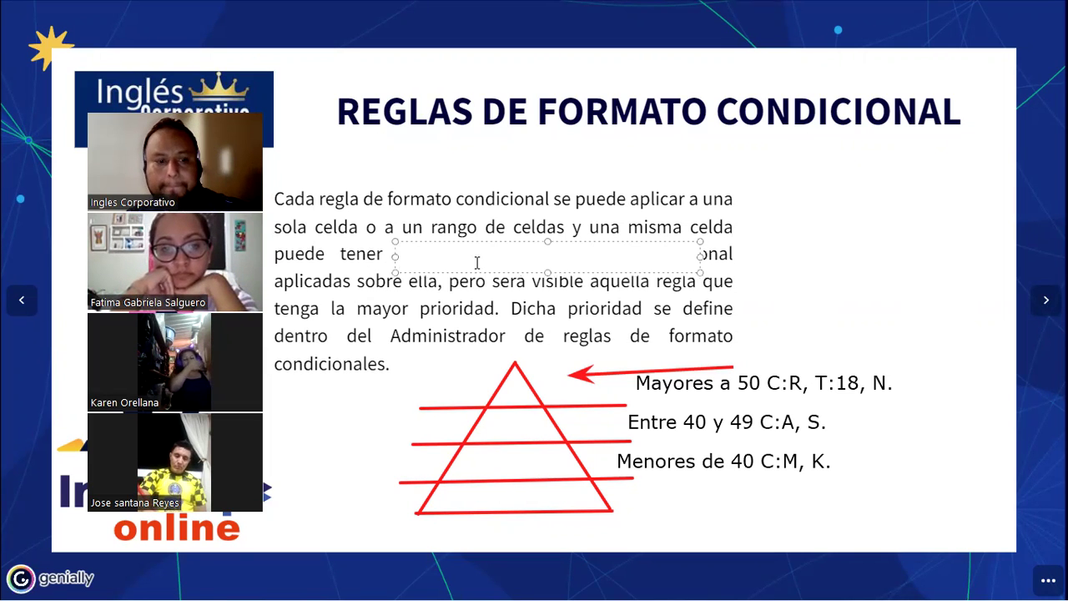
click(399, 258)
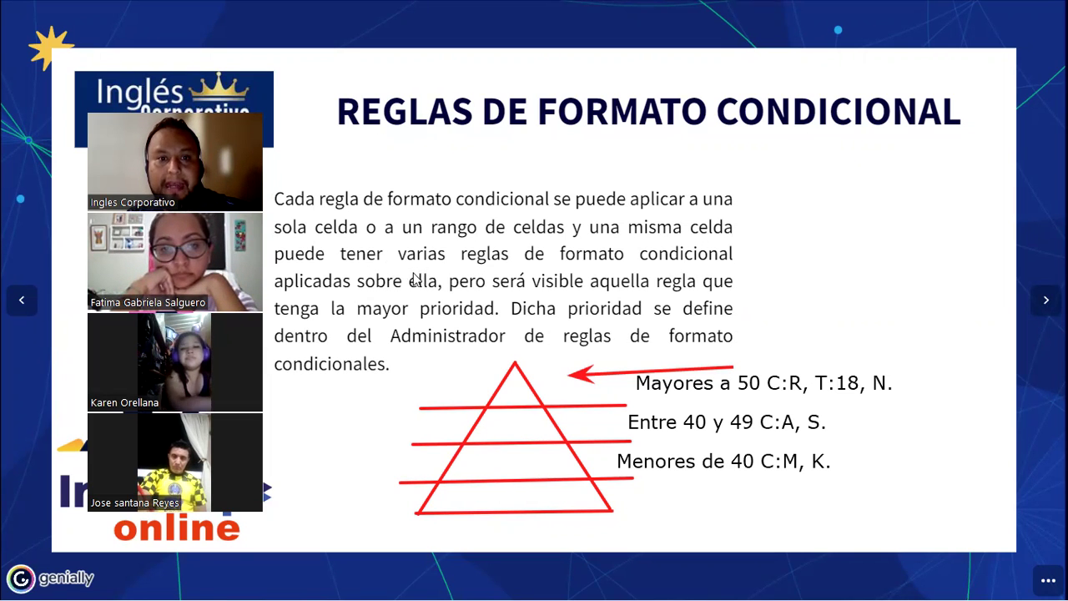
drag(399, 256, 624, 256)
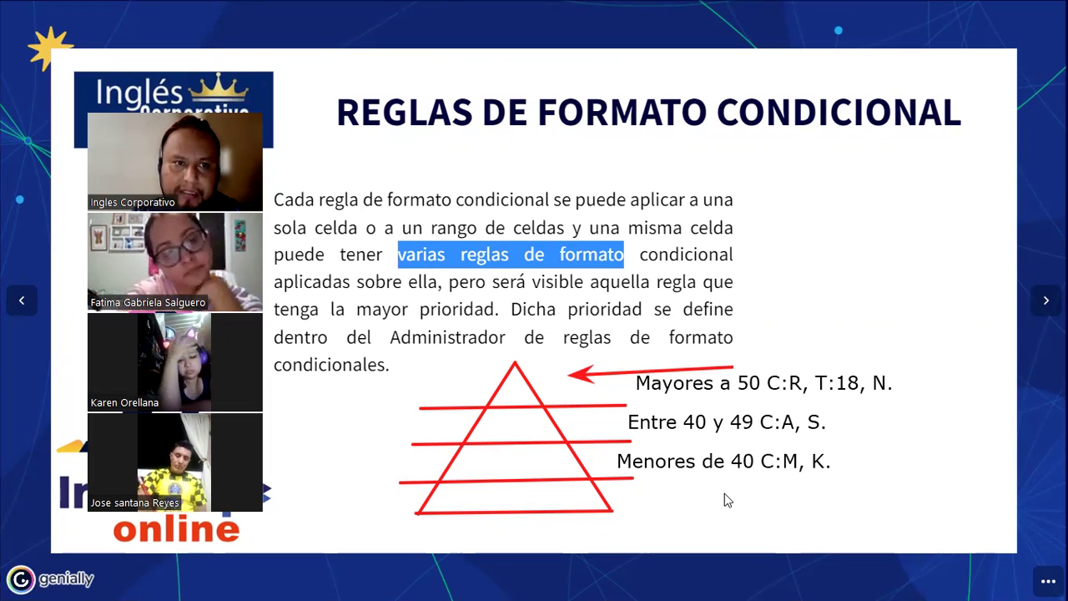
click(621, 343)
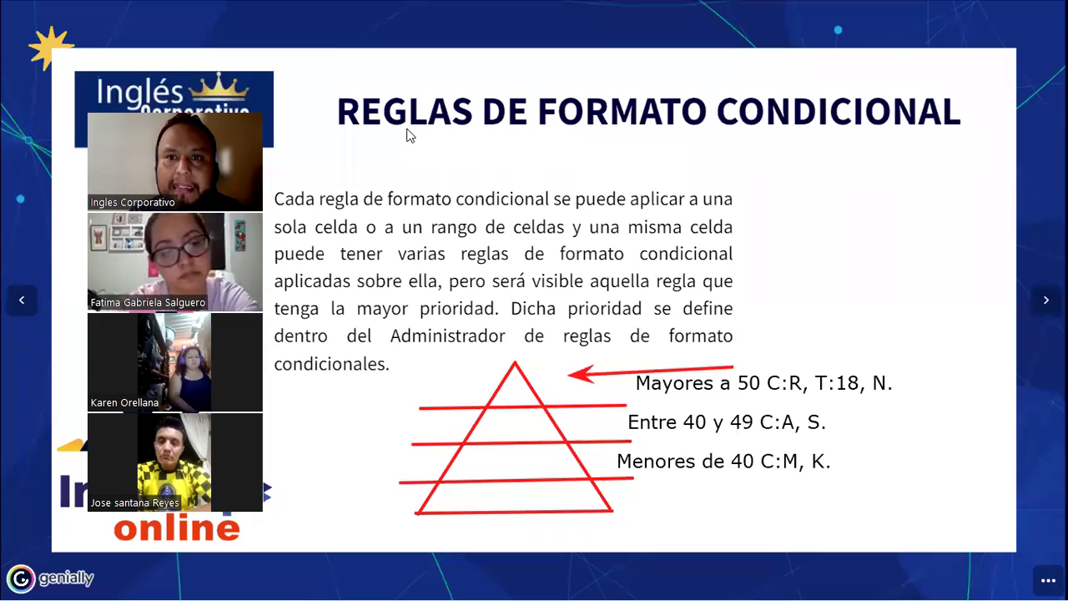
On the rules-manager slide, draw arrows to Editar regla, Eliminar regla, Selección actual, Aceptar and Cerrar.
click(1045, 299)
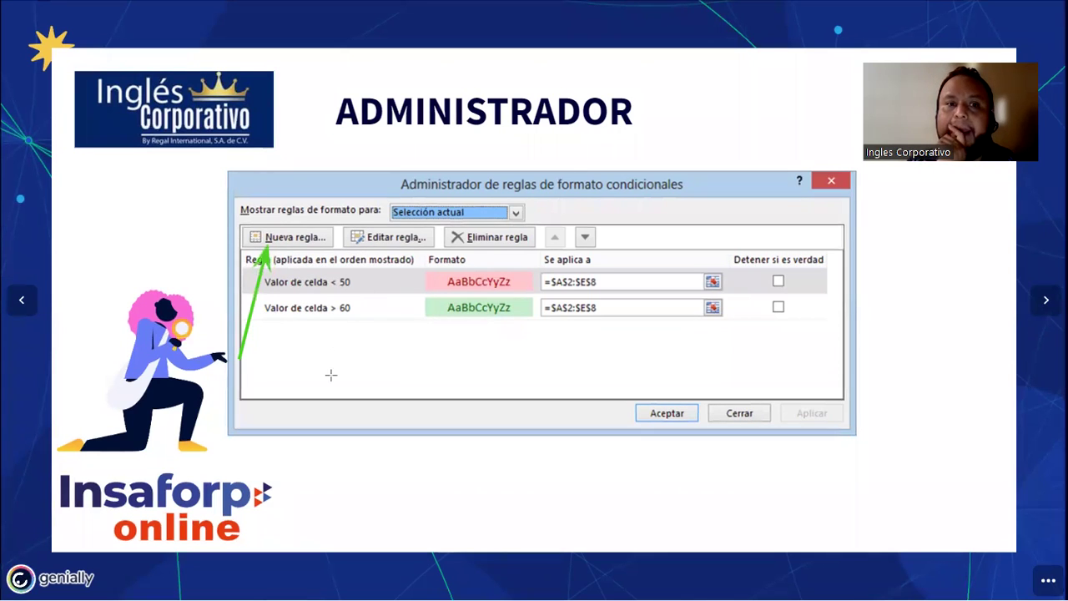
drag(329, 373, 377, 254)
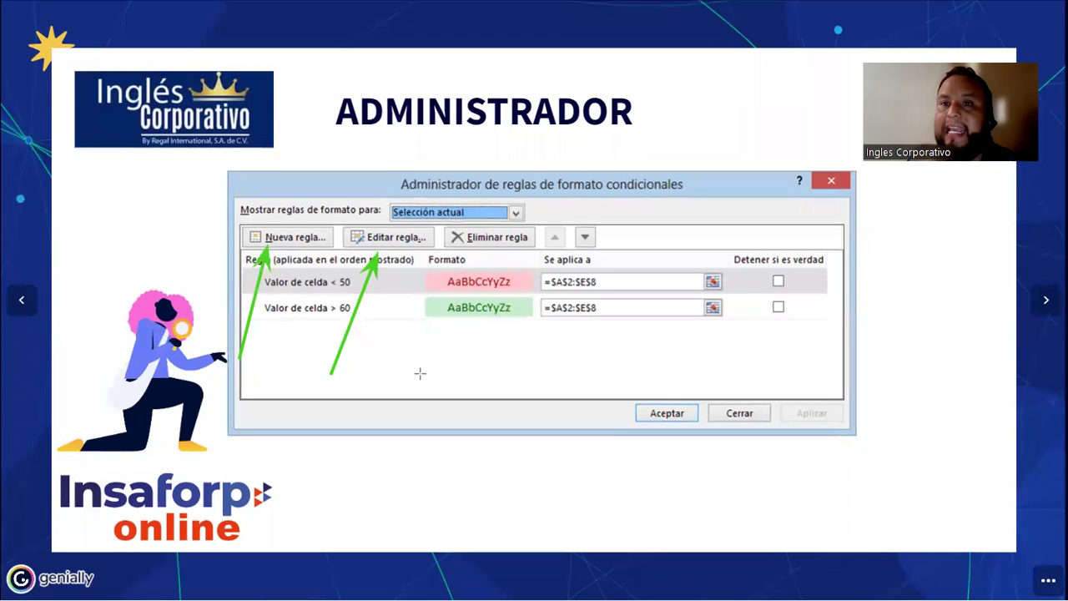
drag(432, 365, 473, 255)
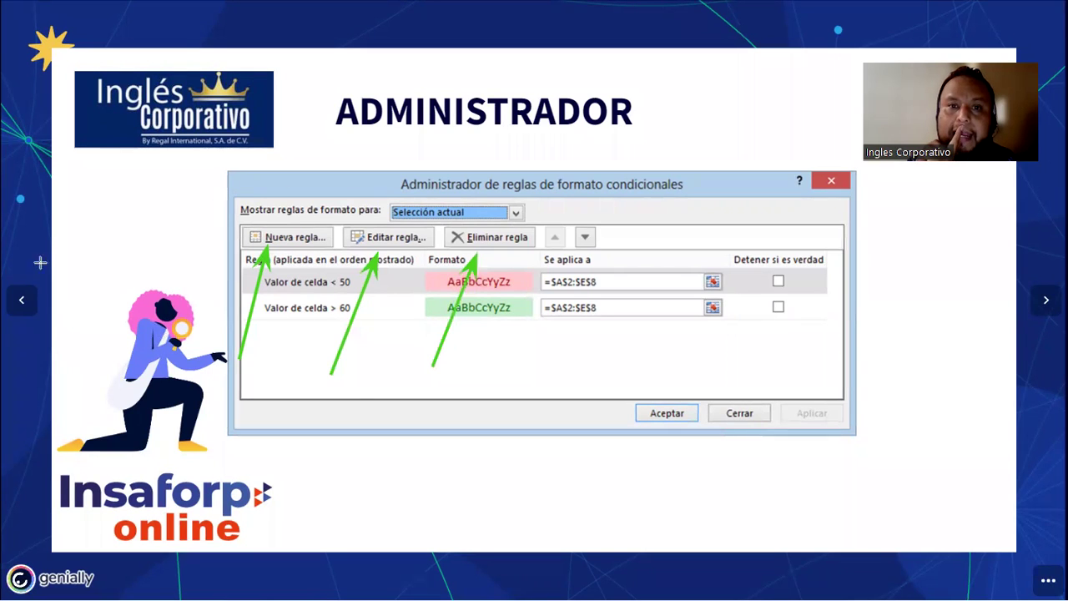
drag(792, 209, 536, 212)
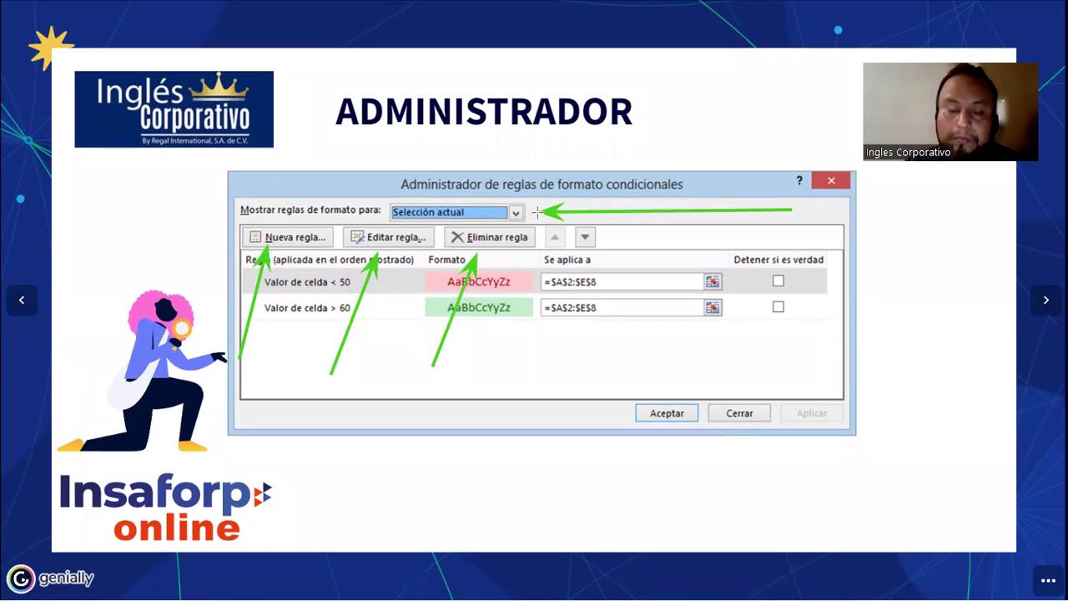
drag(571, 492, 647, 426)
drag(743, 495, 733, 427)
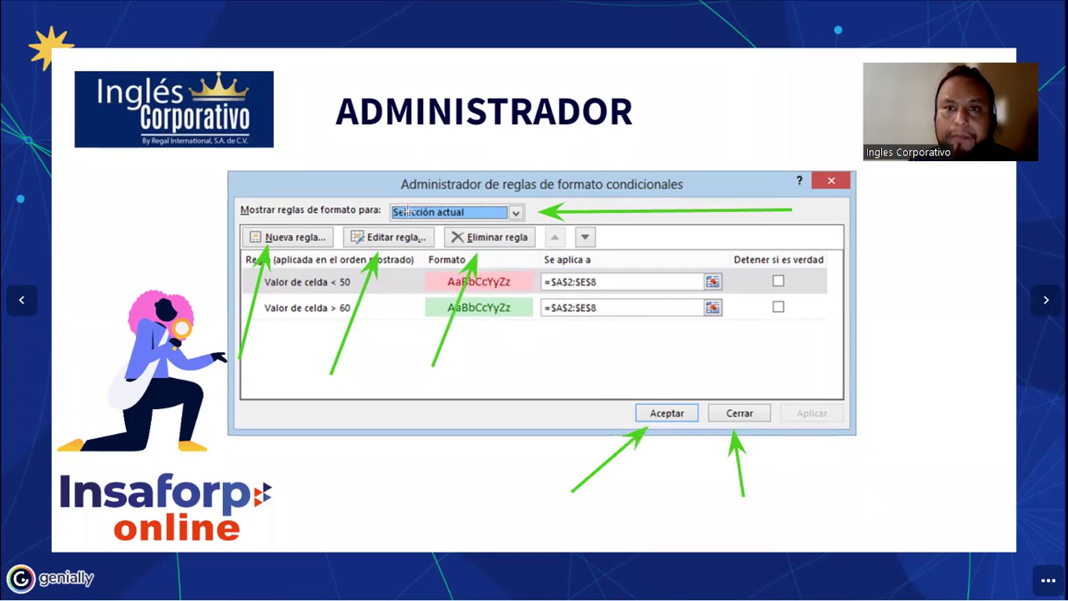
Clear those arrows and outline the list of rules with a green box.
key(e)
drag(699, 219, 624, 265)
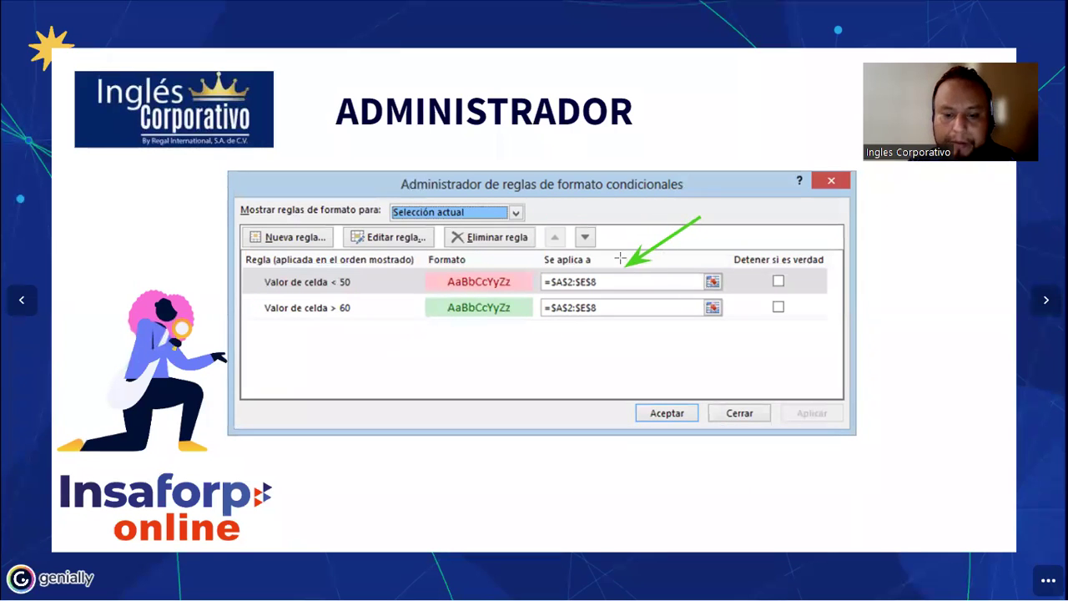
key(e)
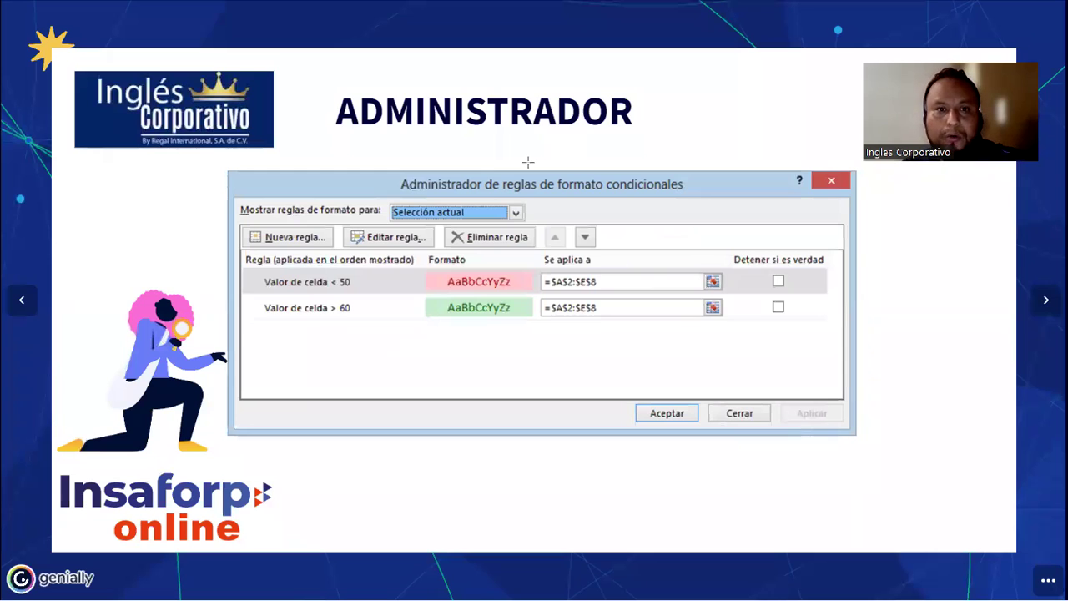
mouse_move(241, 247)
mouse_down()
mouse_move(784, 398)
mouse_move(840, 400)
mouse_up()
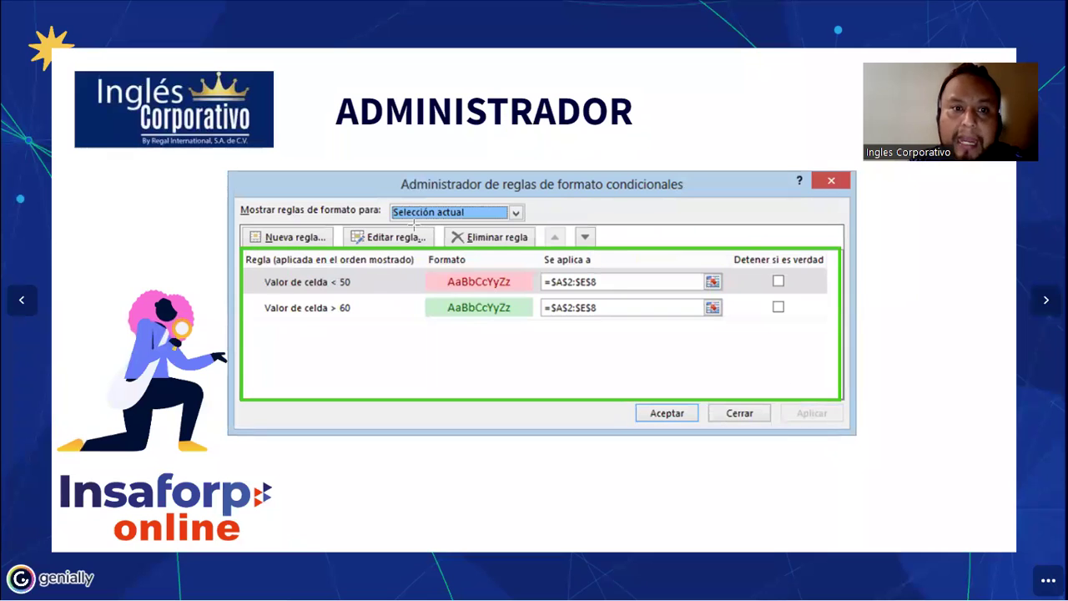
Draw red arrows to the 'Valor de celda < 50' rule, Formato and Se aplica a, and highlight the applied range.
drag(199, 330, 257, 274)
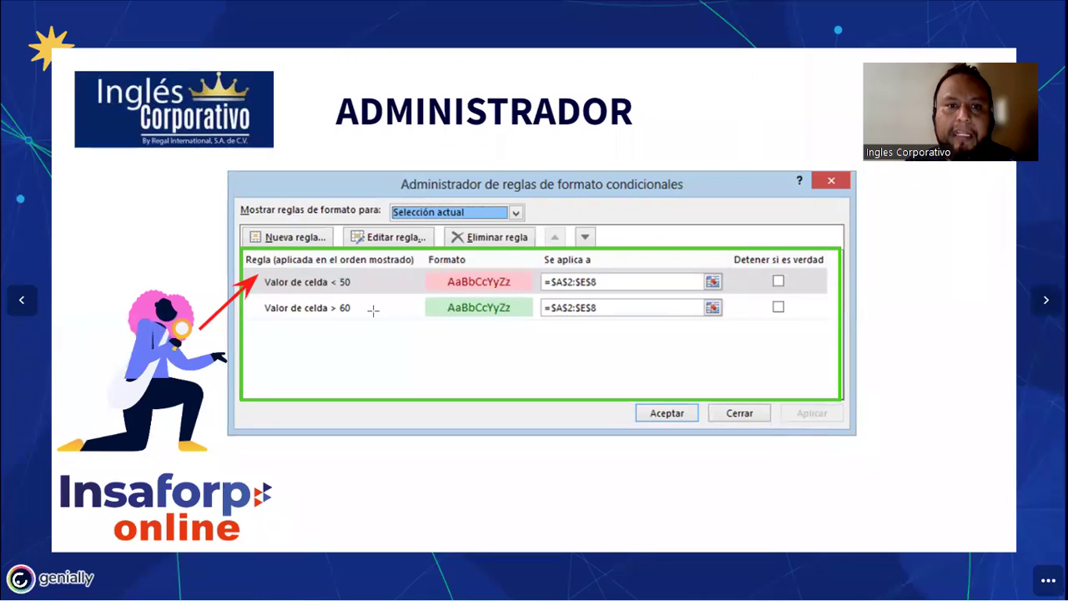
drag(349, 354, 429, 268)
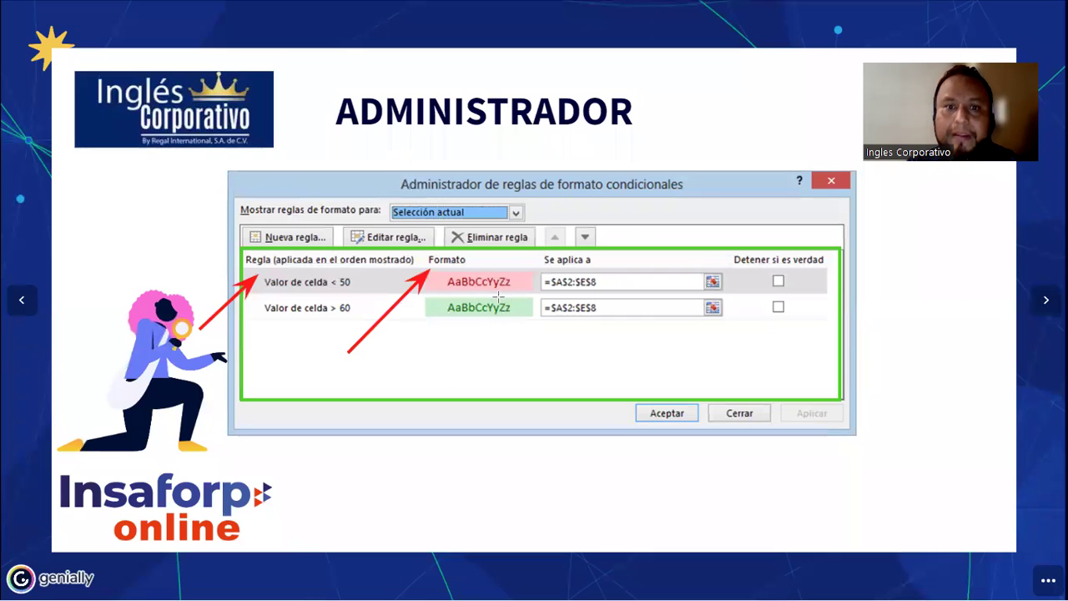
drag(504, 352, 540, 269)
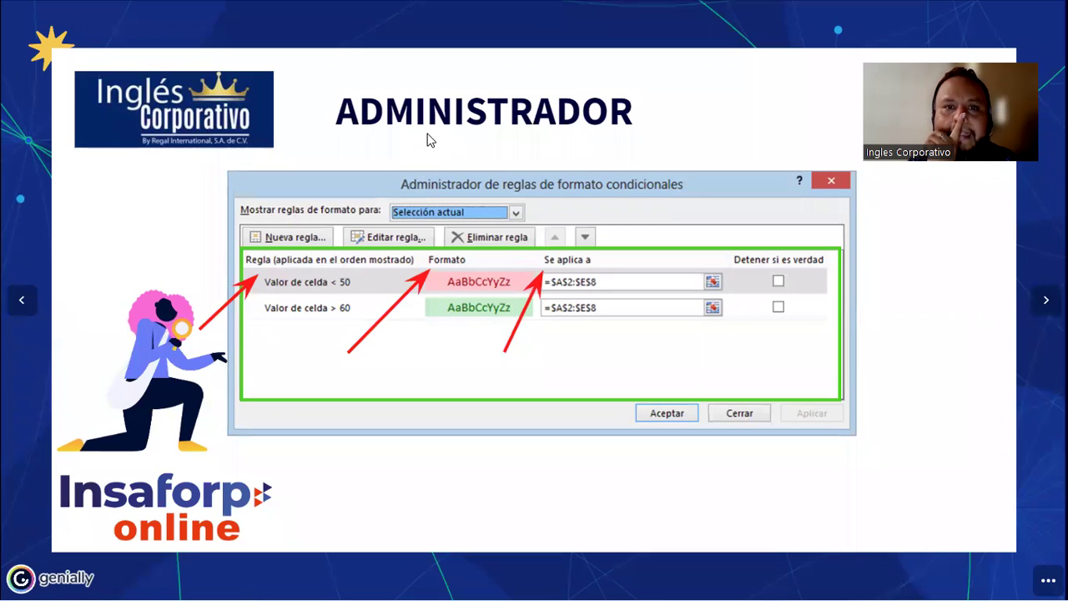
mouse_move(529, 263)
mouse_down()
mouse_move(675, 322)
mouse_move(730, 329)
mouse_up()
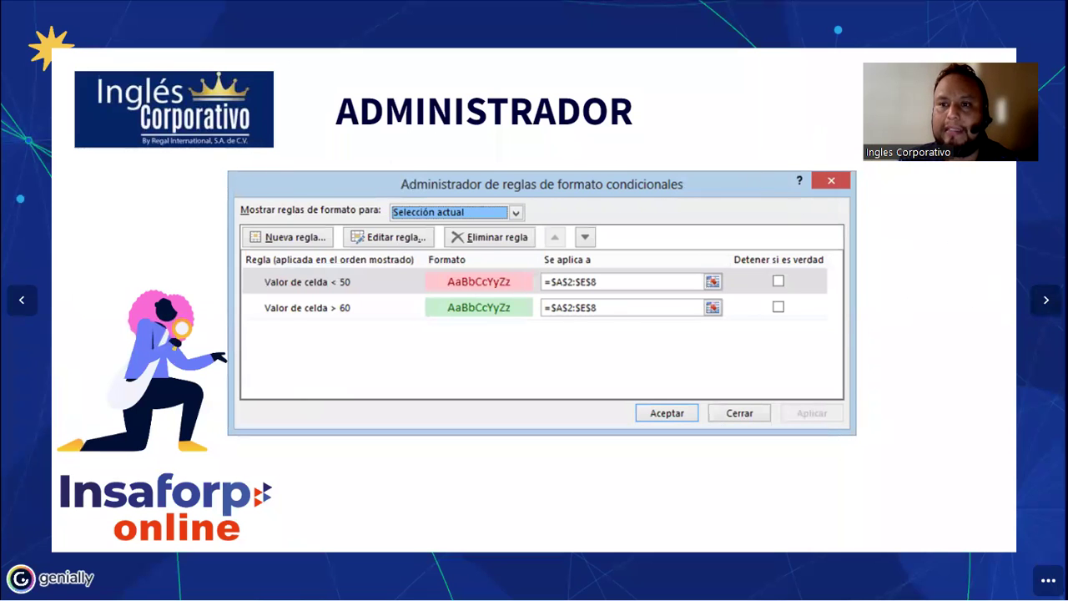
Advance to the slide after Administrador.
key(Right)
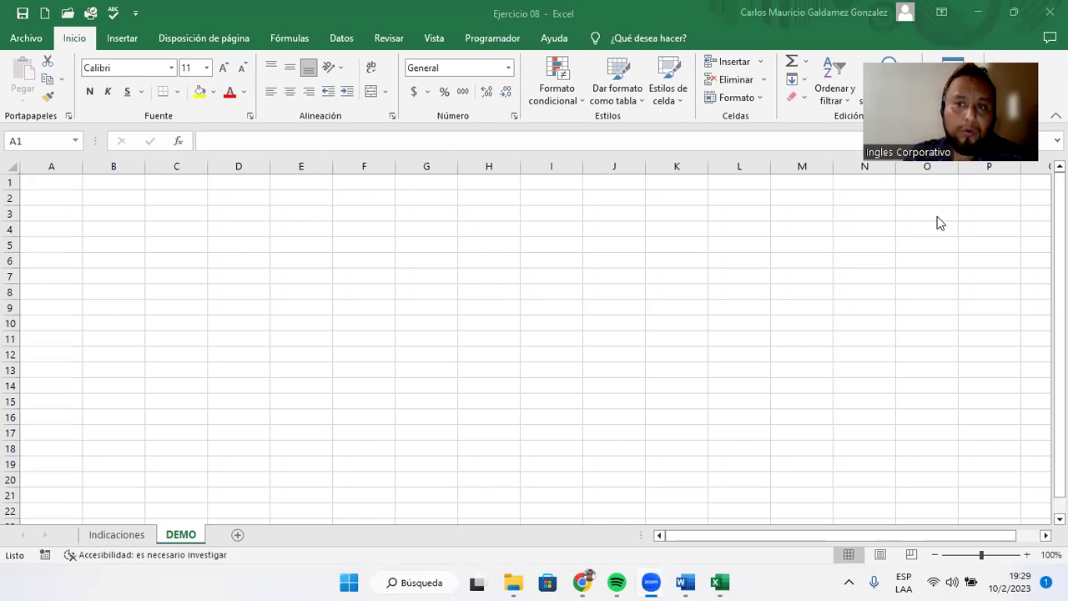
Enter headers Carnet, Nombres, Apellidos, Sueldo and Ventas S1 across A1:E1 of the DEMO sheet.
click(65, 203)
click(64, 199)
click(52, 181)
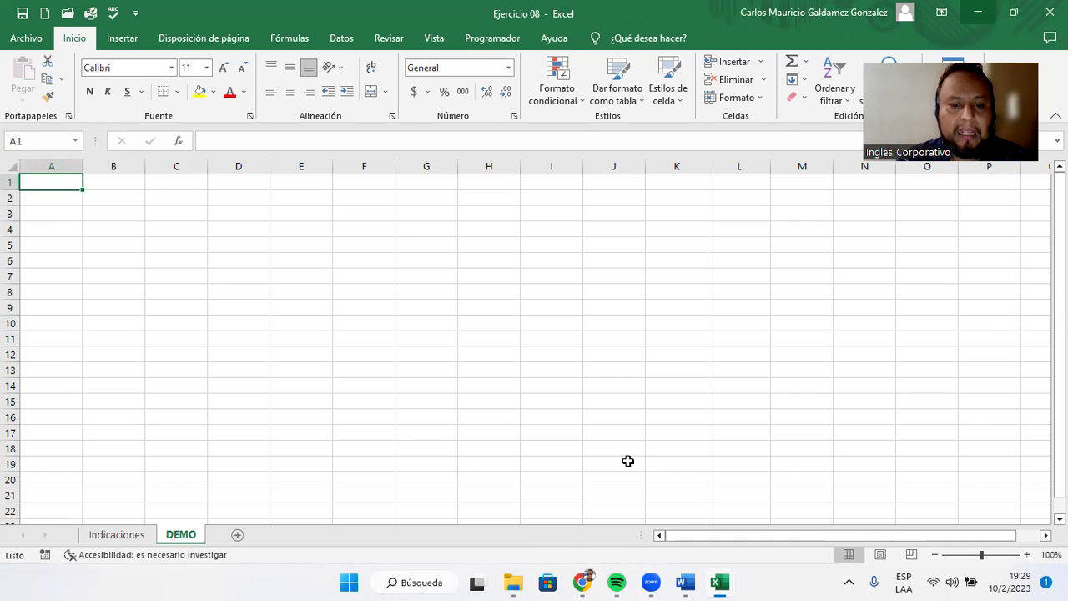
text(Carnet)
key(Tab)
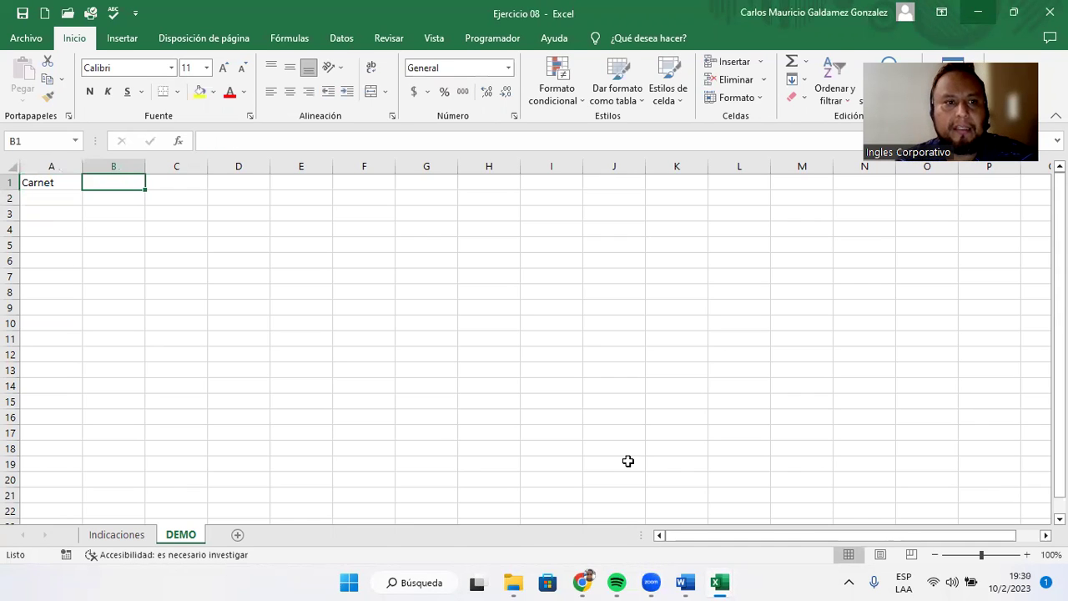
text(Nombres)
key(Tab)
text(Apell)
key(Tab)
text(Sueldo)
key(Tab)
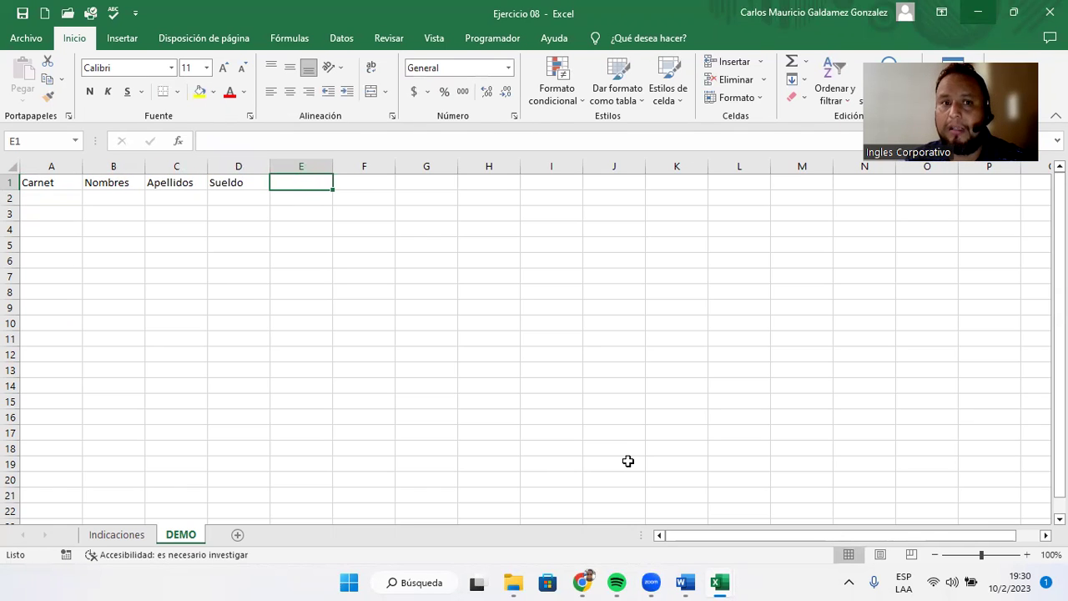
text(Ventas S1)
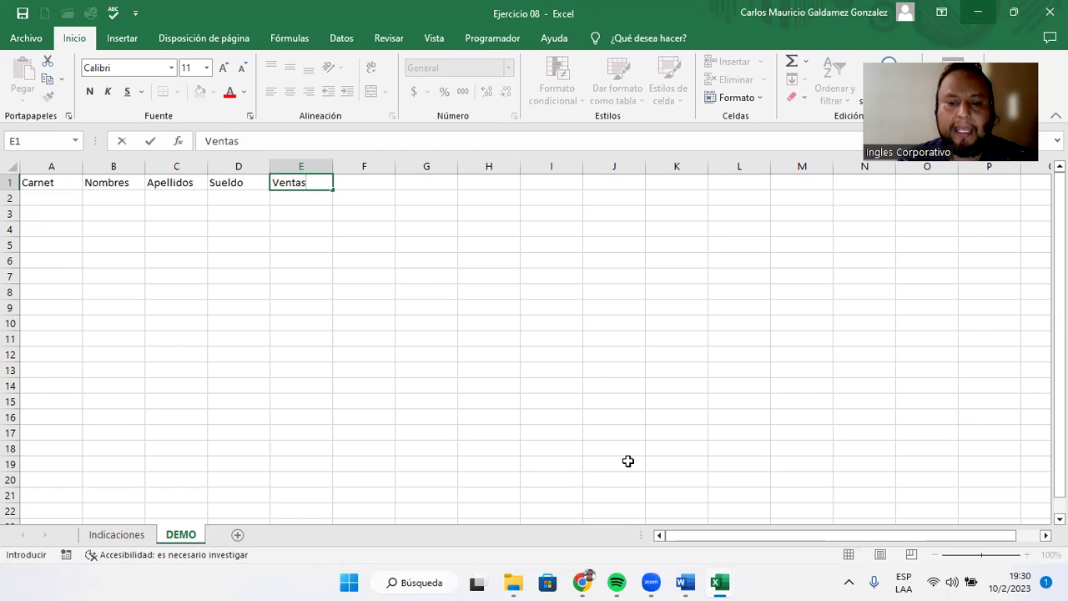
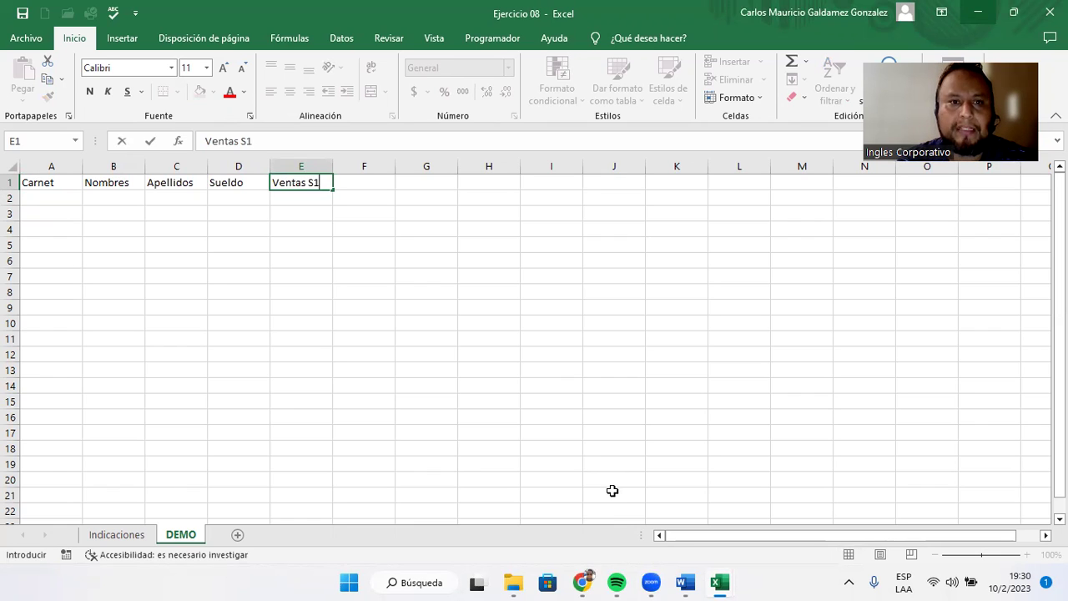
Enter the Ventas S2 header and extend the Ventas series across to column I.
key(Tab)
text(Venta)
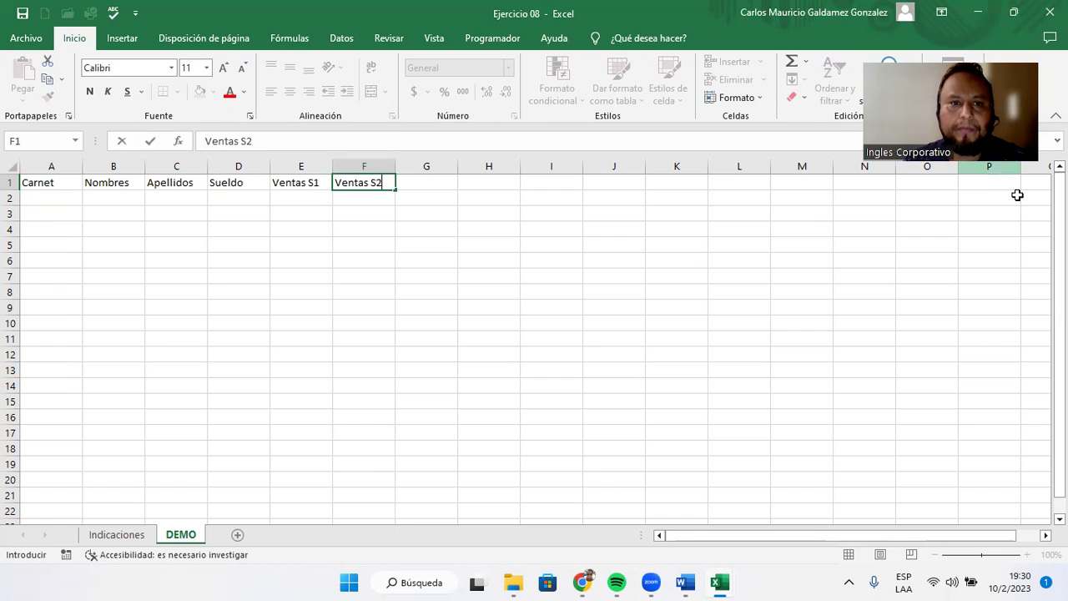
drag(317, 183, 561, 184)
Rename the I1 header to 'Ventas Cierre' and auto-fit column I.
click(538, 182)
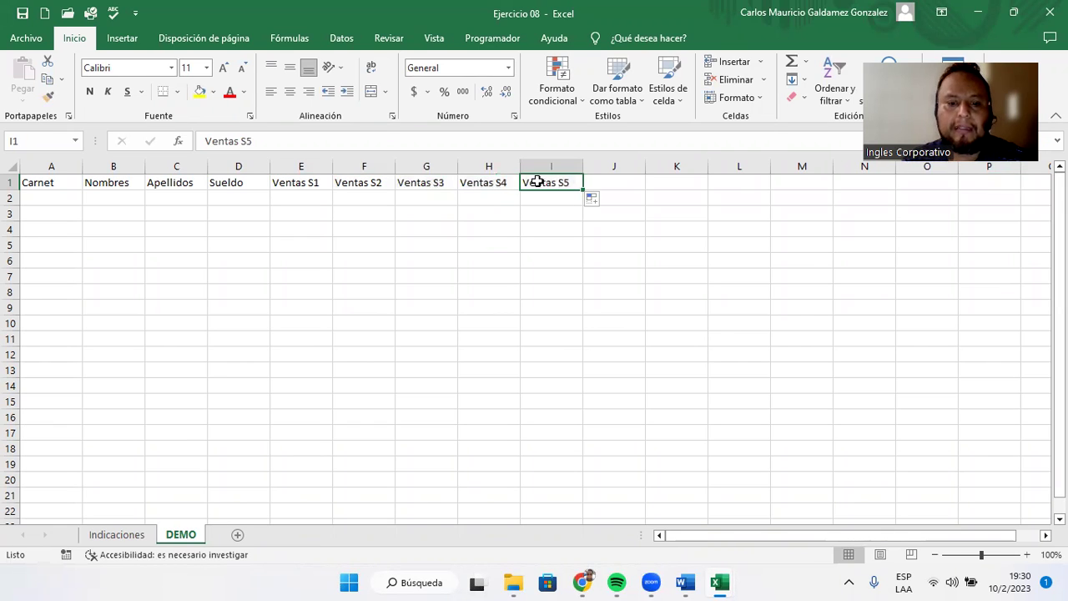
text(Cierre)
key(Return)
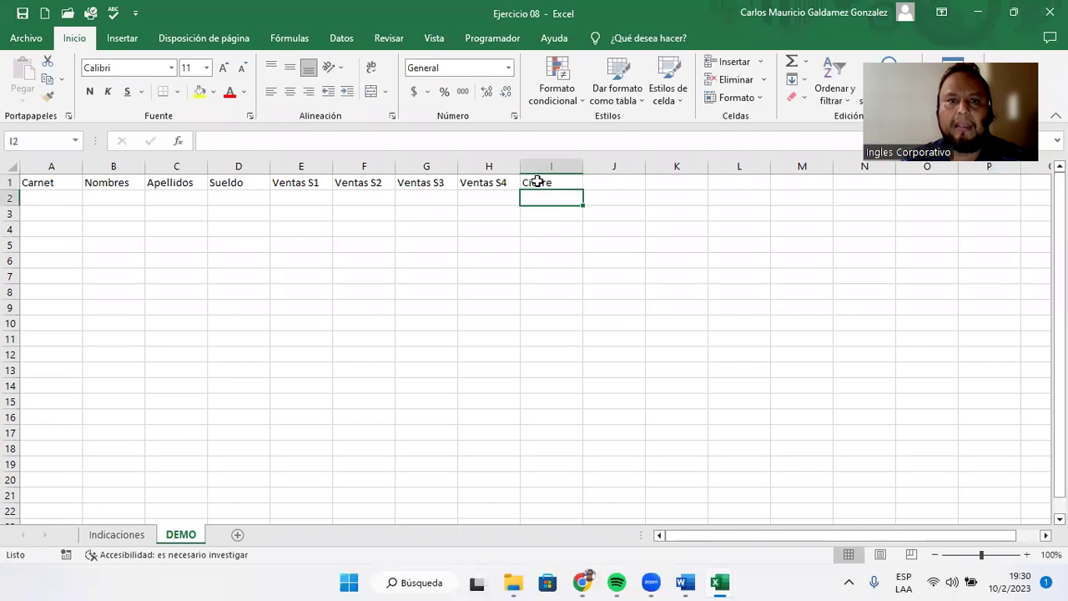
click(548, 182)
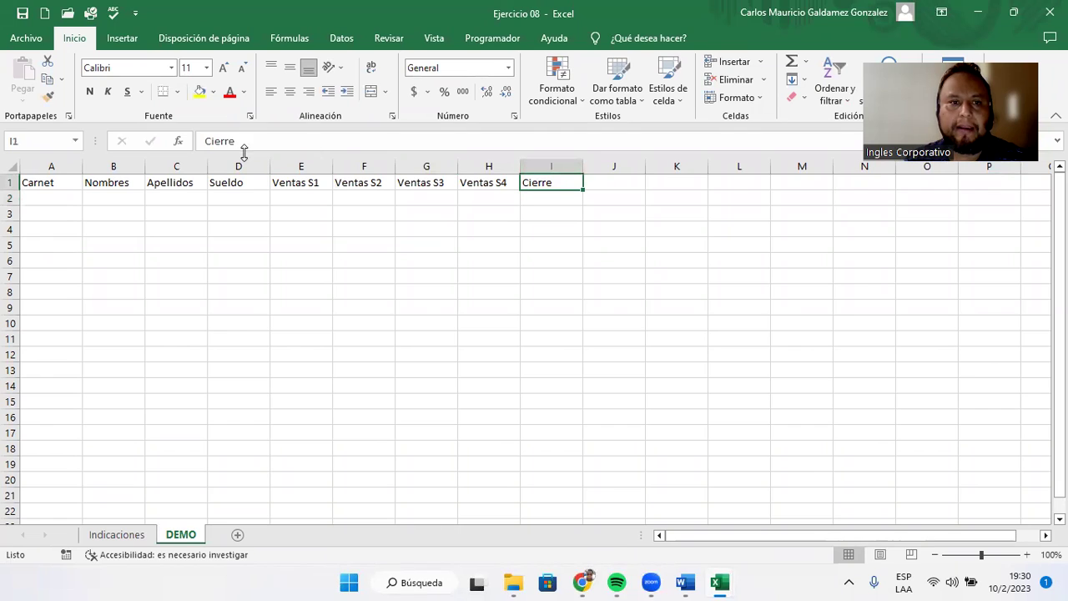
click(206, 140)
text(Ventas)
key(Return)
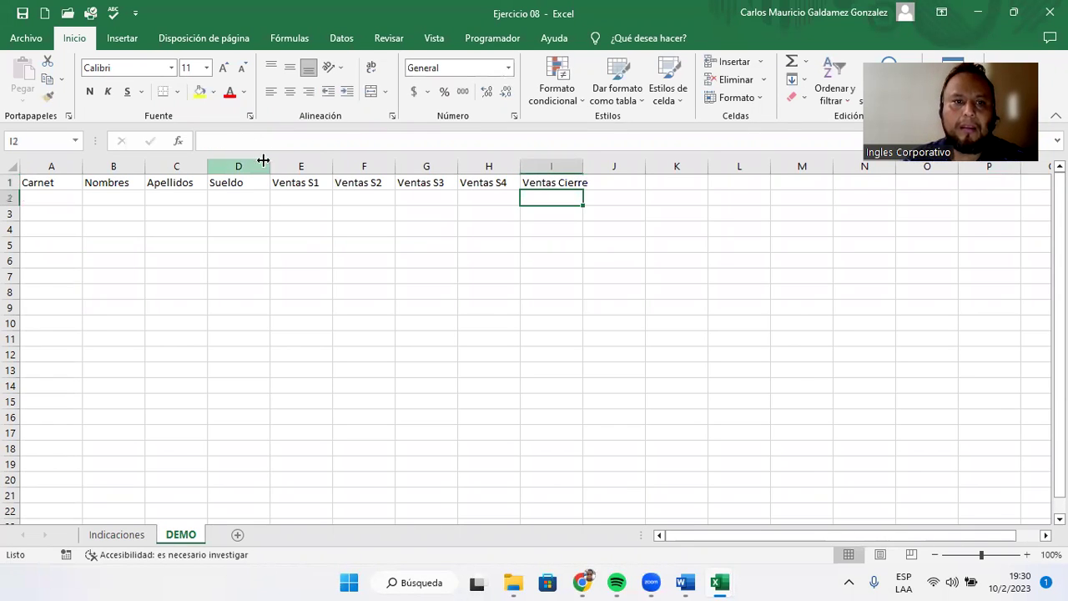
double_click(582, 163)
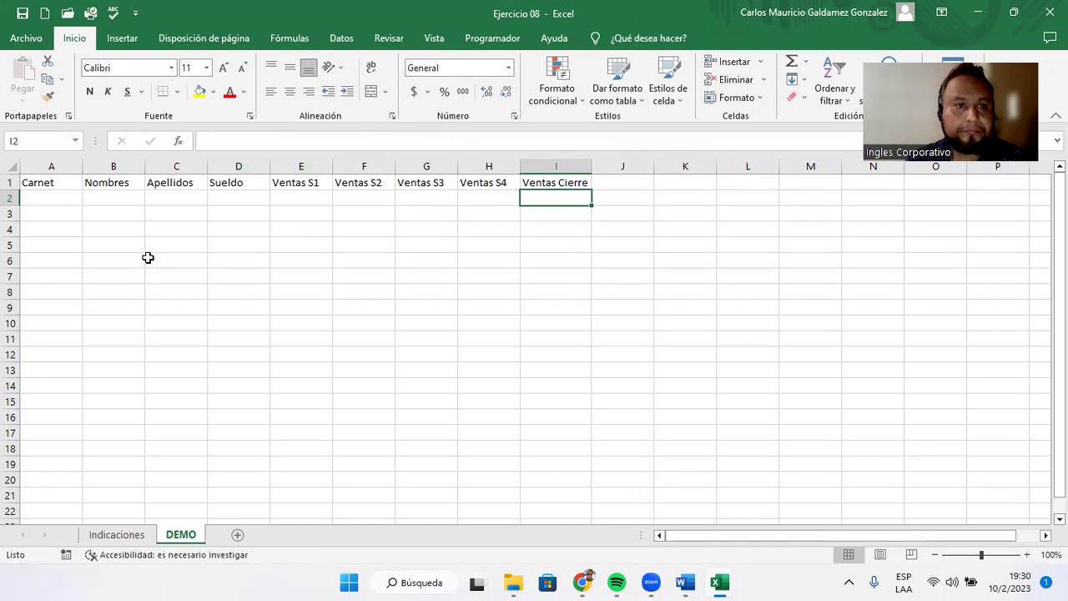
click(40, 200)
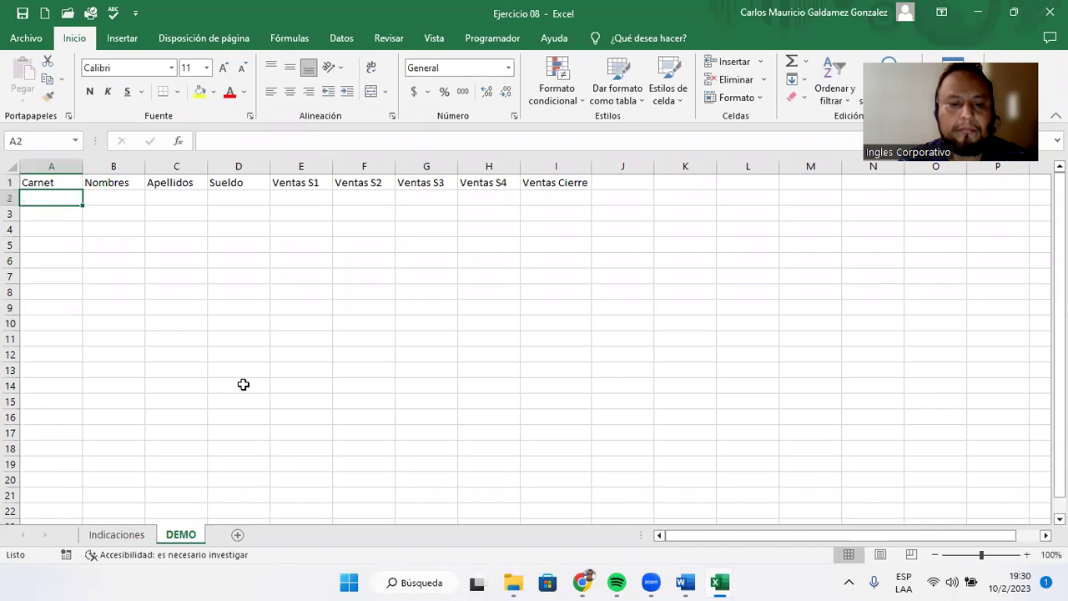
Enter DP-01-0001 in A2 and DP-01-0002 in A3, then select both as a fill pattern.
text(DP-)
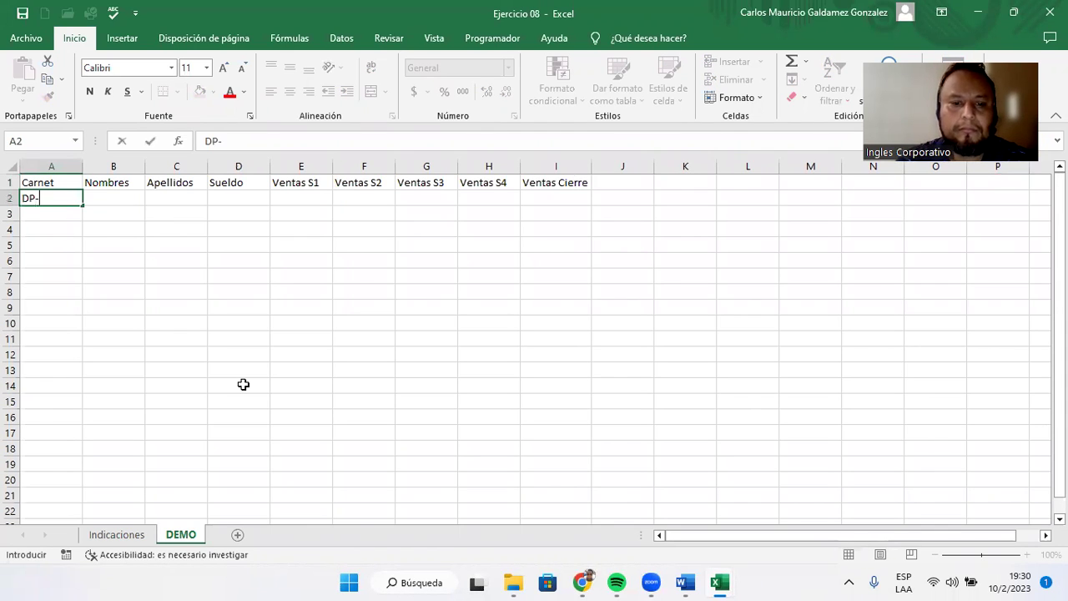
text(01-00)
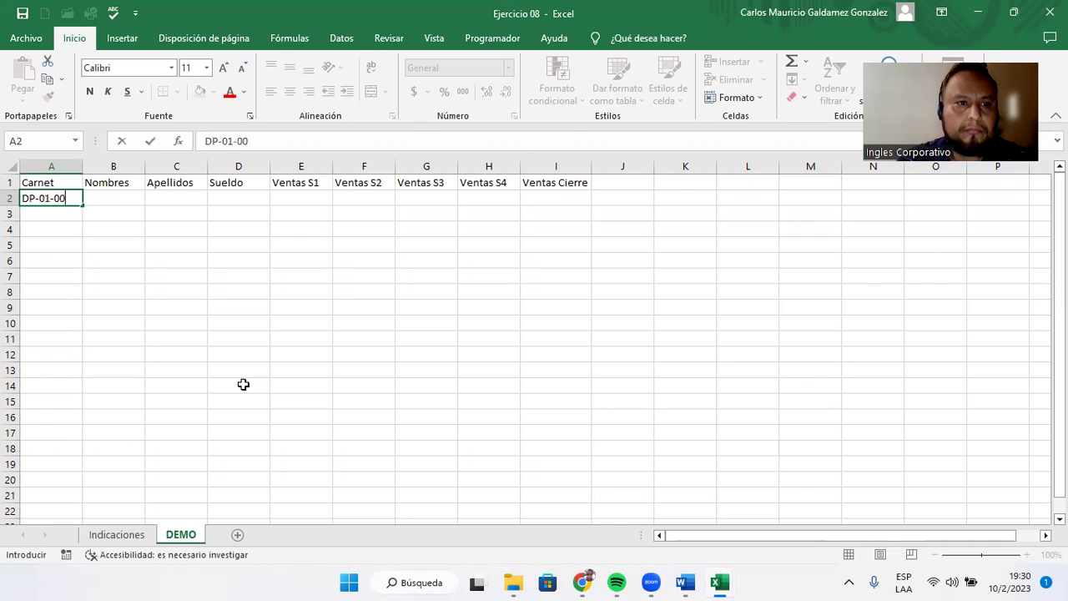
text(01)
key(Return)
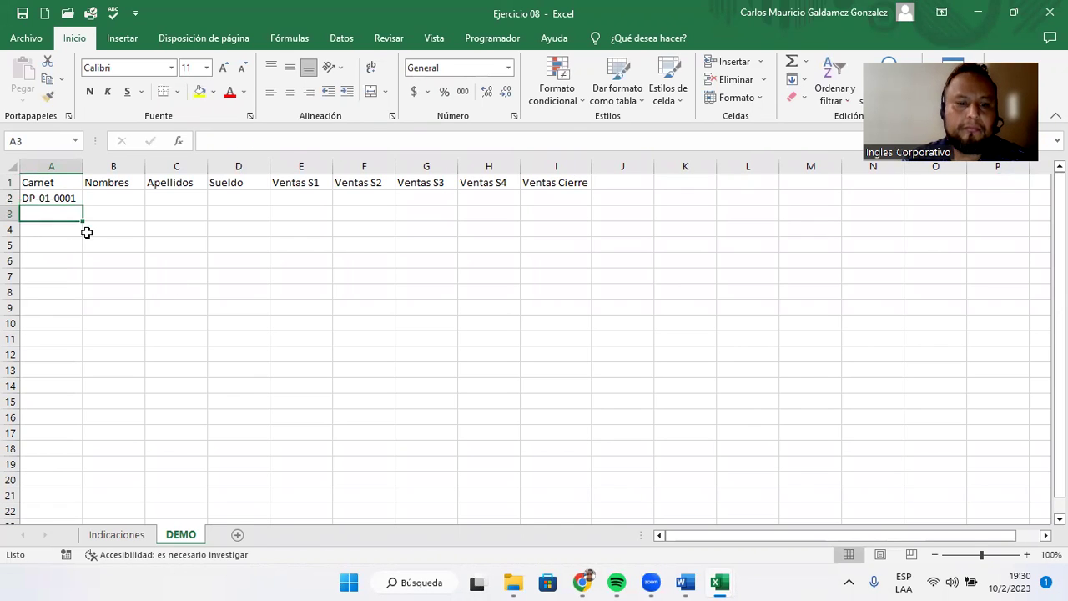
text(D)
key(Tab)
key(shift+Tab)
key(F2)
key(BackSpace)
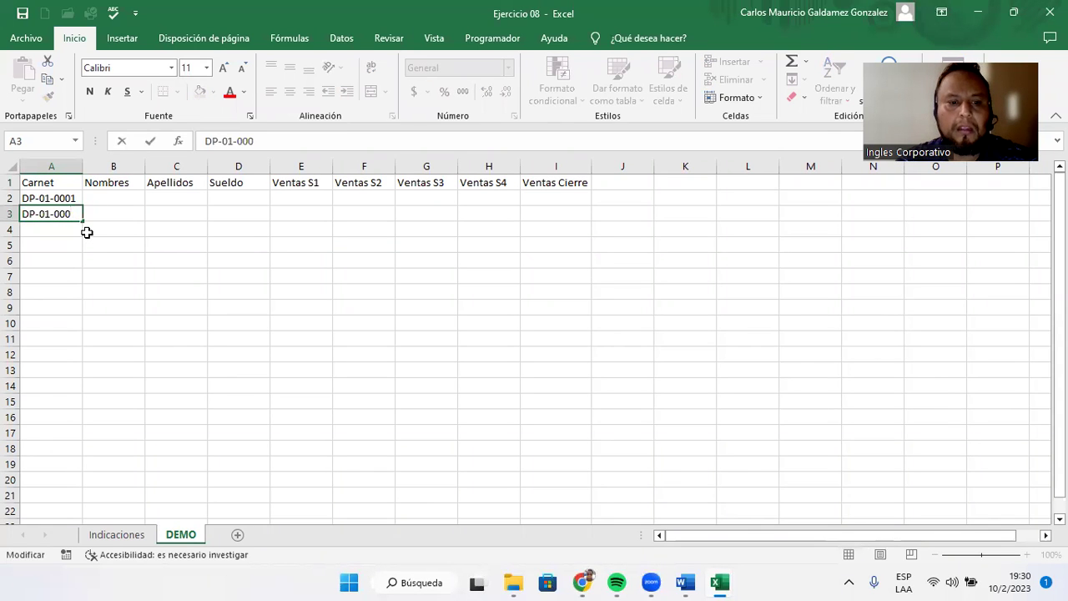
text(2)
key(Return)
mouse_move(67, 200)
mouse_down()
mouse_move(83, 307)
mouse_move(59, 289)
mouse_move(60, 351)
mouse_up()
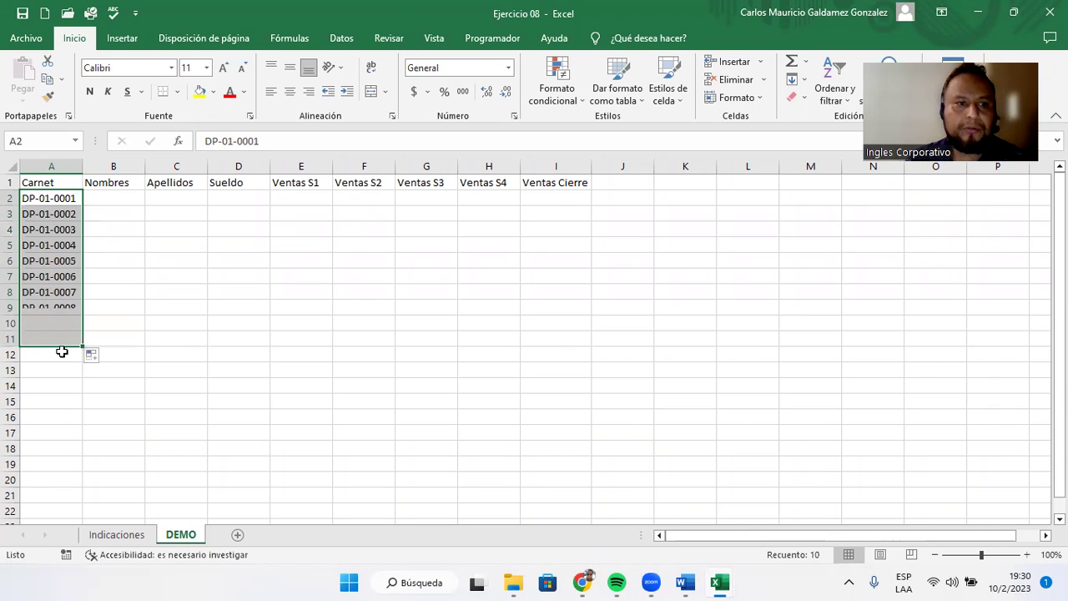
Enter first names in B2 through B5, undoing an accidental overwrite of B2.
click(113, 197)
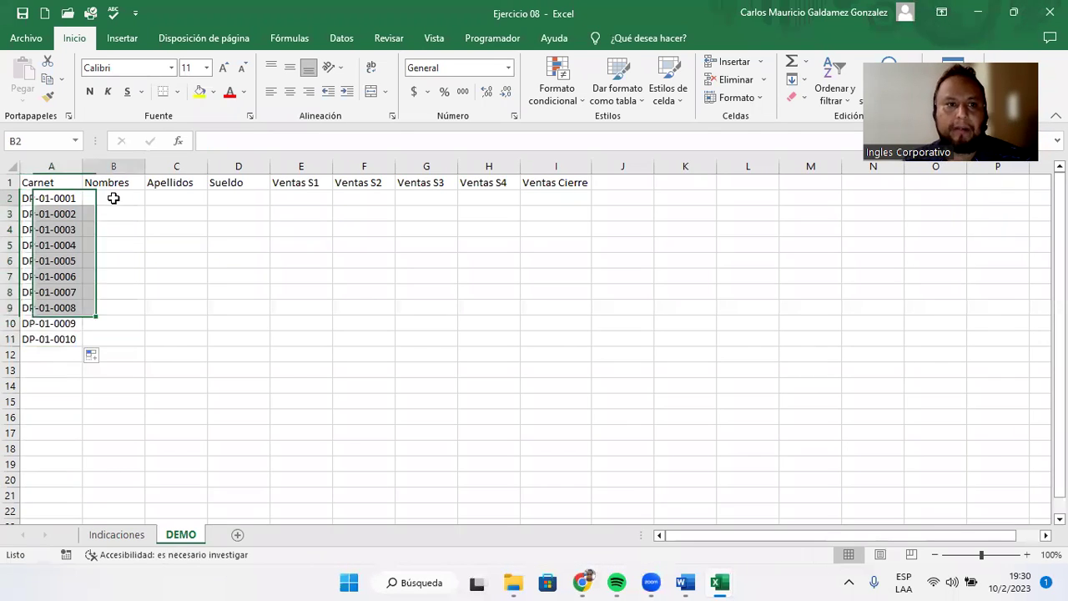
text(Juan Antonio)
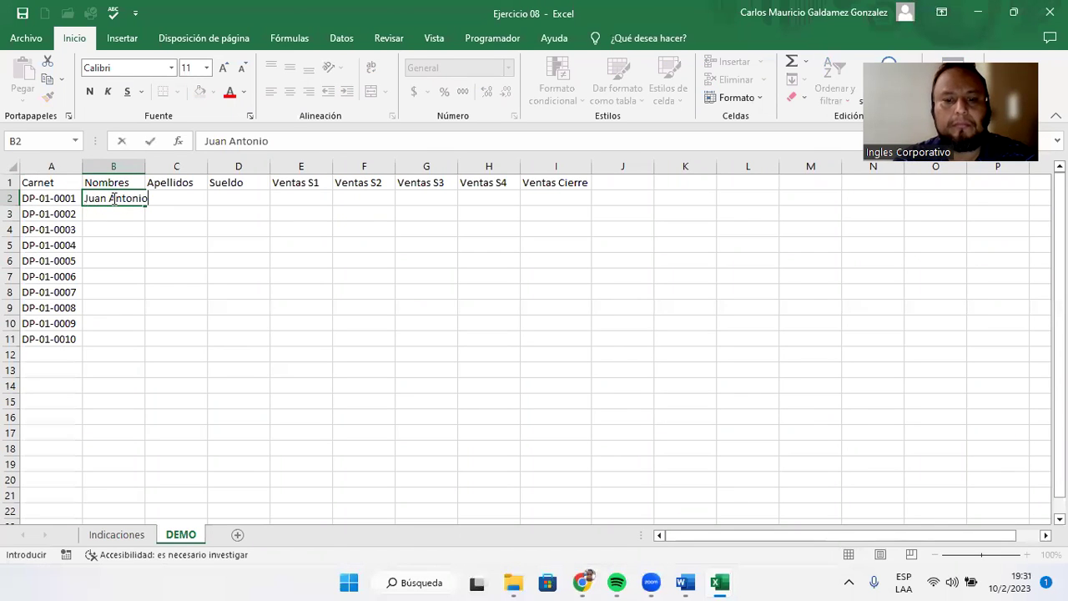
key(Return)
text(Maria)
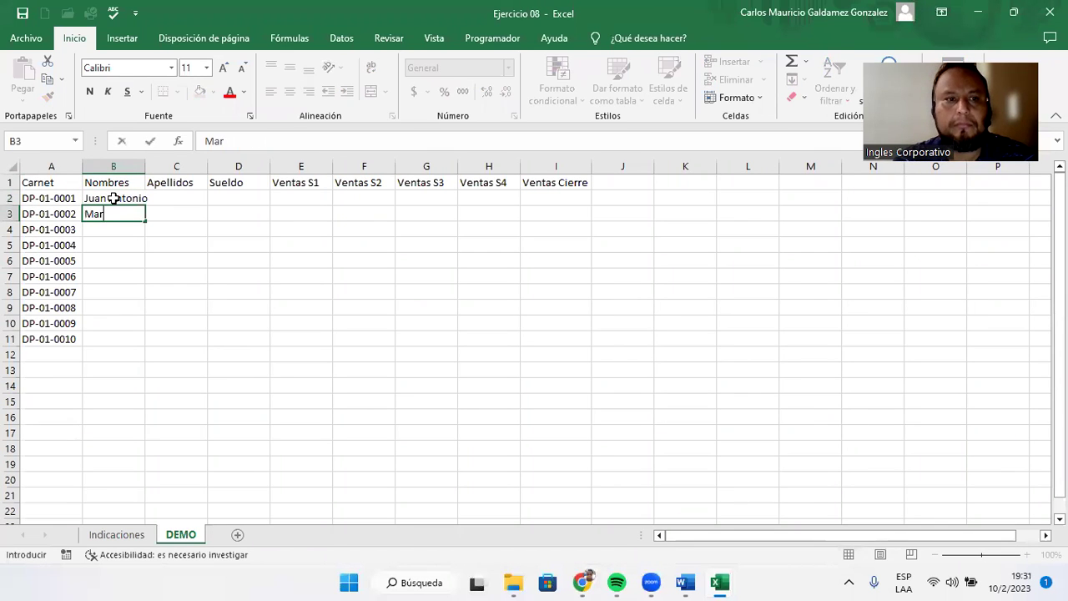
text( M)
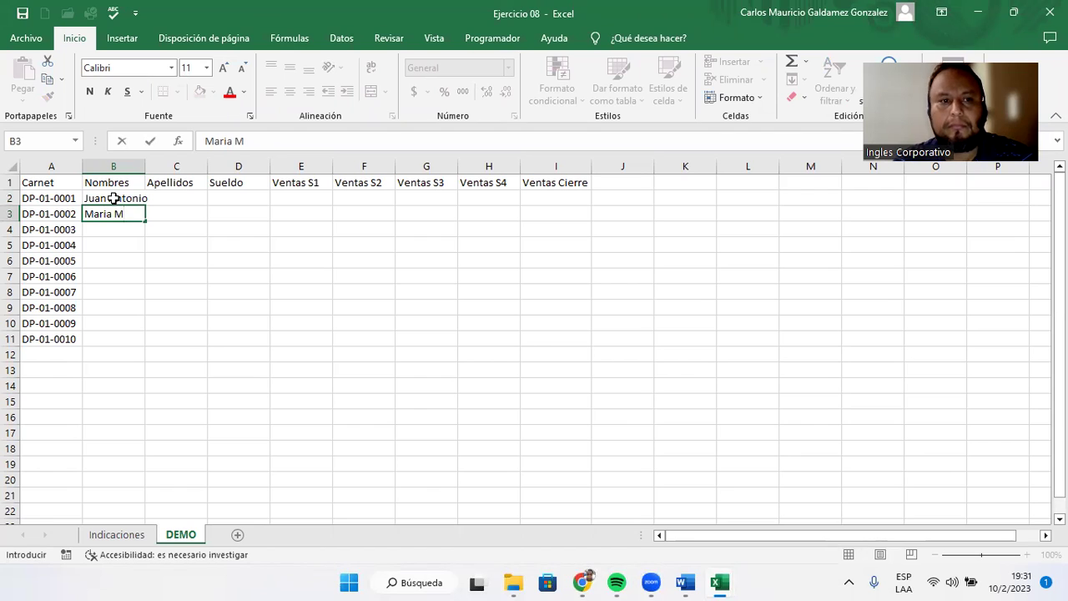
text(arleny)
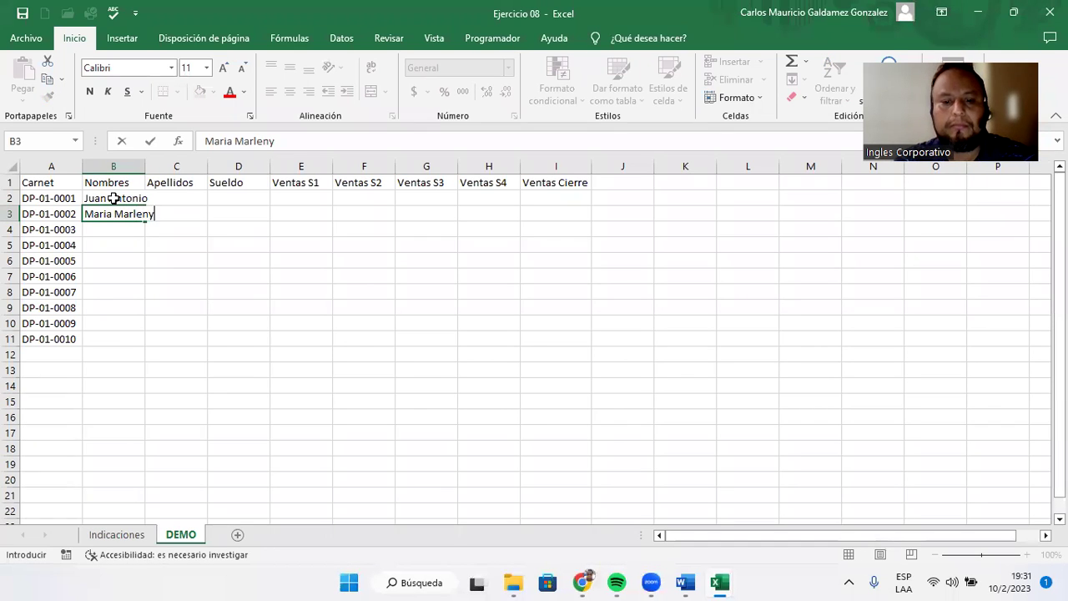
click(113, 198)
text(El)
key(Escape)
key(Down)
key(Down)
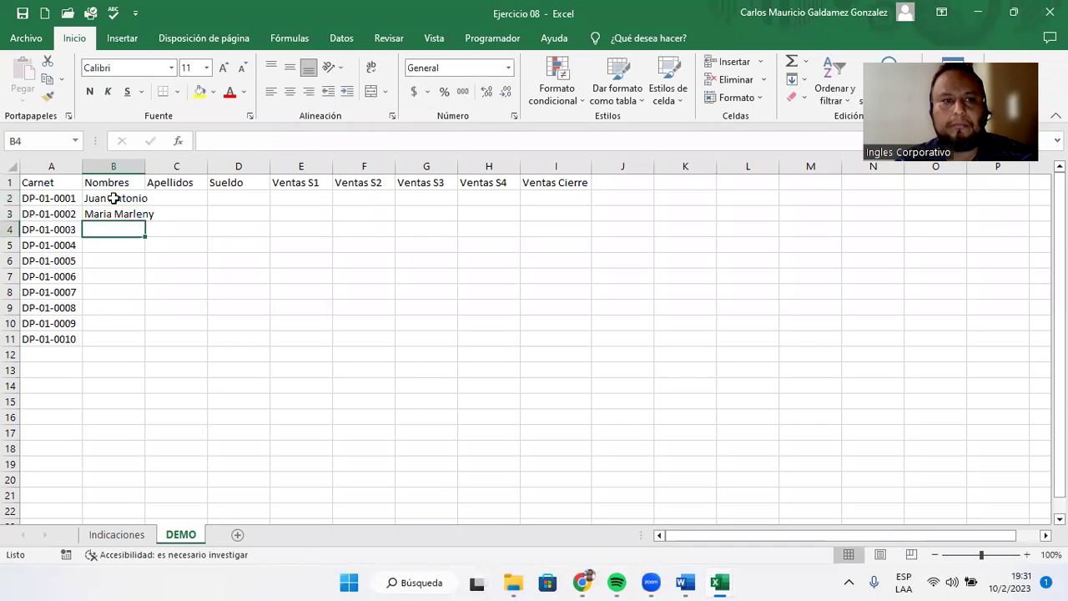
text(Elizabeth Rosario)
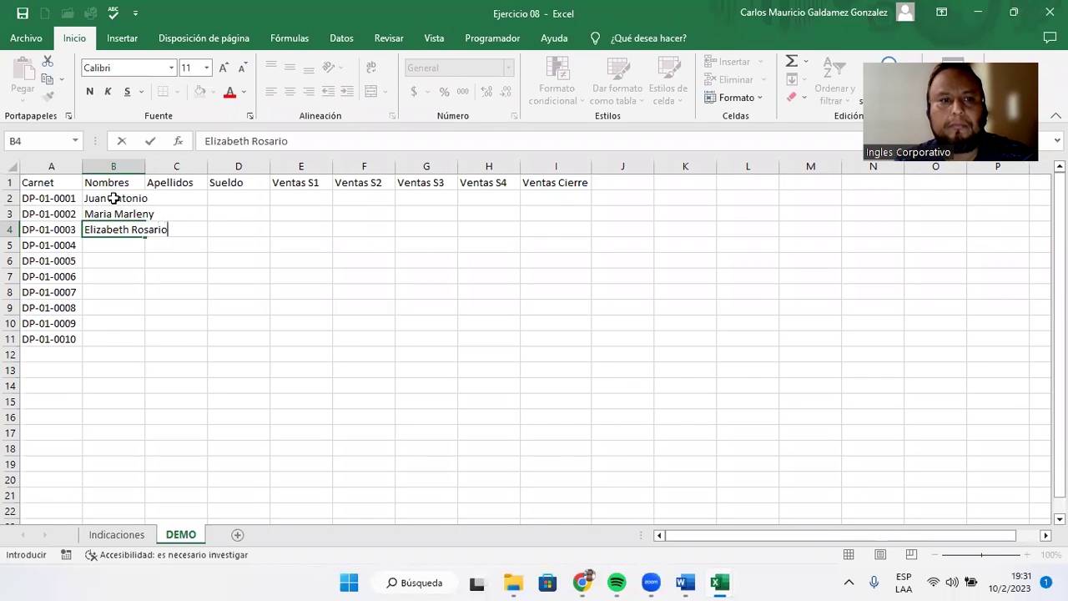
key(Return)
text(Angel Mario)
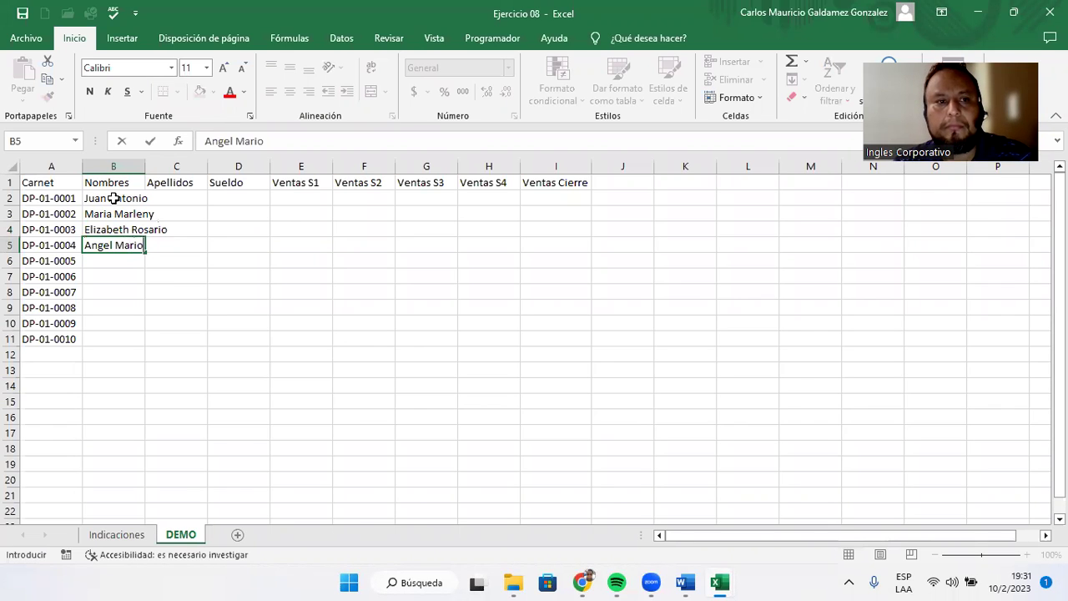
key(Return)
Enter the remaining first names in B6 through B11 and select column B.
text(Melvin Edeni)
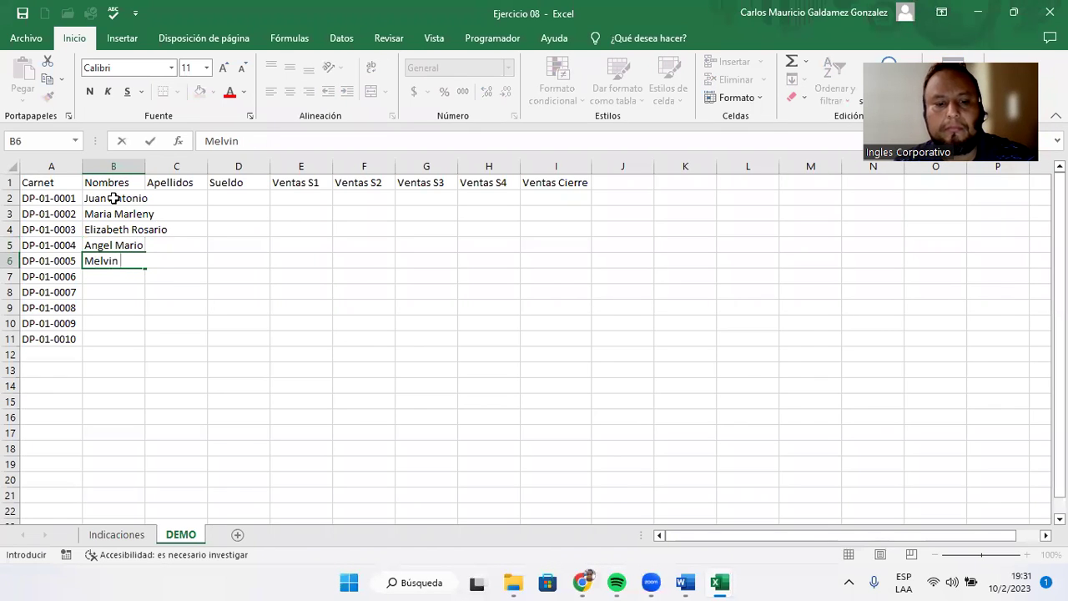
text(lson)
key(Return)
text(Luis Alberto)
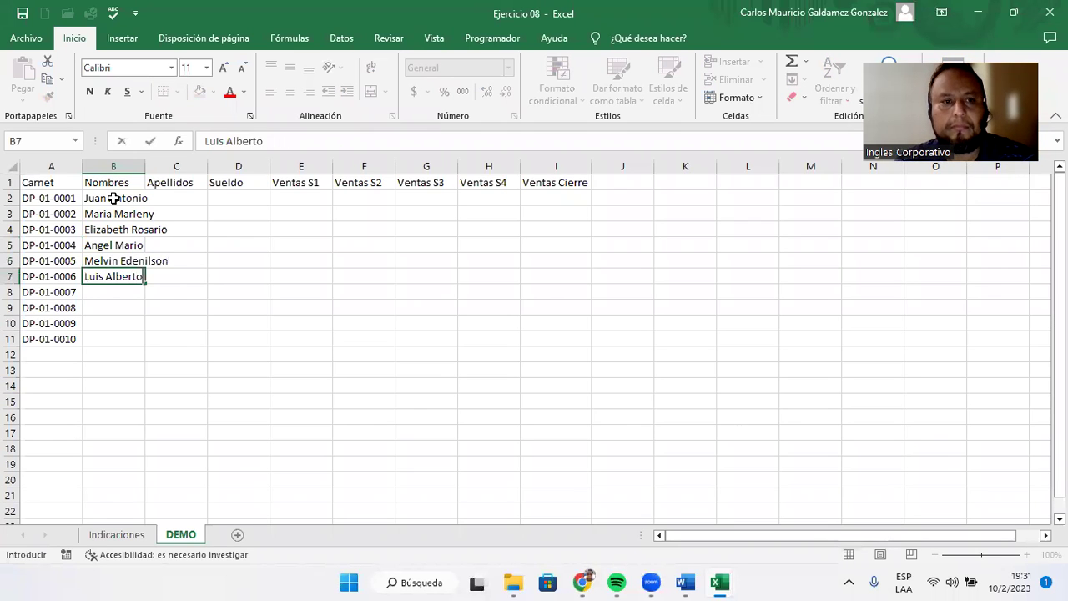
key(Return)
text(Carmen de)
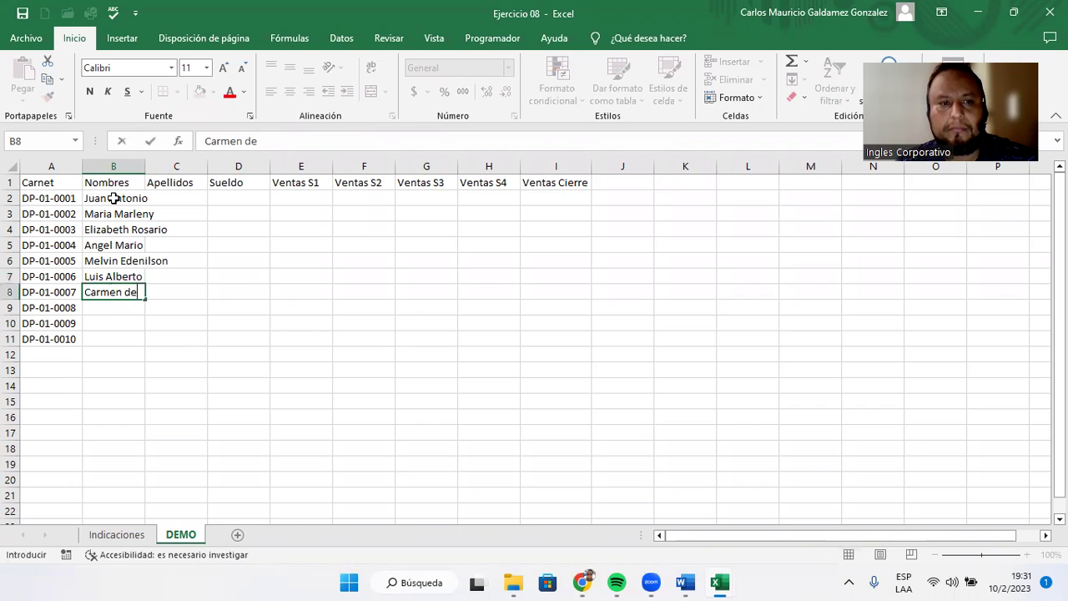
text(l Rosario)
key(Return)
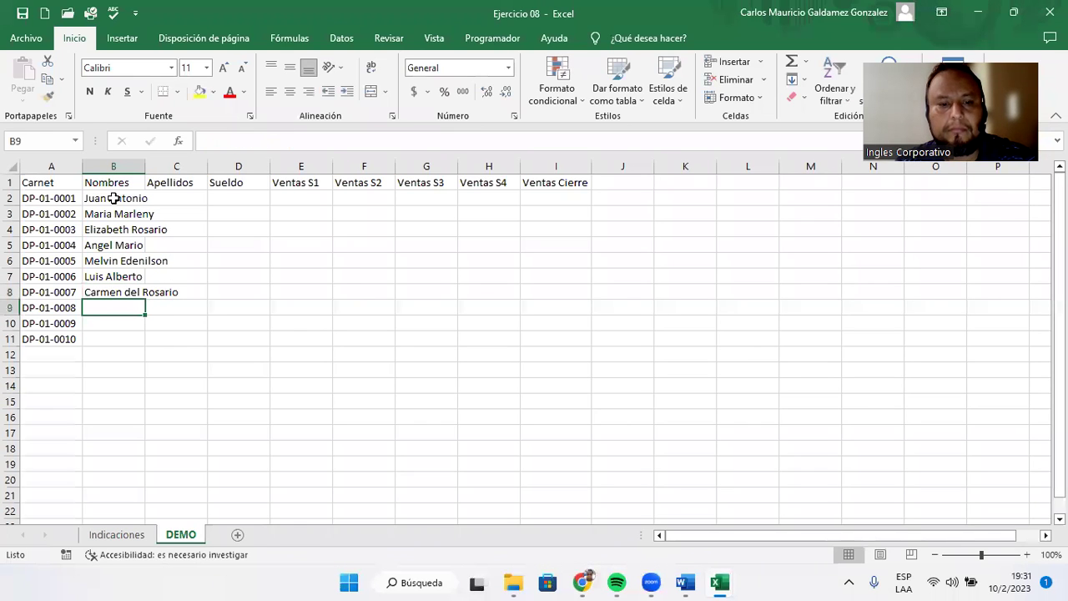
text(Ma)
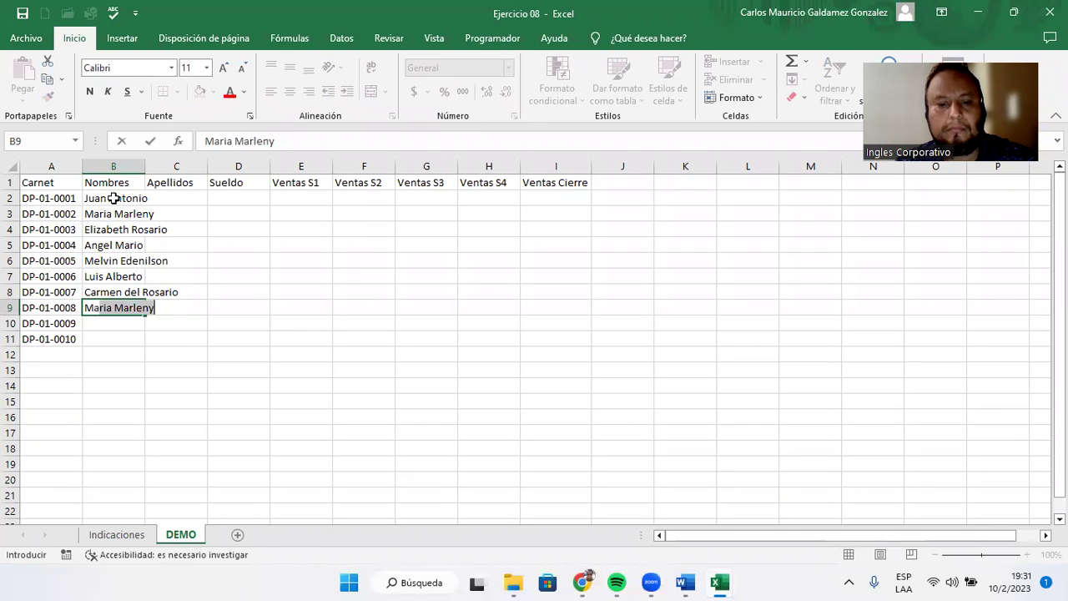
text(uri )
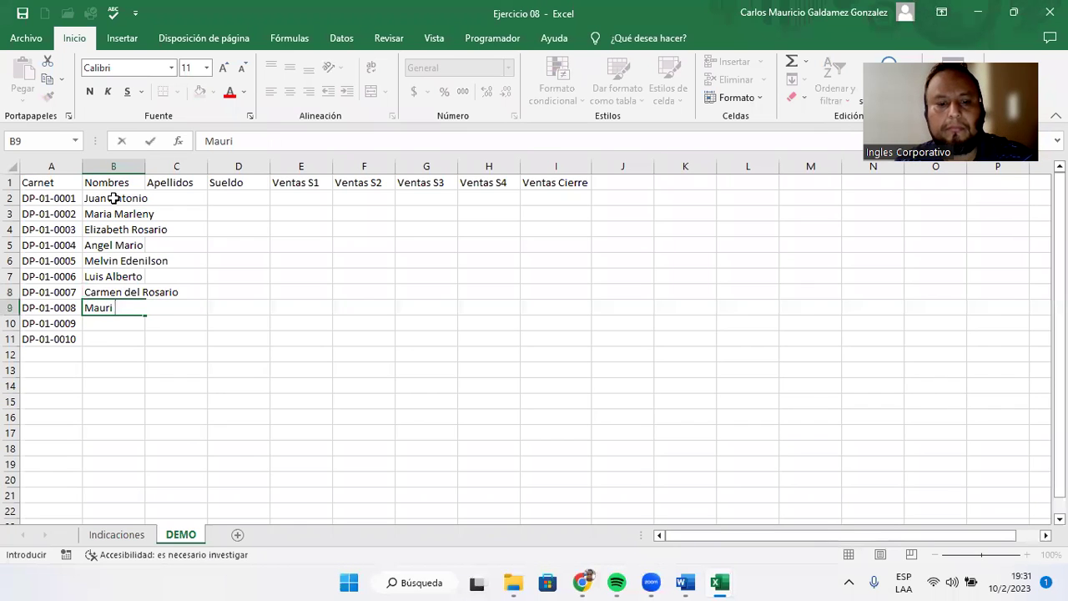
text(Carlos)
key(Return)
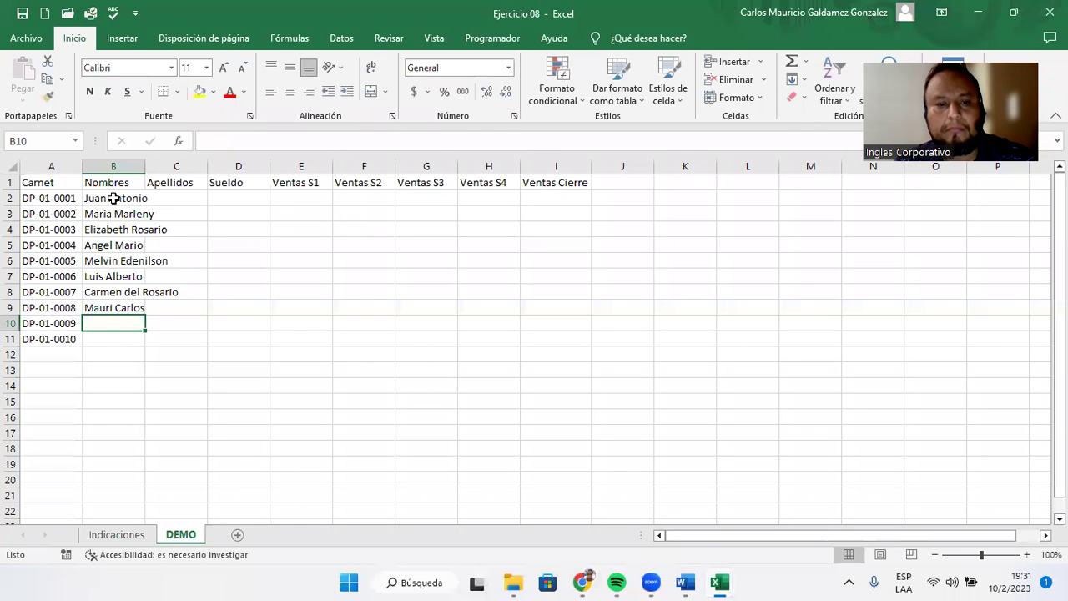
text(Evelyn del Carmen)
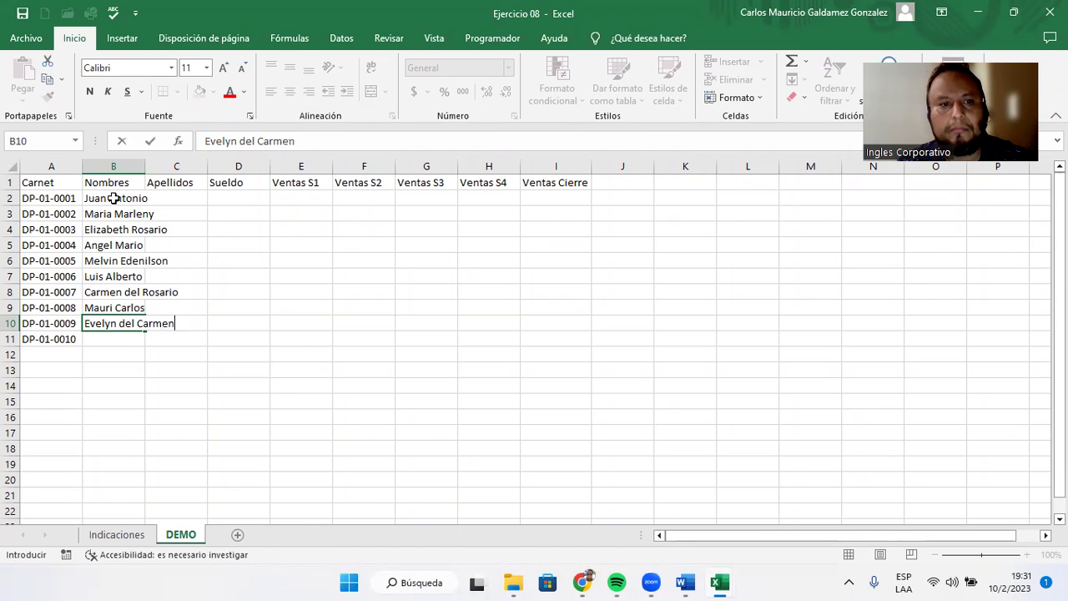
key(Return)
text(Ili)
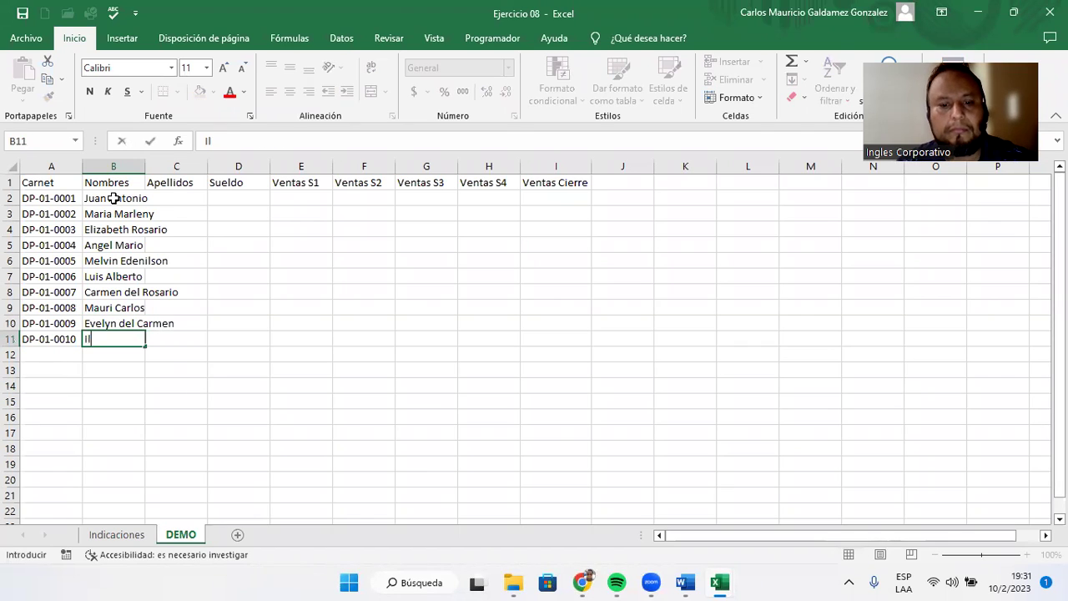
text(ana Yaneth)
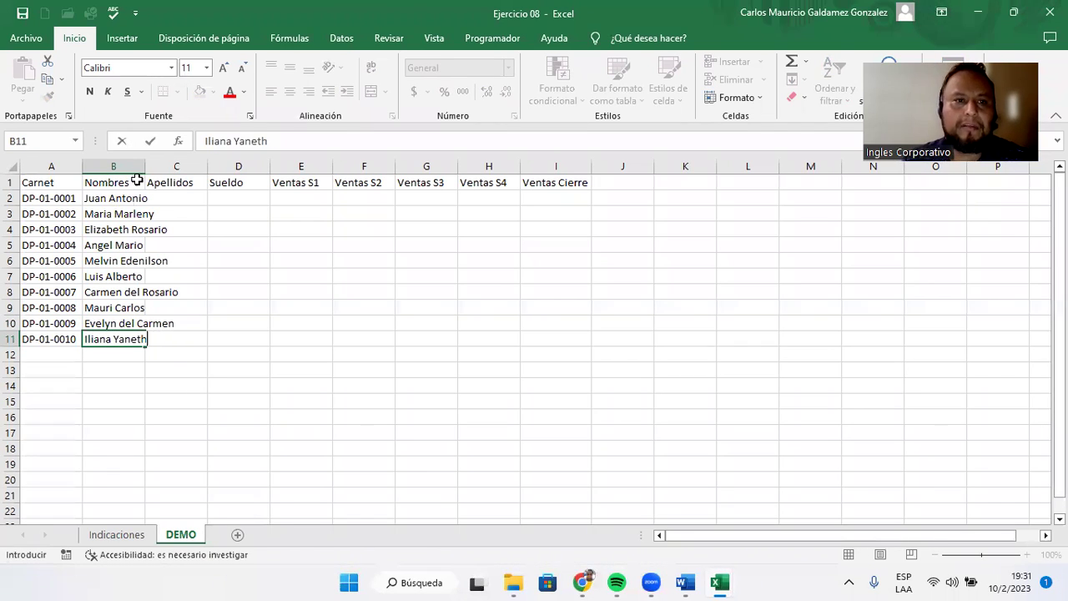
click(134, 166)
Auto-fit column B and enter surnames in C2 through C5.
double_click(147, 168)
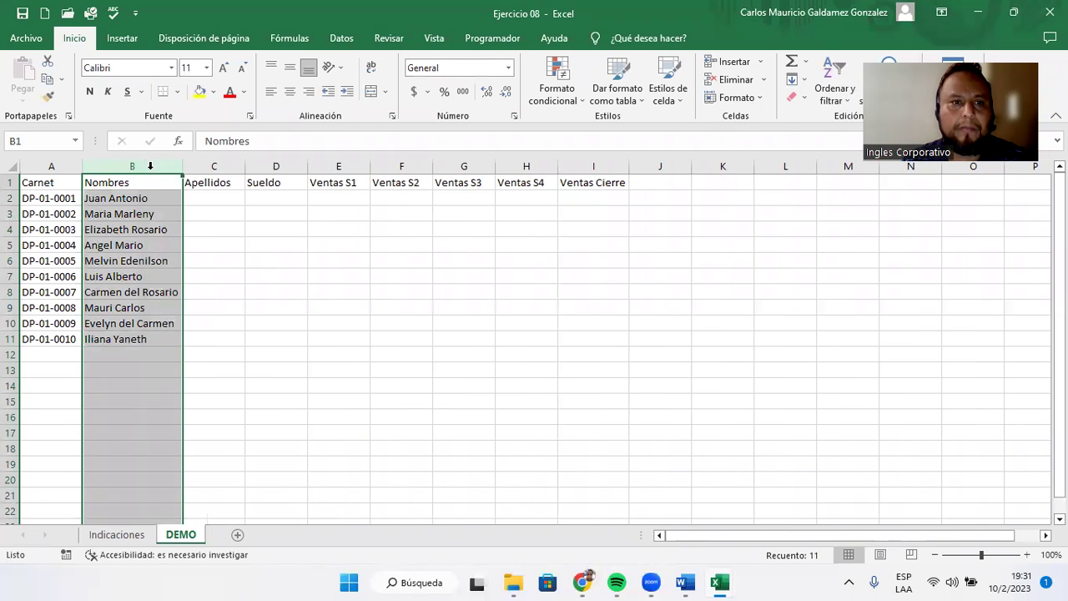
click(205, 198)
ctrl+scroll(305, 319, up, 2)
ctrl+scroll(310, 320, up, 1)
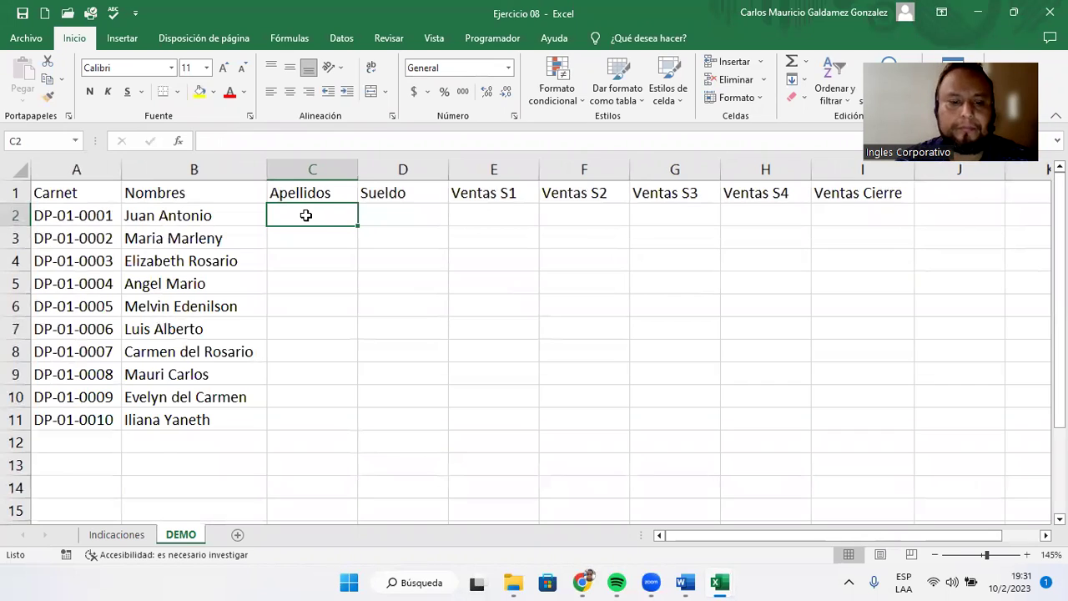
text(Orantes Cru)
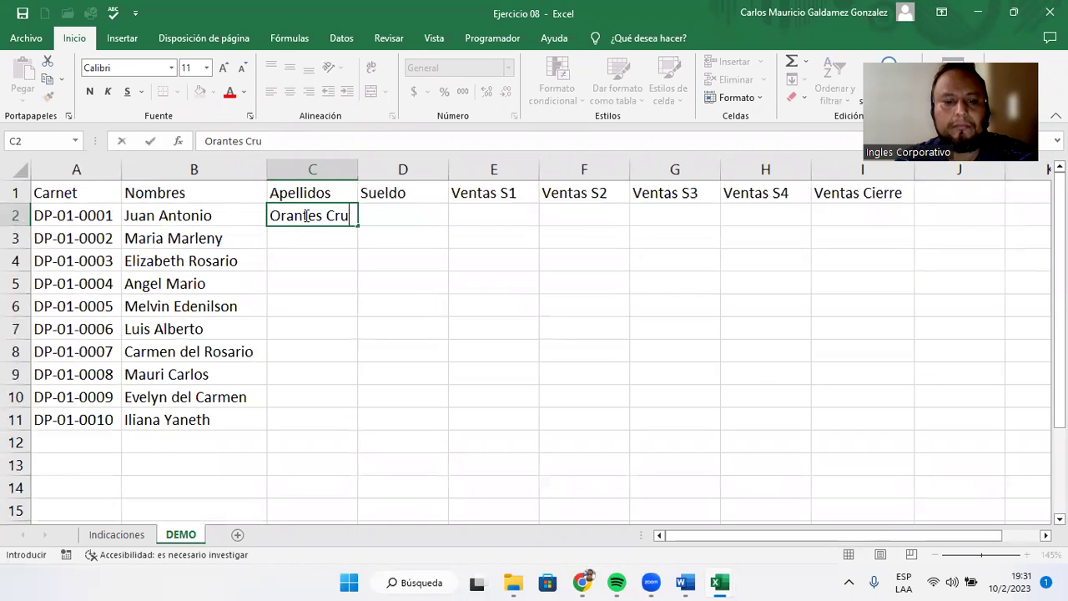
text(z)
key(Return)
text(Mendez Martinez)
key(Return)
text(Lozano Carrillo)
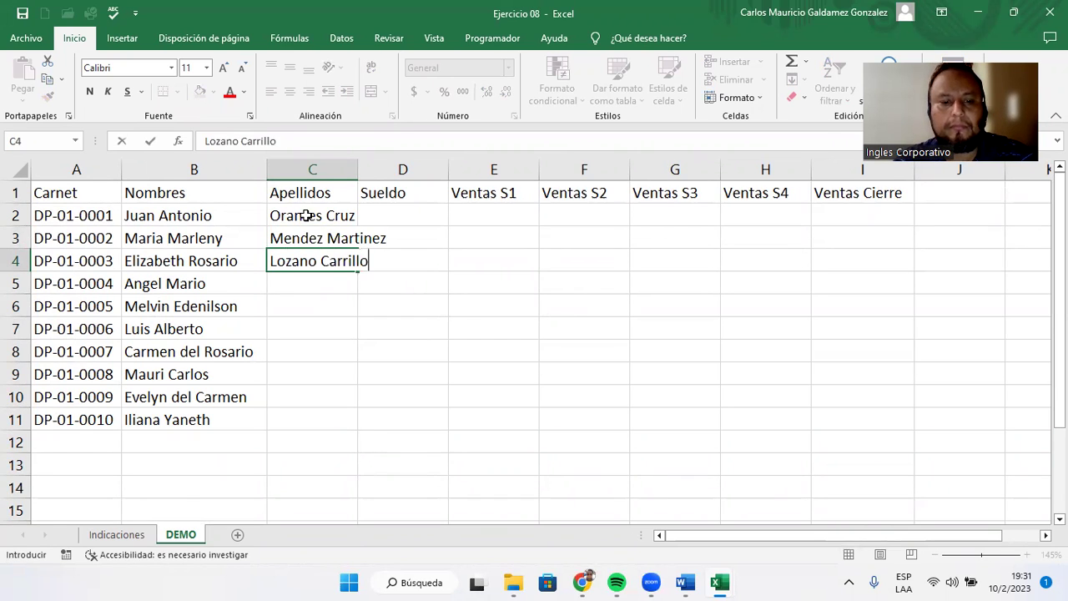
key(Return)
text(Luna Tovar)
key(Return)
Enter surnames in C6 through C11 and widen column C to fit them.
text(Mendez )
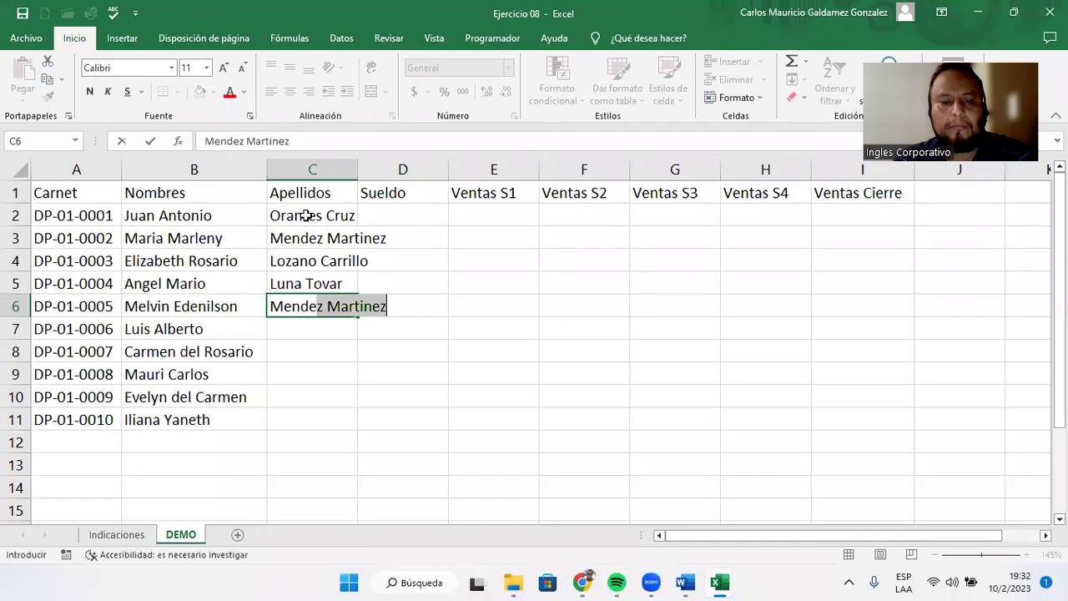
text(Castro)
key(Return)
text(Galvez Gomez)
key(Return)
text(Galda)
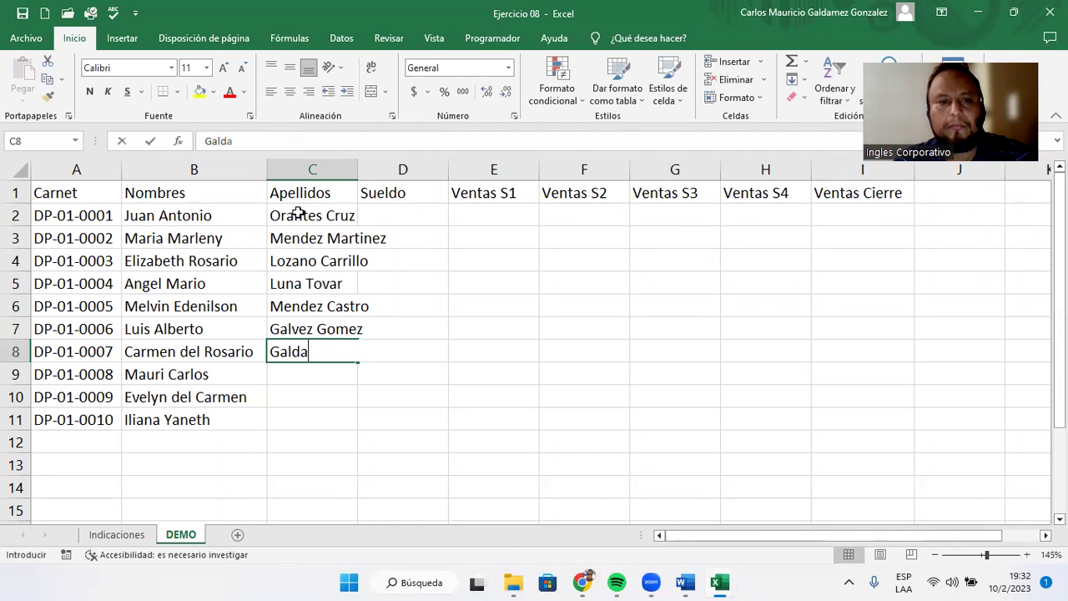
text(mez Santa)
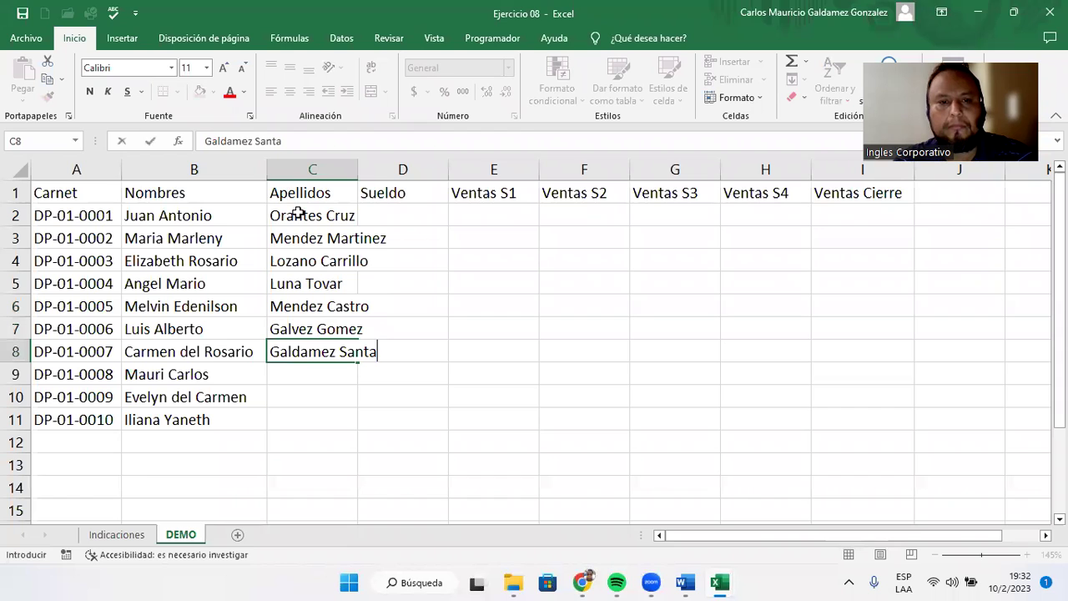
text(na)
key(Return)
text(San)
text(Ma)
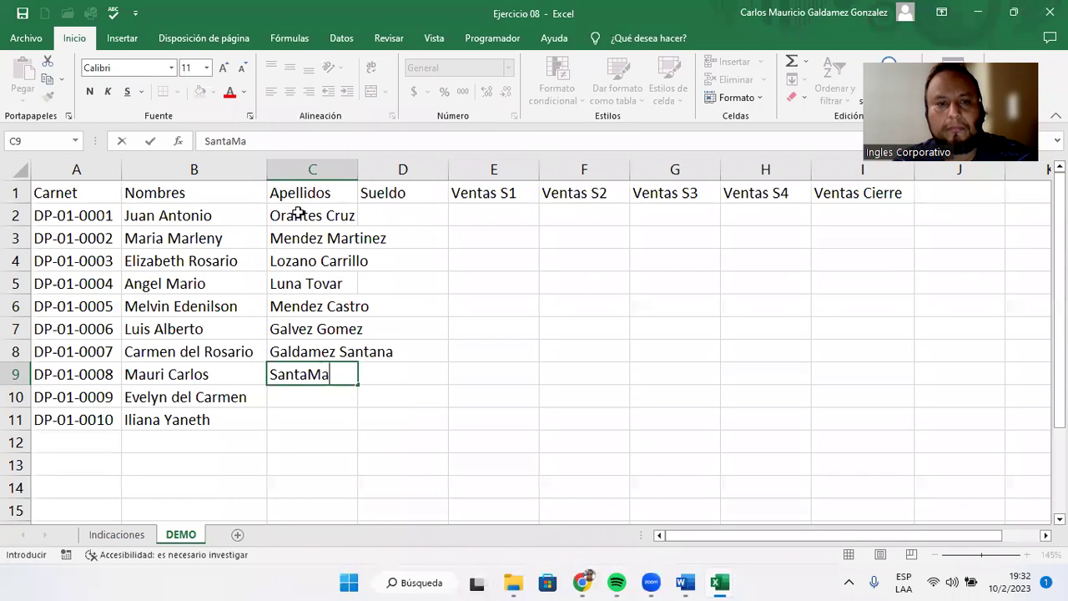
text(ri)
key(BackSpace)
key(BackSpace)
key(BackSpace)
key(BackSpace)
text(maria Carlos)
key(Return)
text(Mauricio Go)
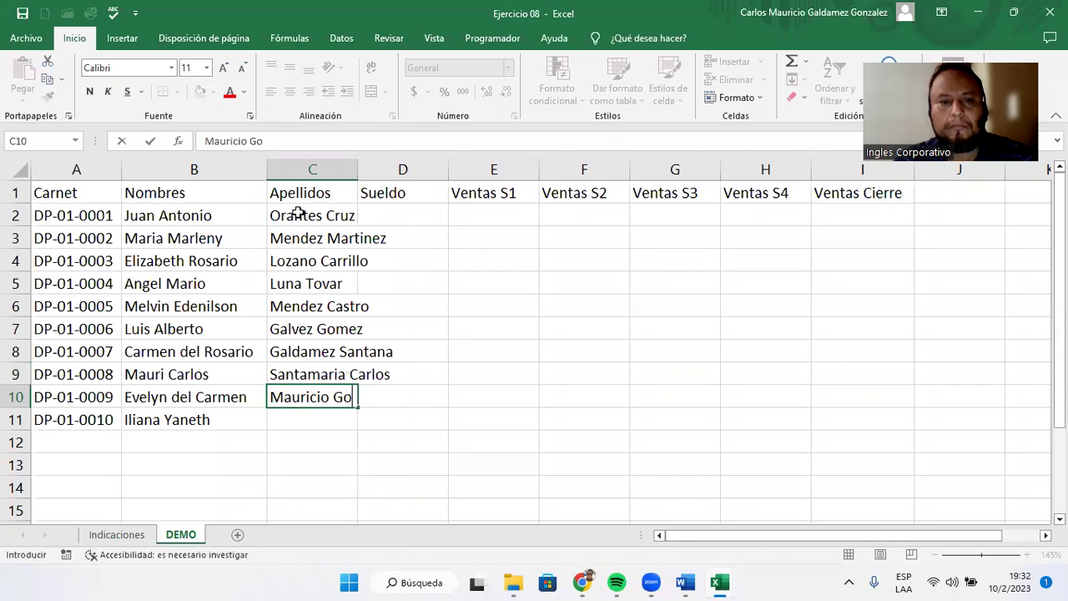
text(nzalez)
key(Return)
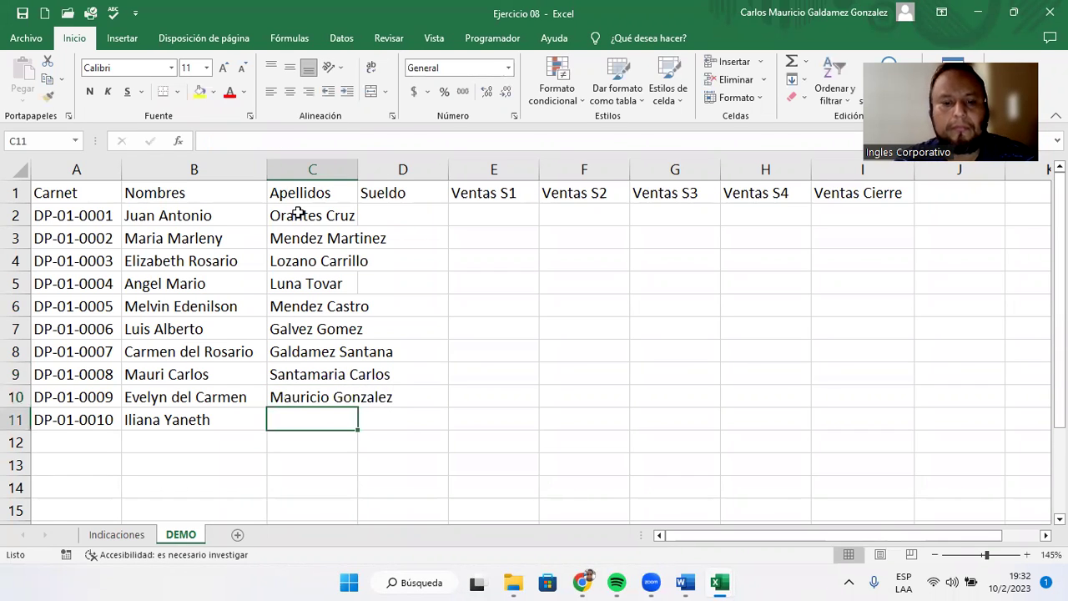
text(Rodriguez de Ca)
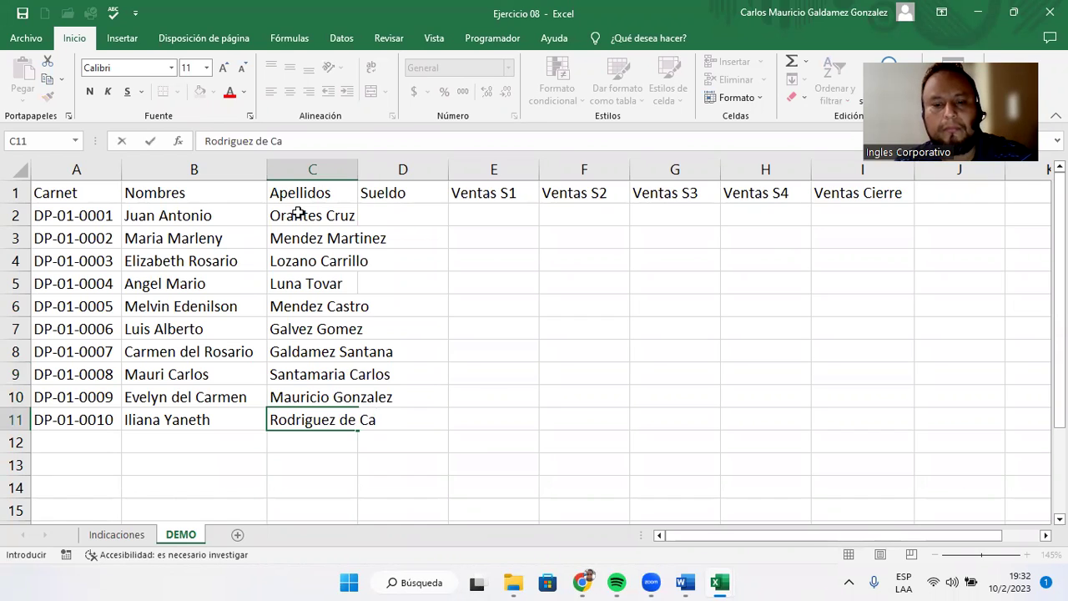
text(lvo)
key(Return)
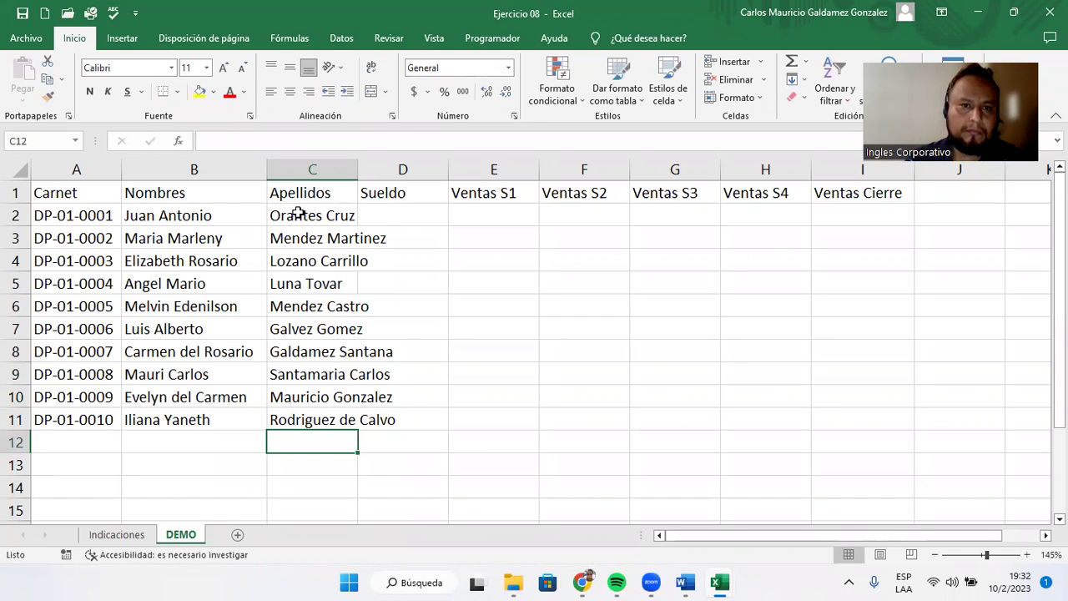
drag(358, 170, 409, 169)
Apply the Contabilidad accounting format to D2:I11, then select the table A1:I11.
click(454, 211)
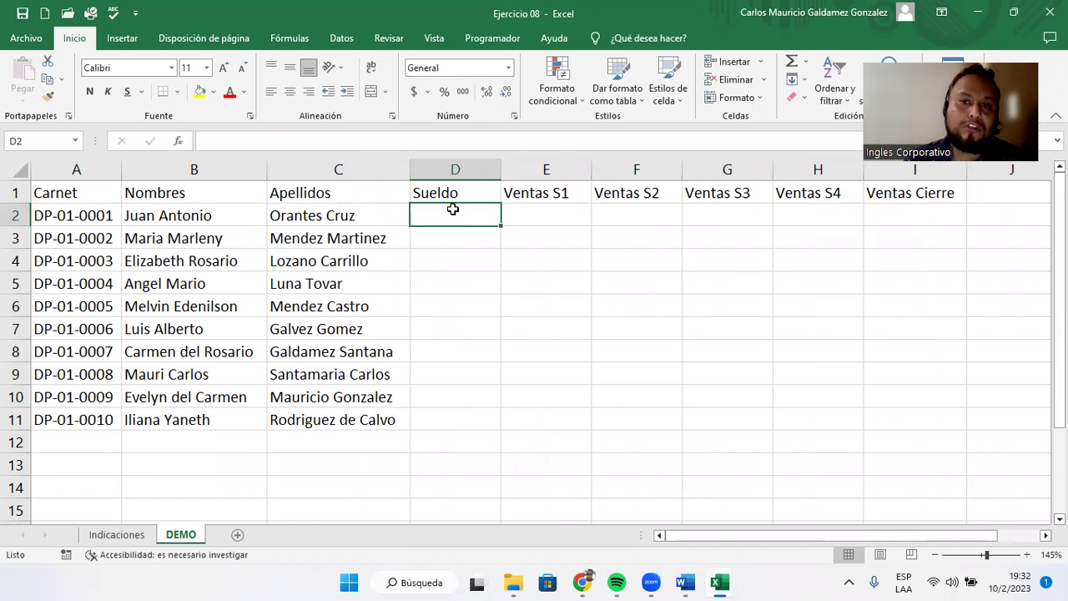
drag(452, 209, 877, 430)
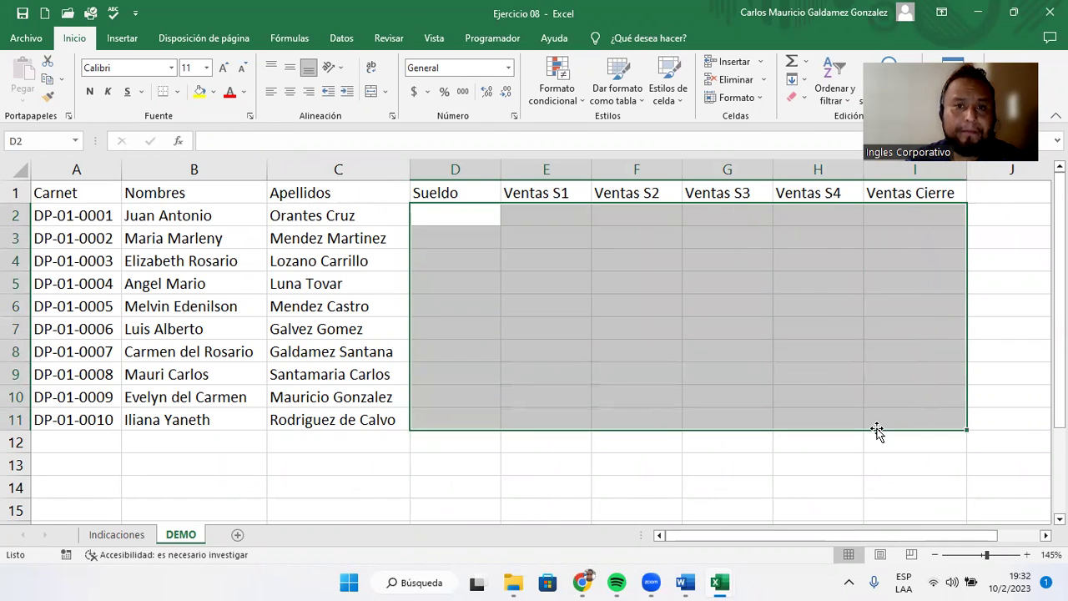
click(507, 68)
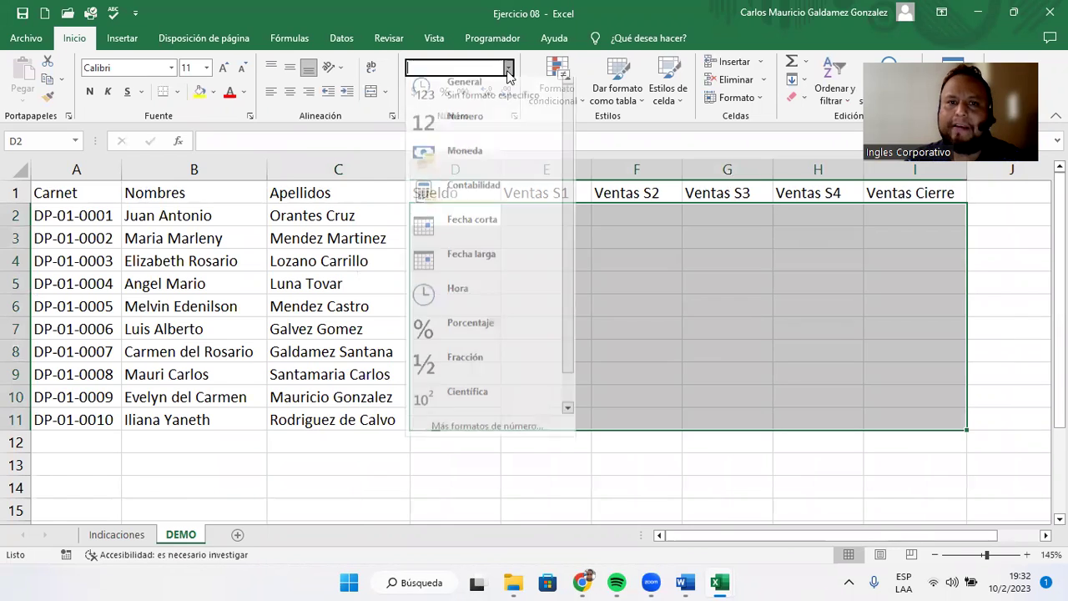
click(478, 193)
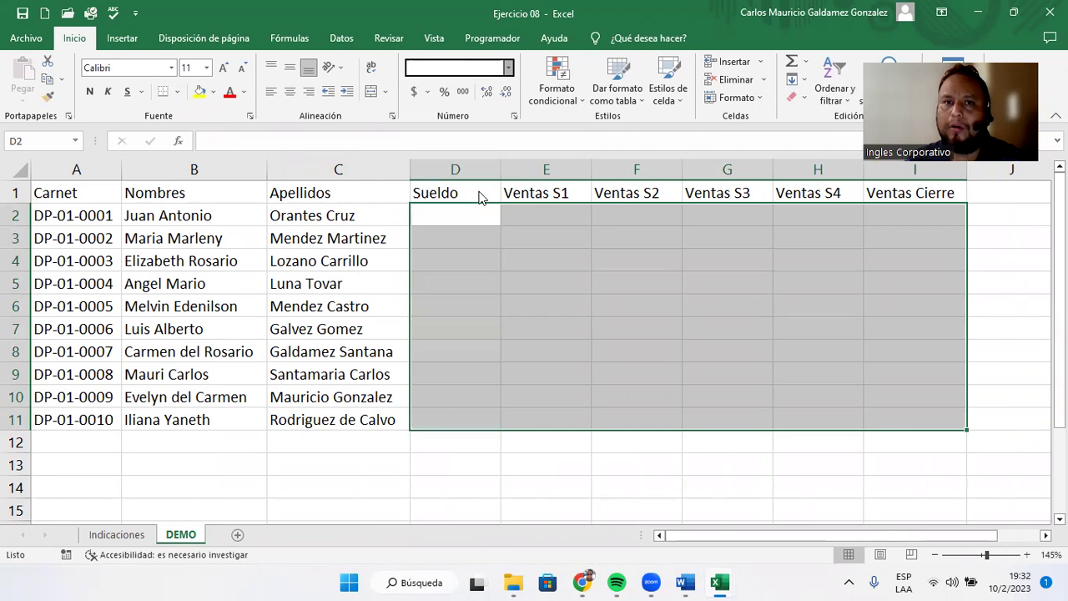
mouse_move(80, 196)
mouse_down()
mouse_move(880, 431)
mouse_move(877, 420)
mouse_up()
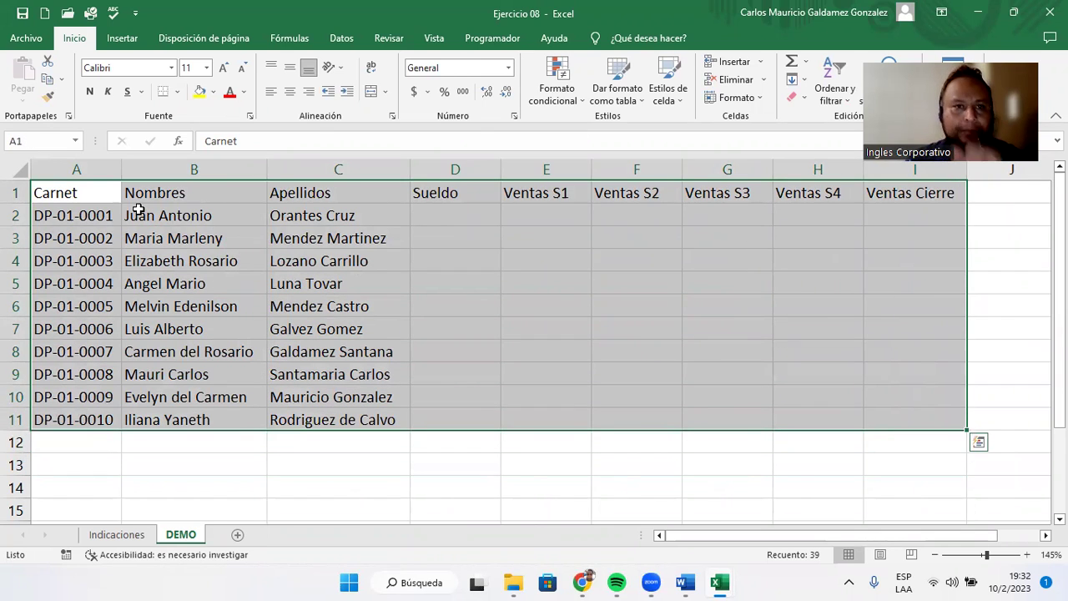
Apply All Borders to every cell of the A1:I11 table.
click(177, 94)
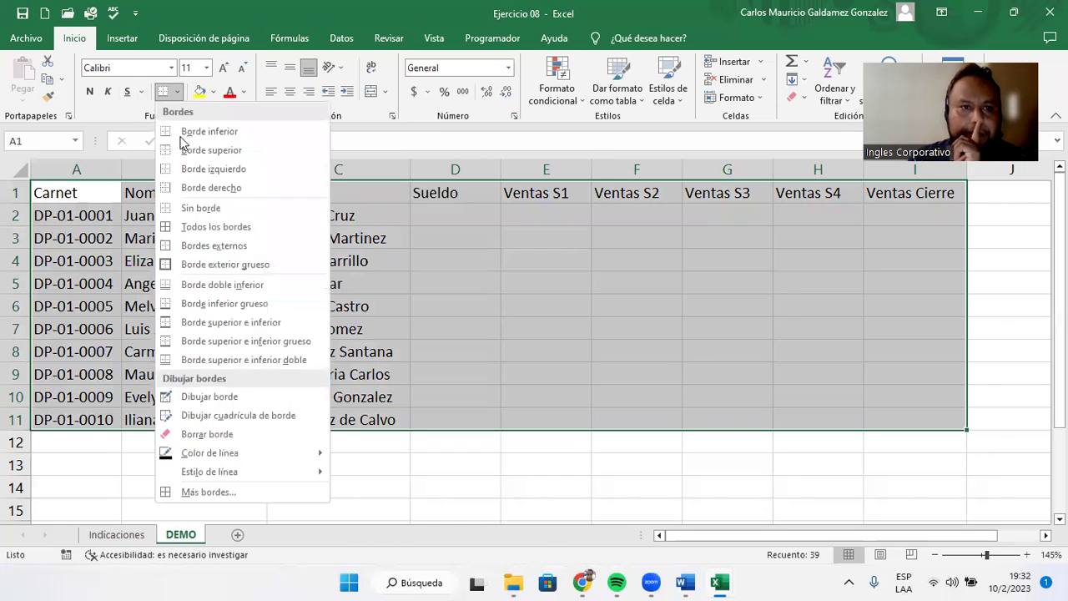
click(191, 223)
click(182, 211)
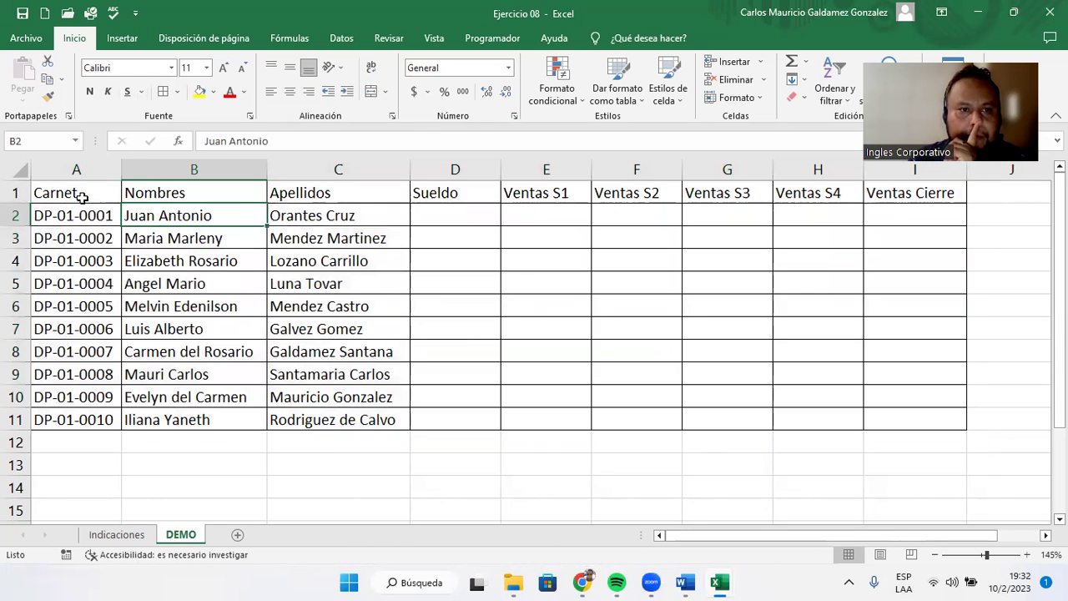
Make the header row A1:I1 bold, centred, 12-point Cambria.
drag(79, 192, 883, 209)
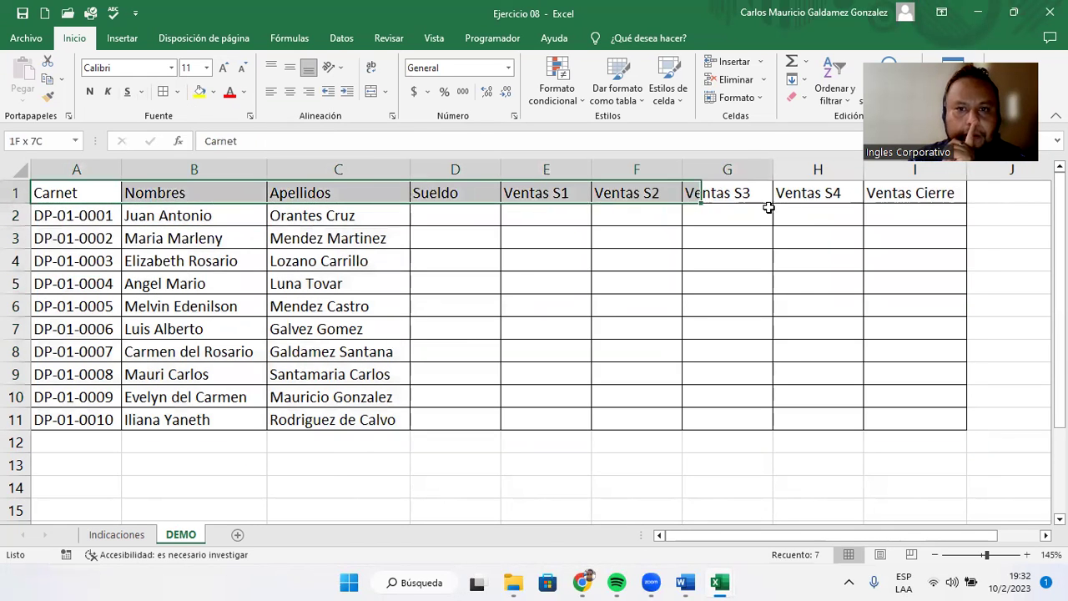
shift+click(872, 199)
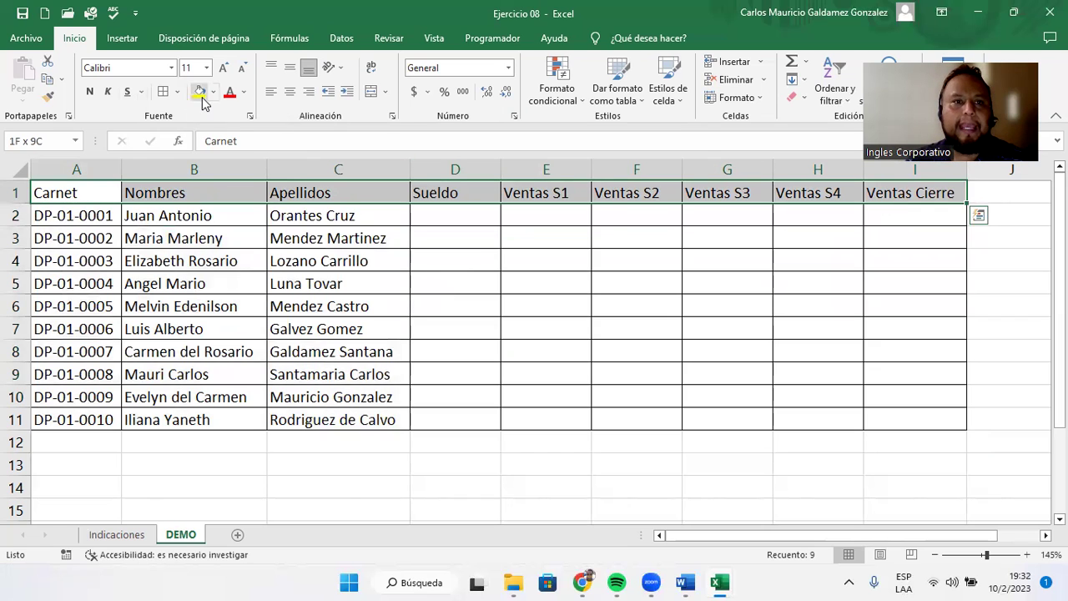
click(90, 91)
click(290, 91)
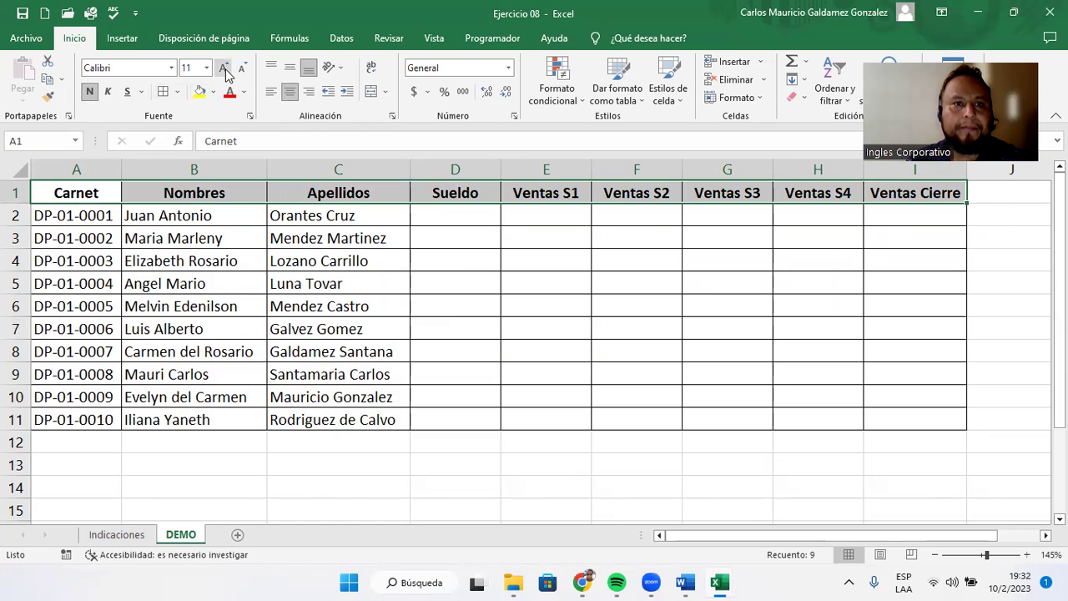
click(223, 67)
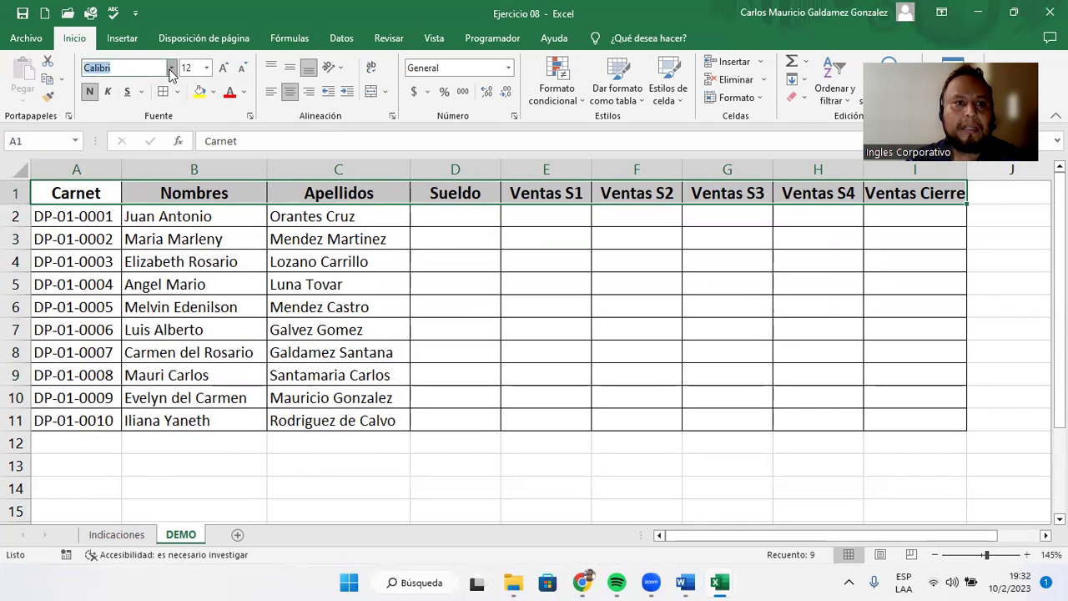
click(171, 67)
scroll(192, 338, down, 5)
scroll(192, 337, down, 6)
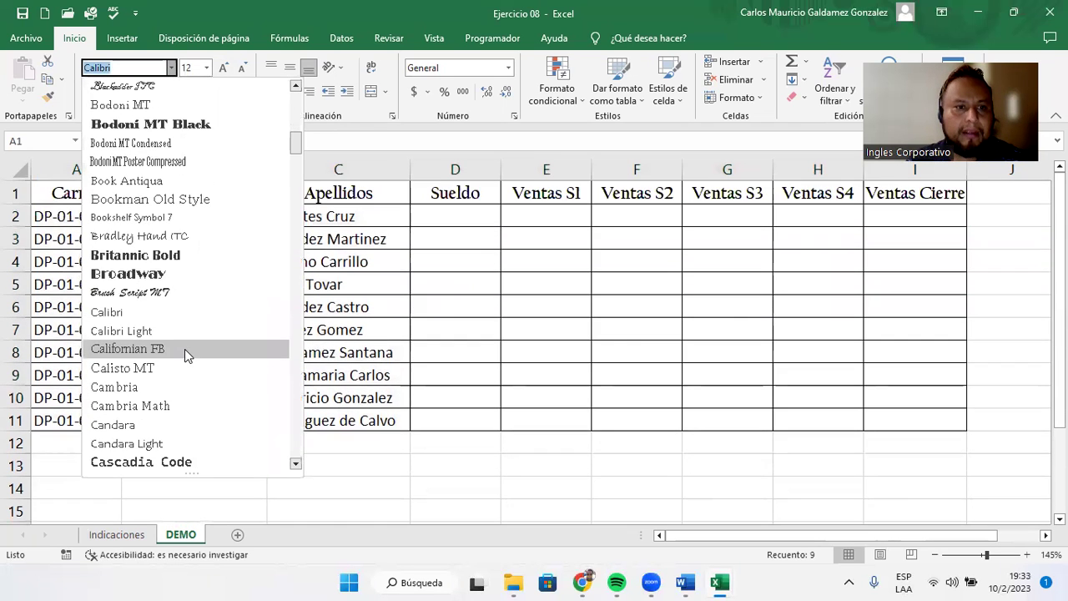
scroll(136, 336, down, 1)
click(136, 331)
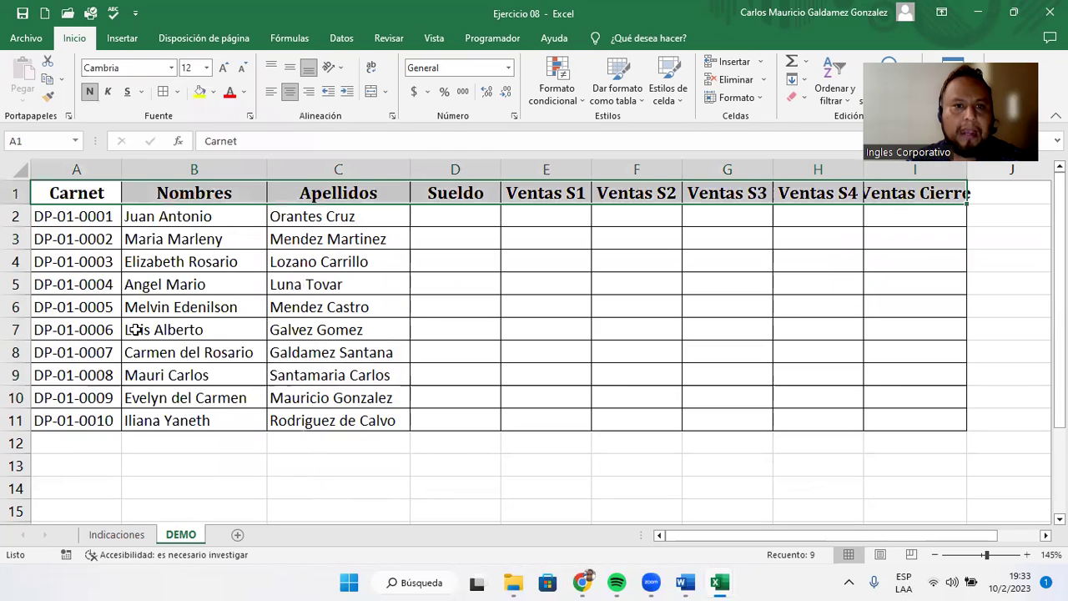
mouse_move(78, 213)
mouse_down()
mouse_move(762, 400)
mouse_move(400, 420)
mouse_up()
Set A2:C11 to Candara Light and slightly widen columns A, B and C.
click(171, 68)
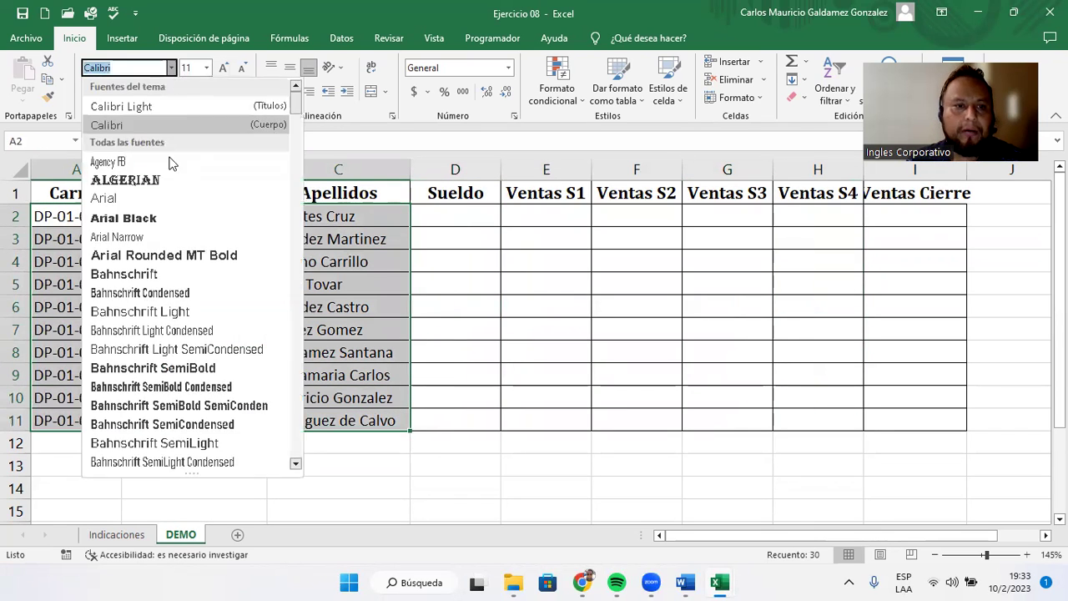
scroll(201, 386, down, 5)
scroll(201, 388, down, 5)
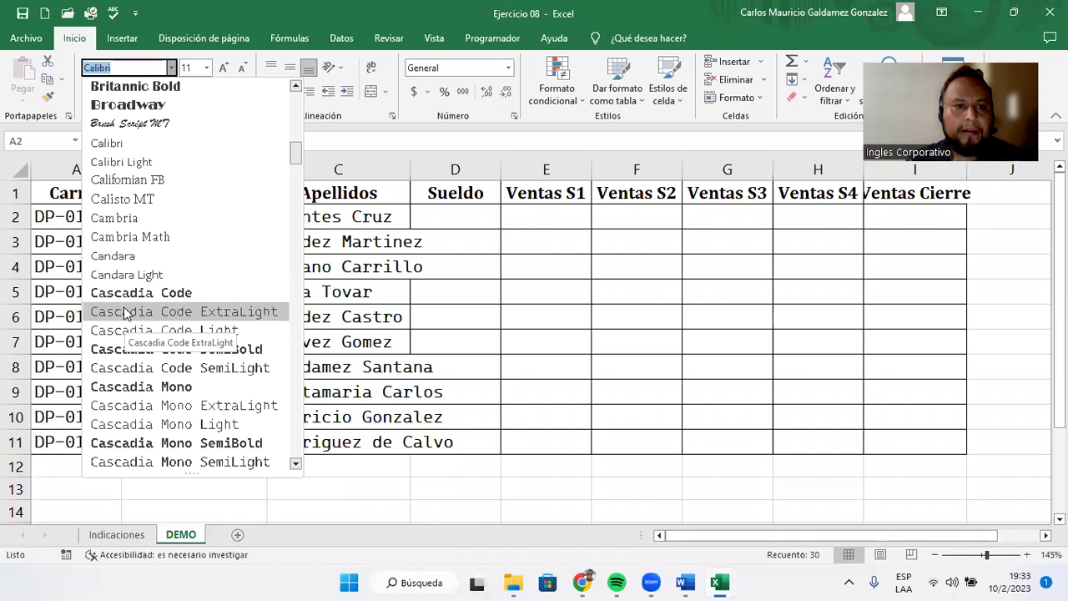
click(123, 276)
drag(267, 171, 268, 171)
drag(116, 172, 119, 172)
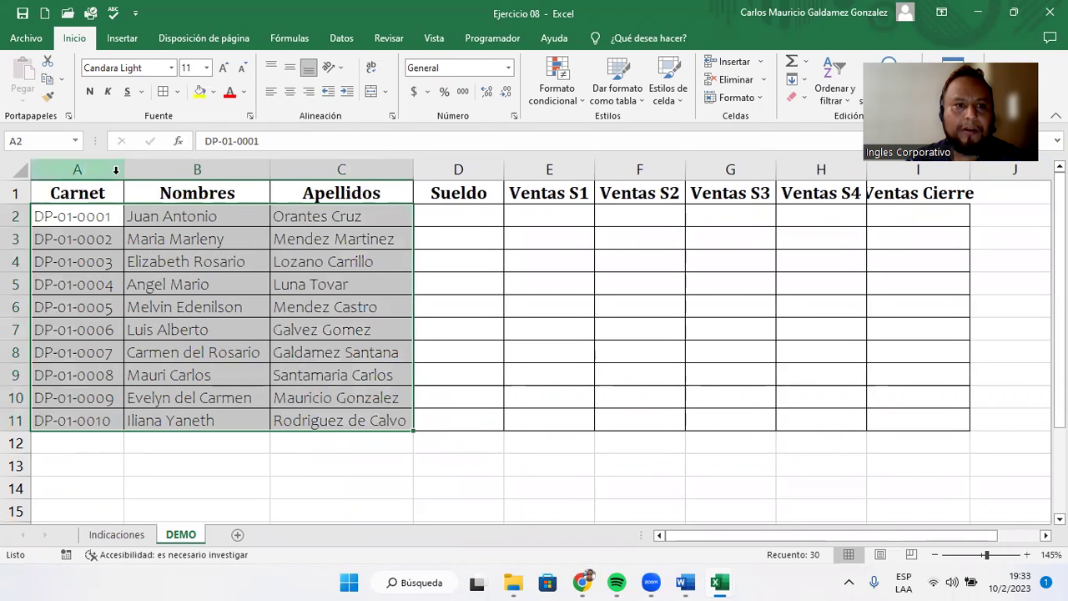
drag(409, 168, 411, 169)
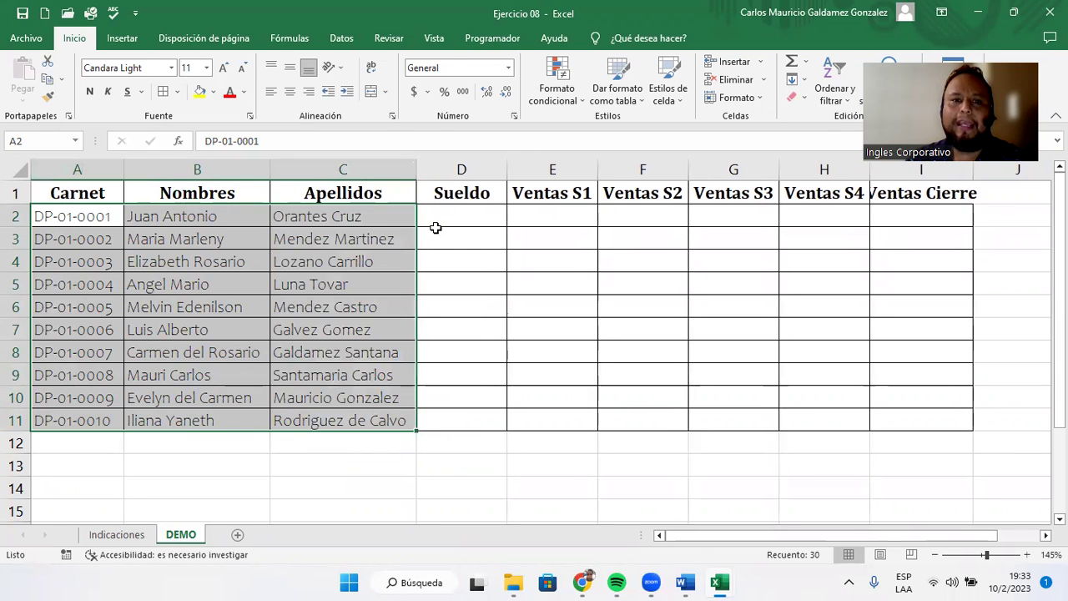
click(437, 218)
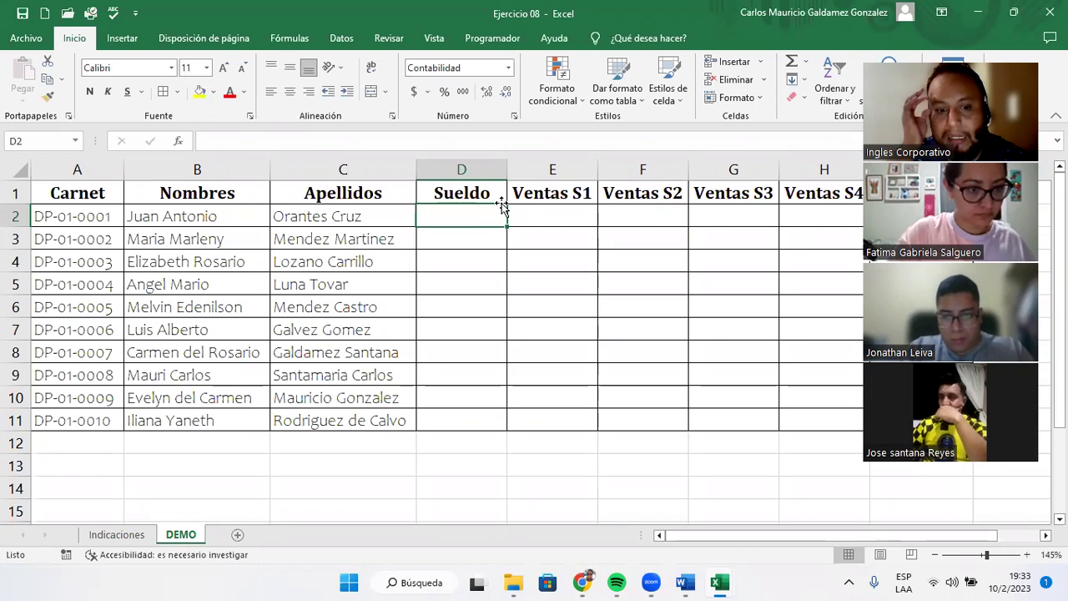
Enter salaries 350, 348, 390, 367 and 400 in D2 through D6.
text(350)
key(Return)
text(348)
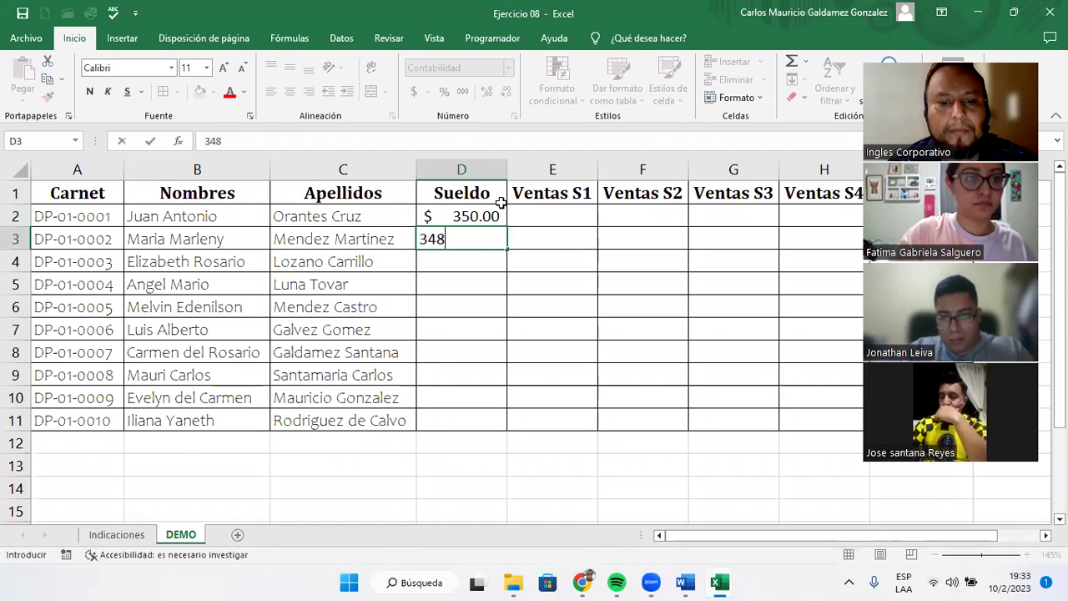
key(Return)
text(390)
key(Return)
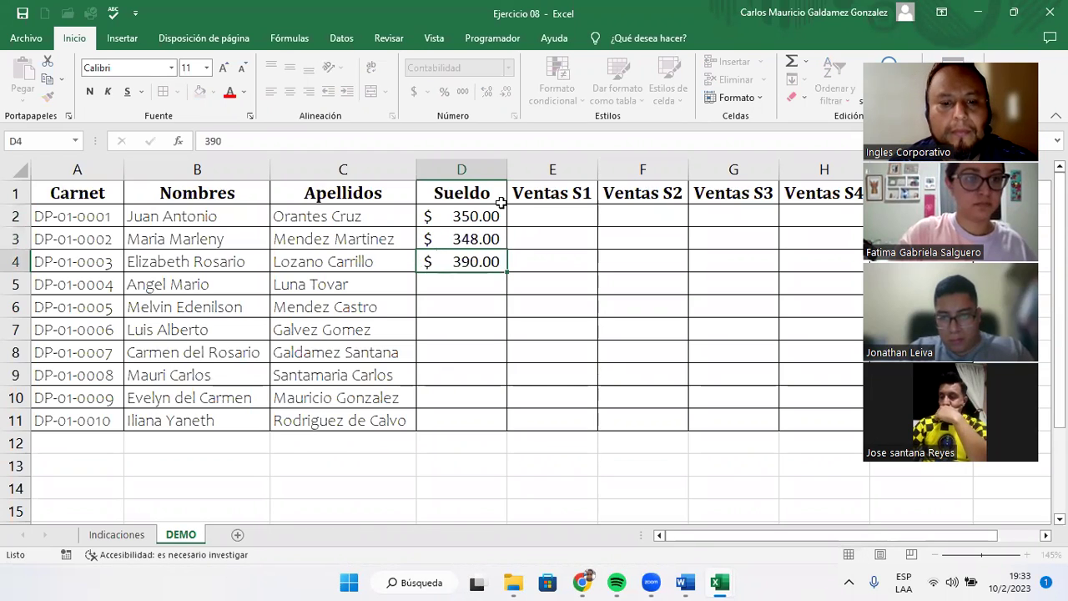
text(367)
key(Return)
text(400)
key(Return)
Enter salaries 407, 388, 399, 410 and 375 in D7 through D11.
text(40)
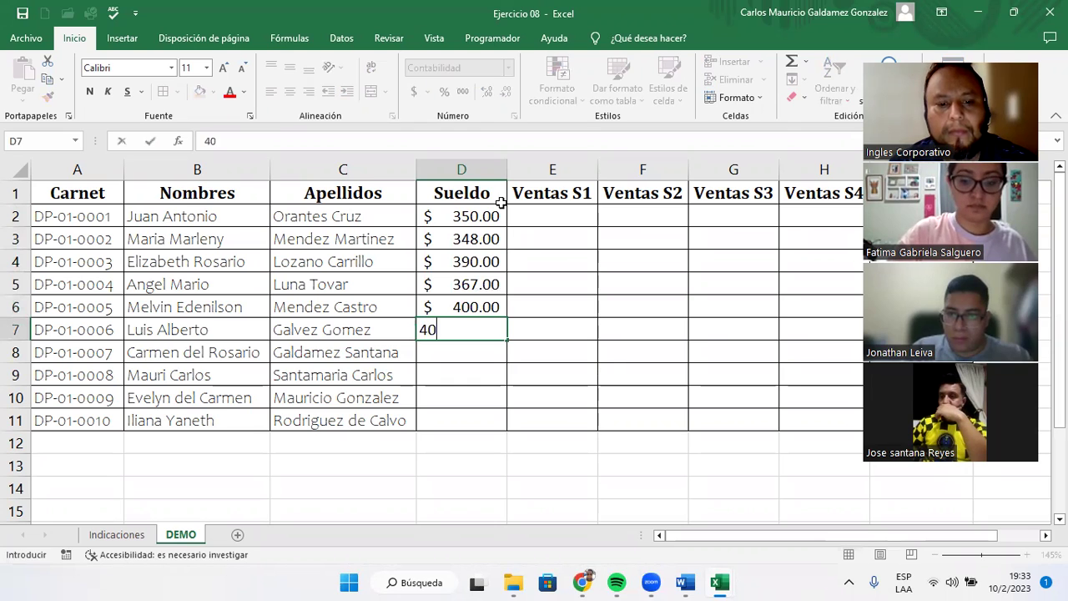
text(7)
key(Return)
text(388)
key(Return)
text(399)
key(Return)
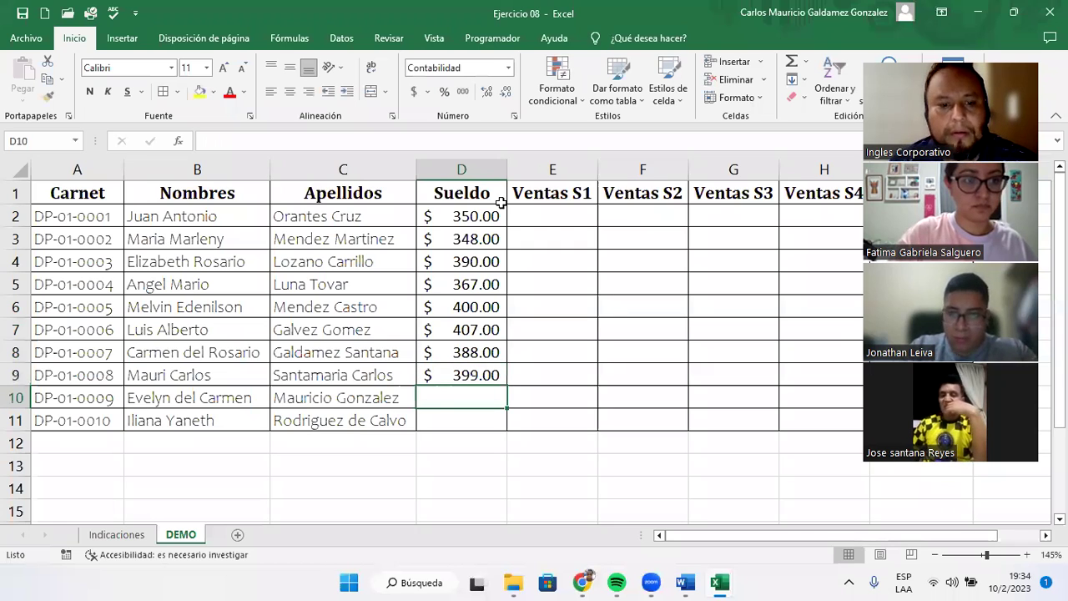
text(40)
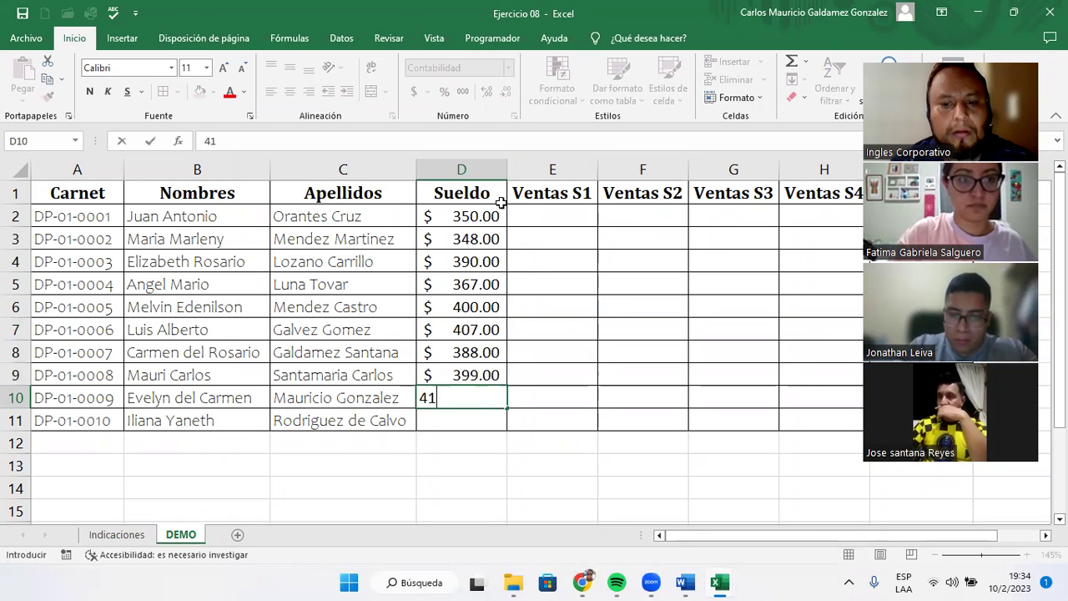
text(0)
key(Return)
text(3)
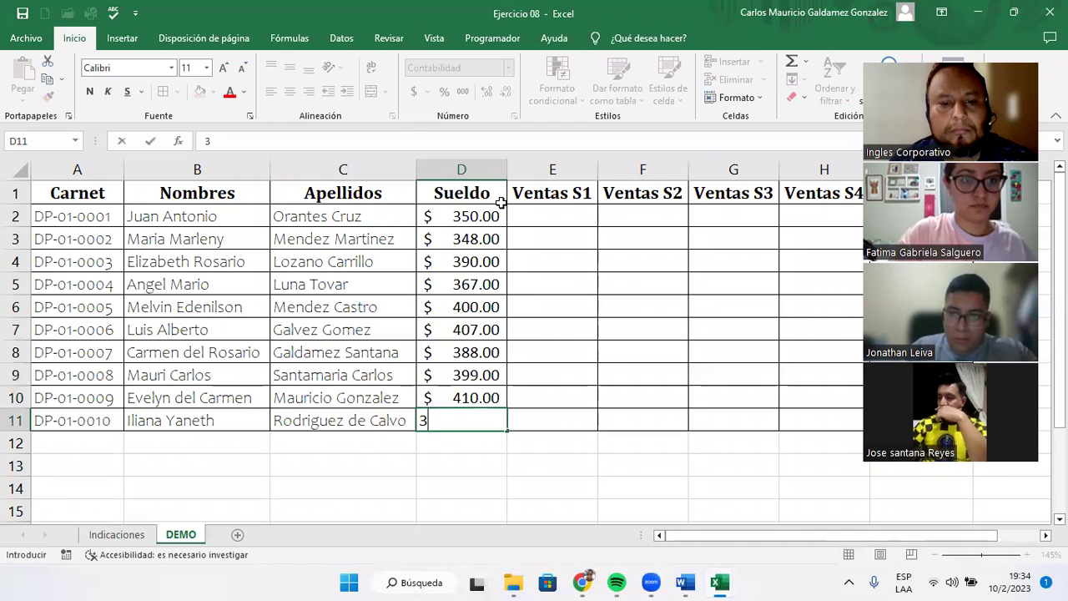
text(75)
key(Return)
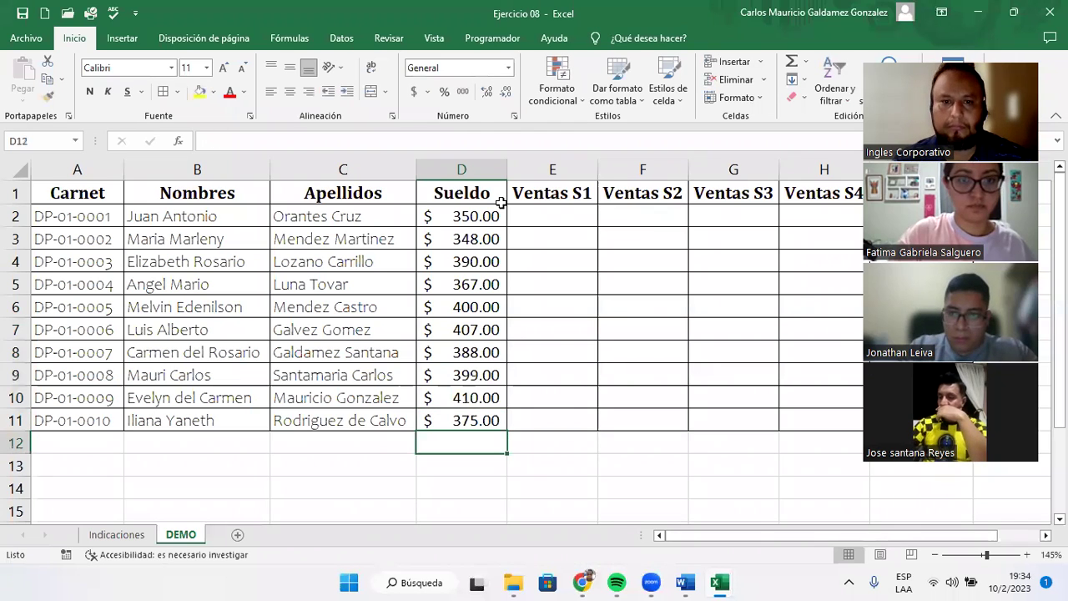
key(Right)
key(ctrl+Up)
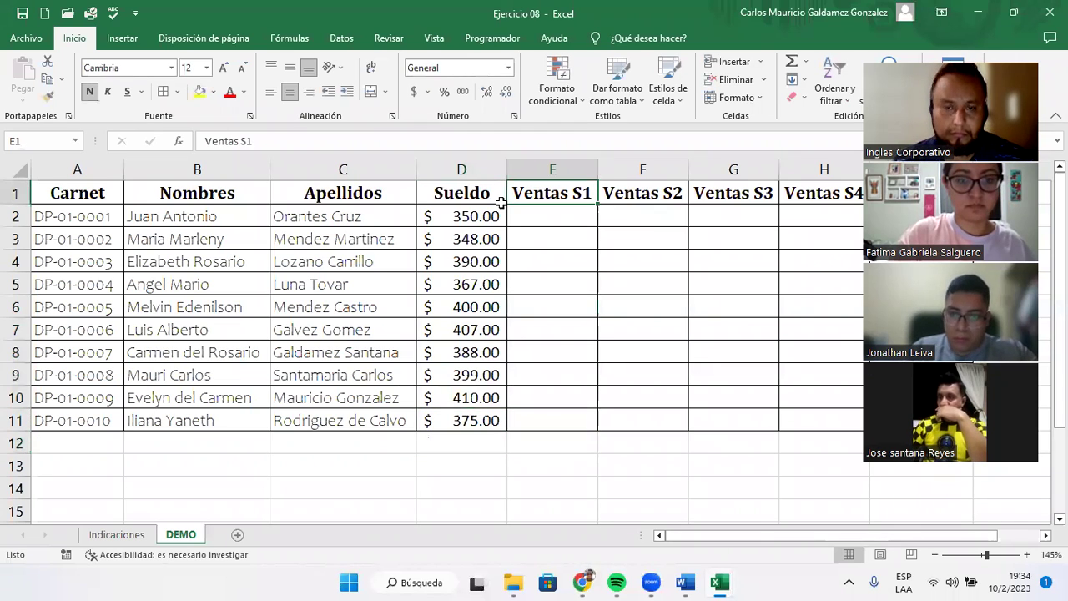
Enter the Ventas S1 sales 657, 876, 564, 587, 689, 487, 488, 599, 670, 578 in E2:E11.
scroll(624, 263, down, 2)
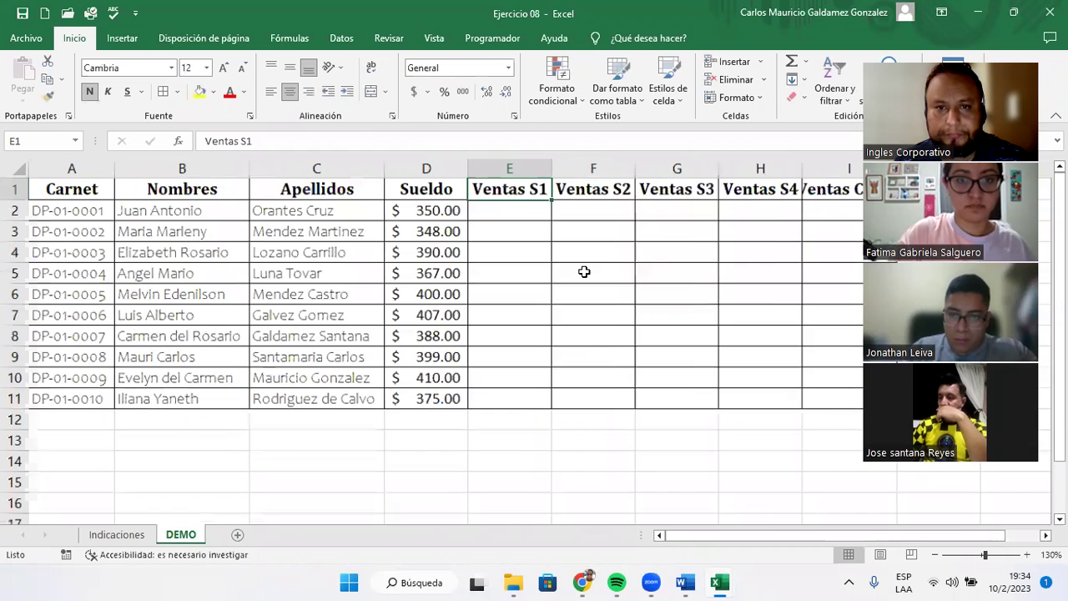
scroll(855, 453, up, 1)
scroll(541, 350, right, 1)
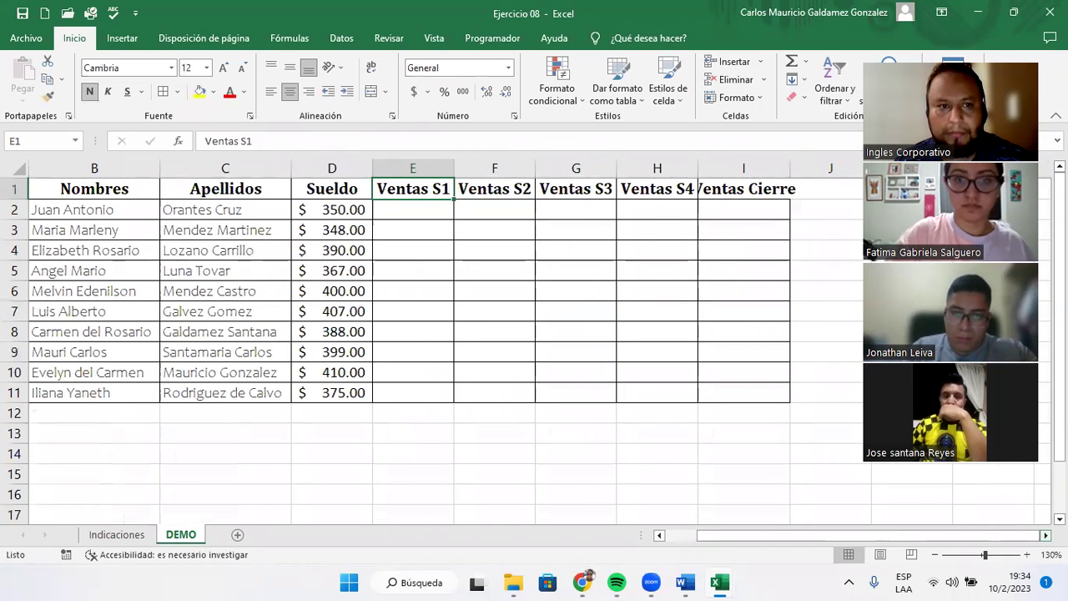
scroll(427, 356, up, 1)
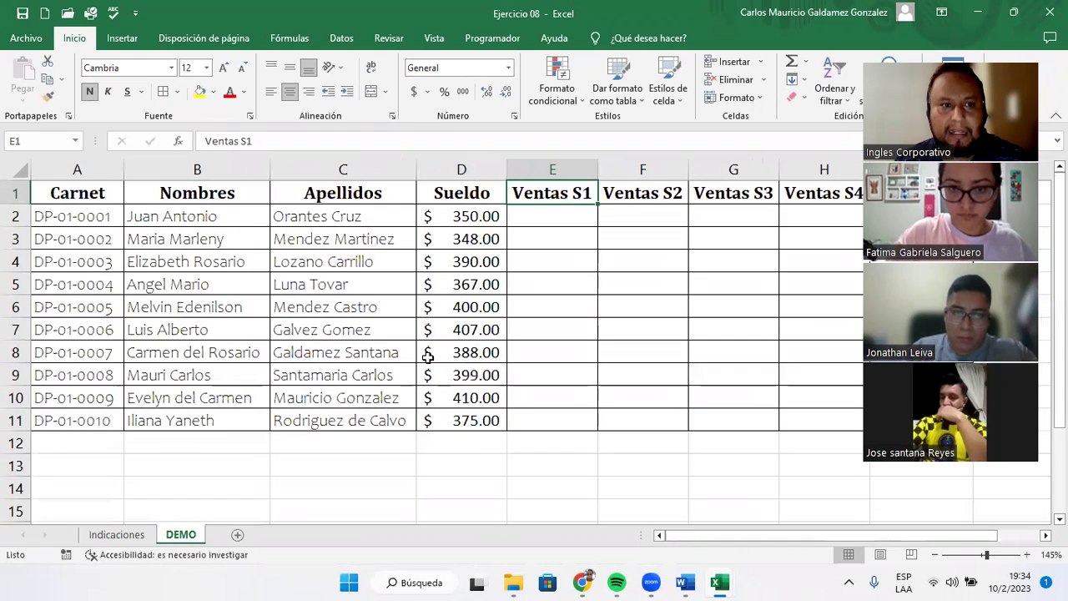
scroll(1031, 537, right, 1)
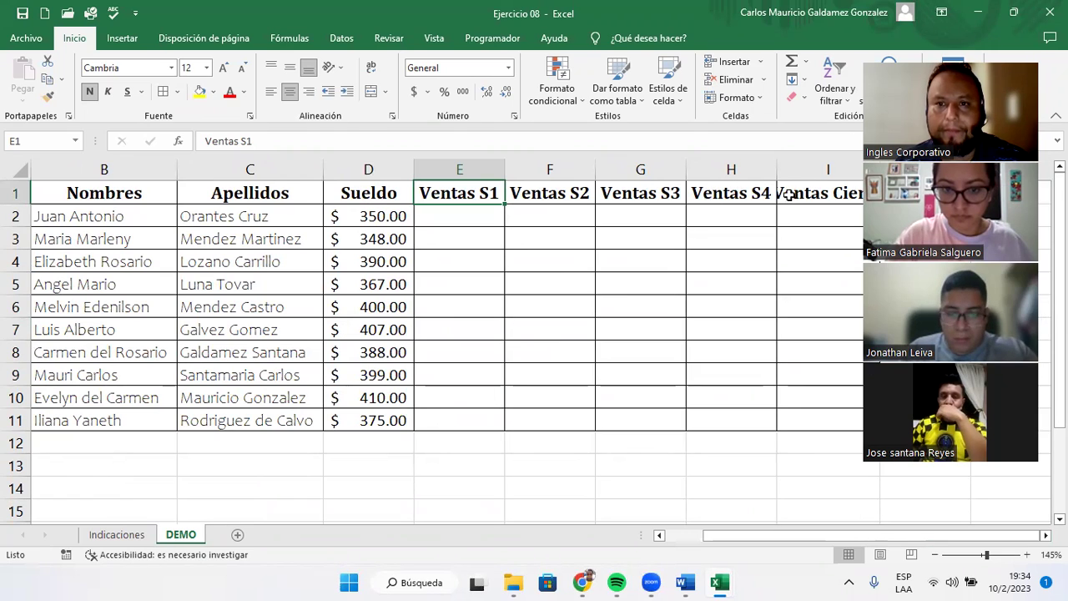
click(437, 210)
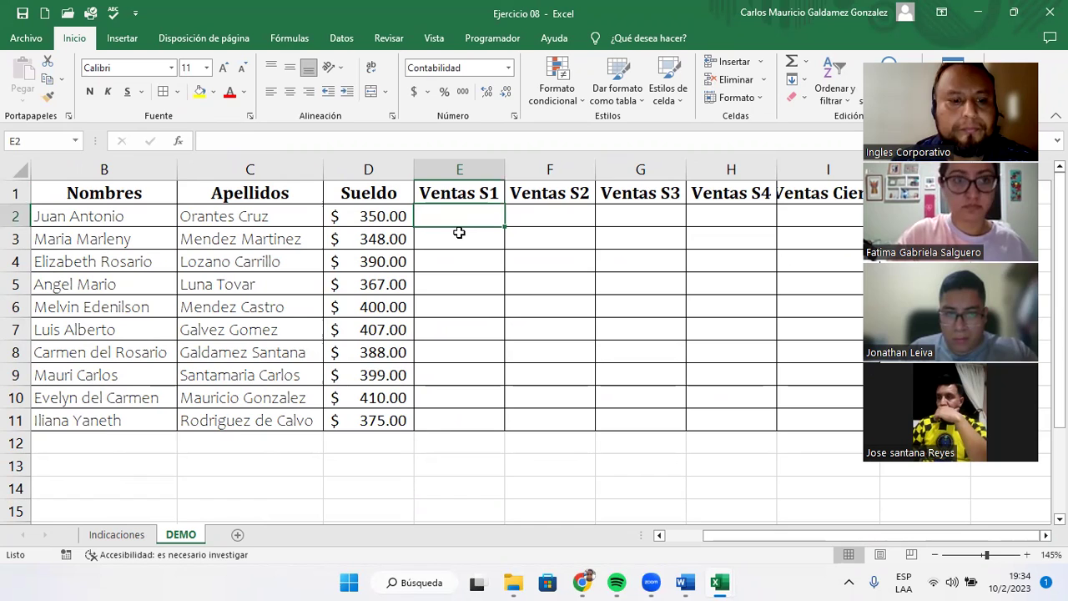
text(657)
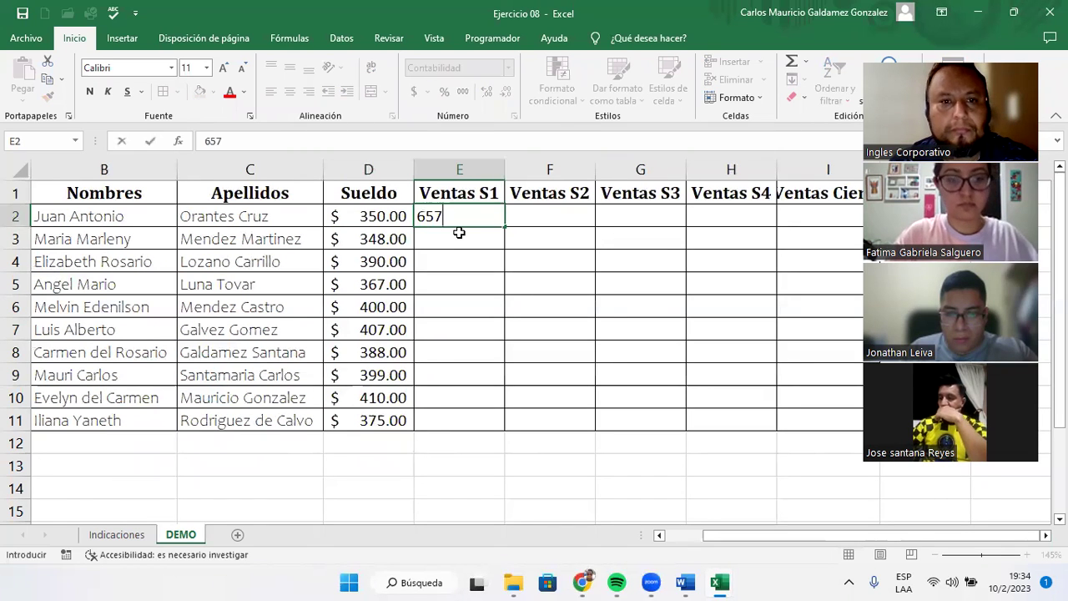
key(Return)
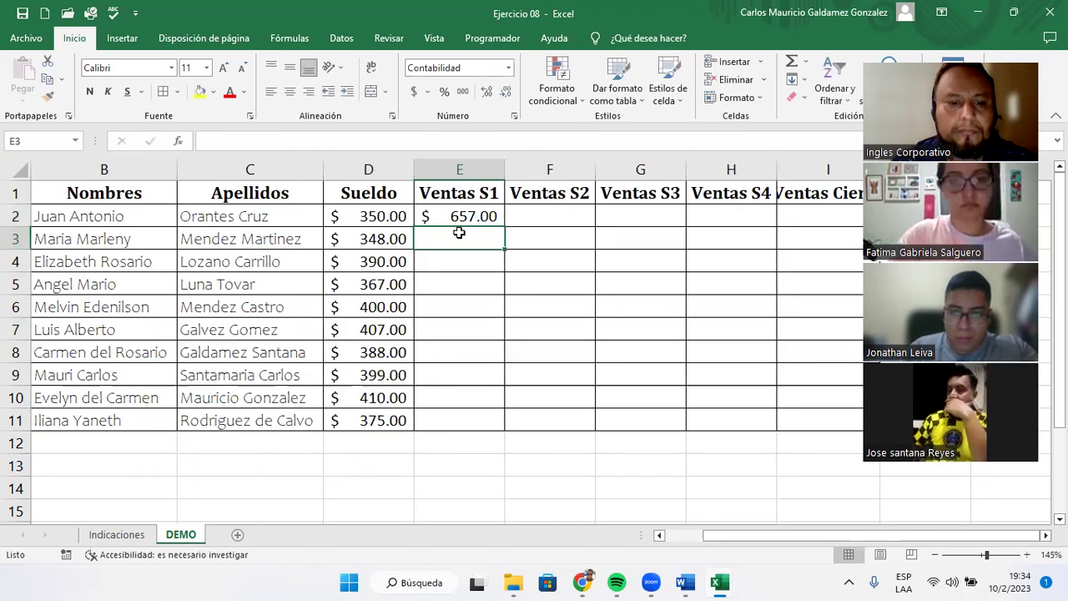
text(876)
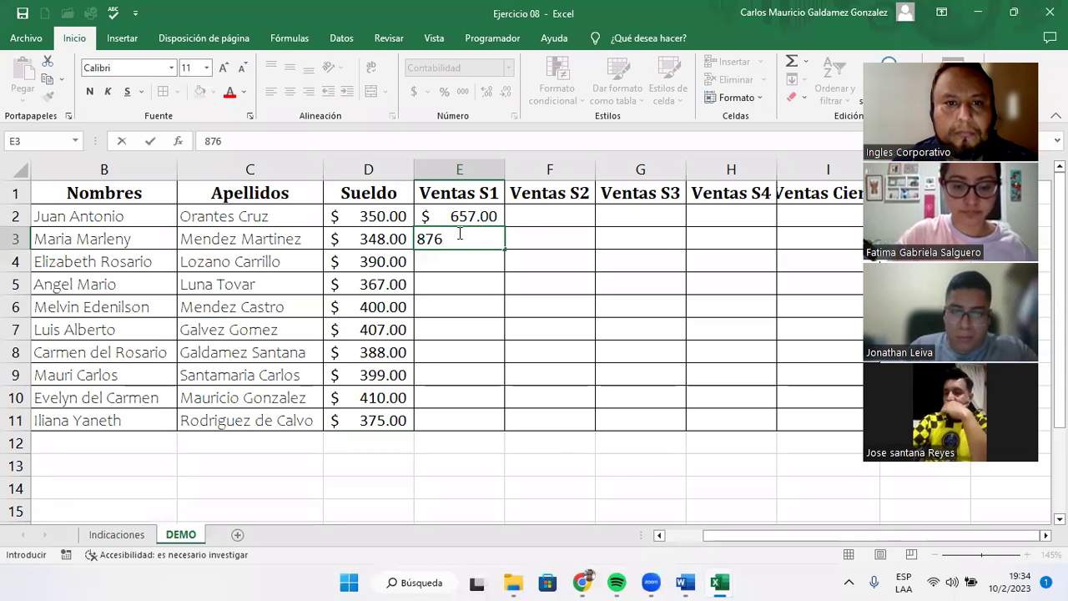
key(Return)
text(564)
key(Return)
text(587)
key(Return)
text(689)
key(Return)
text(487)
key(Return)
text(488)
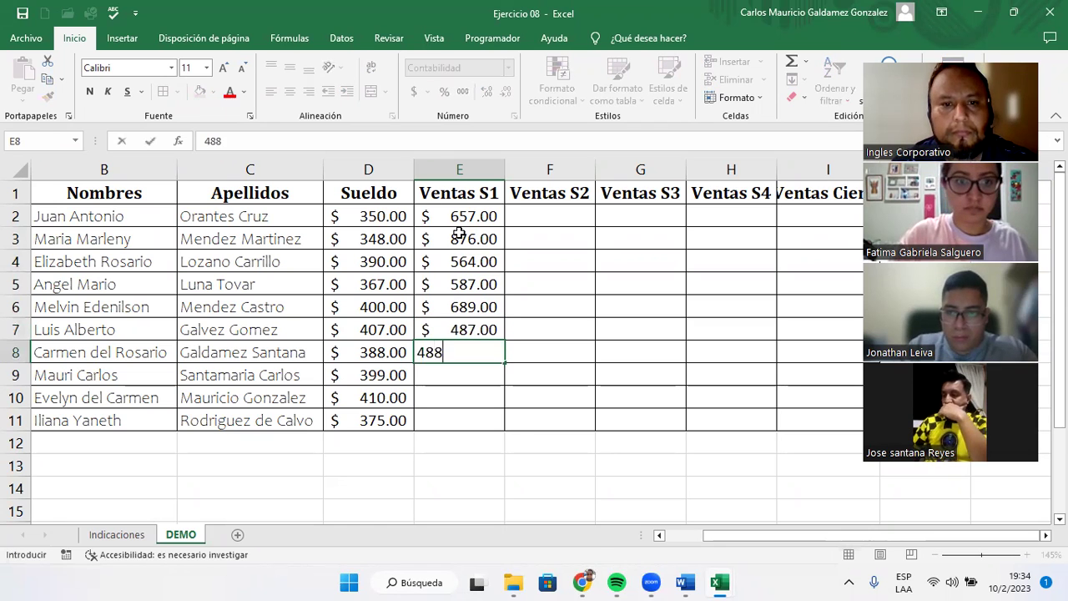
key(Return)
text(5999)
key(BackSpace)
key(Return)
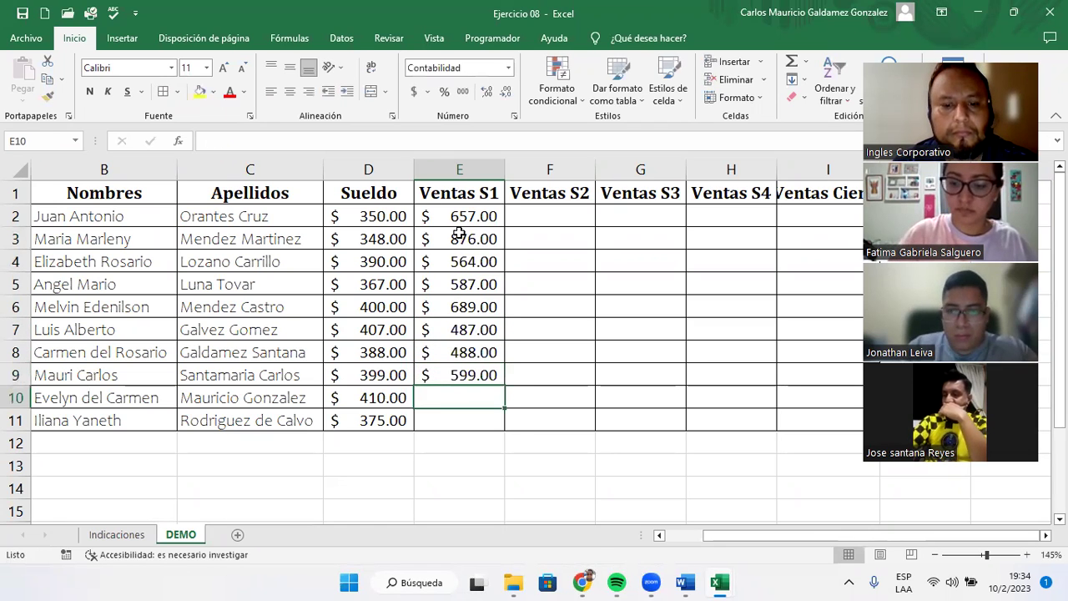
text(670)
key(Return)
text(578)
key(Return)
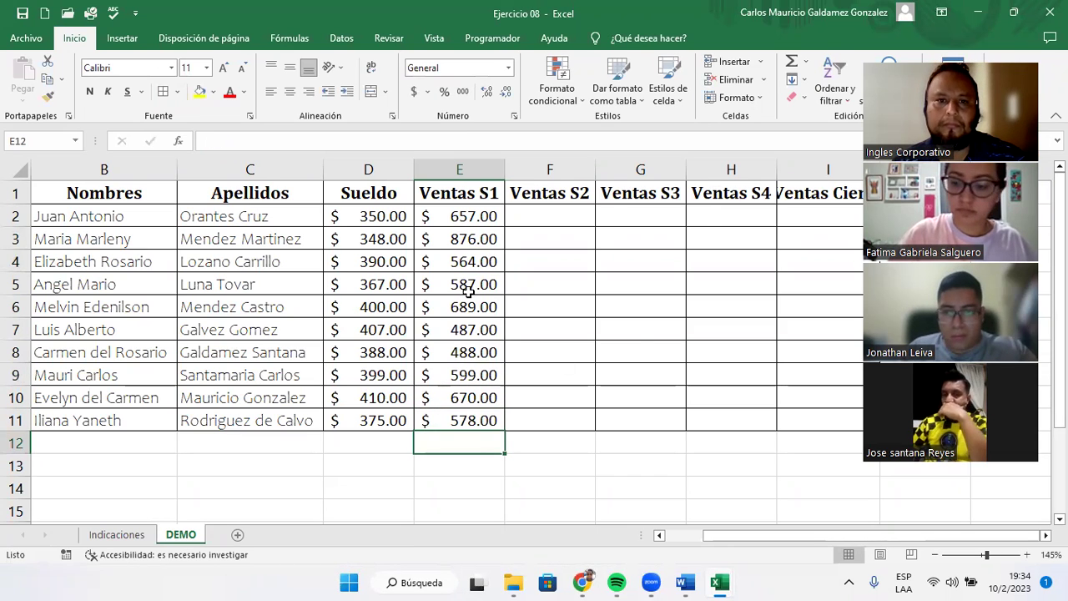
Copy E5:E10 and paste it into G4, H2, I6 and F2.
drag(467, 287, 471, 397)
key(ctrl+c)
click(632, 259)
key(ctrl+v)
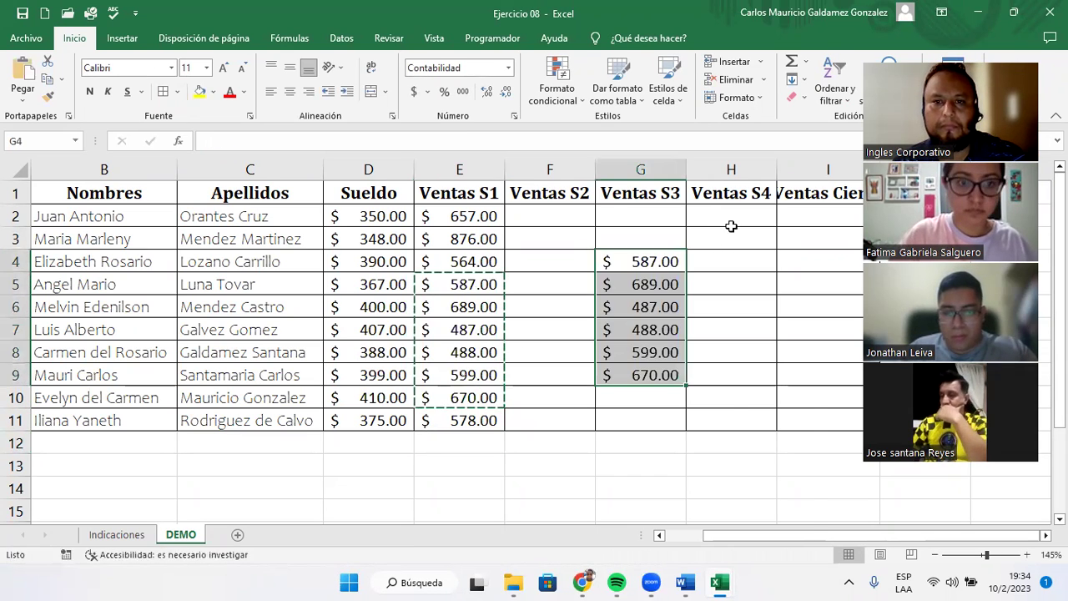
click(765, 216)
key(ctrl+v)
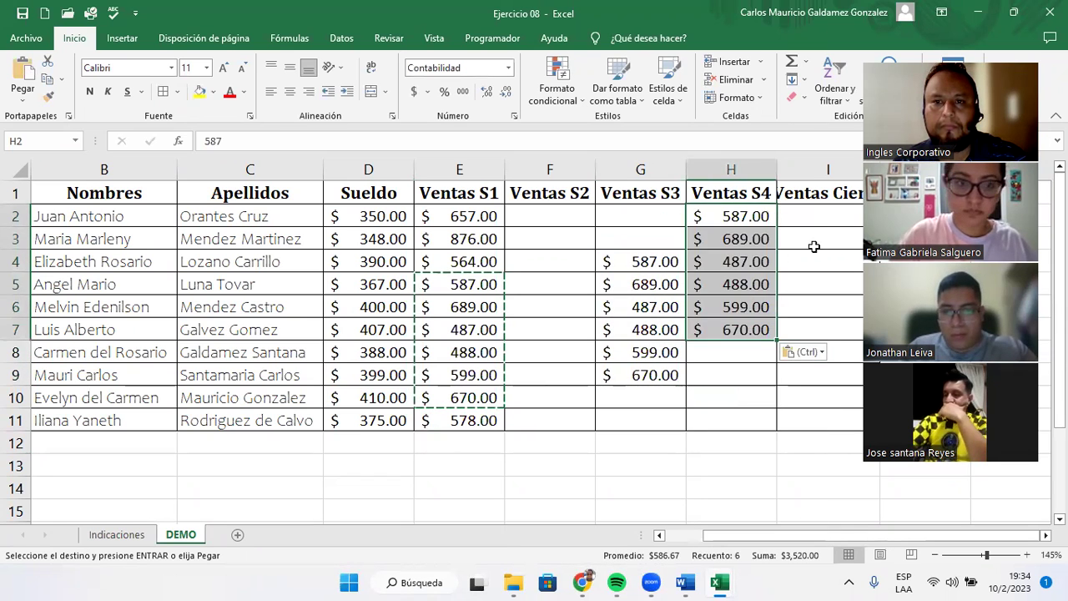
click(804, 310)
key(ctrl+v)
click(548, 216)
key(ctrl+v)
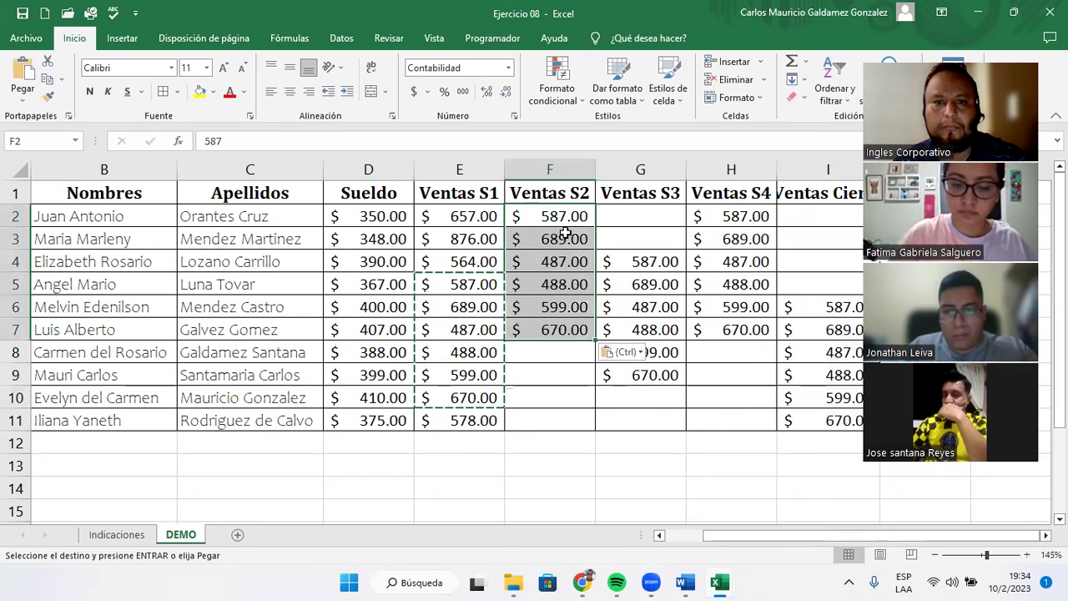
Copy E3:E7 and paste it into F5, F7, G2, G7, H6 and H8 to fill the gaps.
drag(469, 242, 471, 329)
key(ctrl+c)
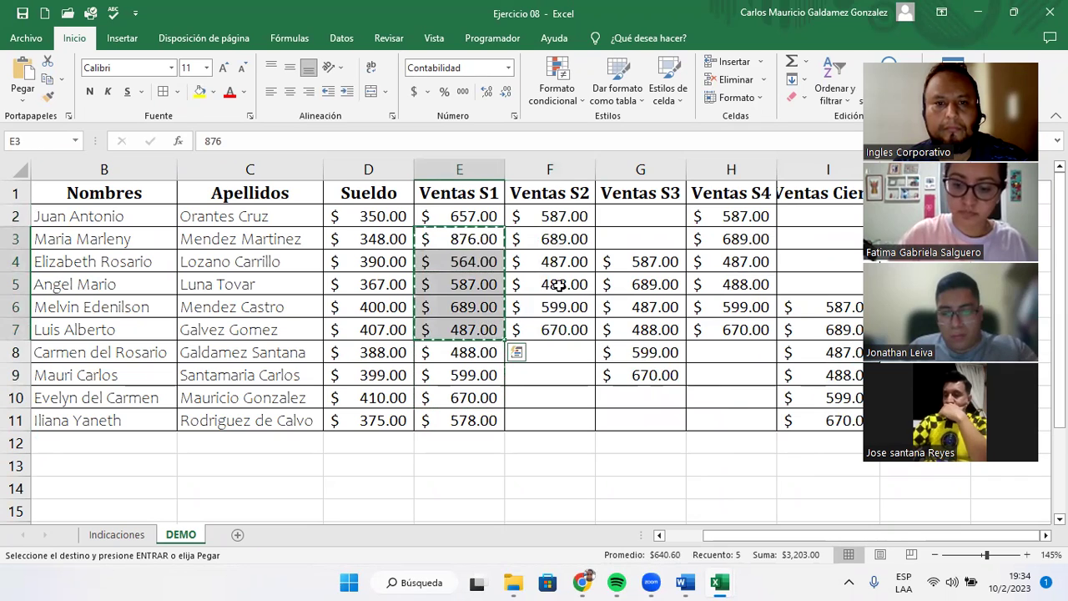
click(556, 283)
key(ctrl+v)
click(555, 334)
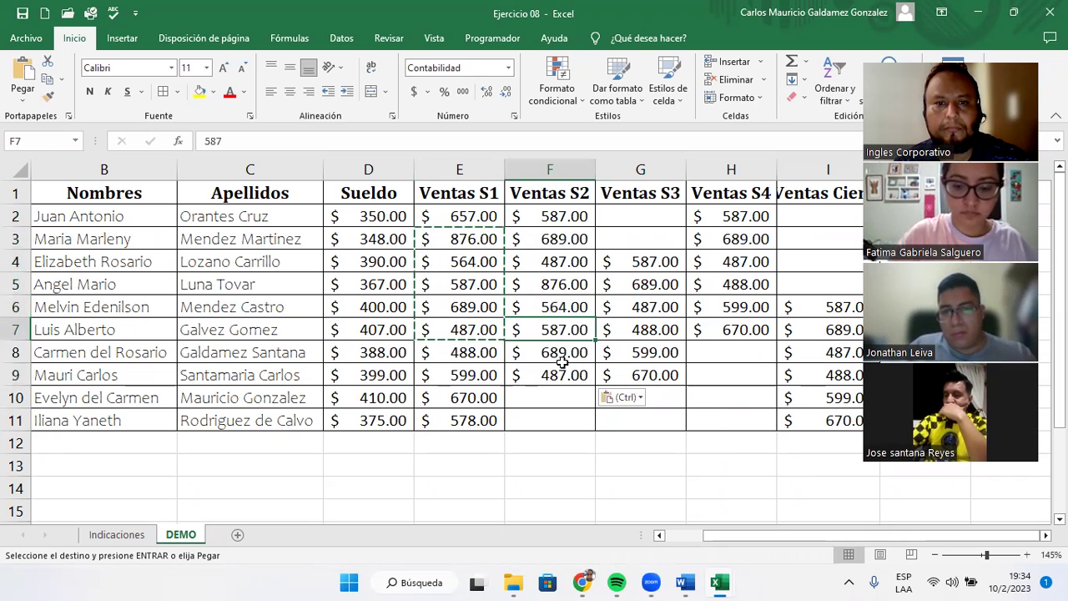
key(ctrl+v)
click(635, 216)
drag(636, 216, 641, 325)
key(ctrl+v)
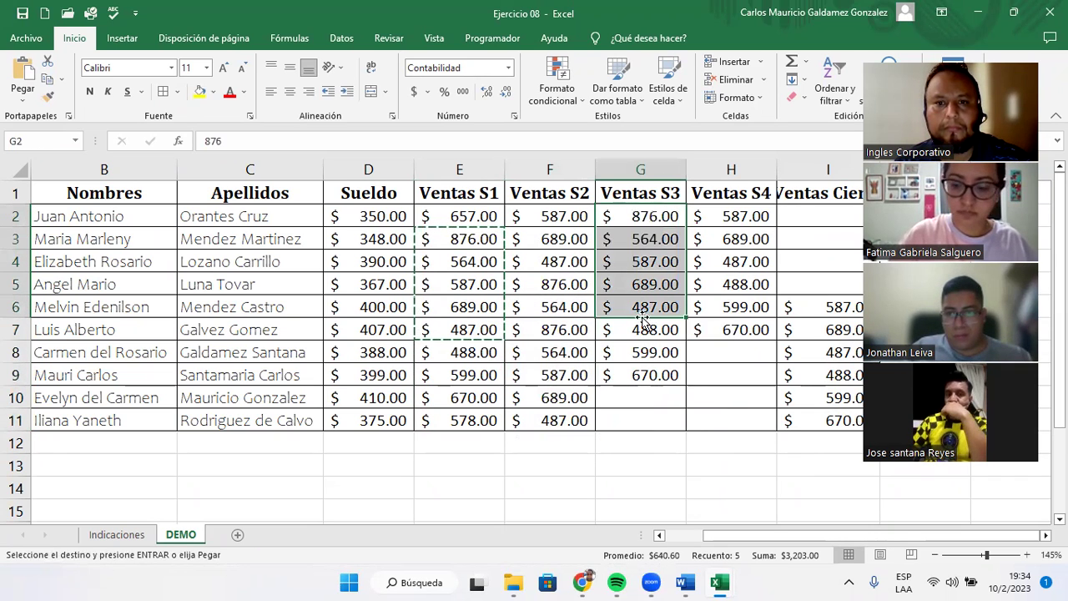
click(651, 334)
key(ctrl+v)
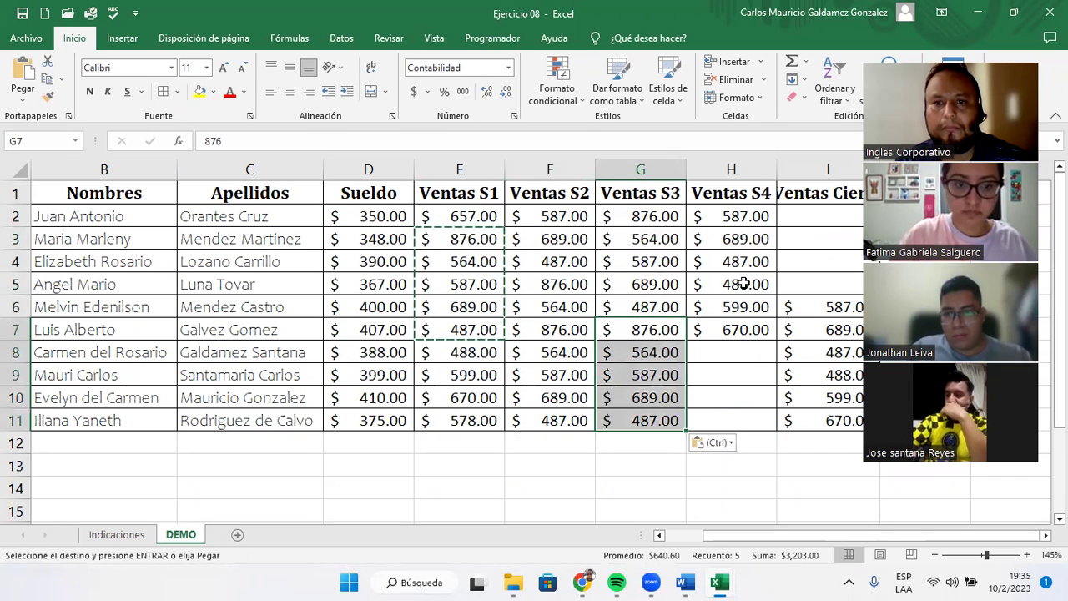
click(731, 307)
key(ctrl+v)
click(727, 334)
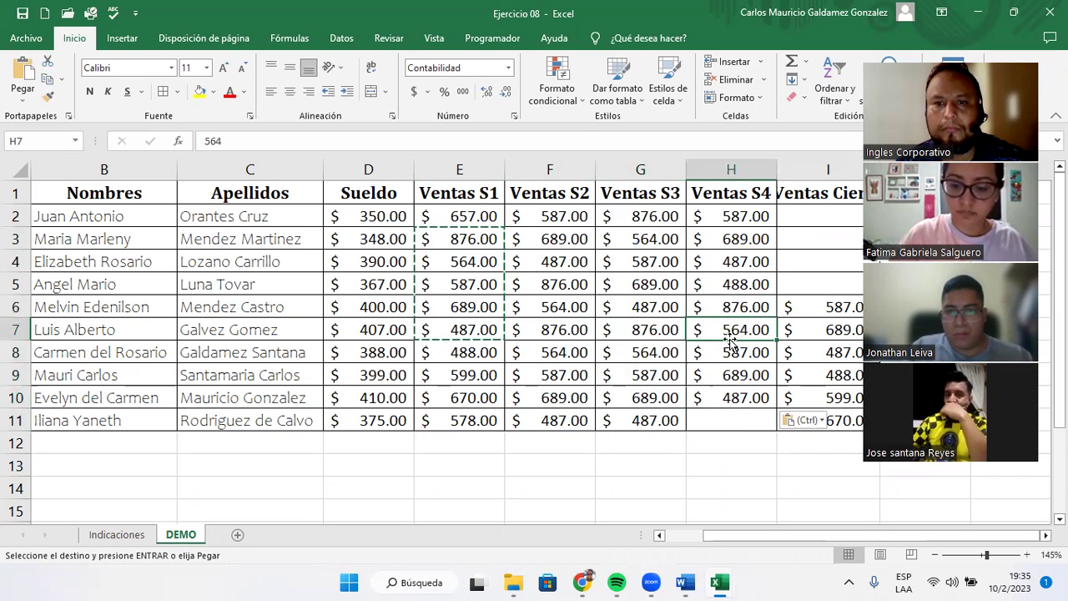
click(722, 347)
key(ctrl+v)
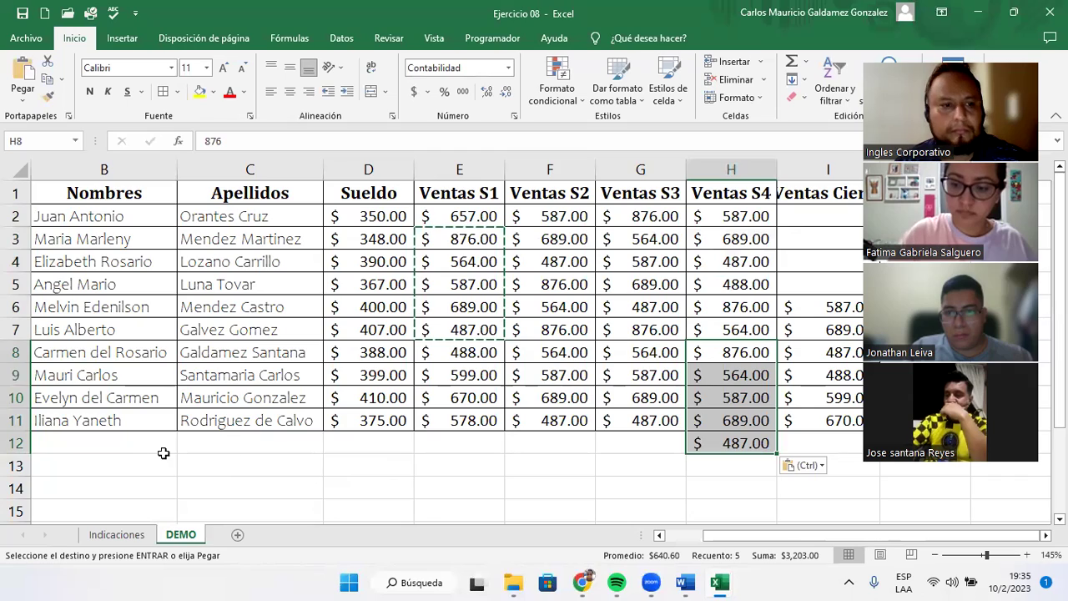
Delete the overflow row 12 and widen column I to fit Ventas Cierre.
right_click(15, 443)
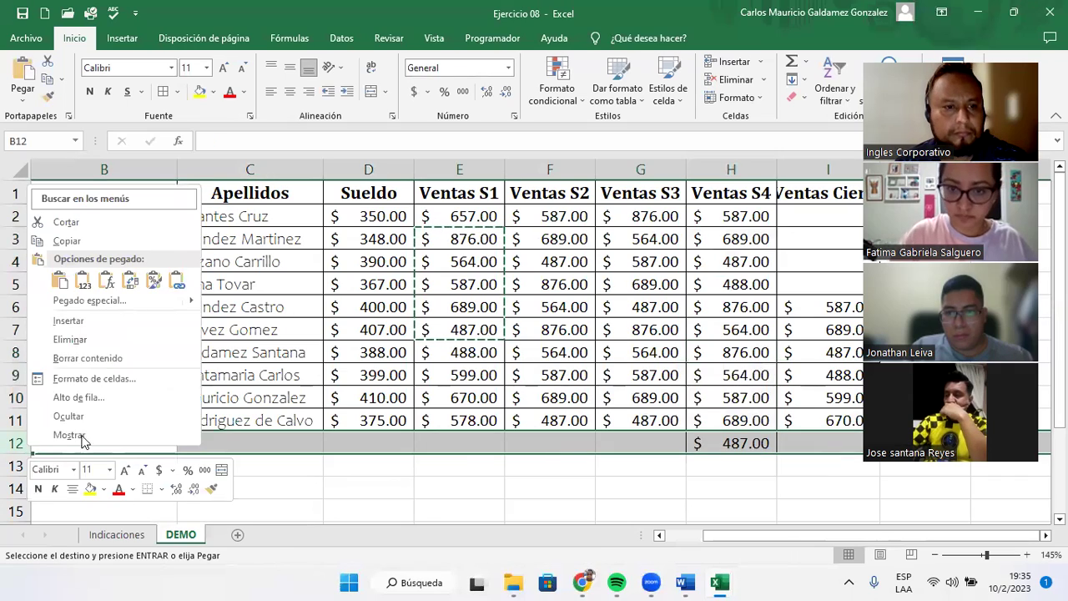
click(72, 337)
scroll(739, 354, down, 1)
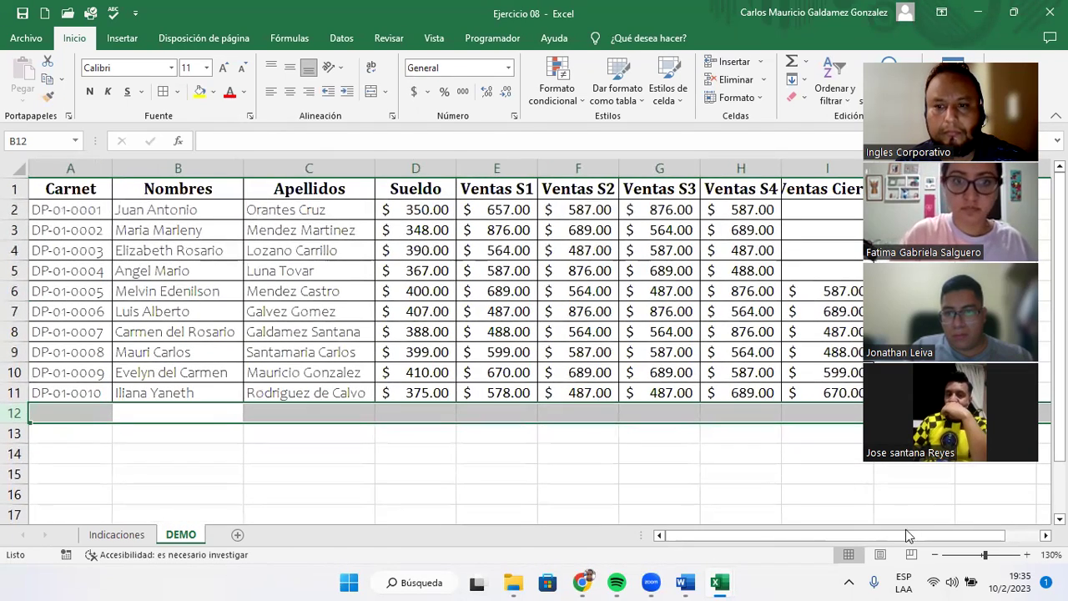
scroll(750, 245, right, 1)
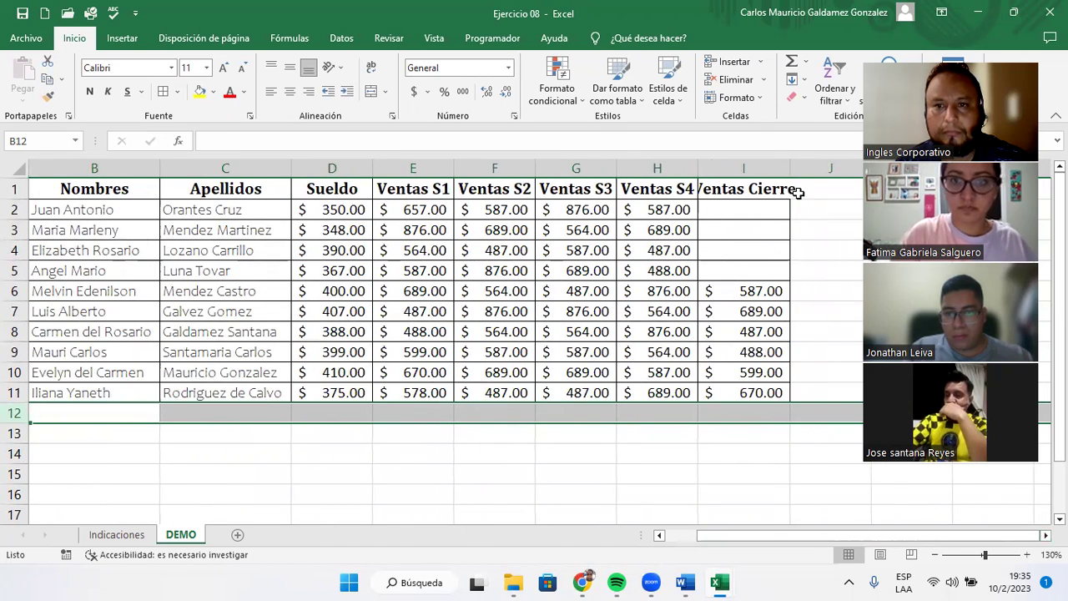
drag(788, 171, 808, 172)
Clear I6:I11 and enter 250, 256, 240, 280, 300, 386, 200, 190, 400, 398 in I2:I11.
click(719, 210)
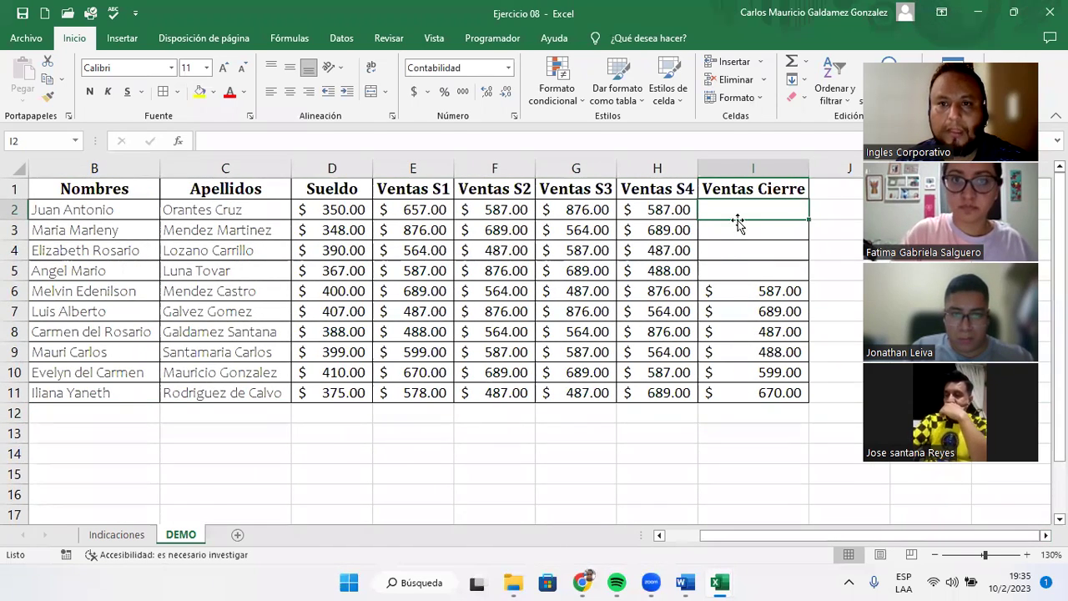
drag(739, 290, 751, 389)
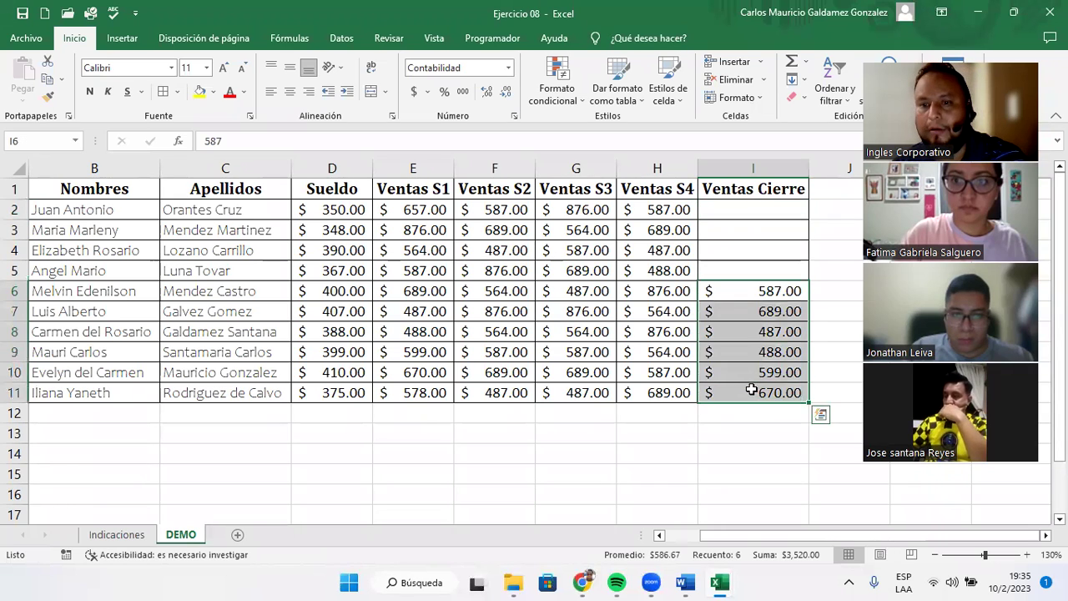
key(Delete)
click(745, 209)
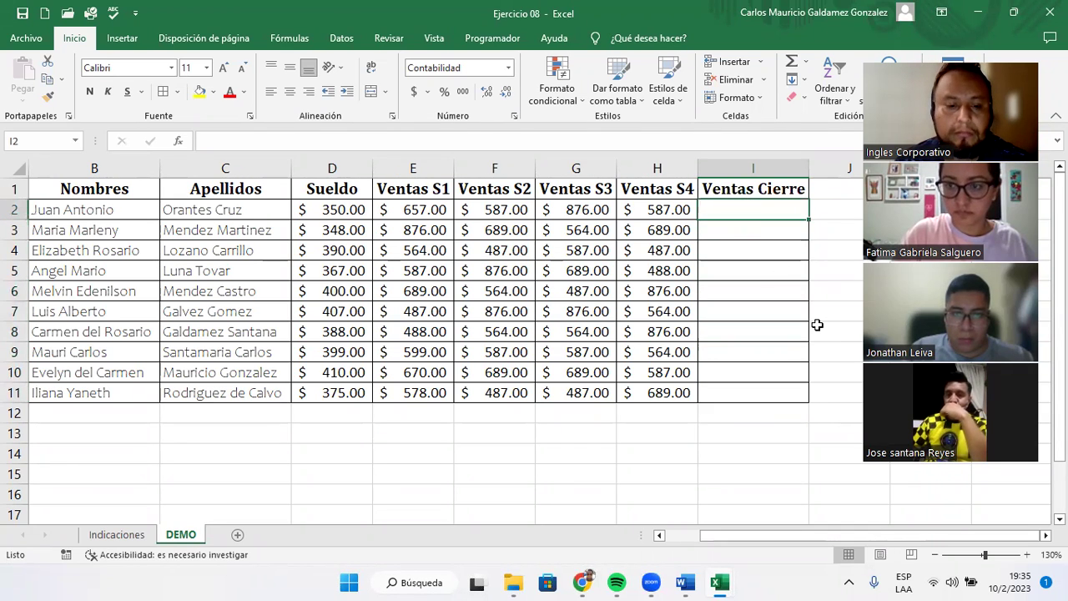
text(5)
key(BackSpace)
text(2)
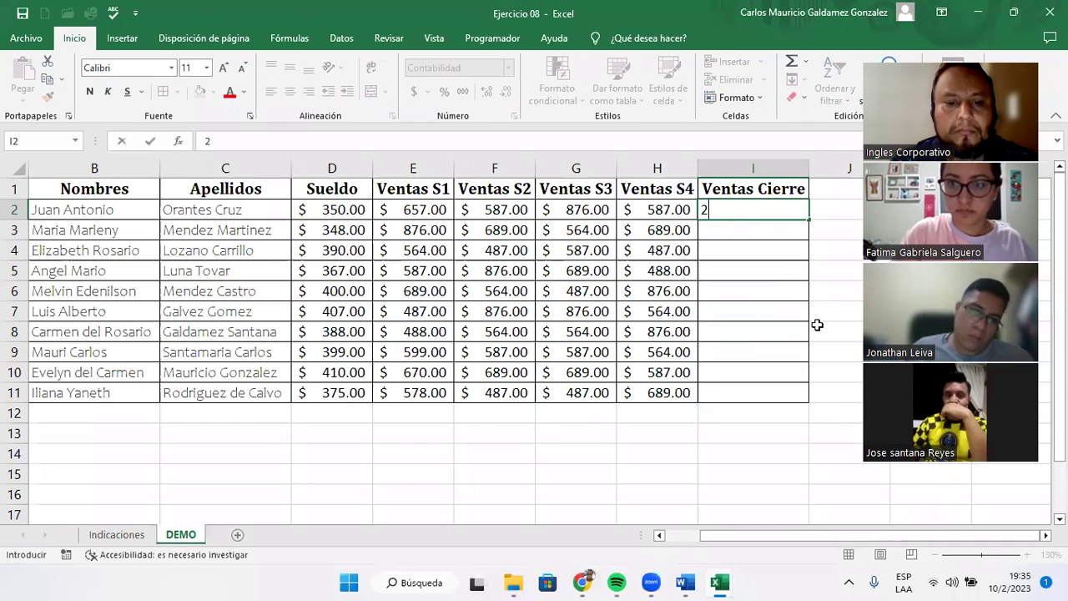
text(50)
key(Return)
text(2)
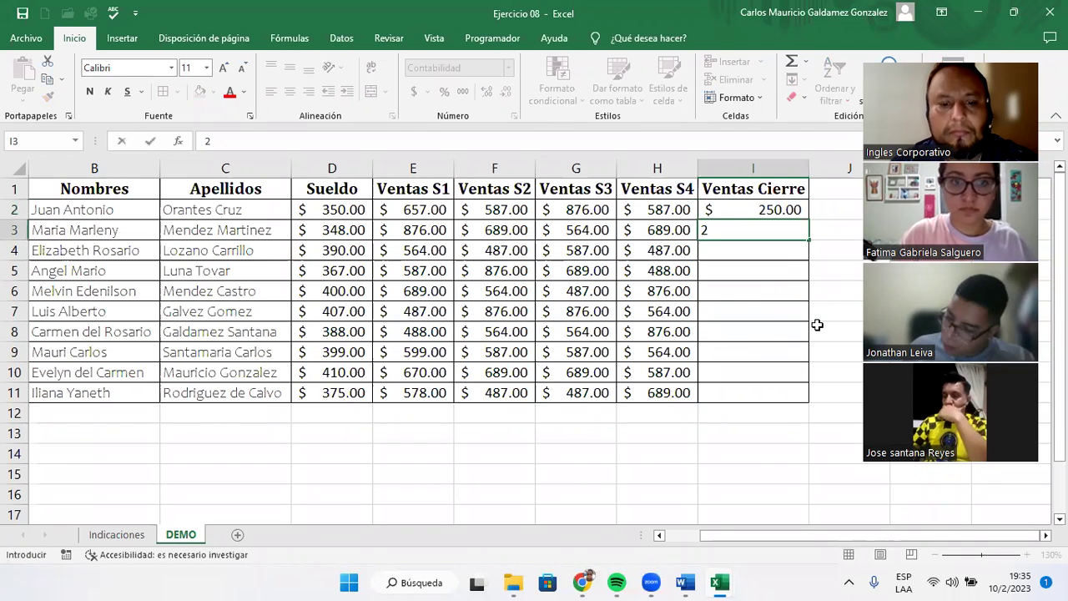
text(56)
key(Return)
text(240)
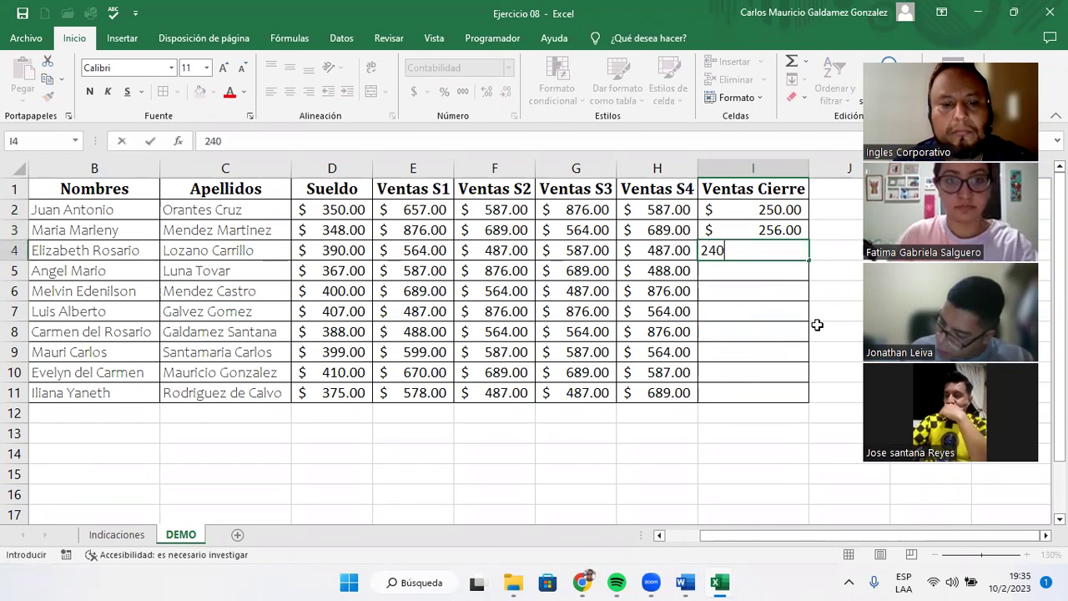
key(Return)
text(280)
key(Return)
text(300)
key(Return)
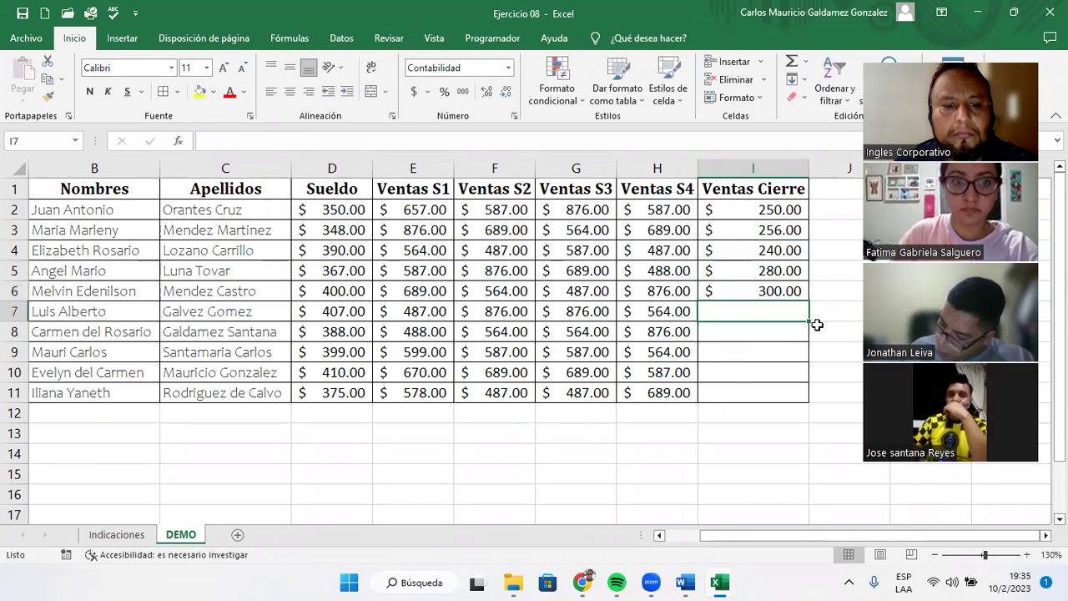
text(386)
key(Return)
text(200)
key(Return)
text(190)
key(Return)
text(40)
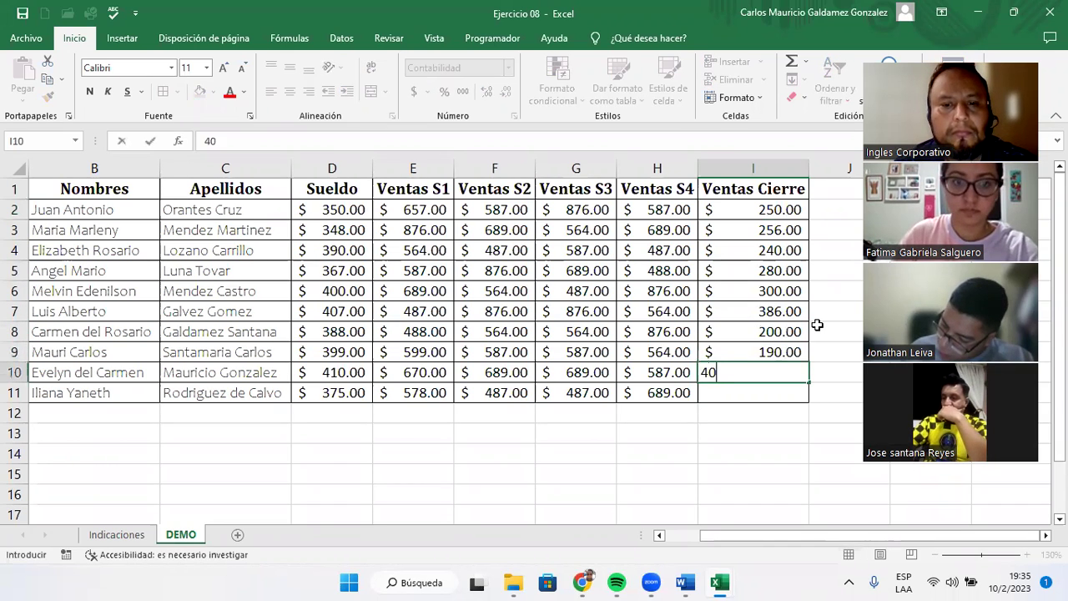
text(0)
key(Return)
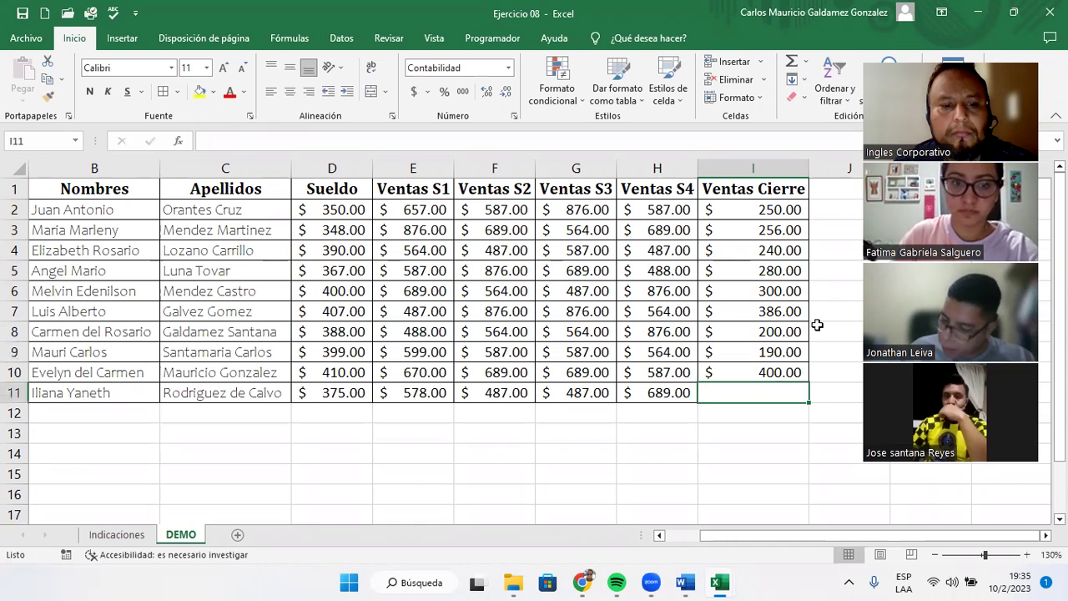
text(398)
key(Return)
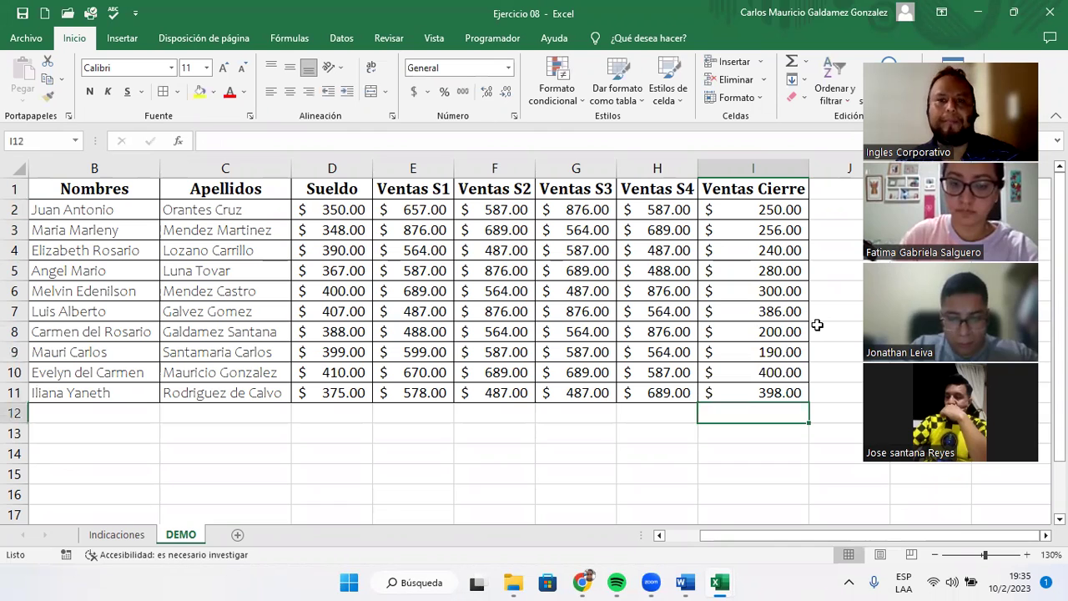
Scroll back to column A and take a screenshot of the table A1:I11.
click(669, 537)
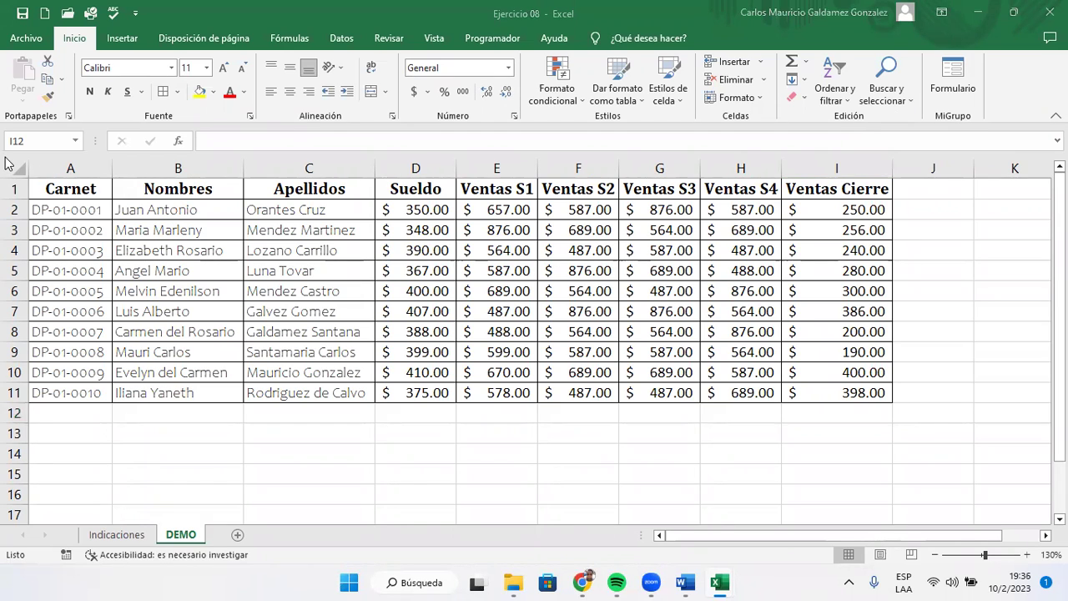
key(super+shift+s)
mouse_move(11, 150)
mouse_down()
mouse_move(945, 482)
mouse_move(904, 419)
mouse_up()
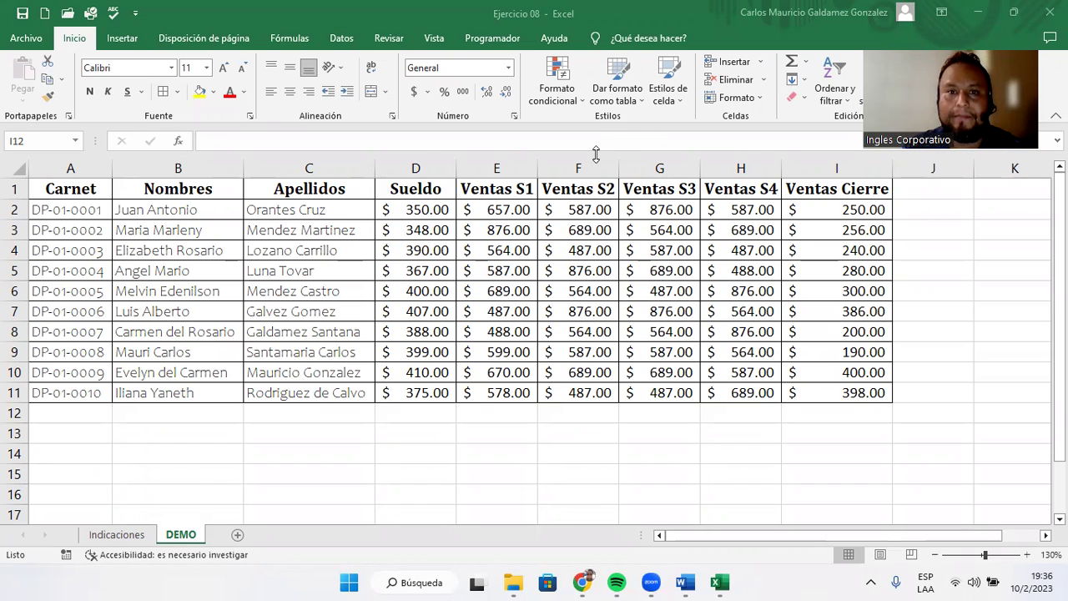
key(alt+Tab)
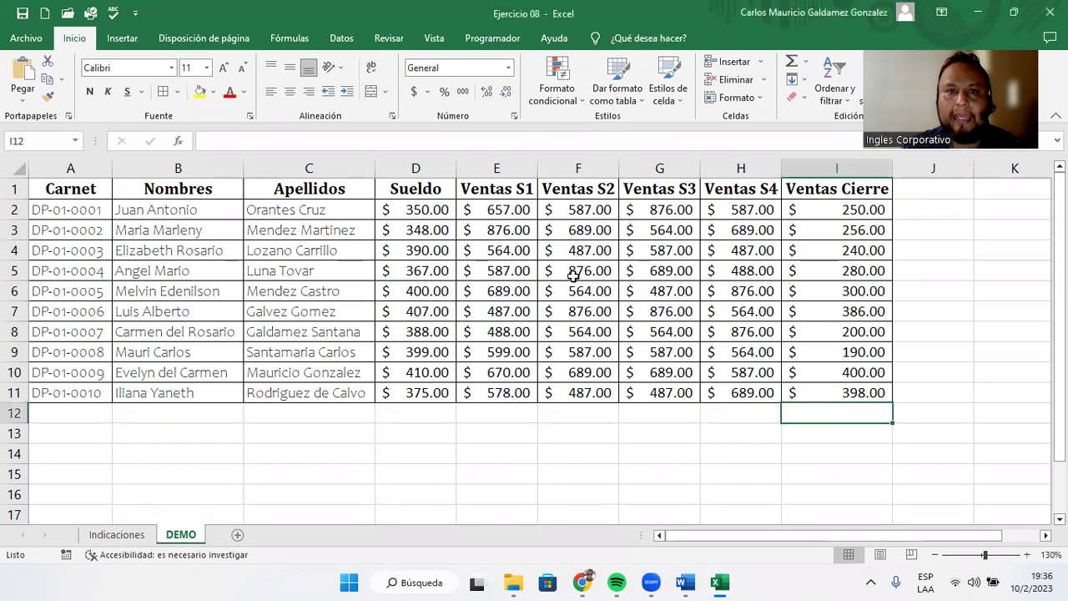
click(573, 292)
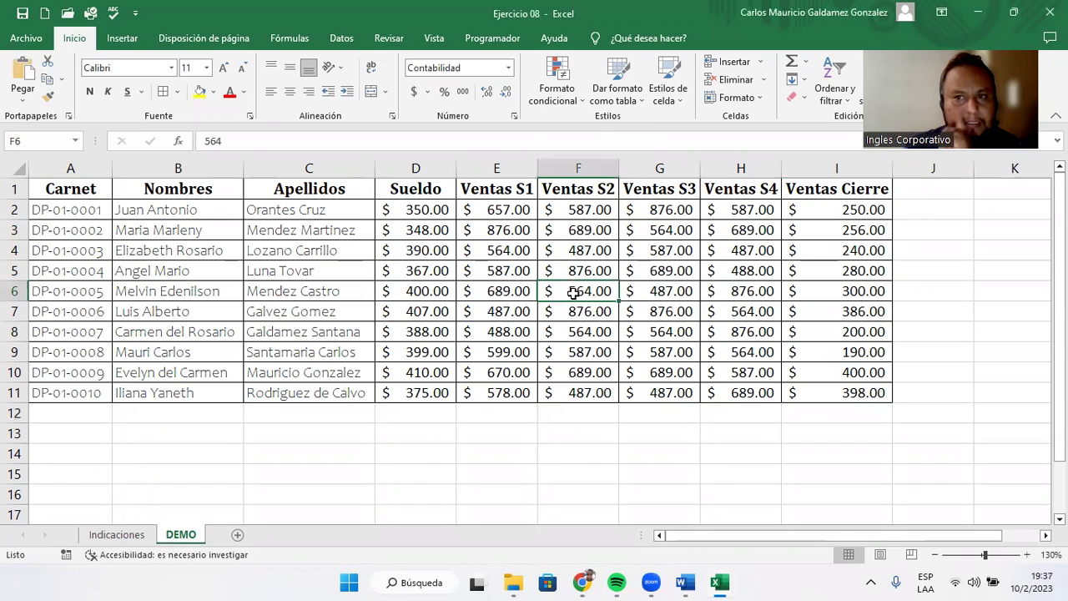
Type CRITERIOS in D14 and the rule 'Marcar con Texto rojo… menores a $350' in D15.
click(414, 451)
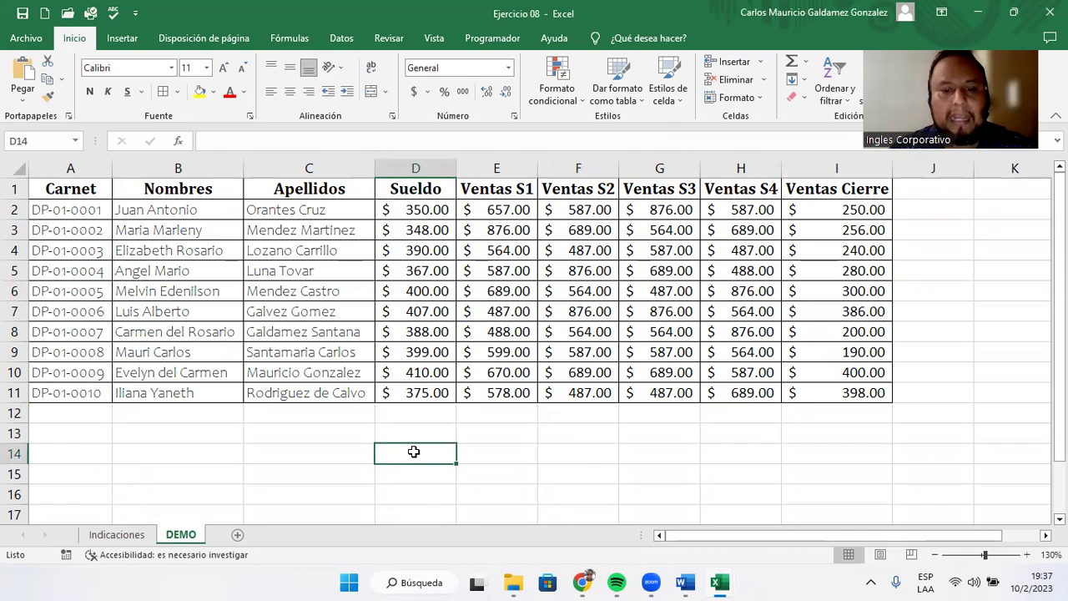
text(CRITERIOS)
key(Return)
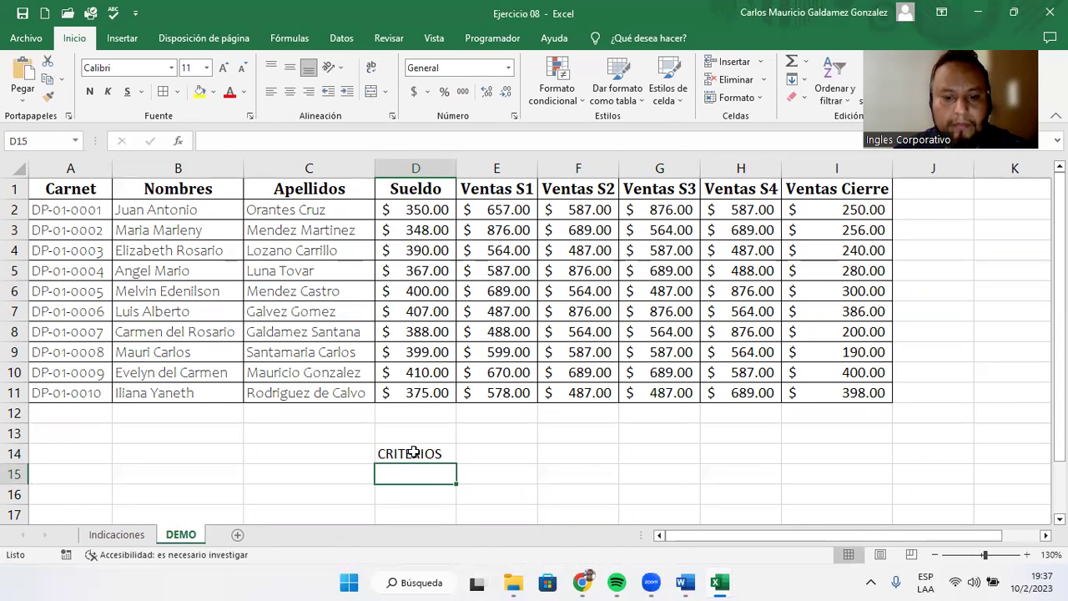
text(1.)
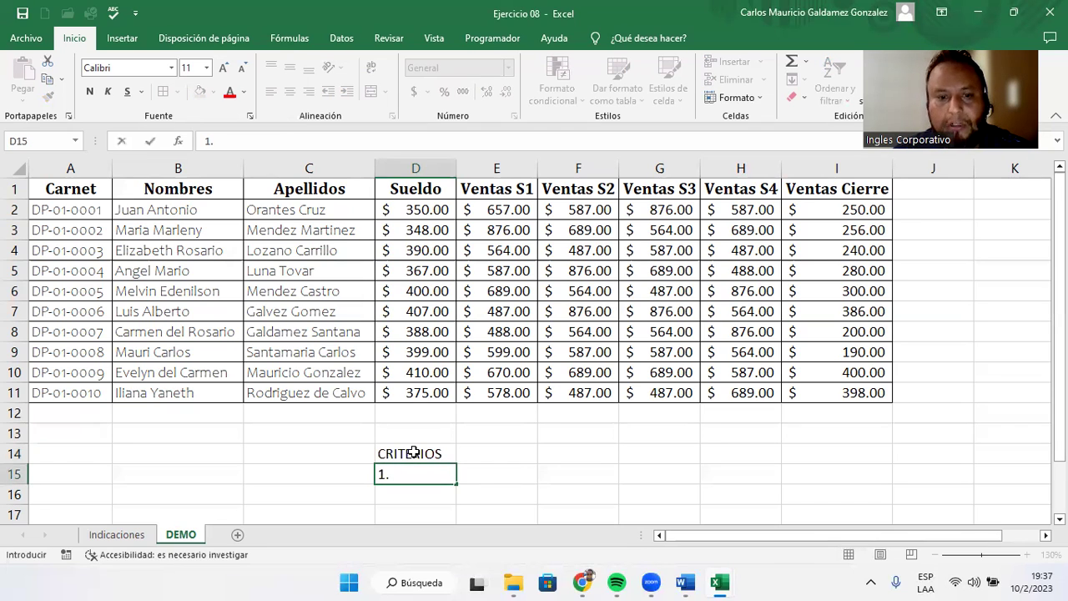
text( Marcar con )
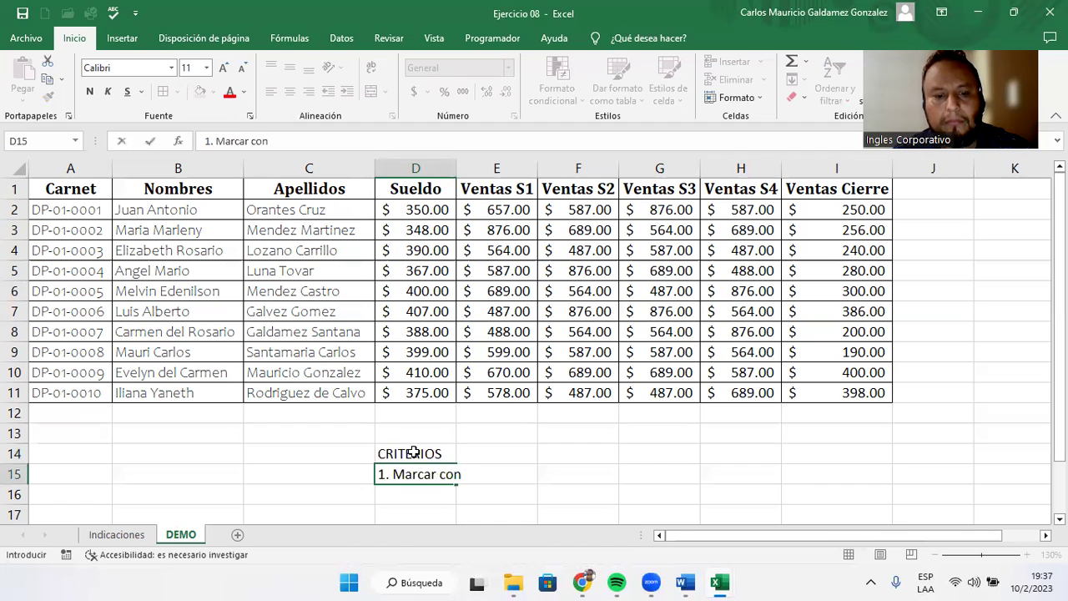
text(Texto rojo, y)
key(BackSpace)
key(BackSpace)
key(BackSpace)
key(BackSpace)
text(los sueldos que tiene)
key(BackSpace)
key(BackSpace)
key(BackSpace)
key(BackSpace)
key(BackSpace)
text(son menores a 350)
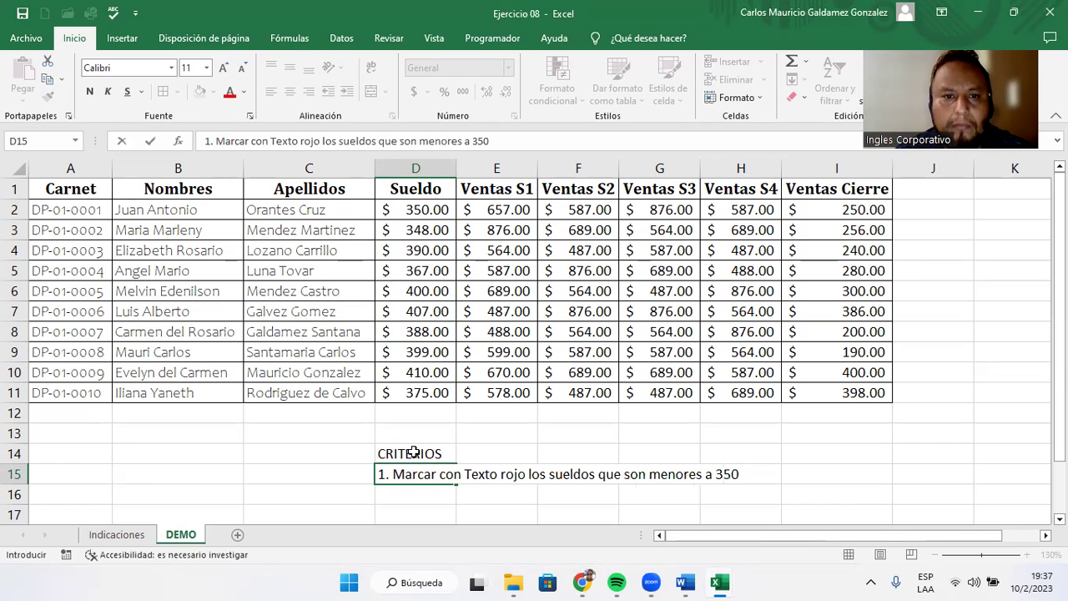
key(BackSpace)
key(BackSpace)
key(BackSpace)
key(BackSpace)
text($350)
key(Return)
Add '2. Marcar con Texto verde los sueldos que son mayores de $400' in D16.
text(2. Marcar con )
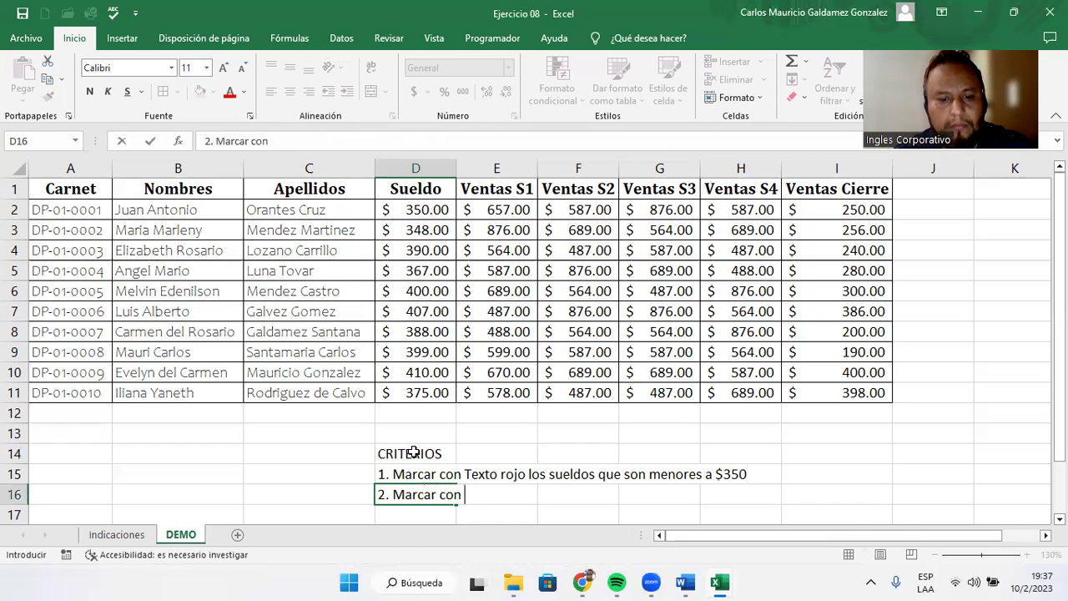
text(Texto verde)
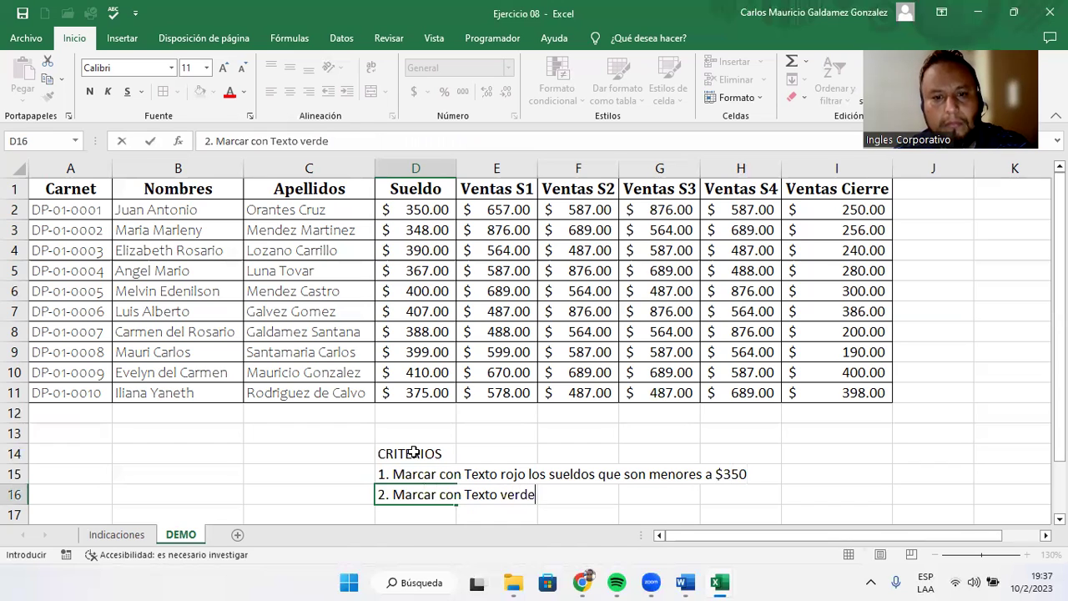
text( los sueldos que son mayores de )
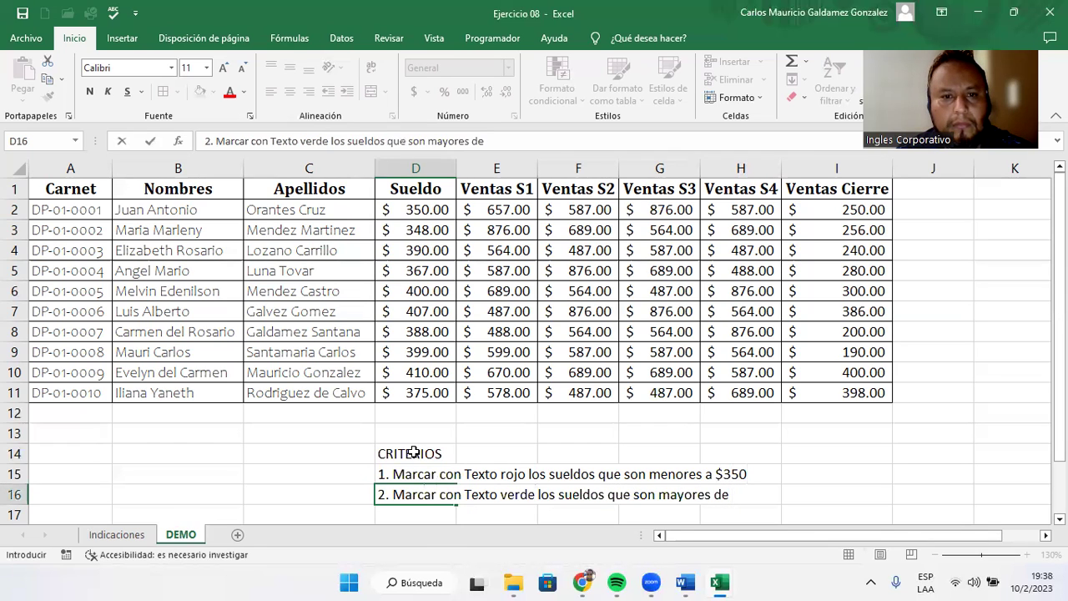
text($400)
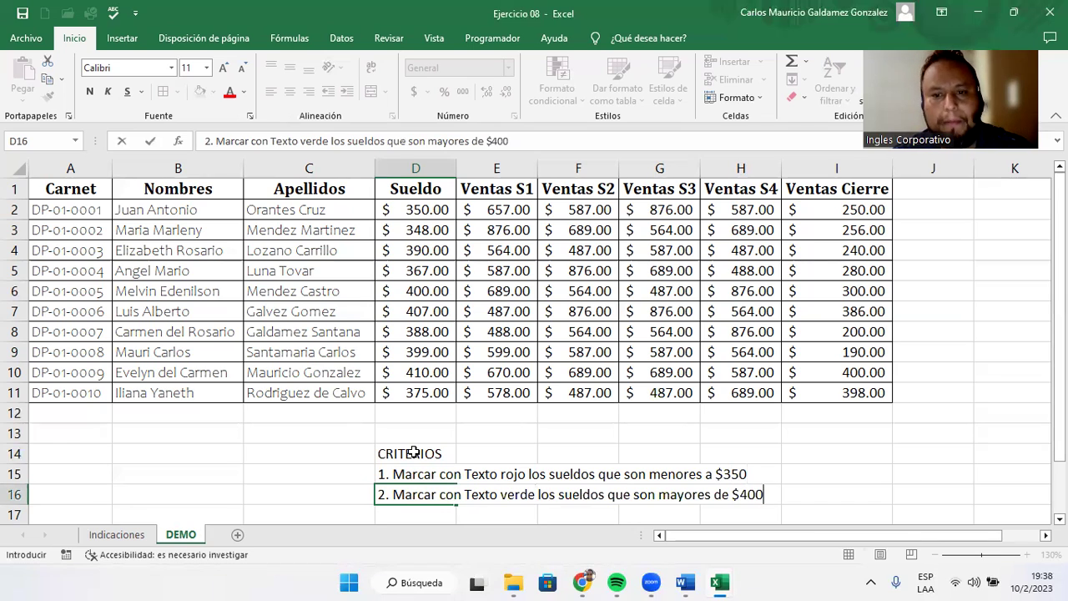
key(Return)
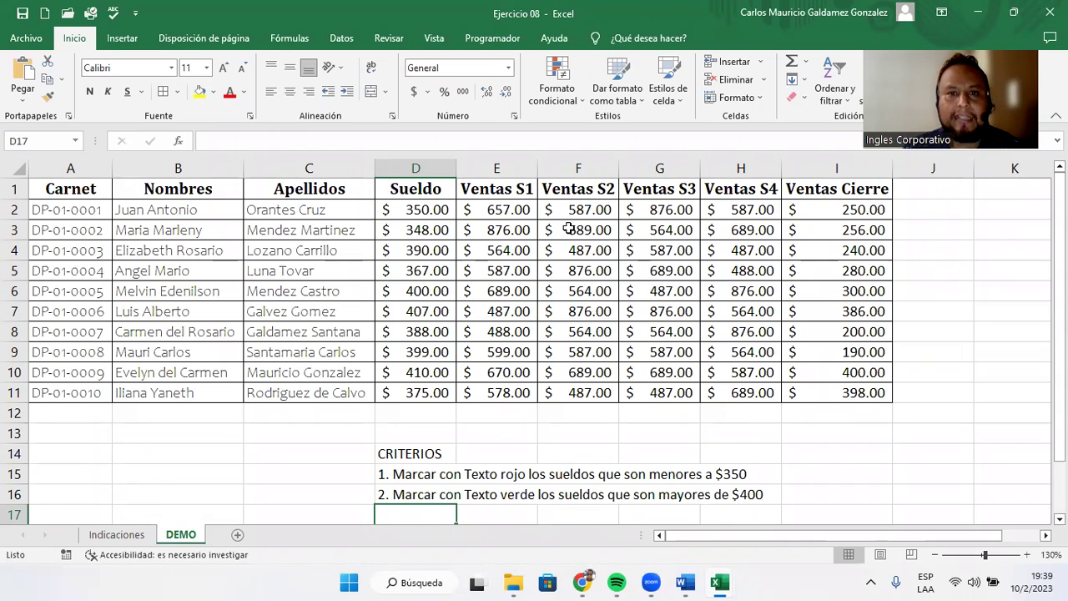
click(495, 187)
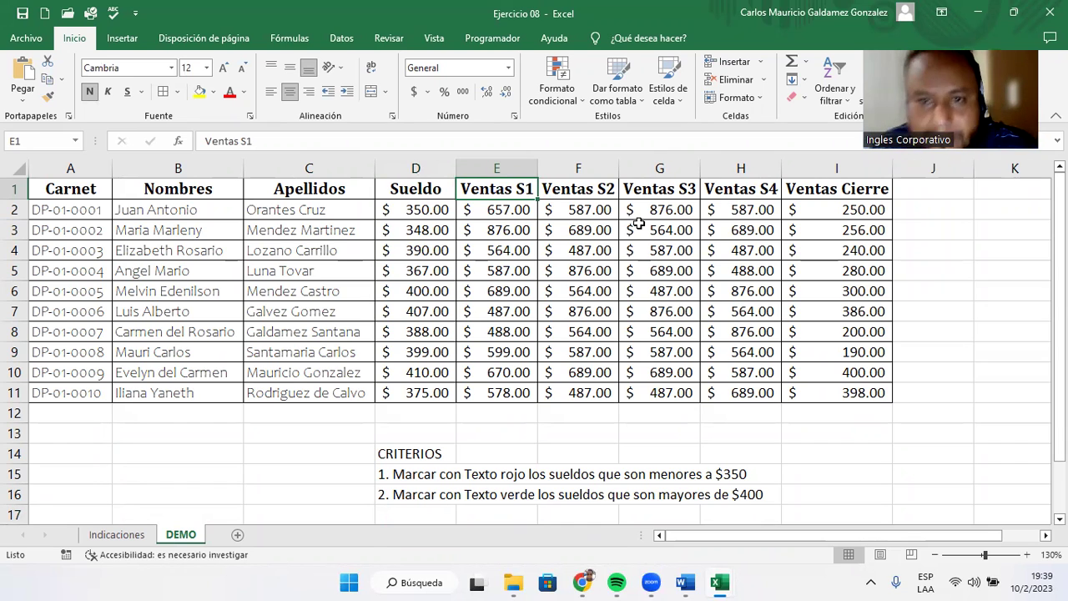
click(551, 90)
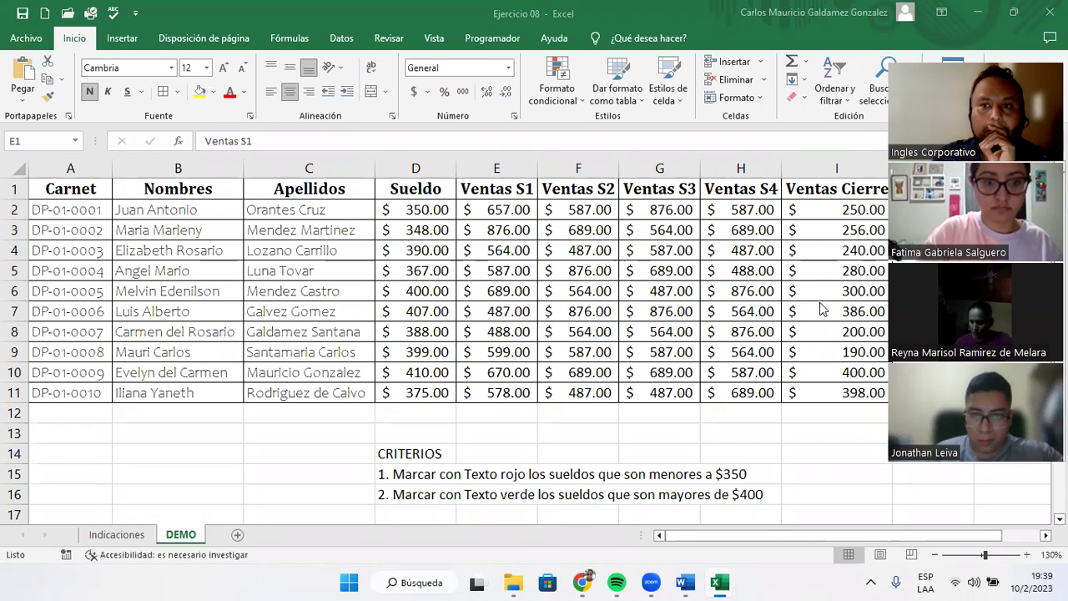
click(498, 392)
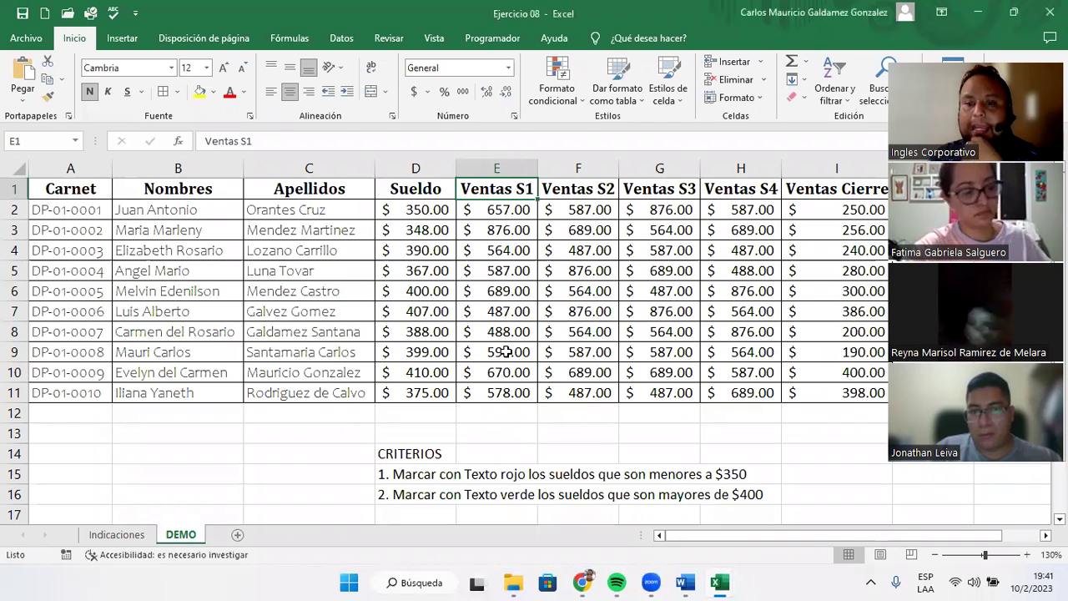
click(870, 582)
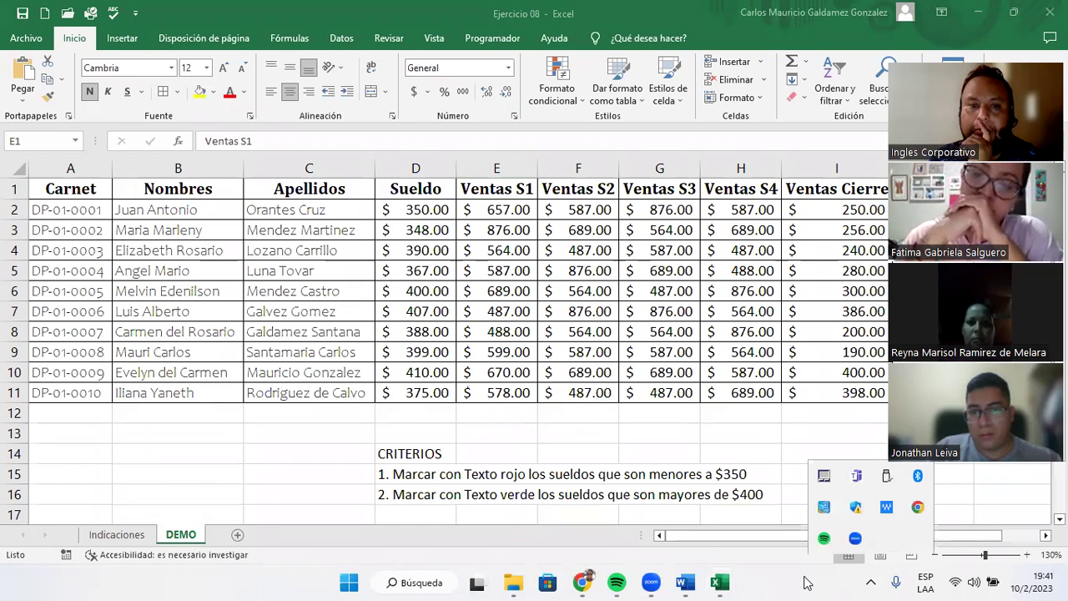
click(706, 494)
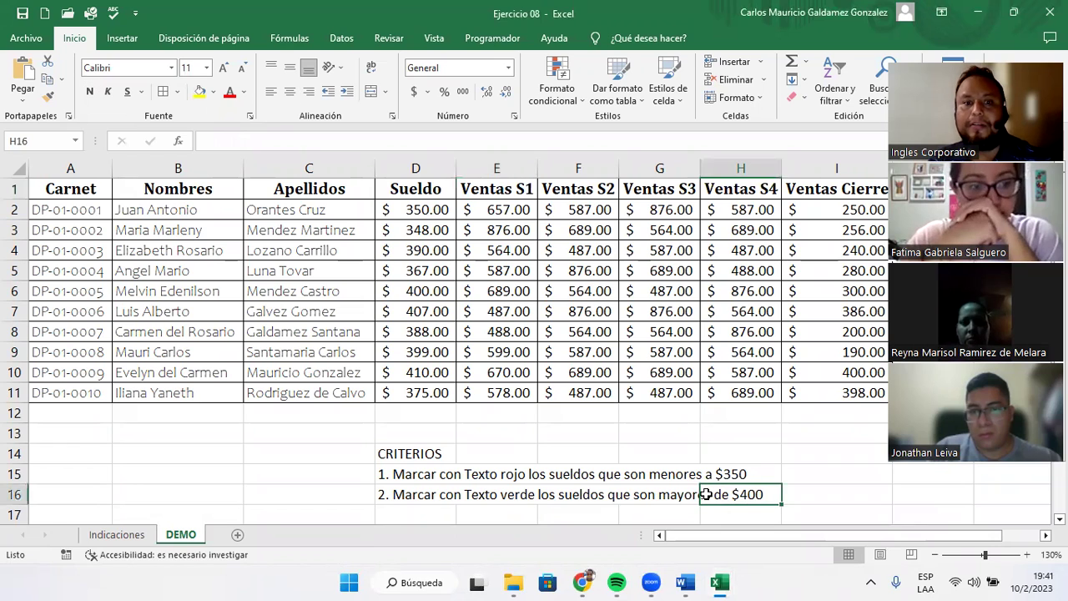
click(394, 497)
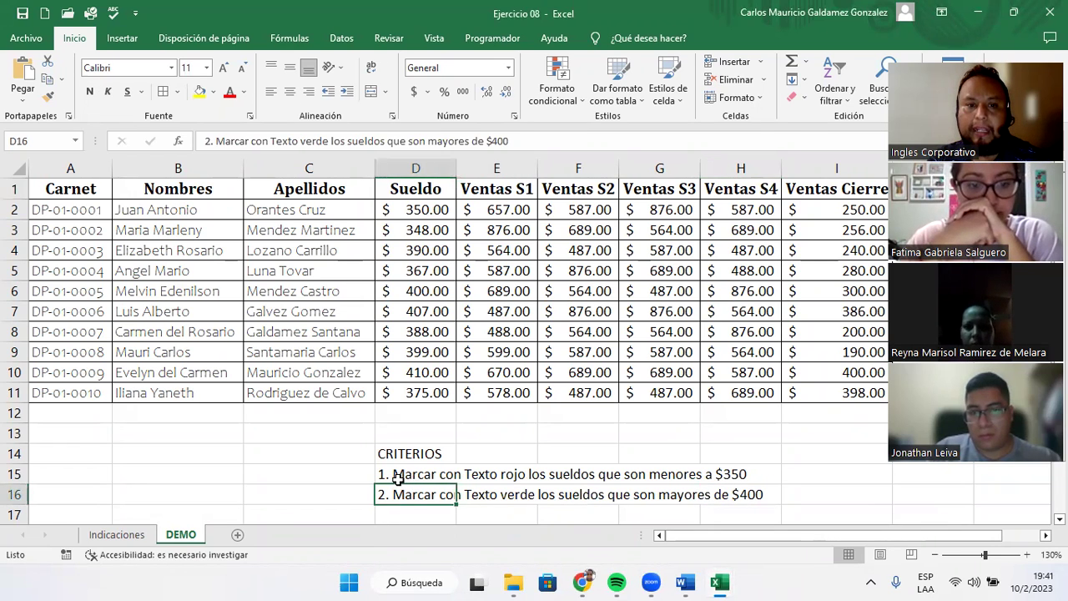
drag(397, 474, 405, 494)
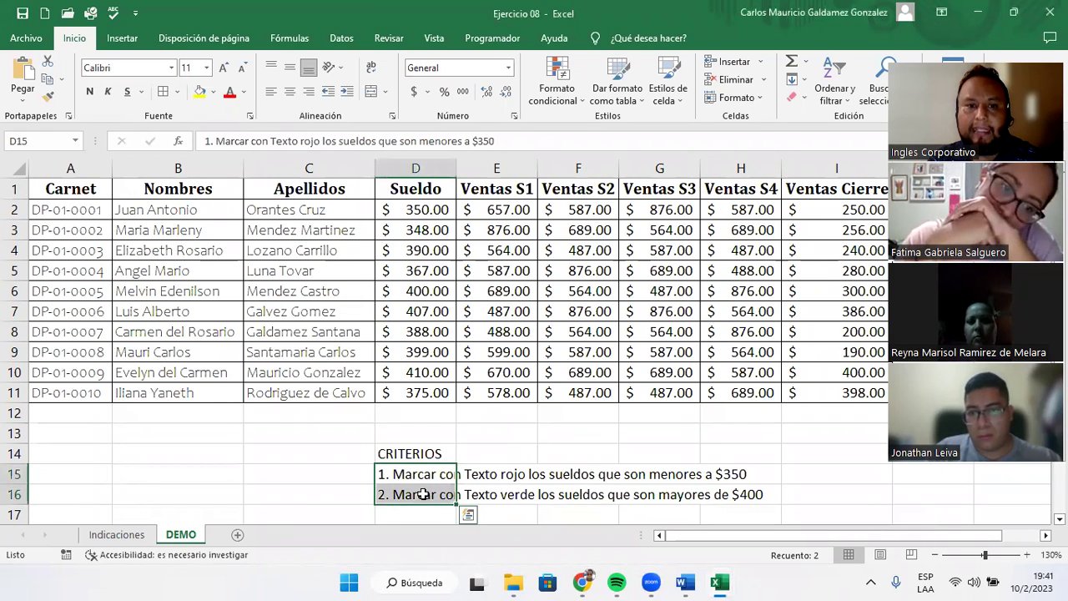
click(424, 495)
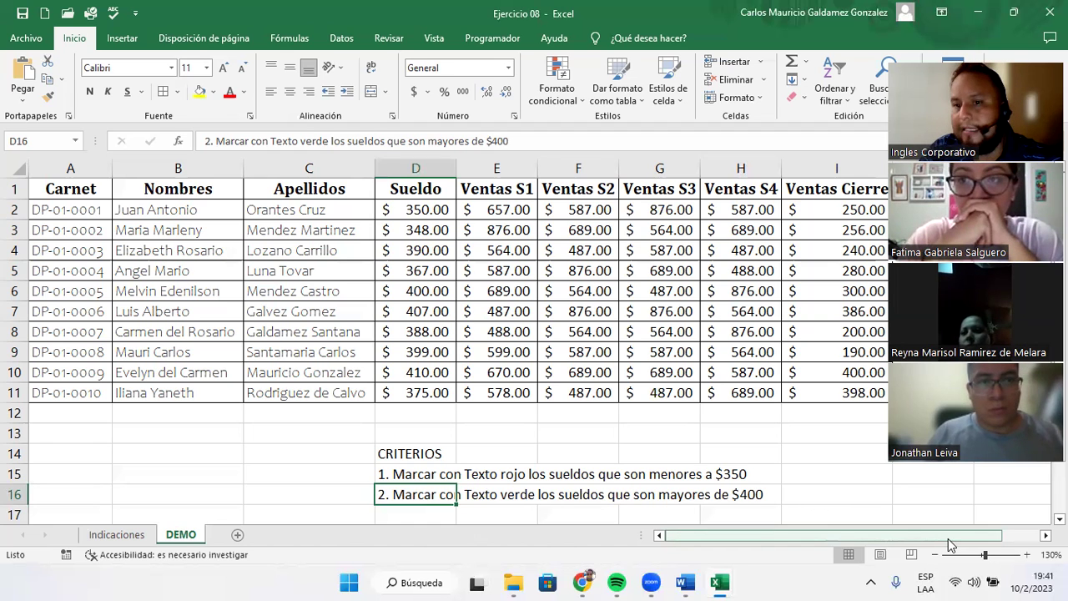
drag(948, 541, 723, 557)
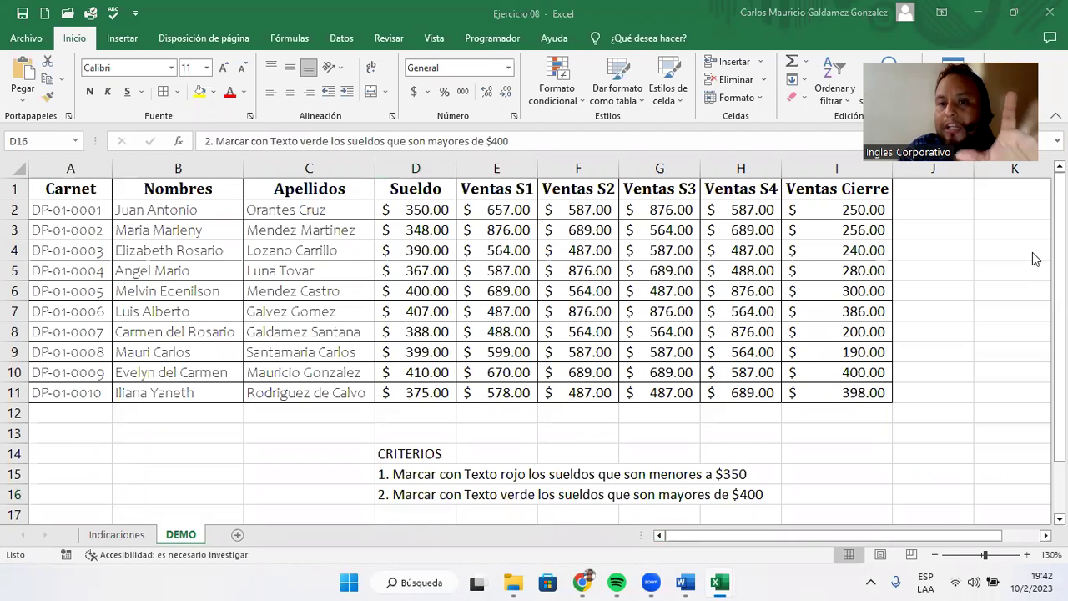
drag(417, 189, 818, 382)
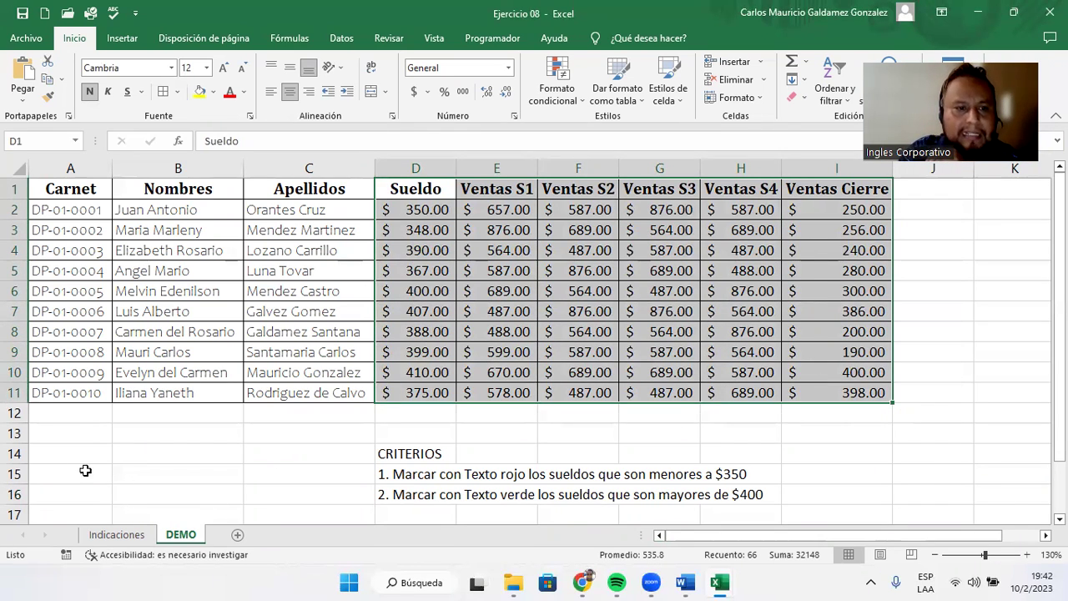
scroll(393, 495, down, 1)
click(395, 455)
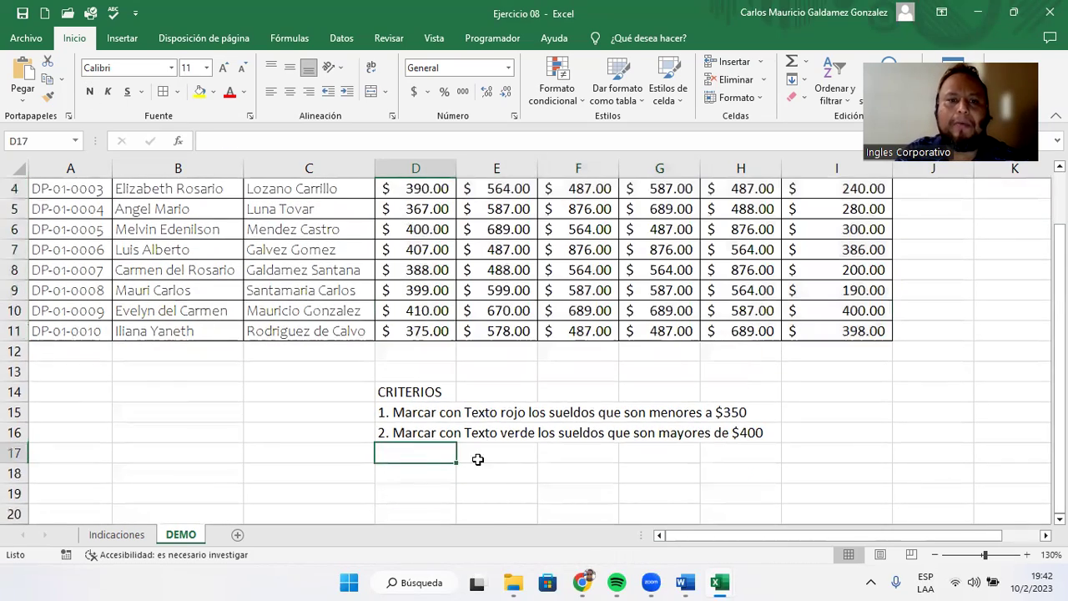
scroll(492, 525, up, 1)
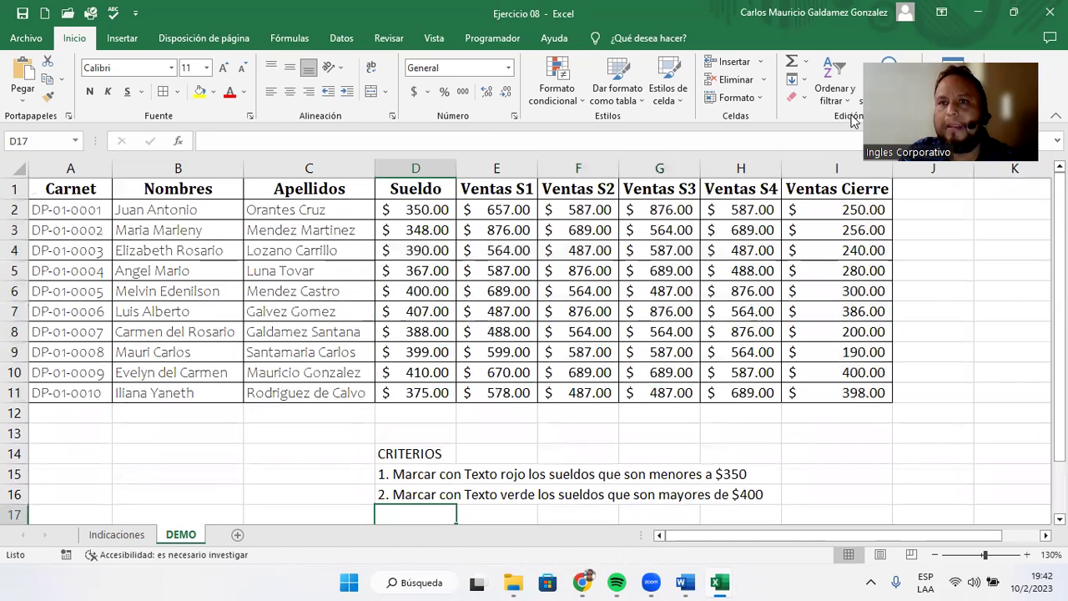
Add the heading Total Ventas in J1 and autofit column J.
click(905, 195)
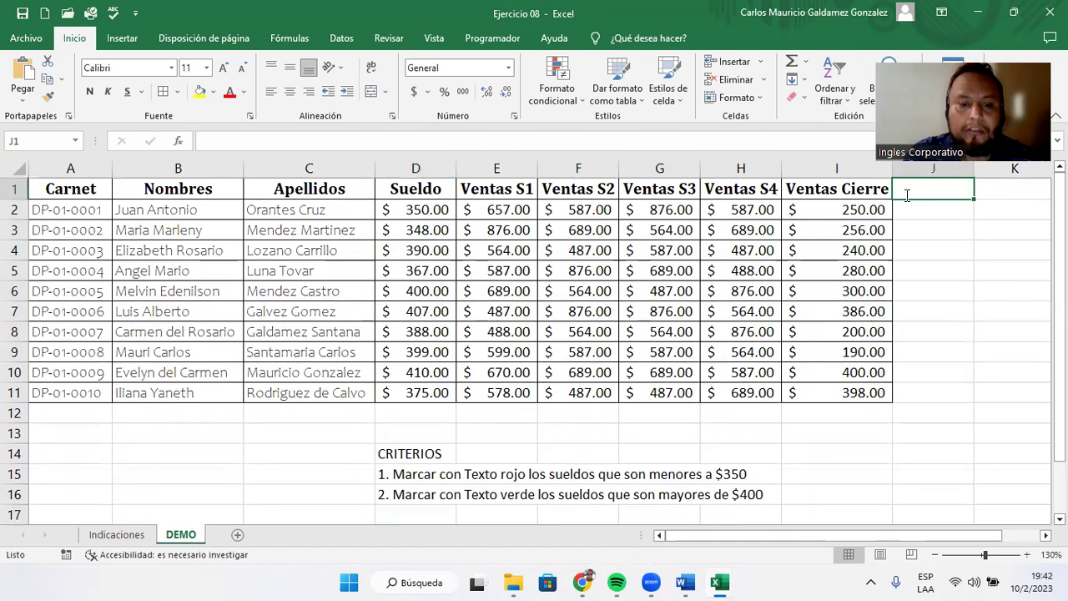
text(Total Ventas)
key(Return)
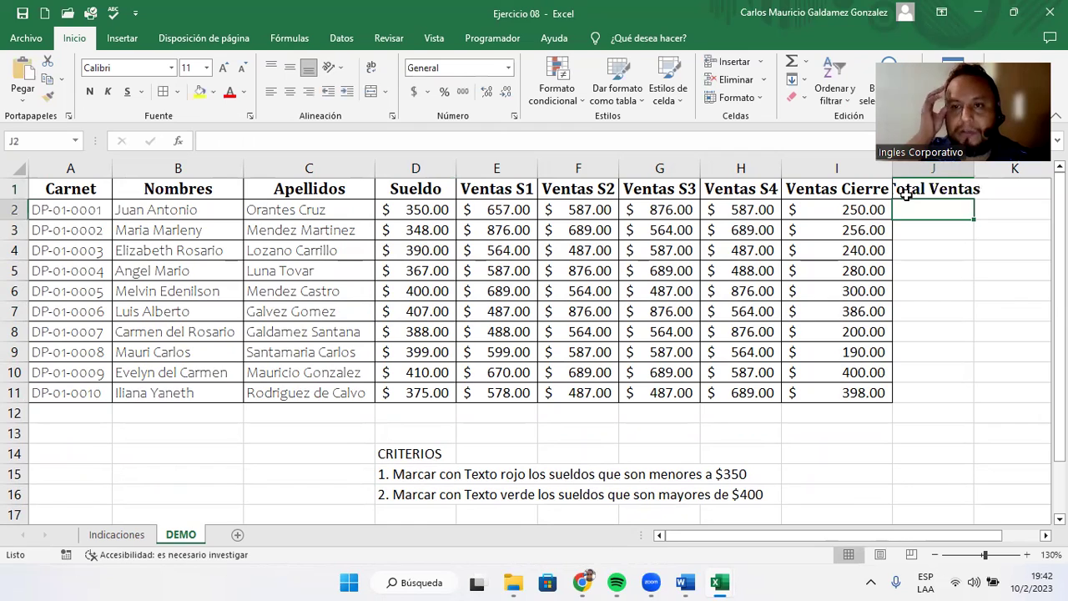
double_click(972, 177)
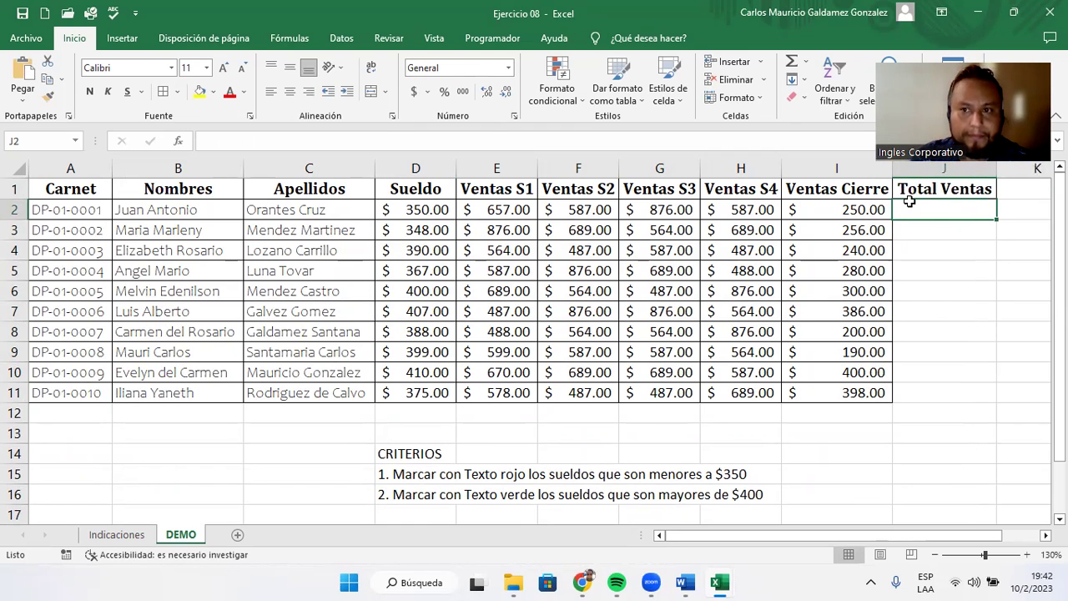
drag(912, 193, 959, 397)
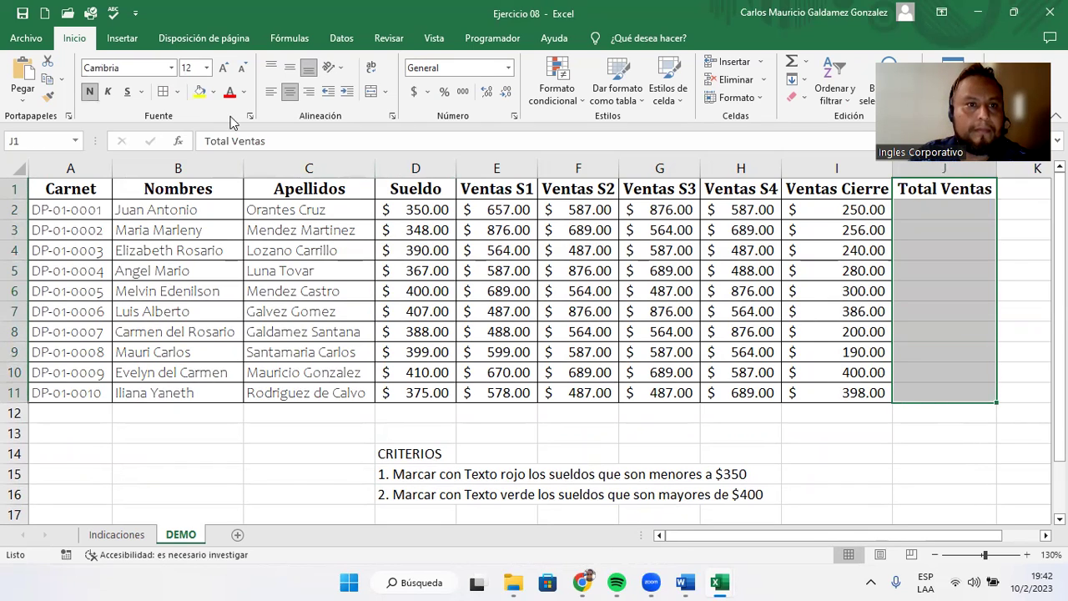
click(805, 306)
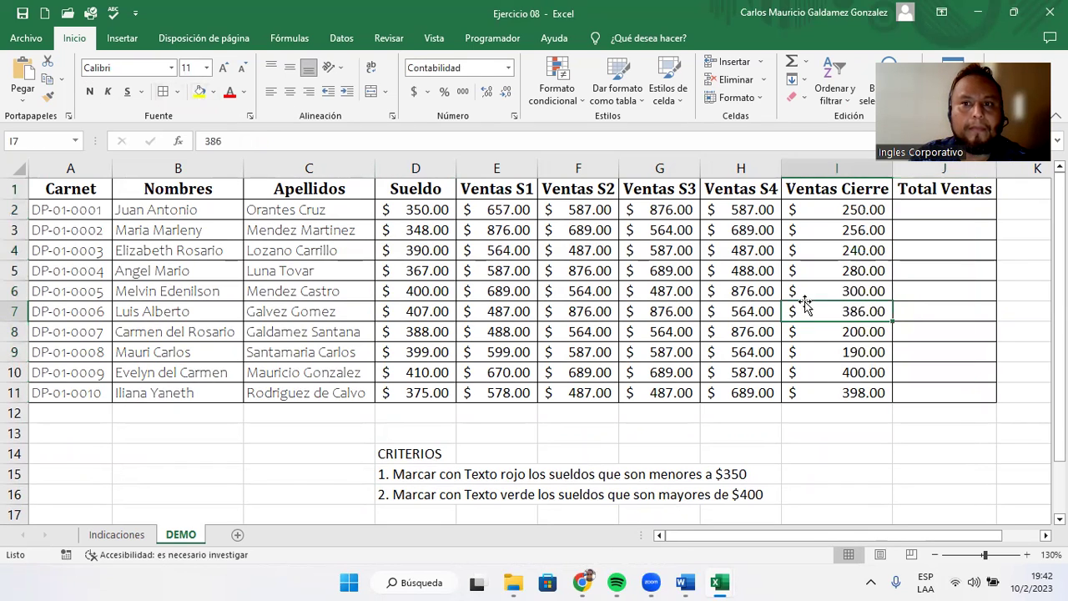
Wrap text in header row D1:J1 and narrow columns I, J, H and G.
drag(409, 192, 938, 189)
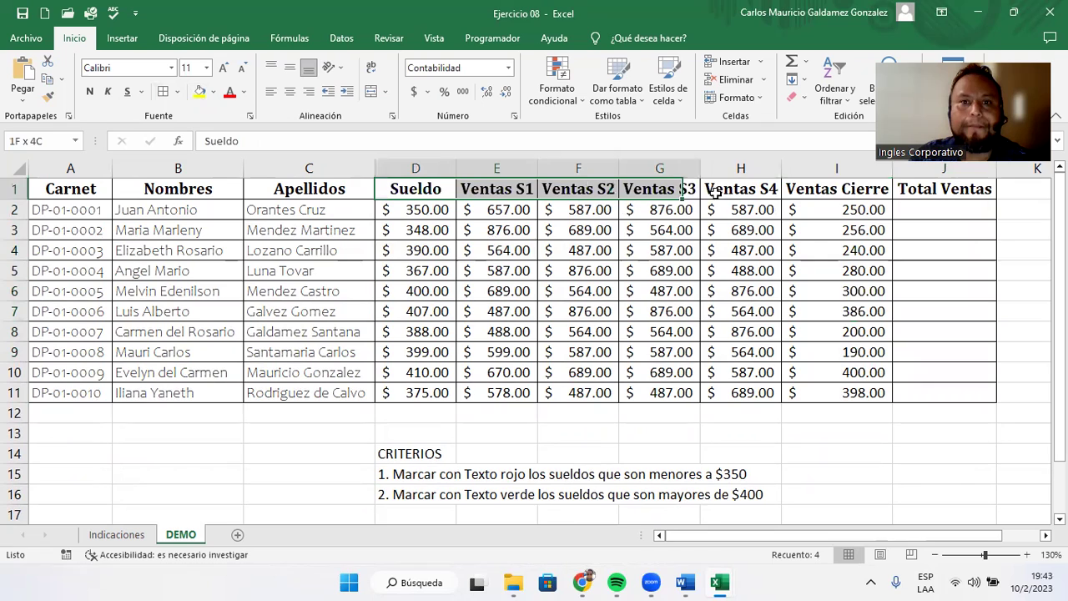
click(371, 67)
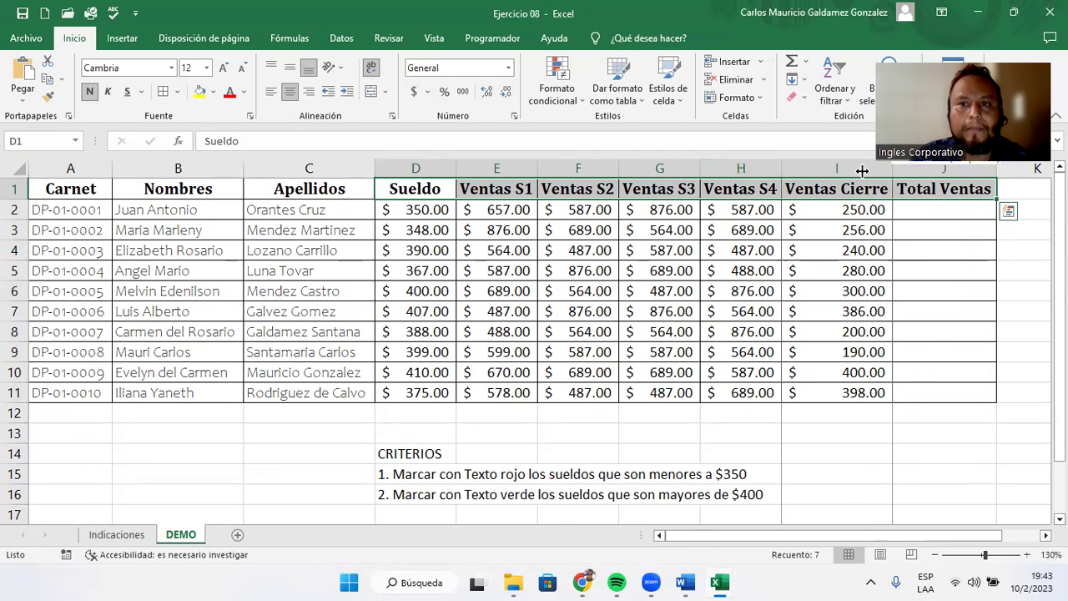
drag(890, 175, 853, 175)
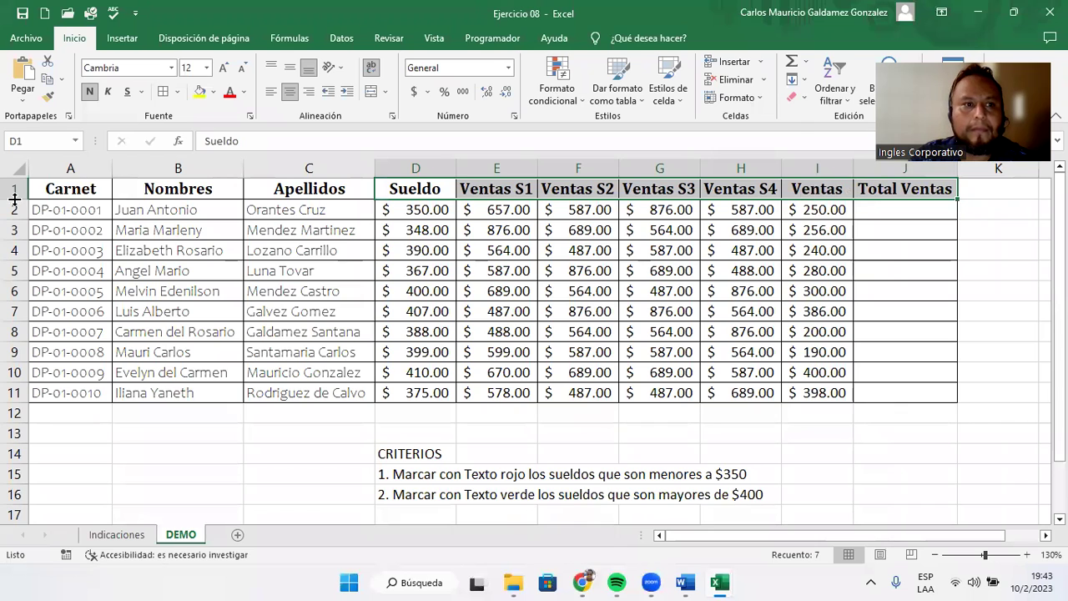
double_click(14, 199)
drag(954, 170, 932, 169)
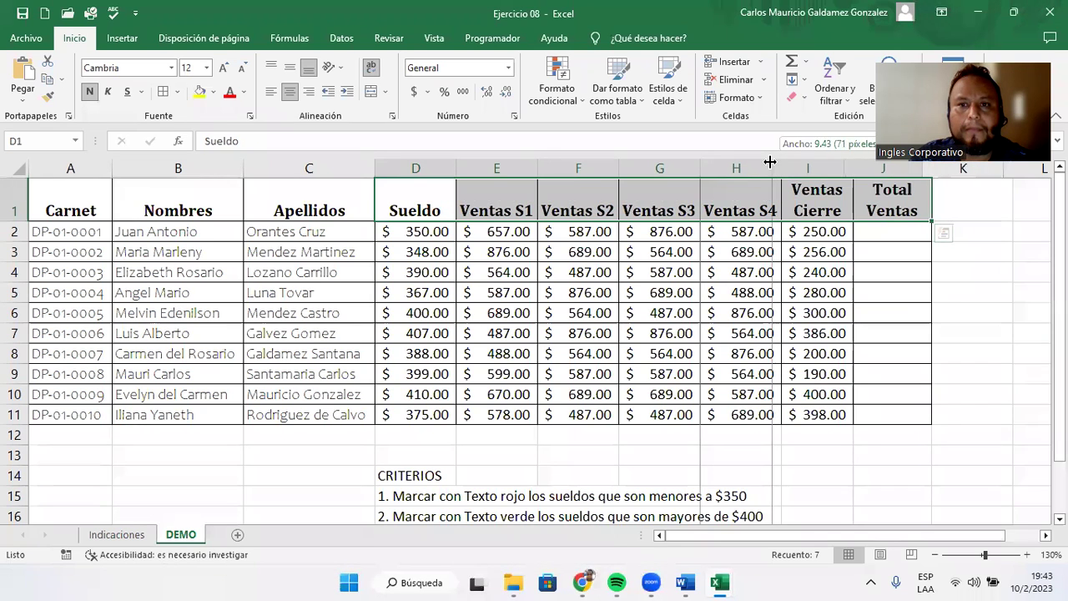
drag(779, 161, 772, 169)
drag(700, 169, 685, 169)
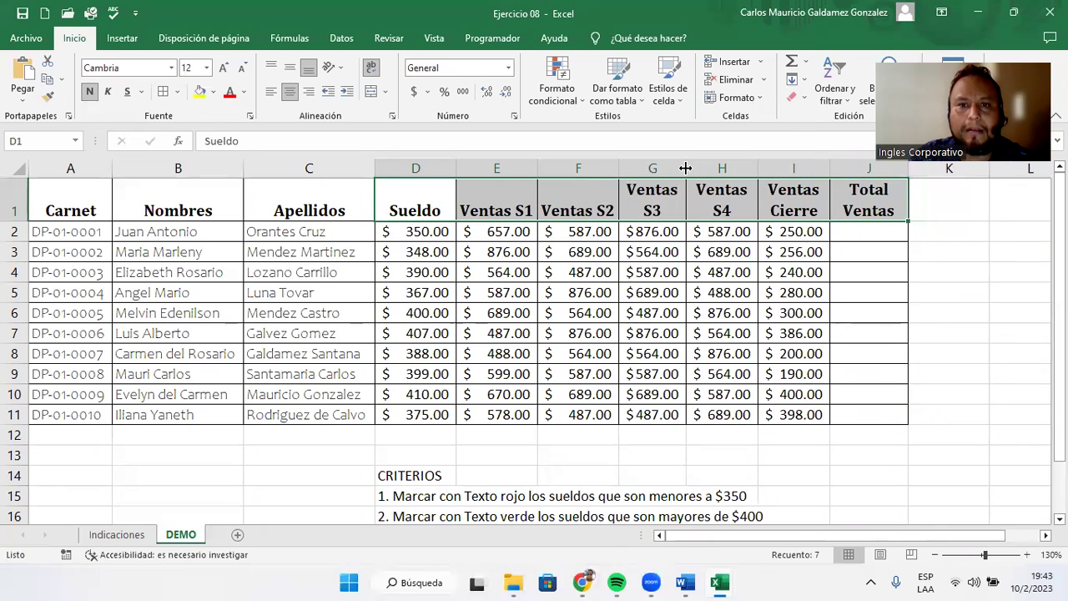
click(686, 169)
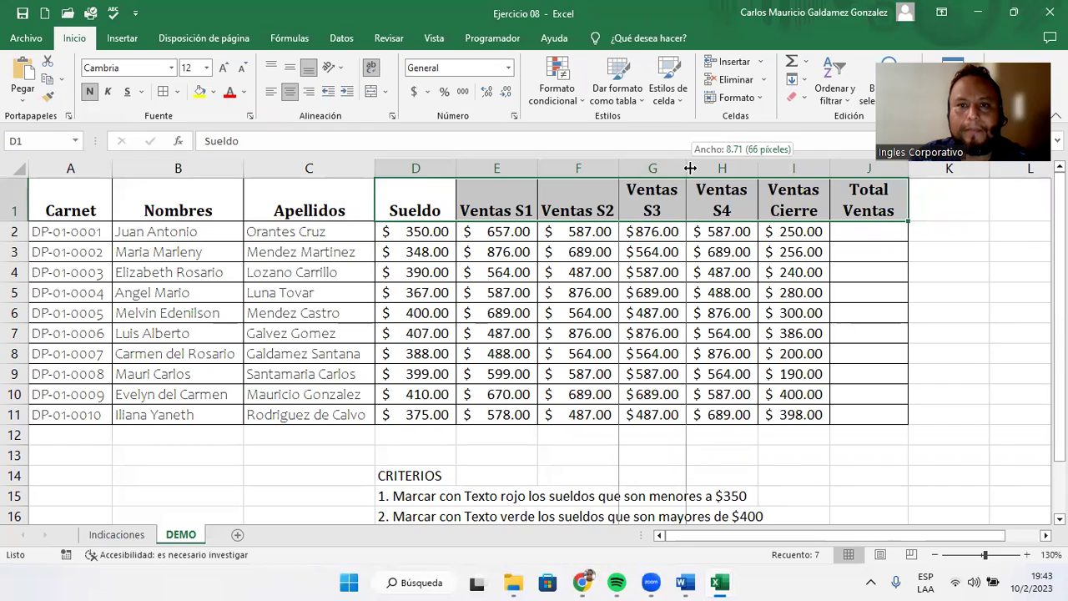
drag(699, 167, 477, 168)
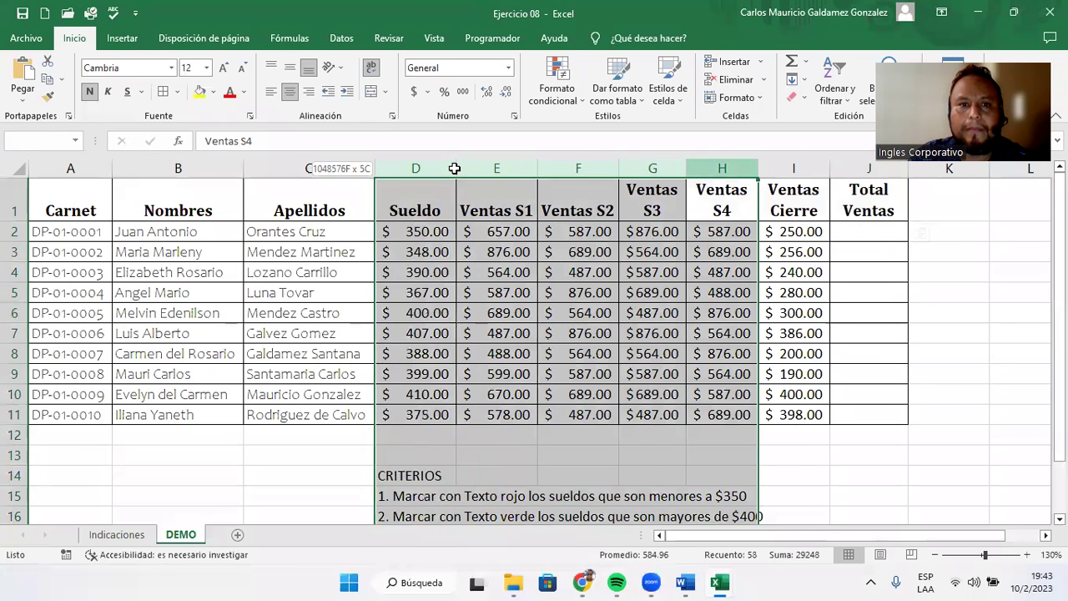
Give columns E–H one equal width via Ancho de columna, then select the sales ranges and J2.
right_click(478, 169)
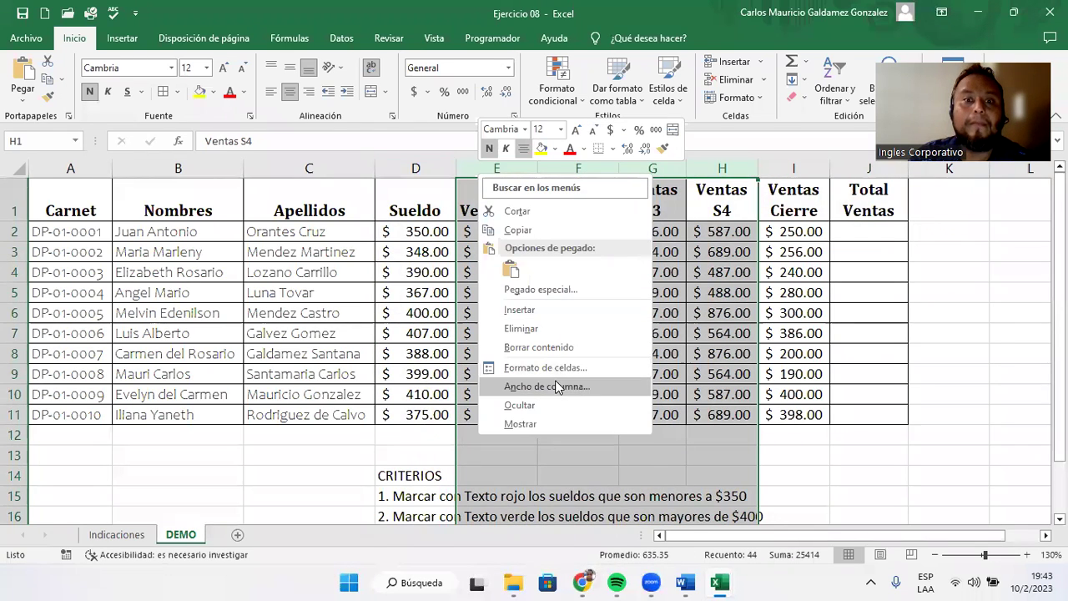
click(555, 387)
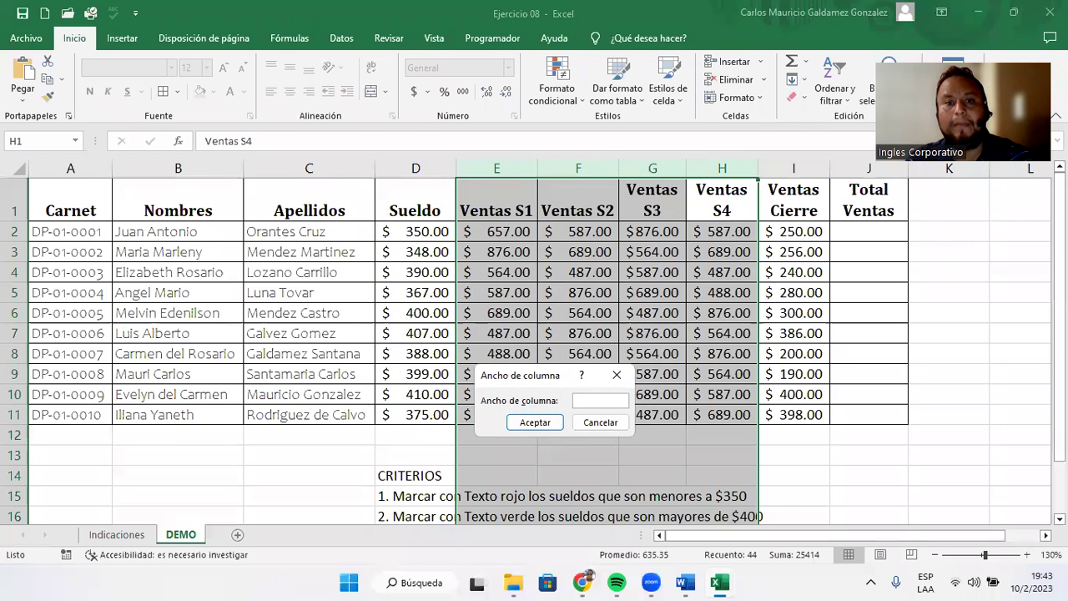
text(9)
key(Return)
click(834, 234)
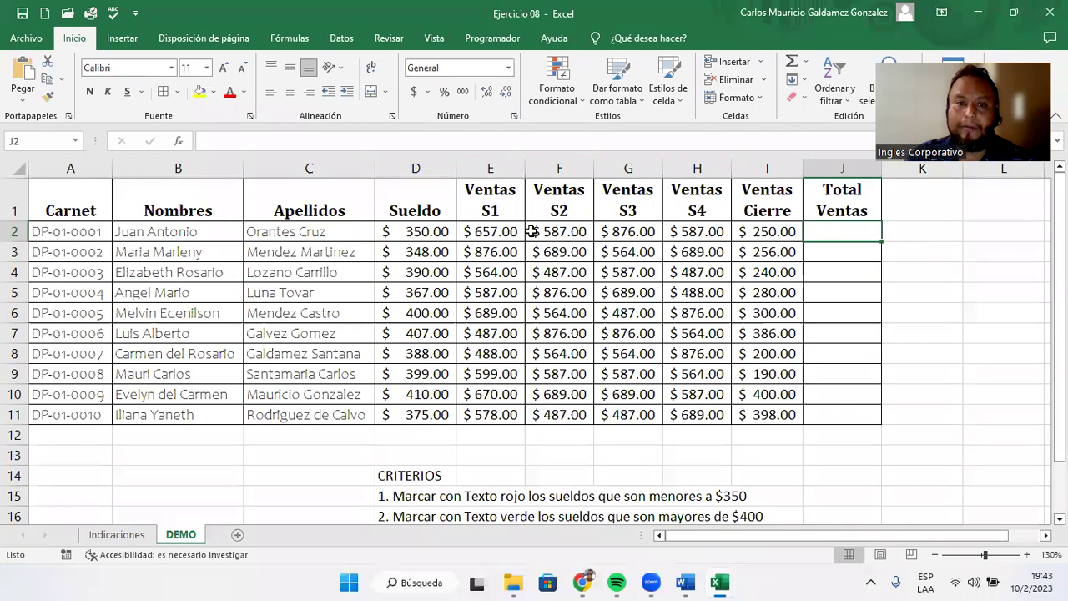
drag(490, 200, 691, 410)
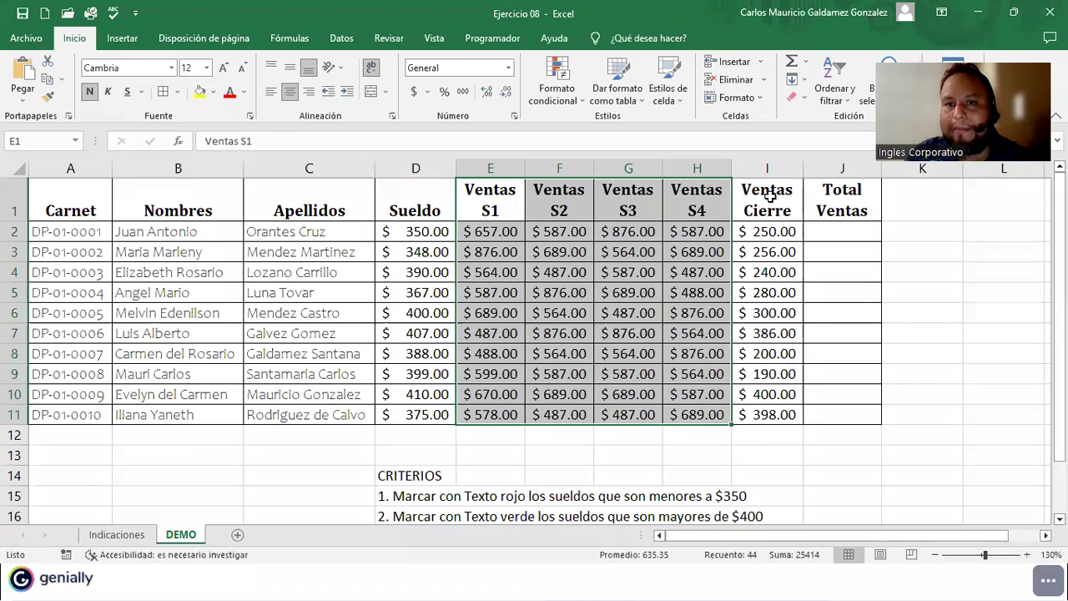
drag(769, 197, 775, 417)
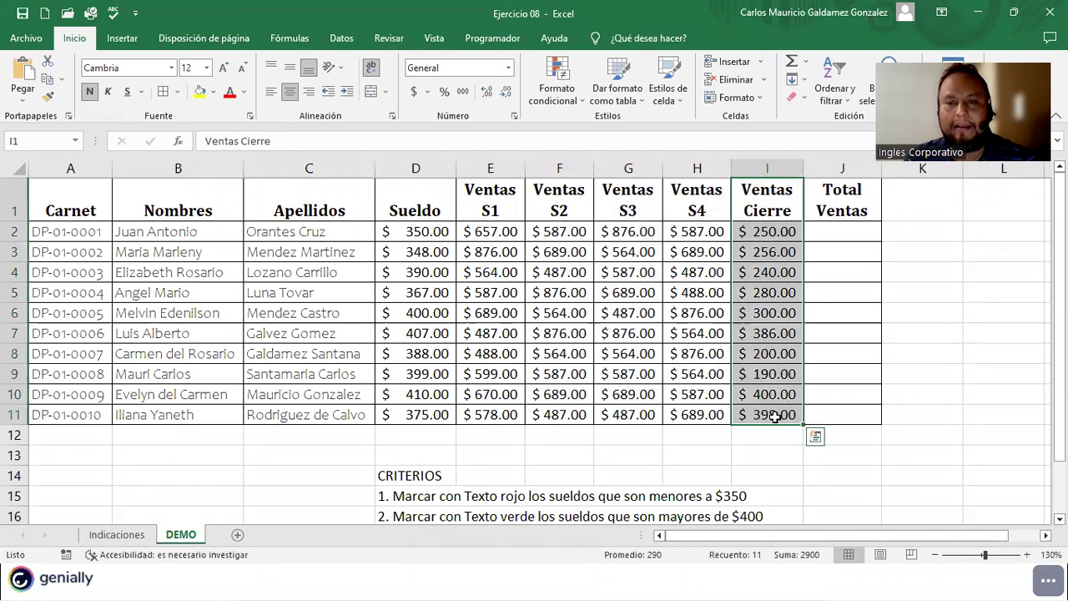
click(817, 230)
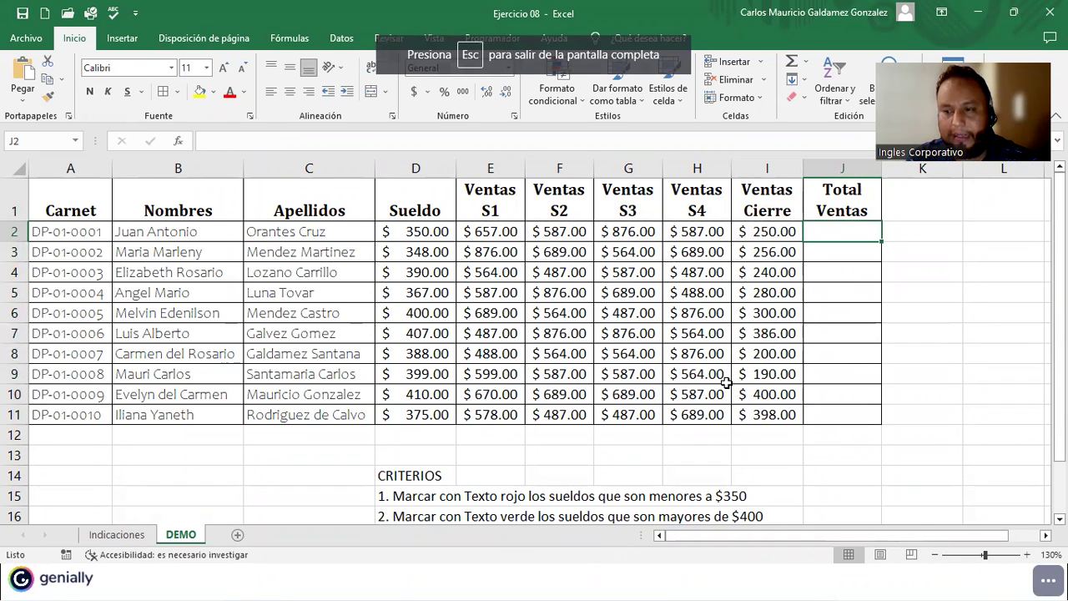
key(super)
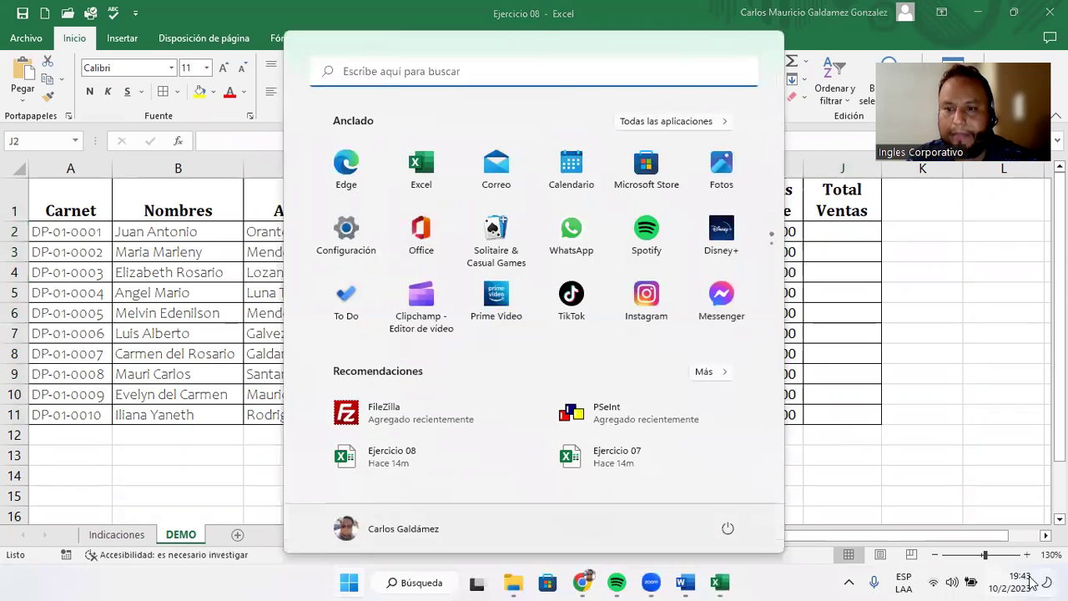
mouse_move(1011, 583)
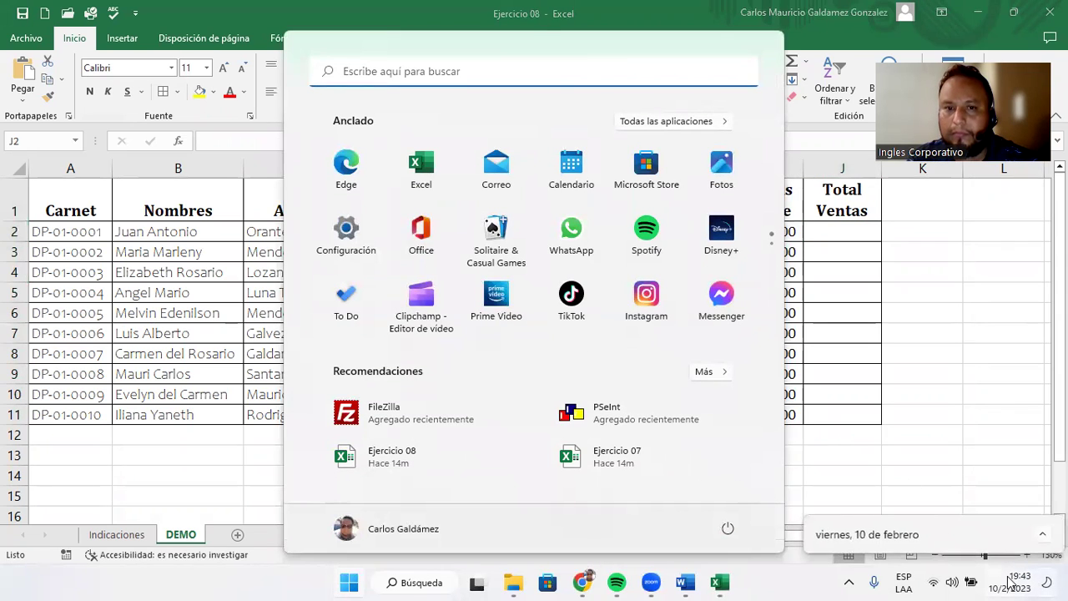
click(1036, 535)
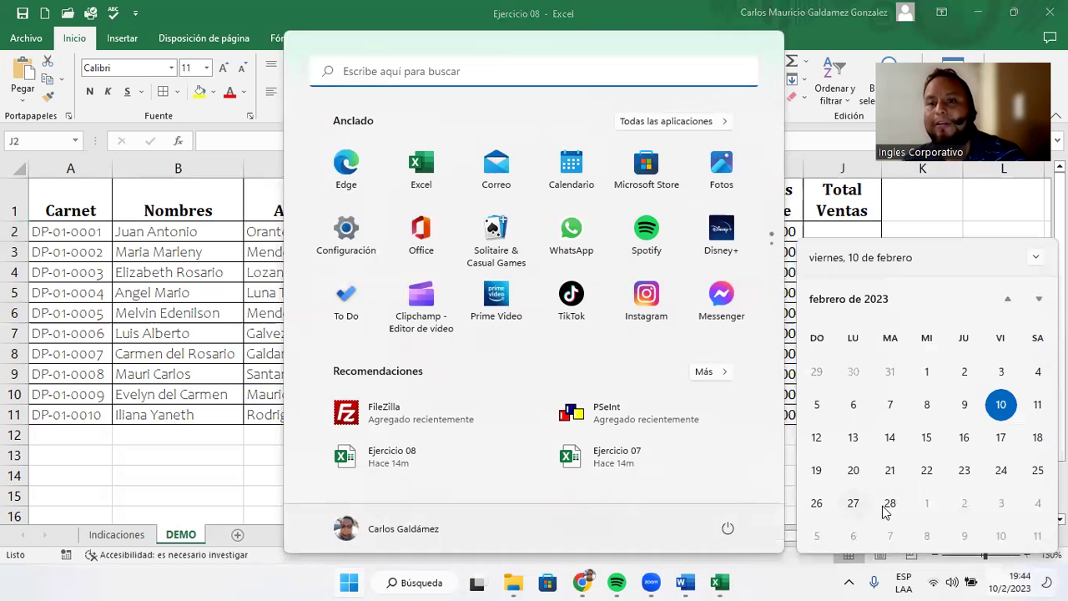
click(822, 227)
click(510, 232)
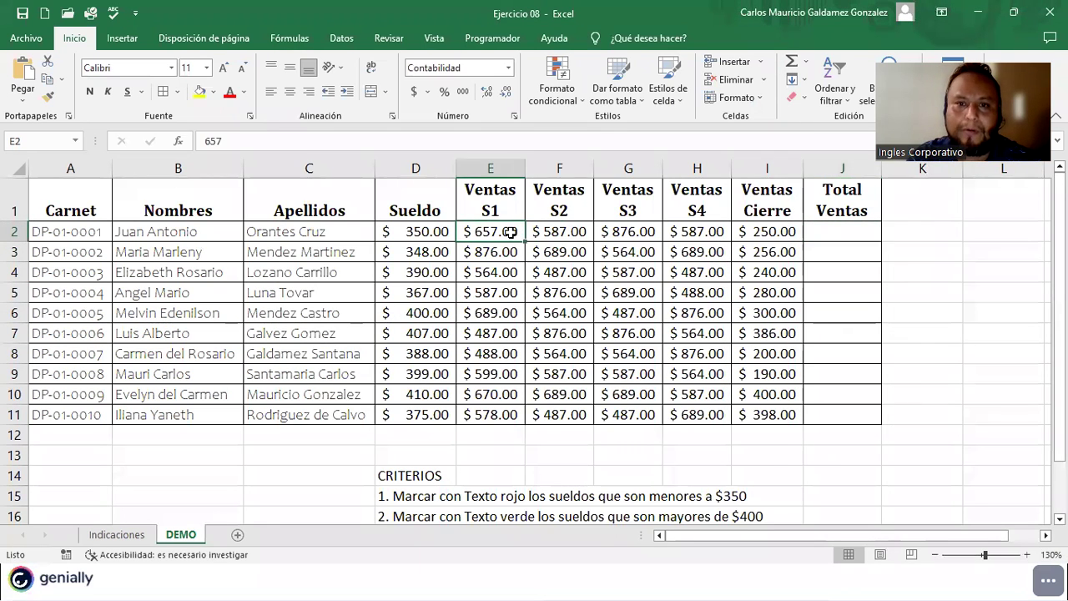
Enter =E2+F2+G2+H2+I2 in J2 to total the first row's five sales columns.
click(809, 234)
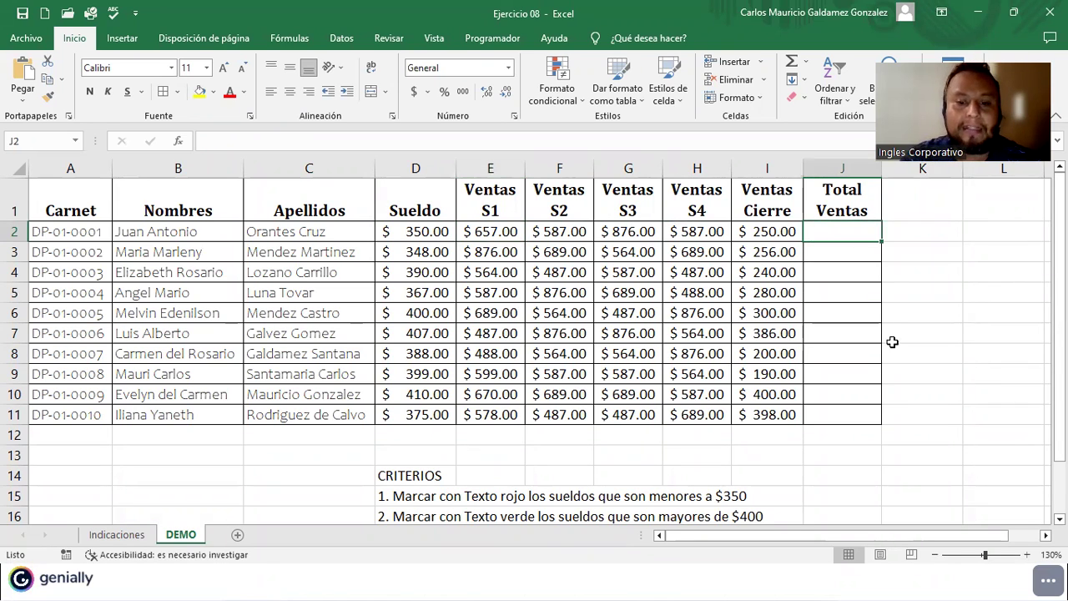
text(=)
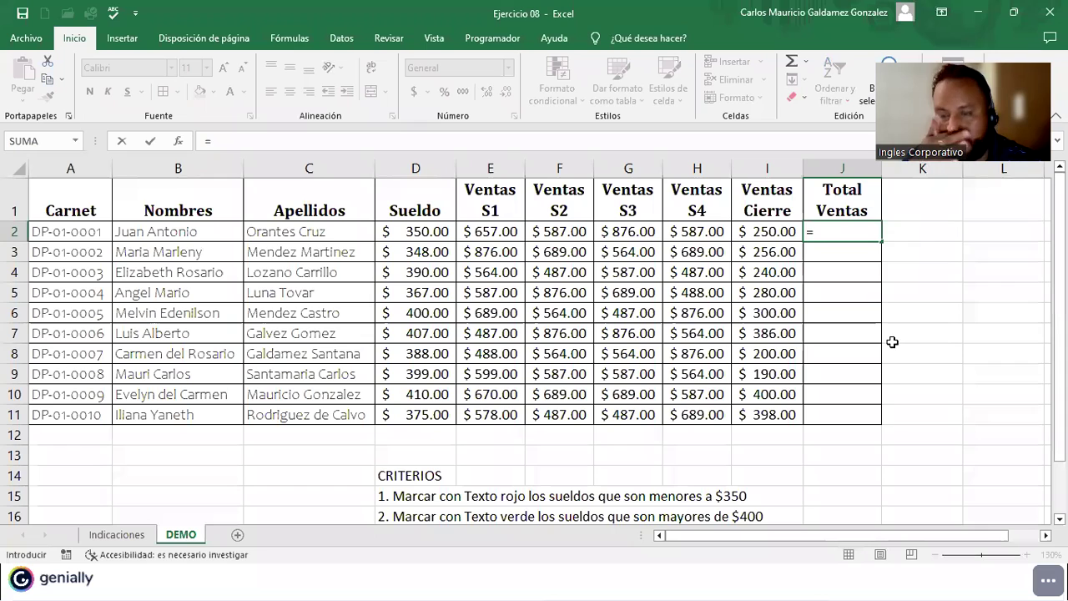
key(Left)
key(Left)
key(Left)
key(Left)
key(Left)
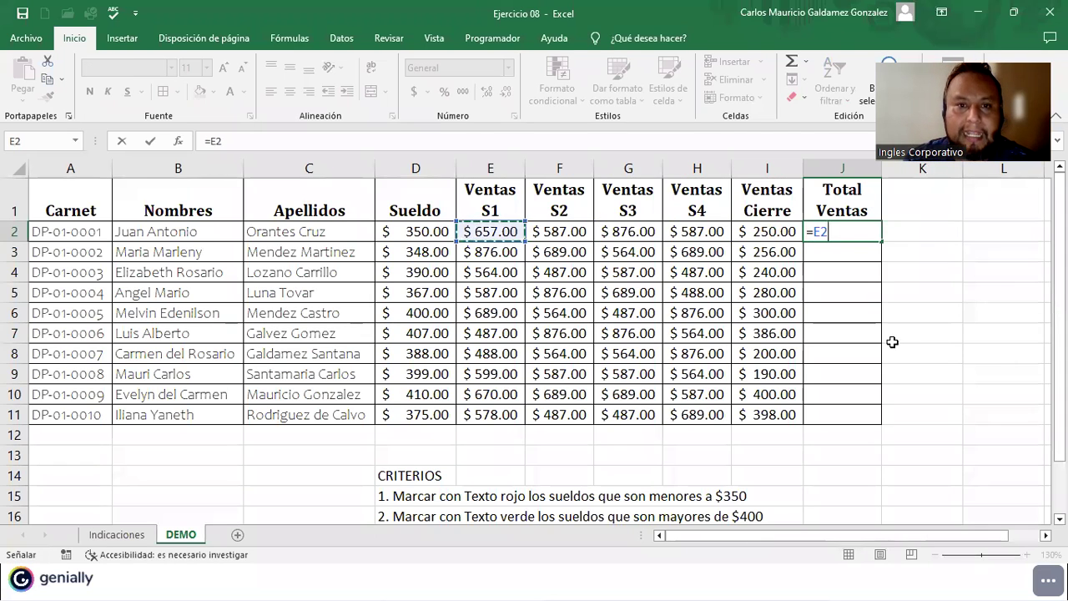
text(+)
key(Left)
key(Left)
key(Left)
key(Left)
key(Left)
key(Right)
text(+)
key(Left)
key(Left)
key(Left)
text(+)
key(Left)
key(Left)
text(+)
key(Left)
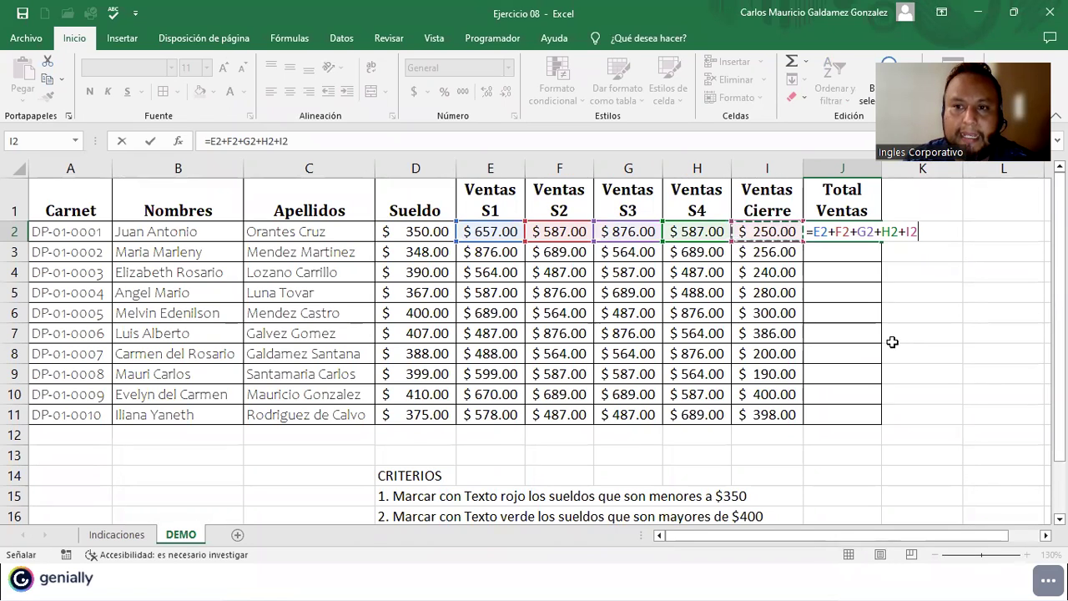
key(Return)
Copy the total formula down to J11, giving $2,957.00 through $2,639.00.
key(Up)
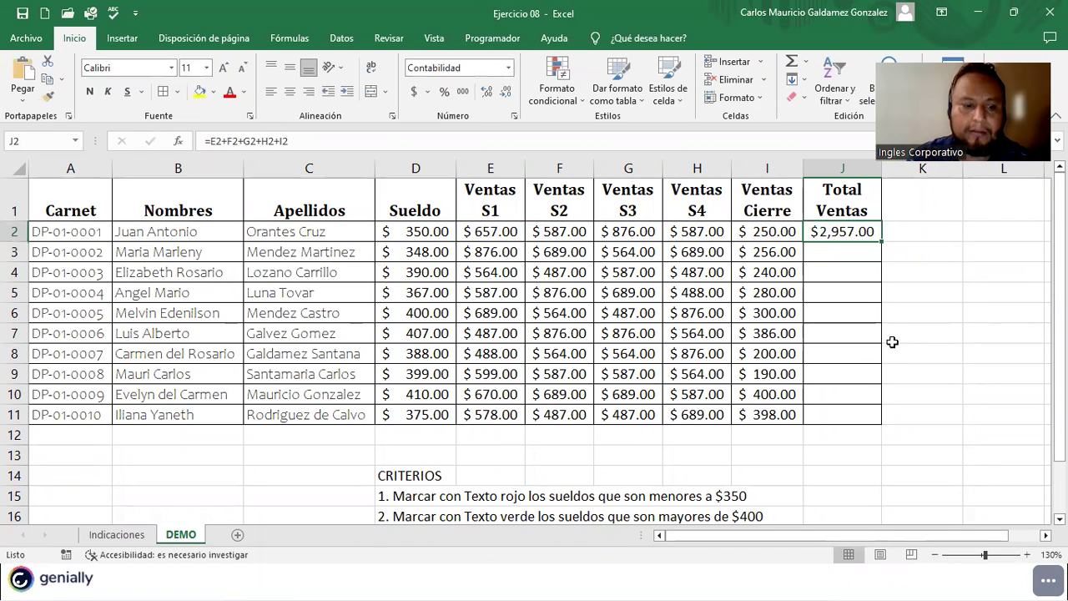
double_click(882, 243)
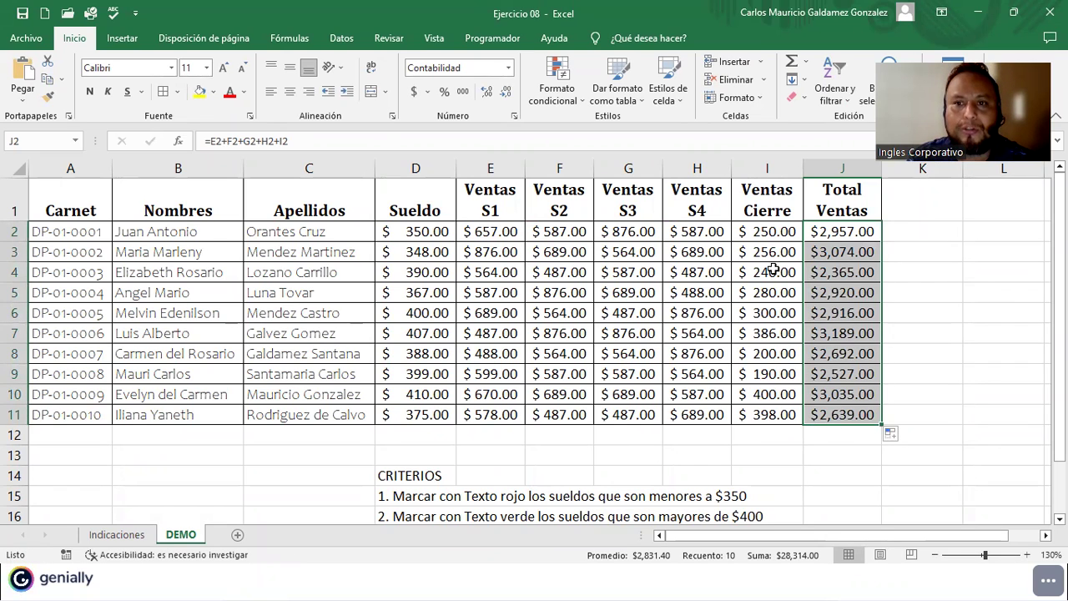
click(809, 286)
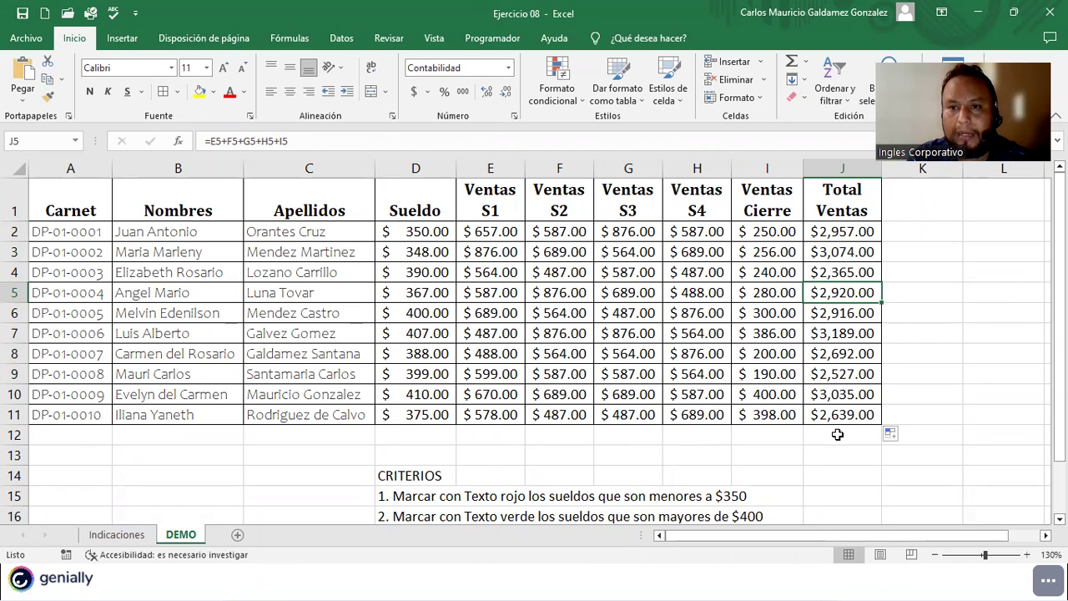
click(895, 207)
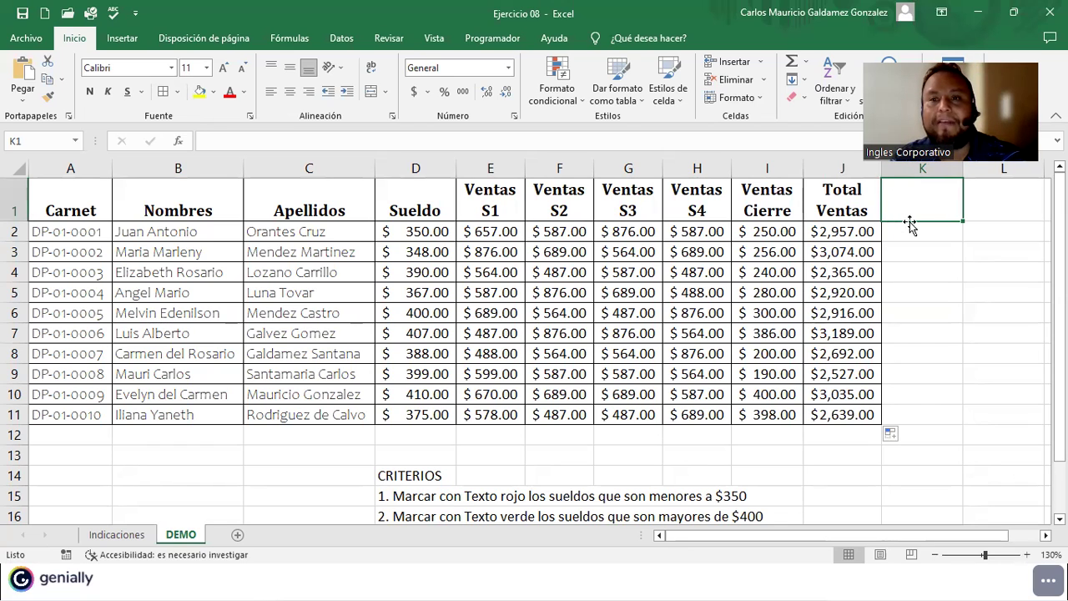
Put a % Venta heading in K1 and narrow column K so it wraps onto two lines.
text(% Venta)
key(Return)
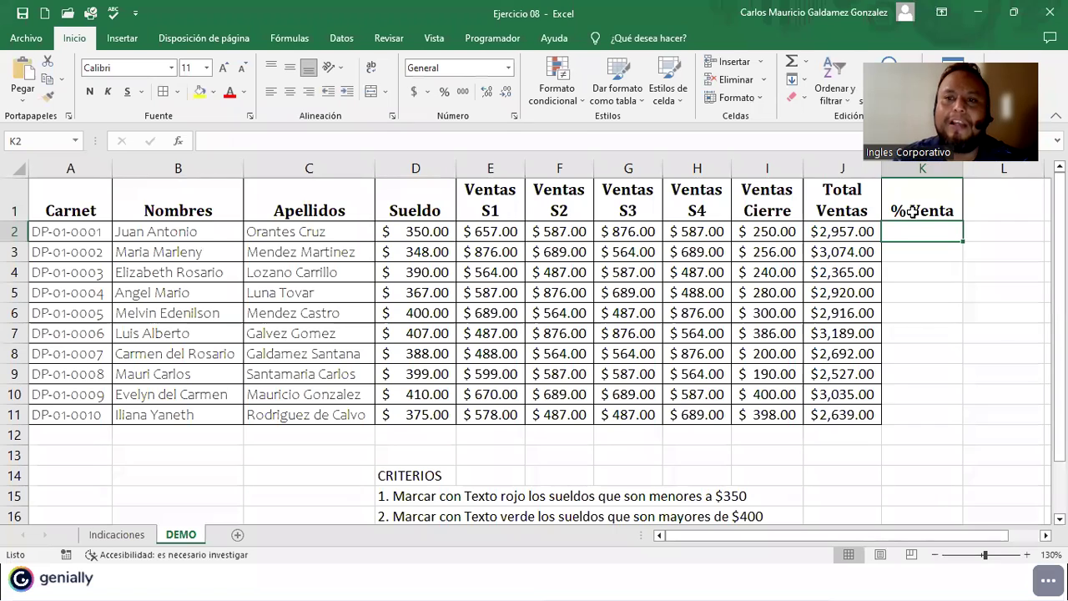
drag(961, 172, 937, 172)
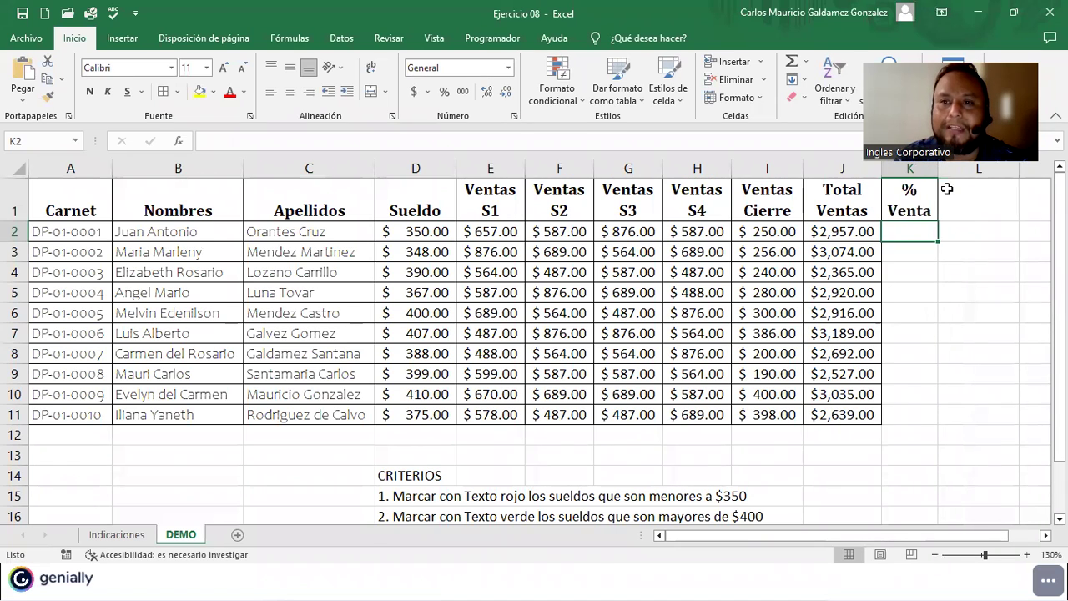
click(927, 196)
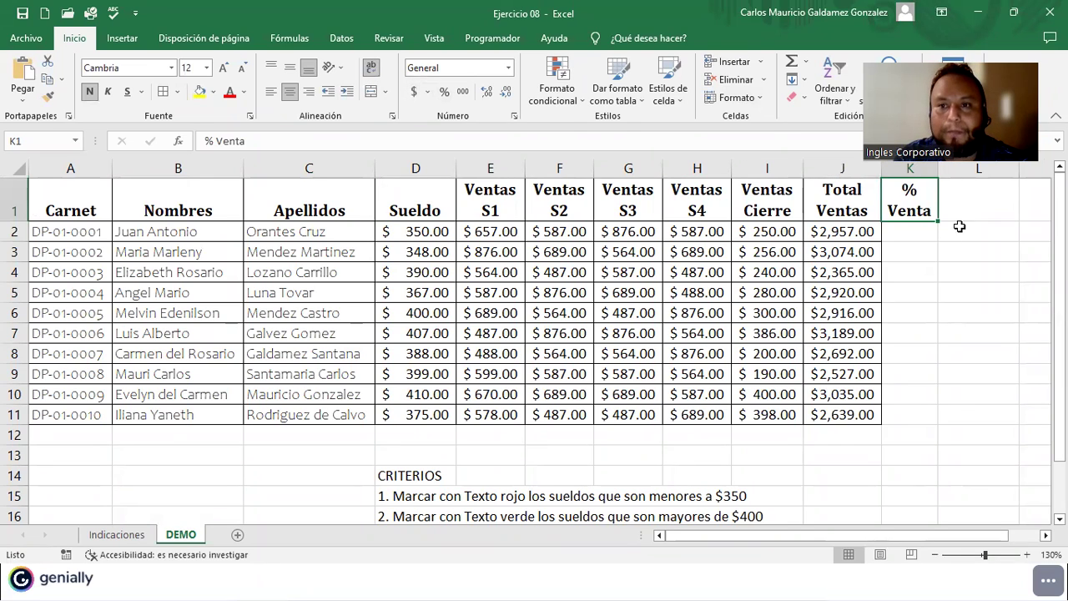
click(916, 231)
click(835, 434)
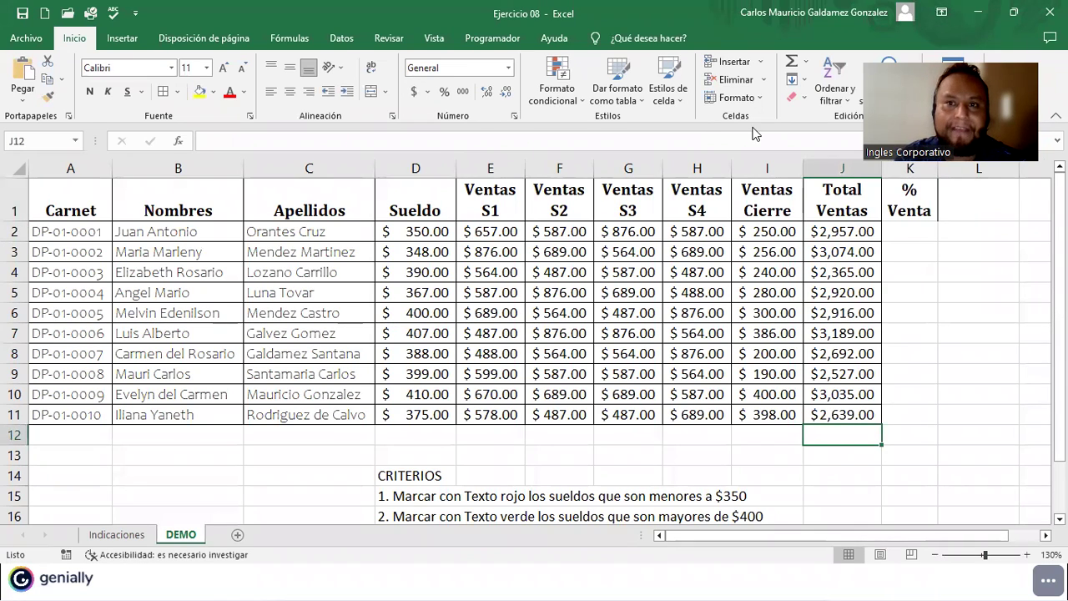
Begin the J12 grand total formula by adding J2 through J6.
text(=)
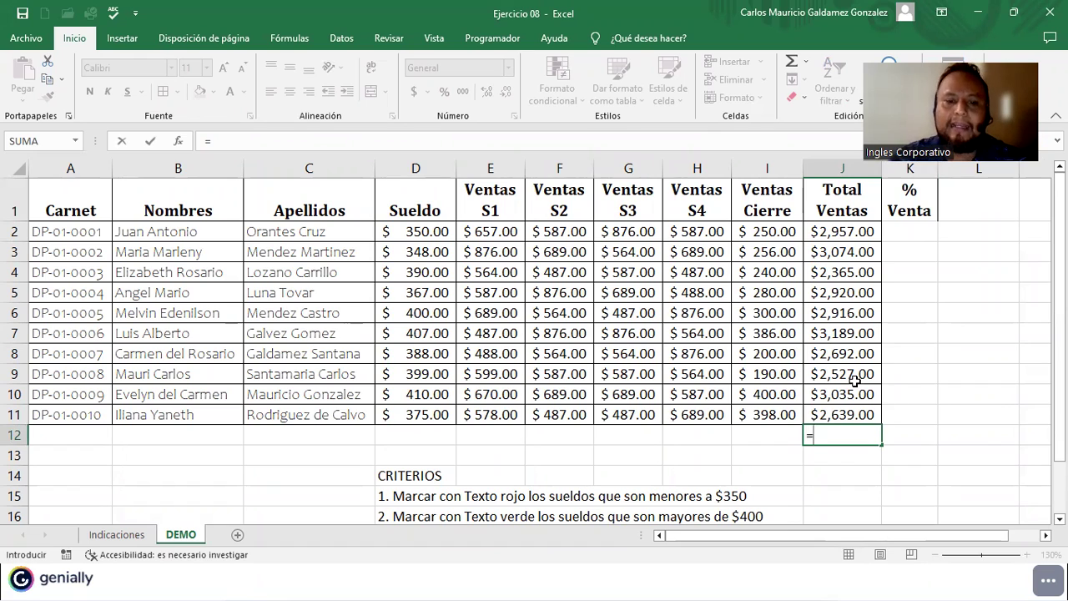
text(SUM)
key(BackSpace)
key(BackSpace)
key(BackSpace)
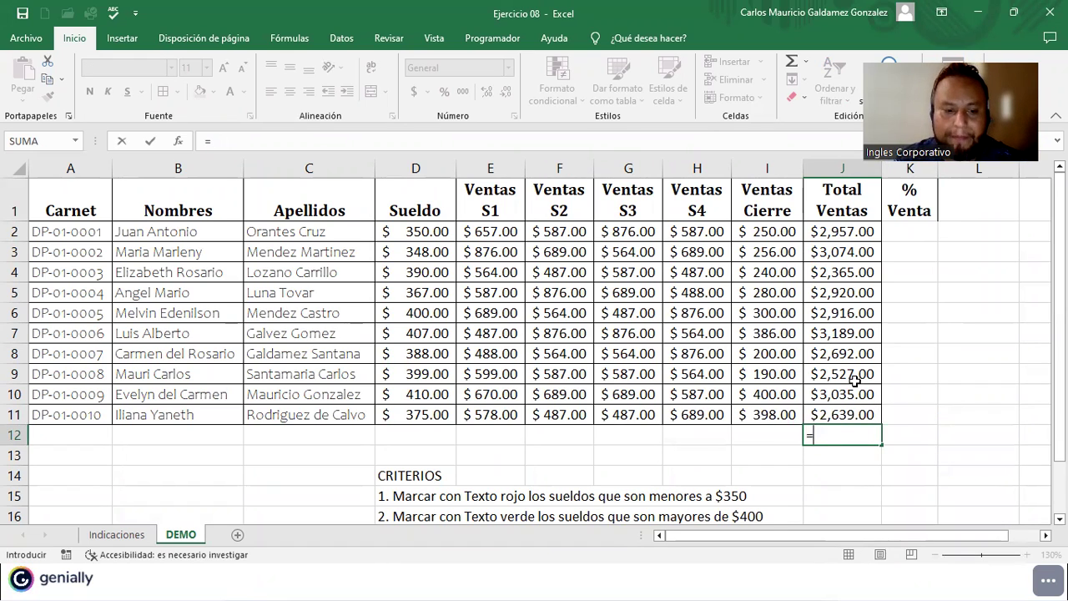
click(832, 235)
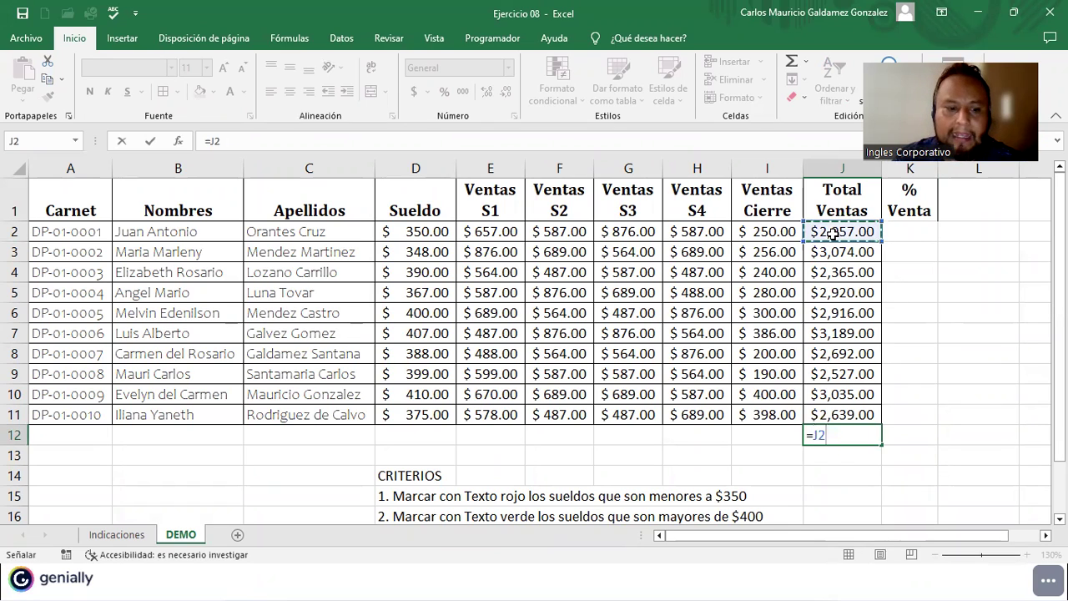
key(F8)
key(BackSpace)
key(BackSpace)
key(BackSpace)
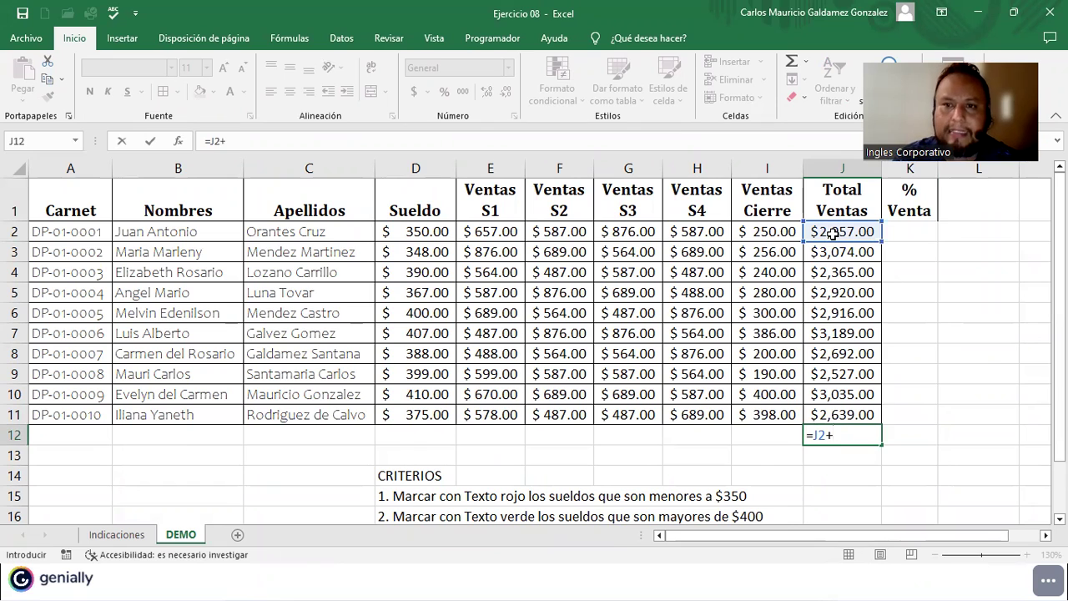
click(828, 259)
text(+)
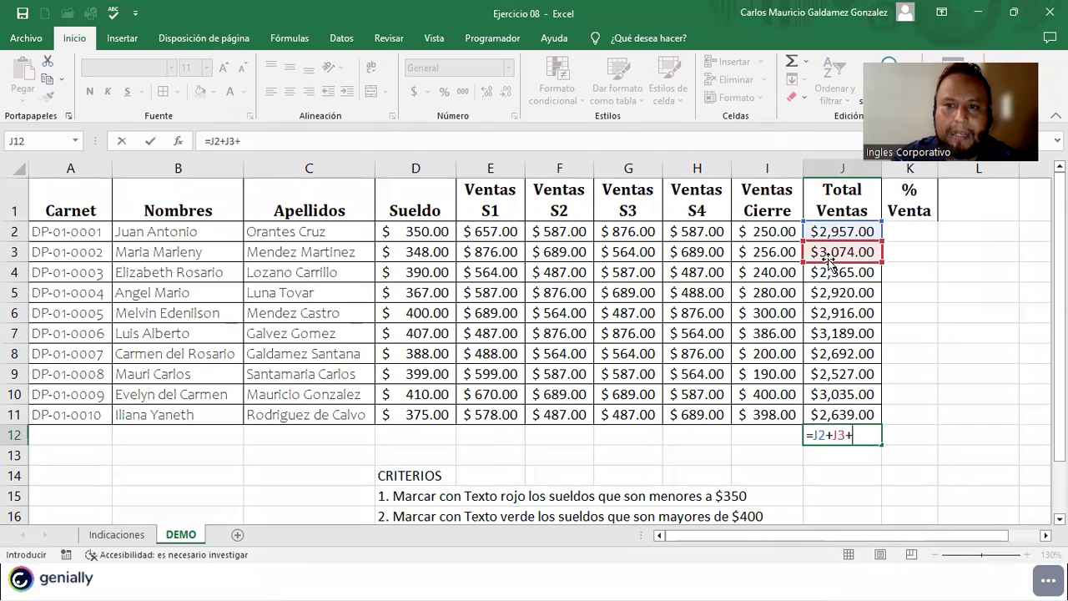
click(833, 272)
text(+)
click(844, 293)
text(+)
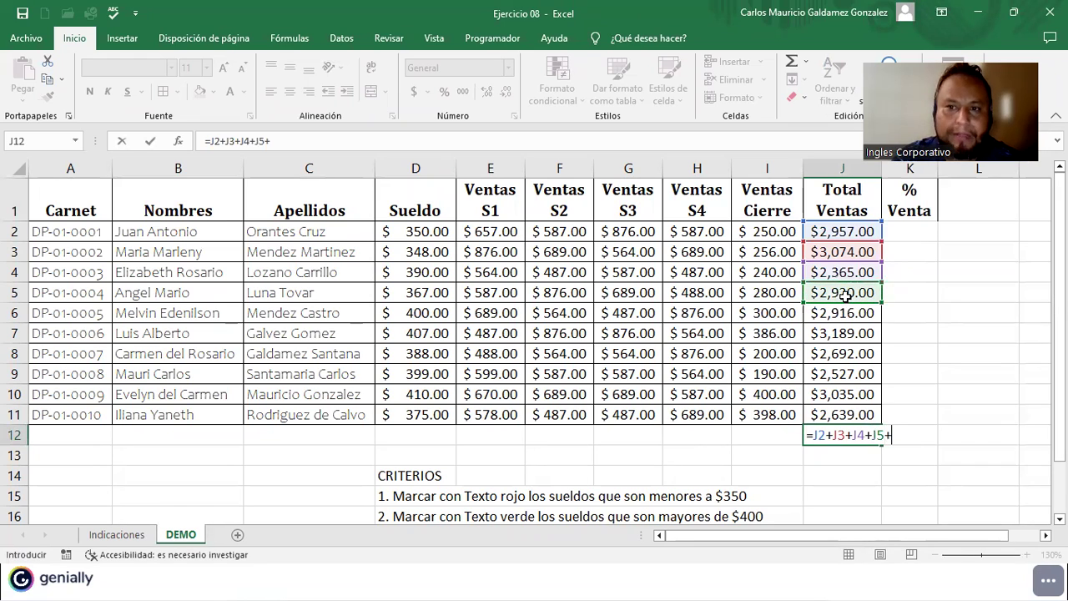
click(848, 312)
Add J7 through J11 to the grand total and accept Excel's suggested formula correction.
text(+)
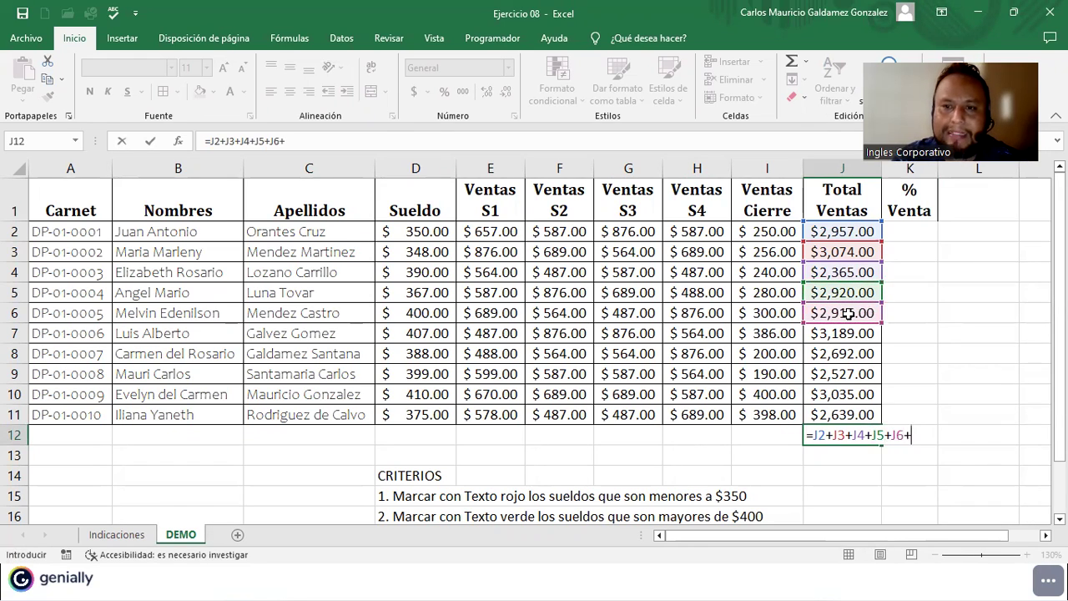
click(853, 334)
text(+)
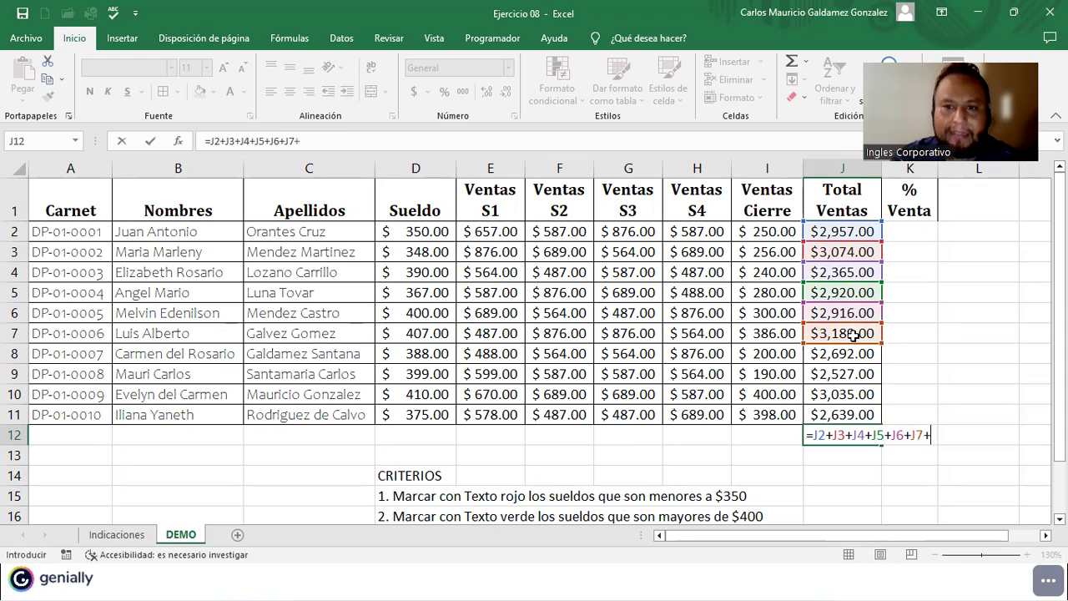
click(858, 352)
text(+)
click(857, 374)
text(+)
click(857, 392)
text(+)
click(866, 414)
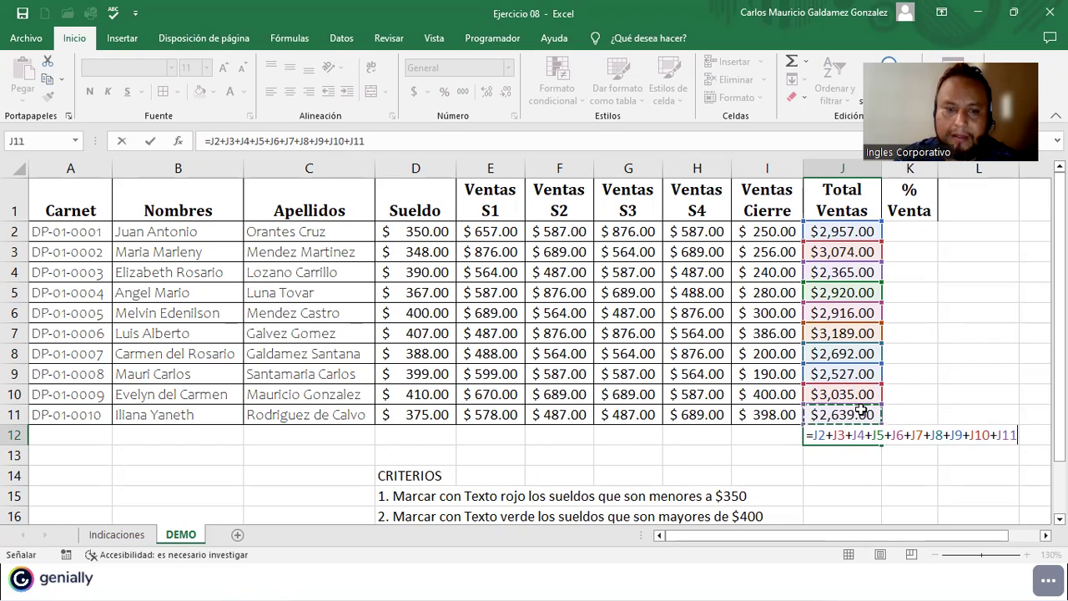
text(+)
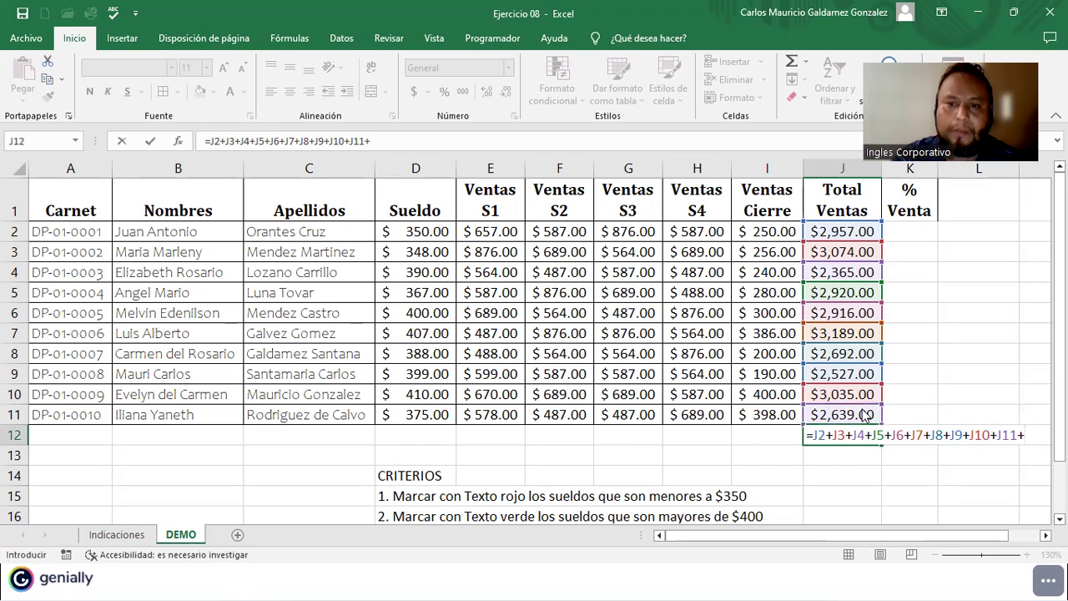
key(Return)
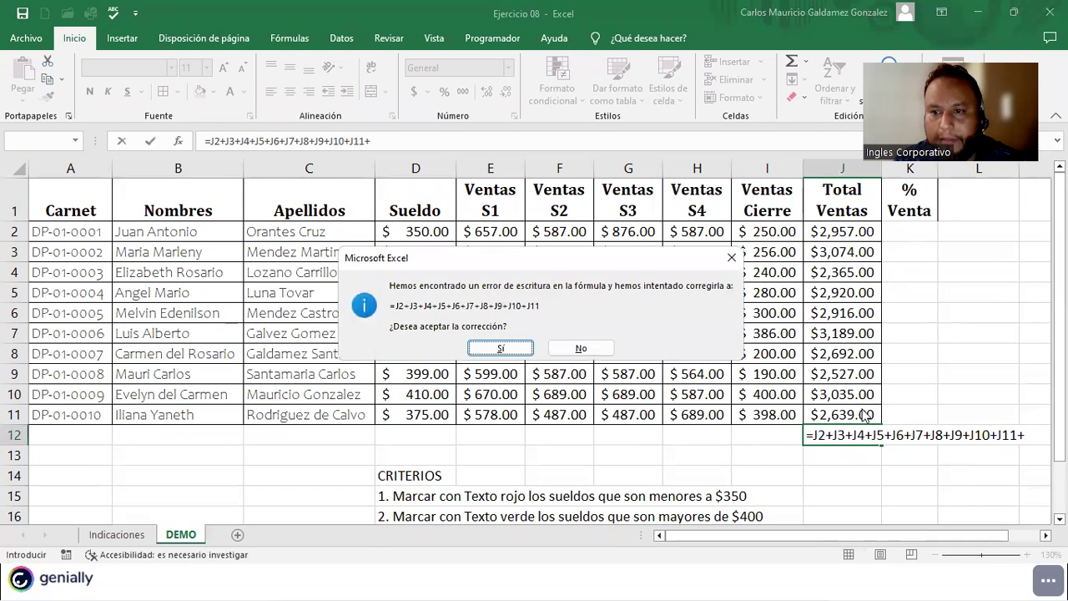
key(Return)
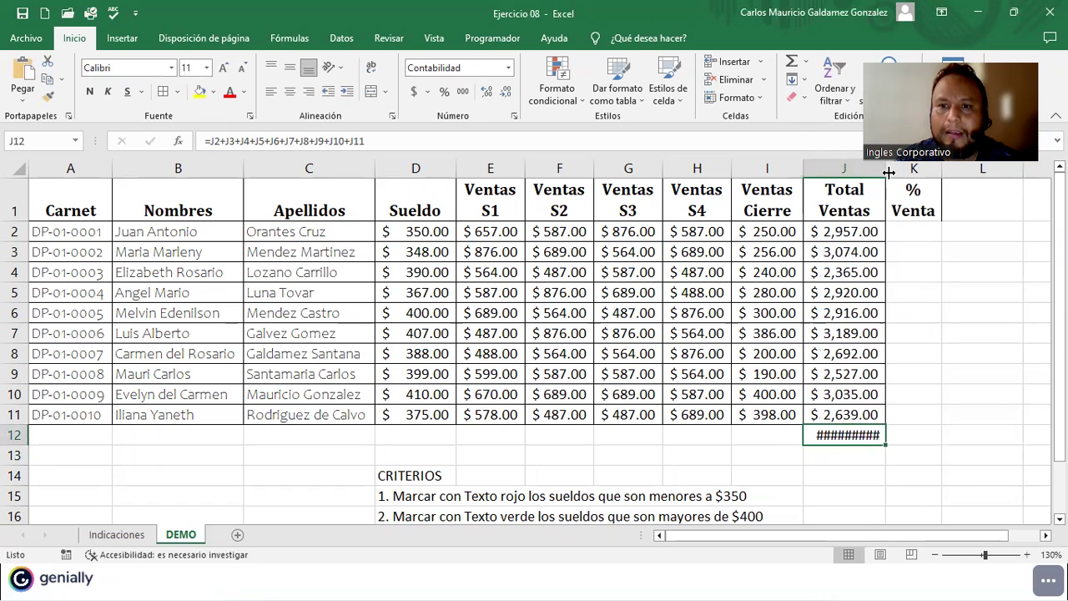
drag(884, 171, 889, 172)
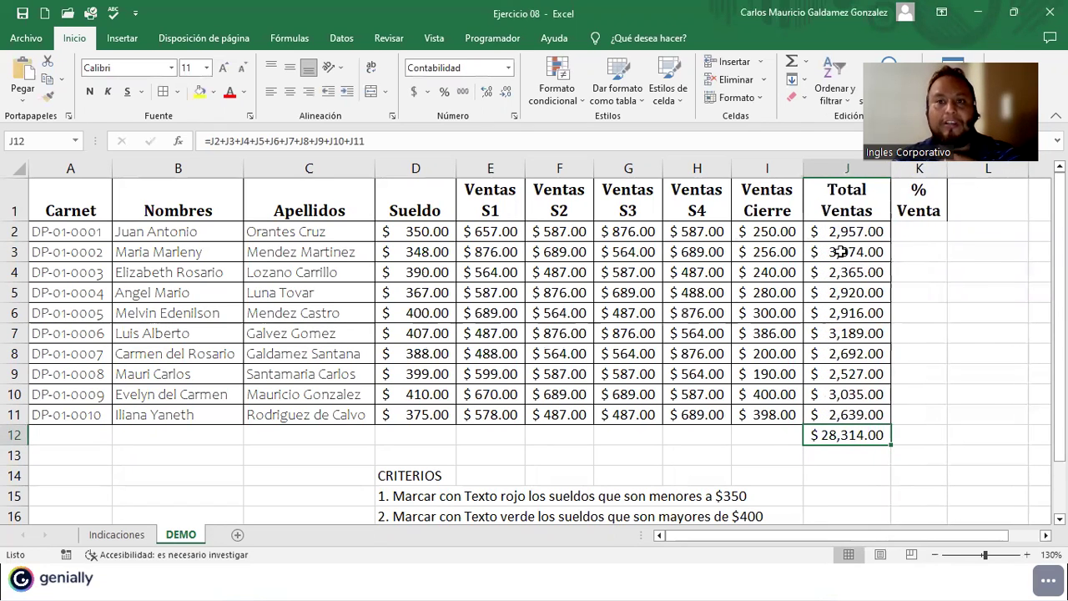
drag(836, 231, 837, 435)
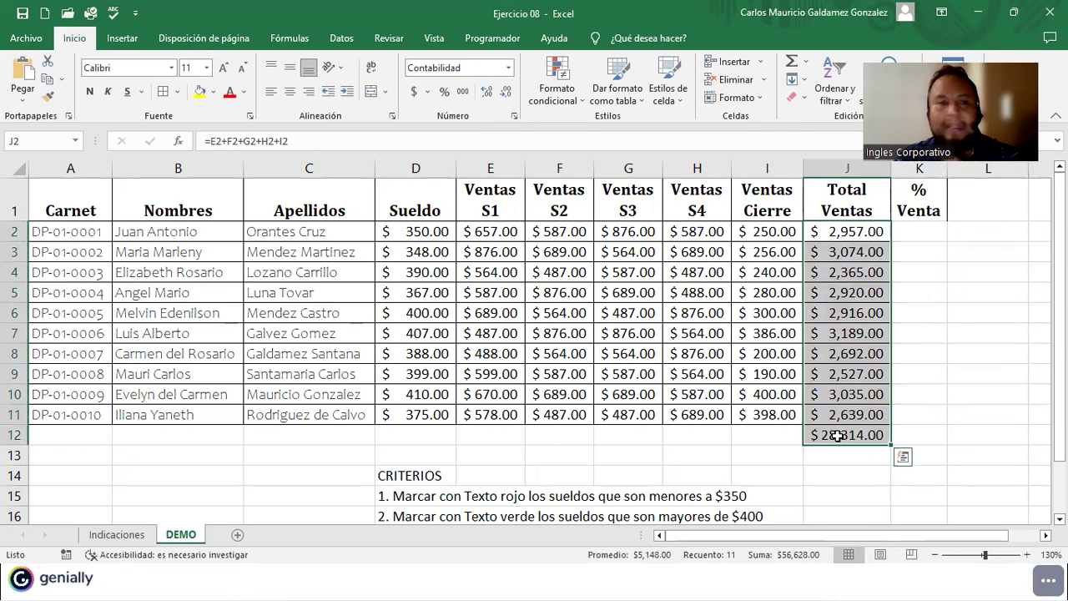
click(162, 93)
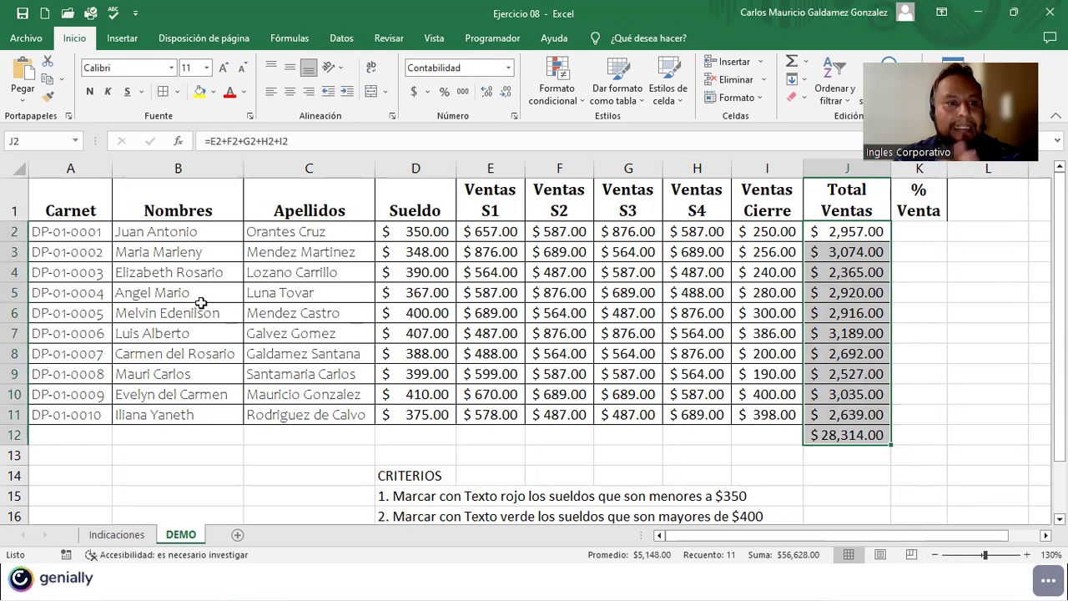
click(117, 409)
click(810, 433)
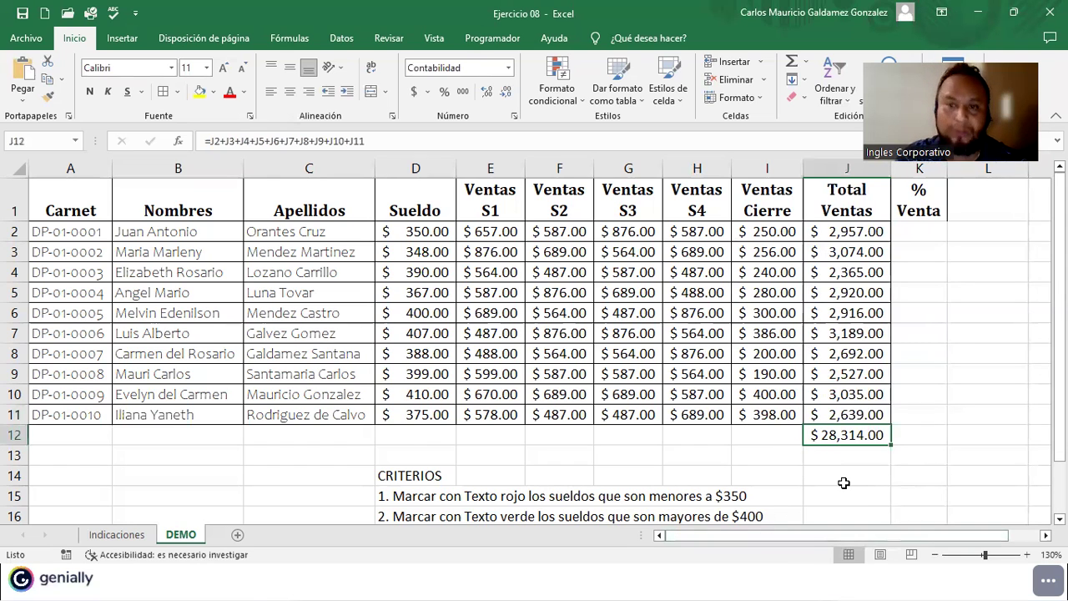
drag(901, 208, 906, 415)
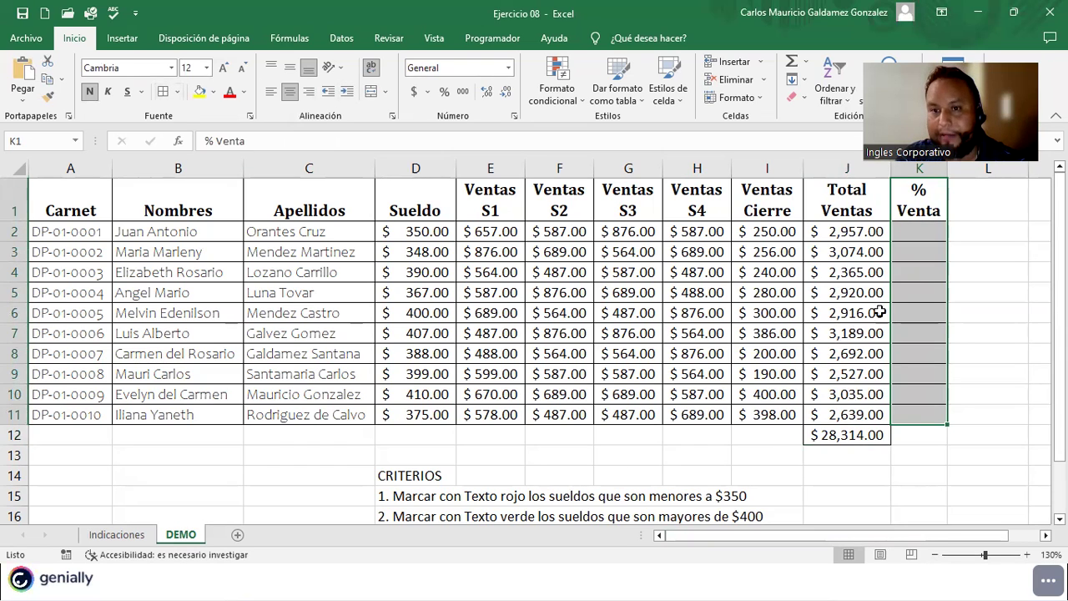
click(898, 287)
click(911, 192)
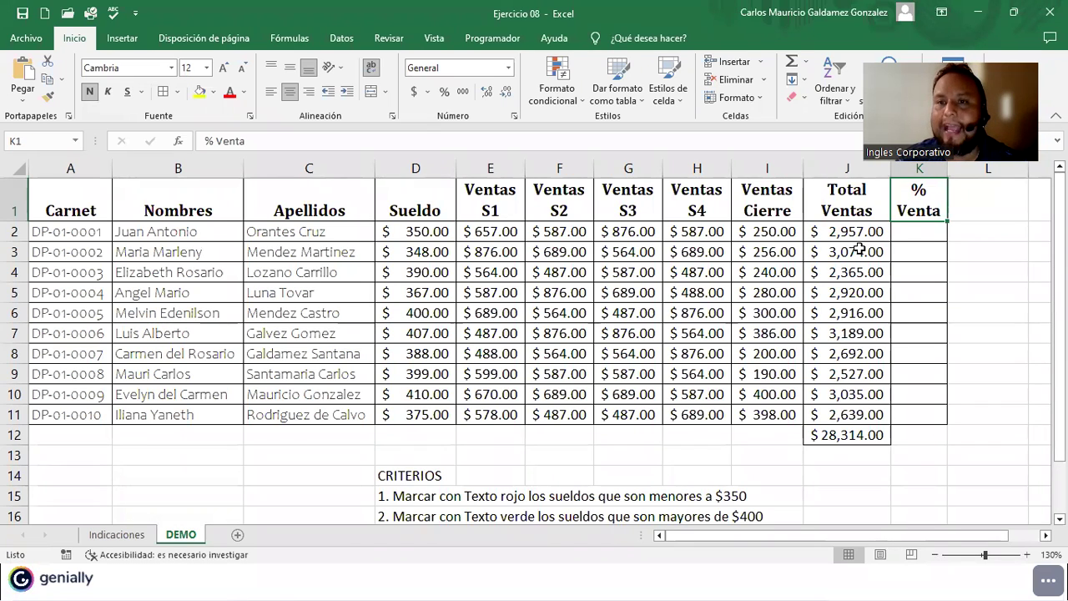
click(917, 232)
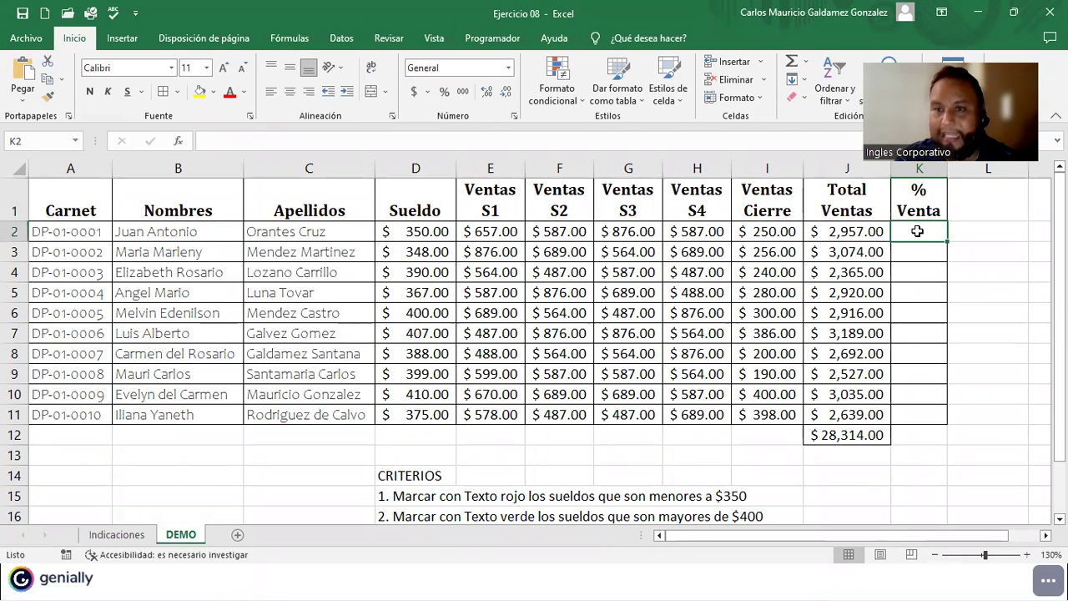
click(851, 435)
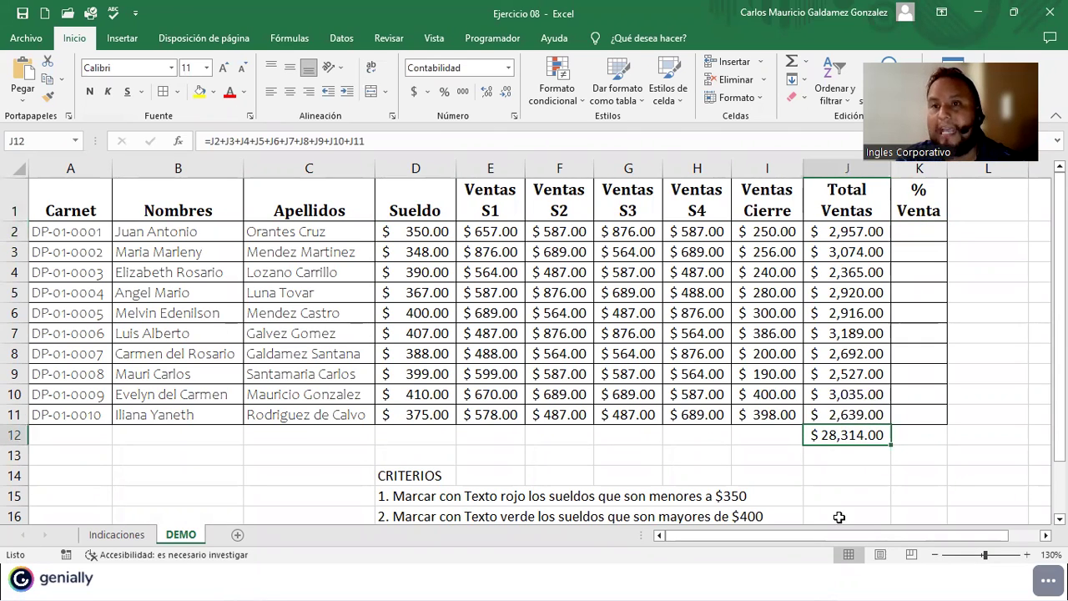
click(906, 231)
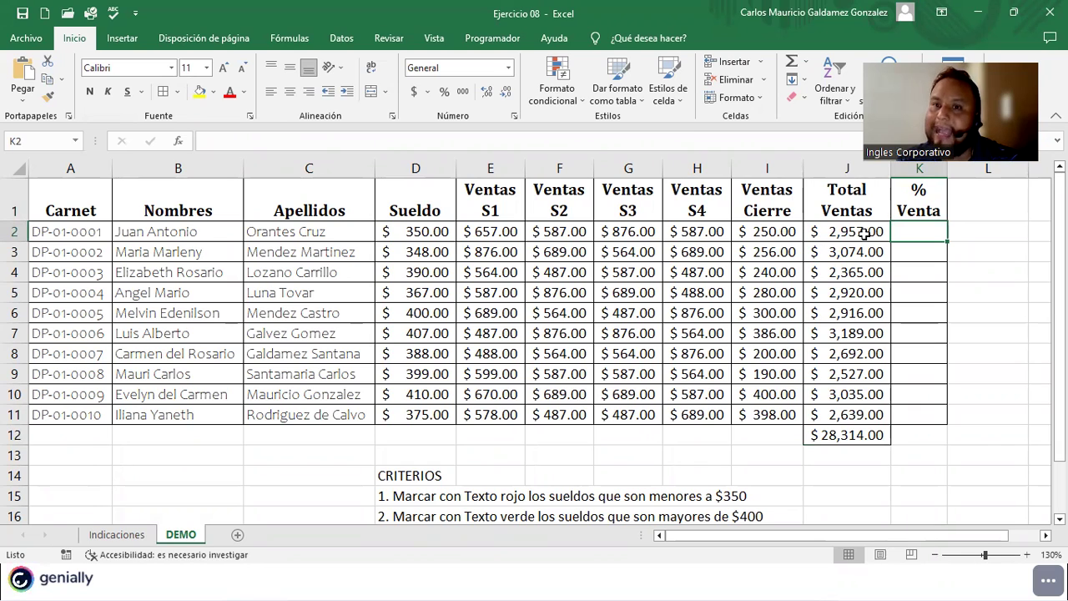
click(845, 233)
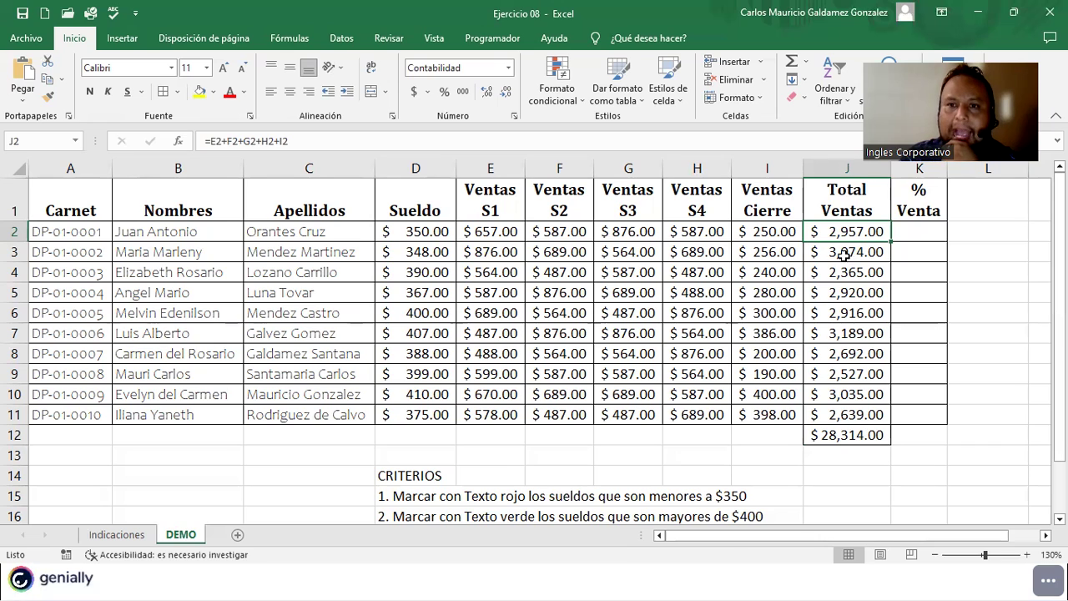
drag(843, 232, 850, 423)
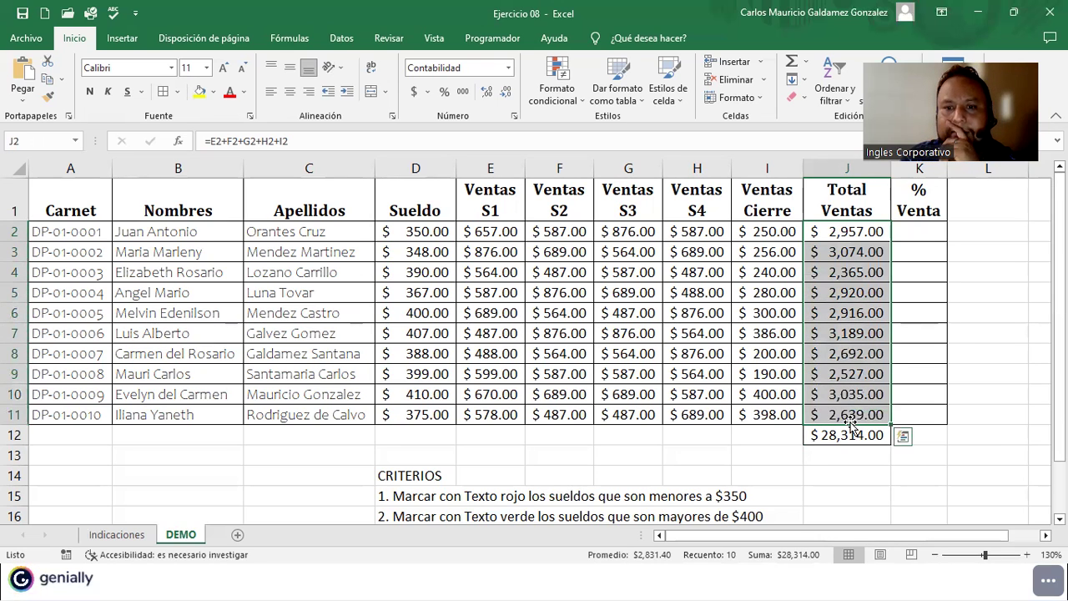
click(837, 232)
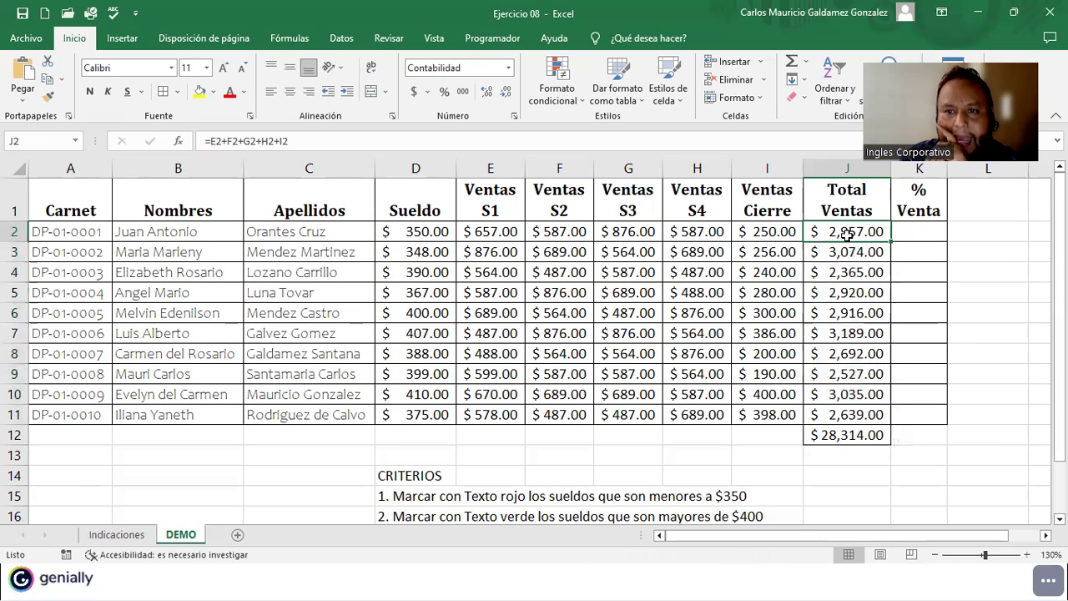
click(845, 436)
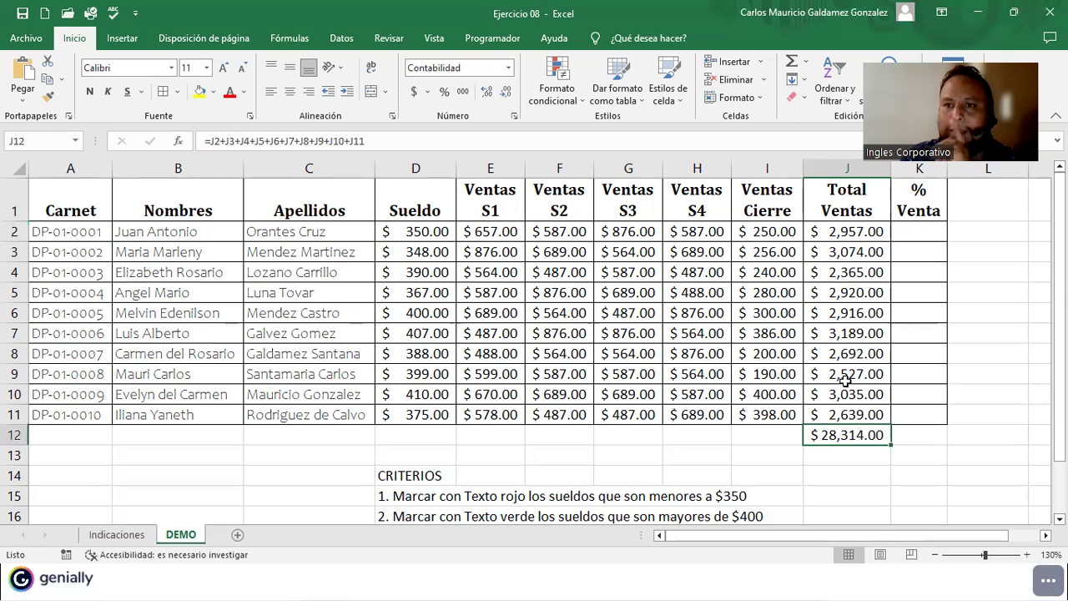
click(901, 231)
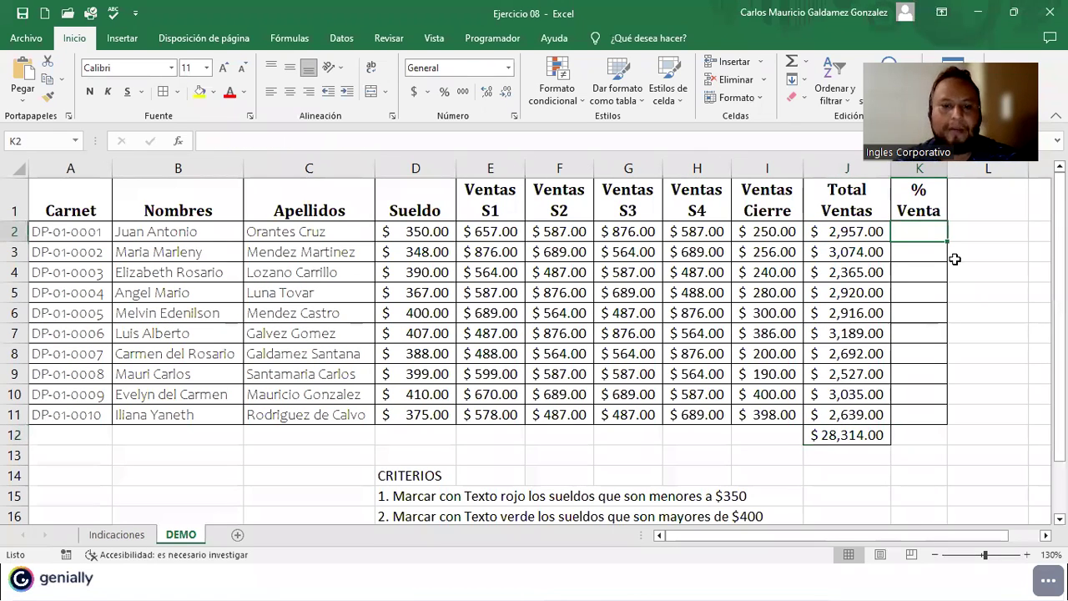
Enter =J2/$J$12 in K2, showing a 0.1044 share of the grand total.
text(=)
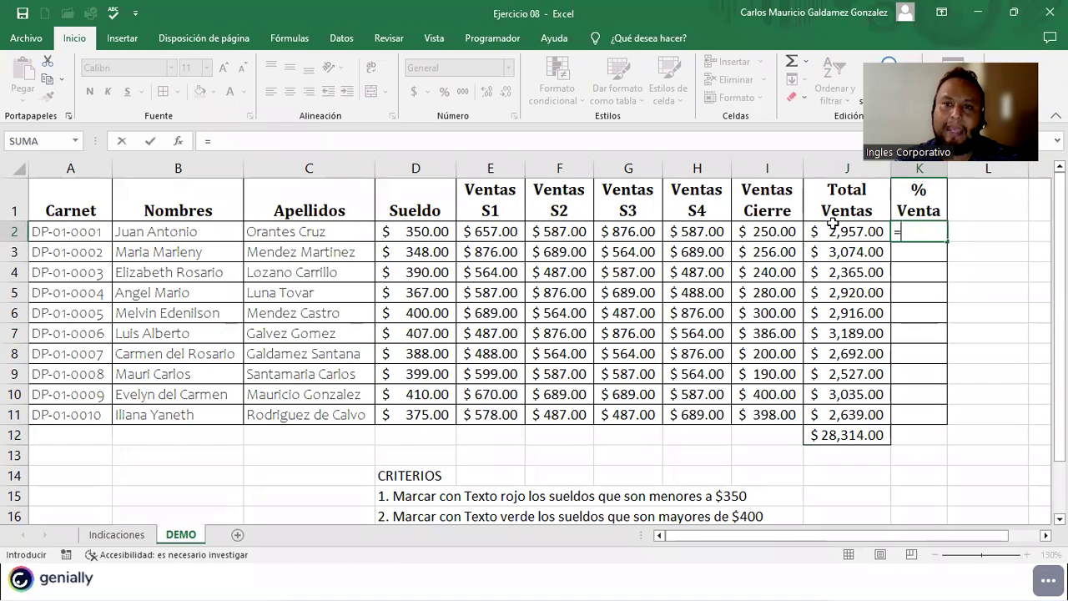
click(834, 230)
text(7)
key(BackSpace)
text(8)
key(BackSpace)
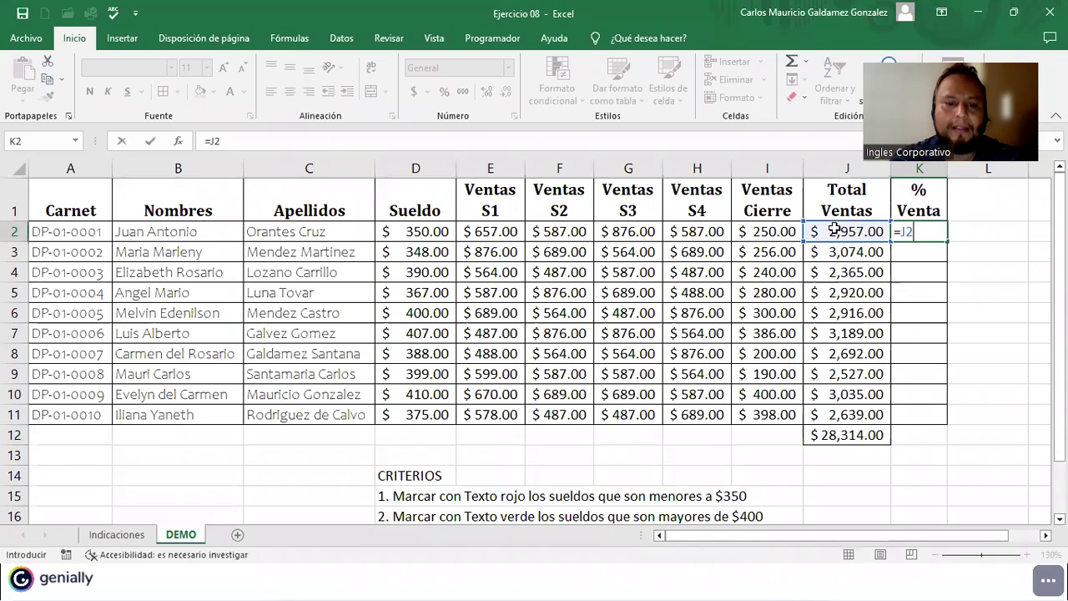
click(832, 437)
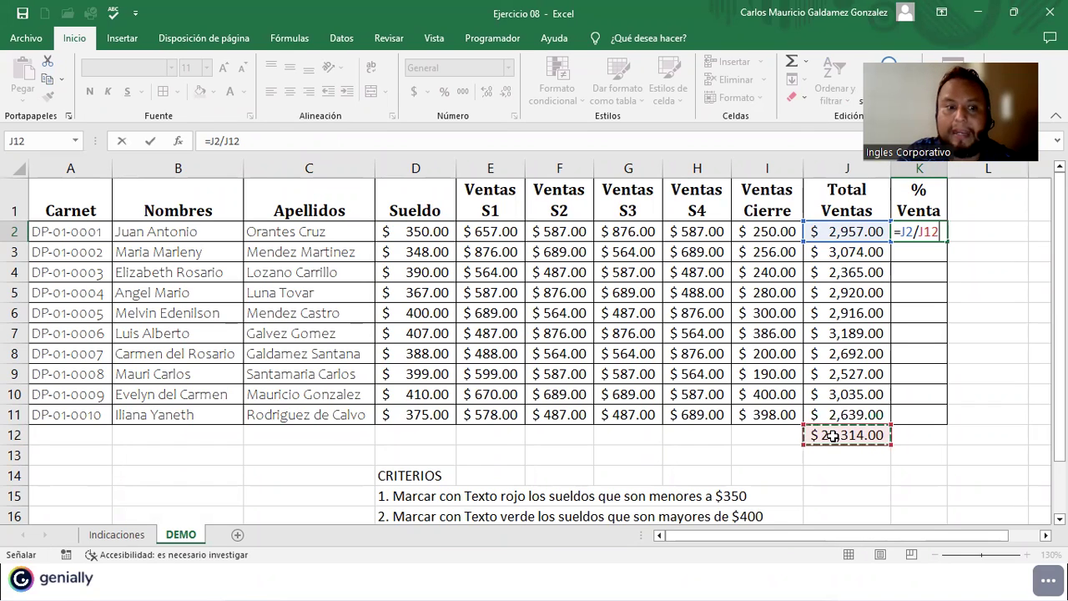
key(F4)
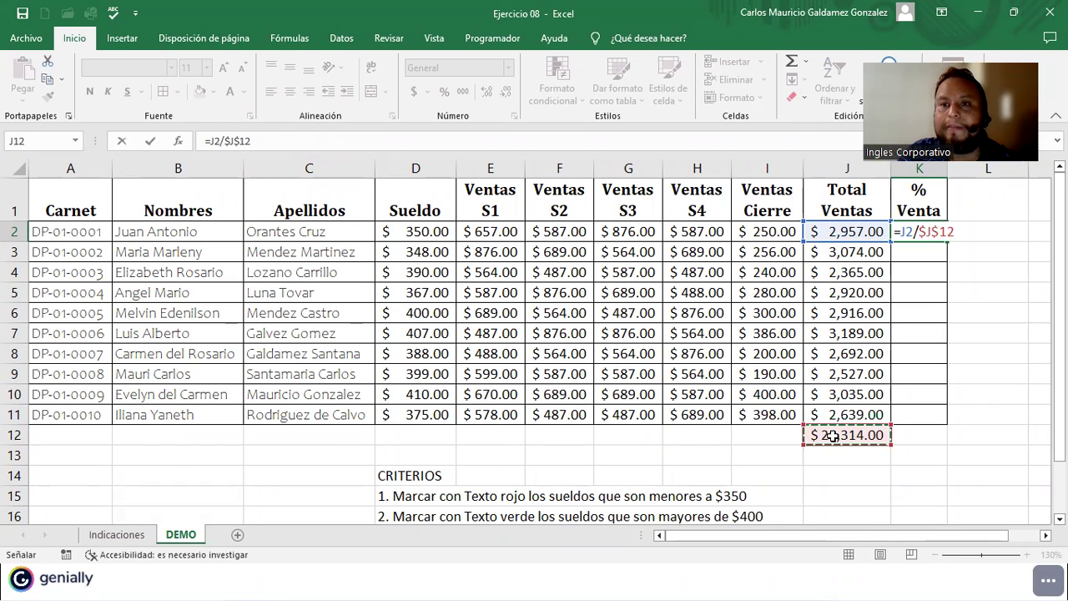
key(Return)
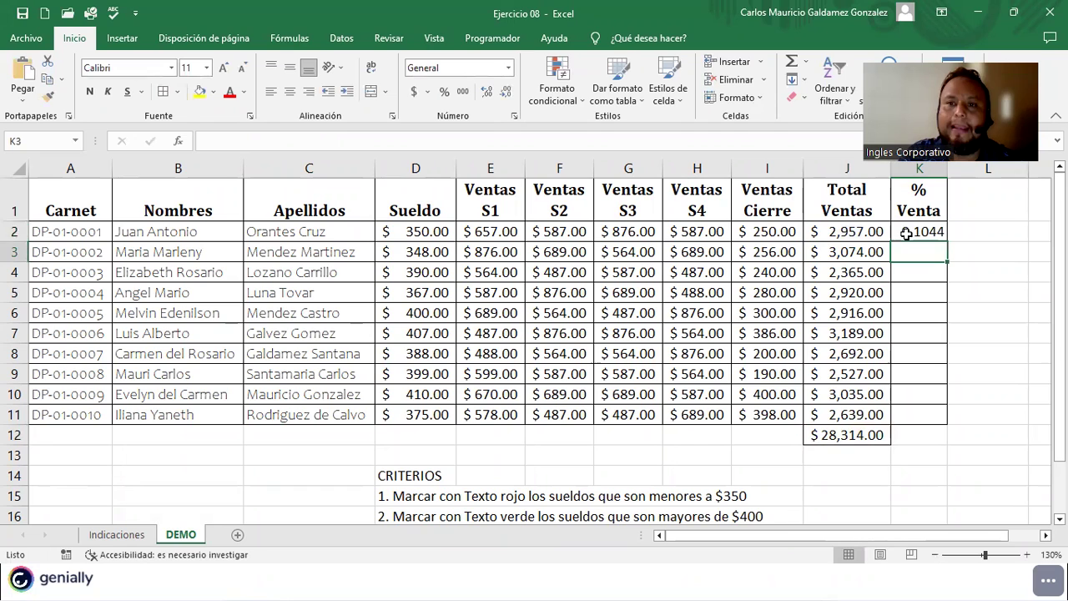
click(906, 232)
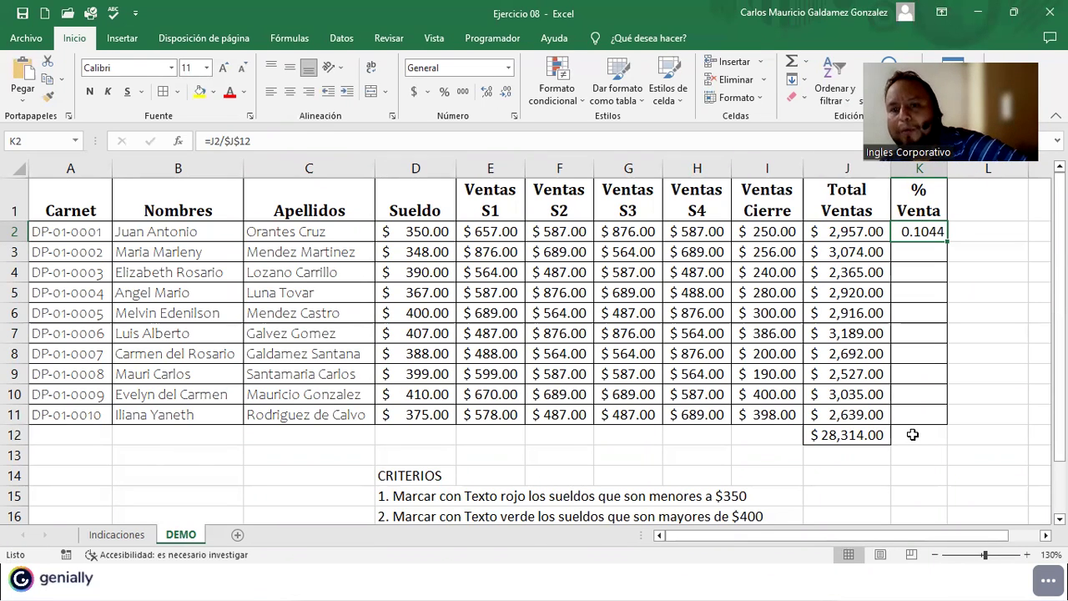
Copy the grand-total sum into K12 and give it the General number format.
click(876, 433)
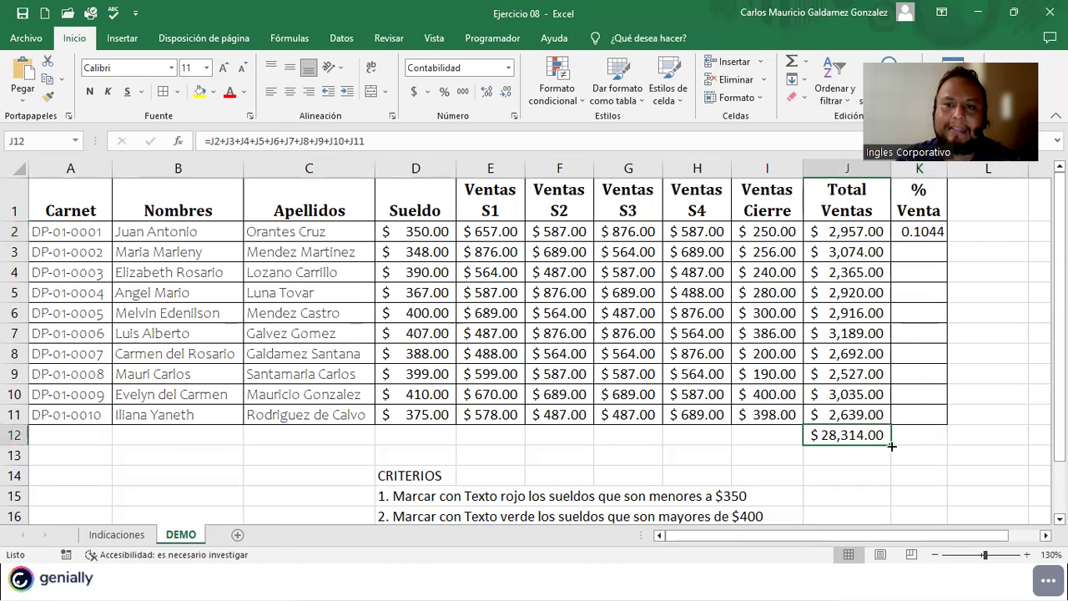
drag(891, 446, 926, 460)
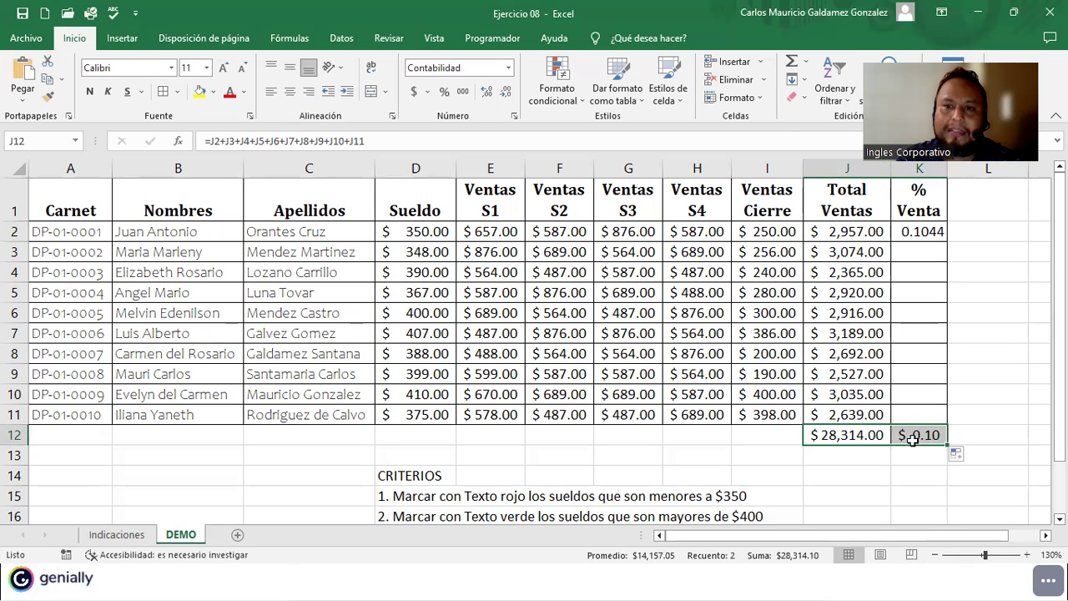
click(914, 438)
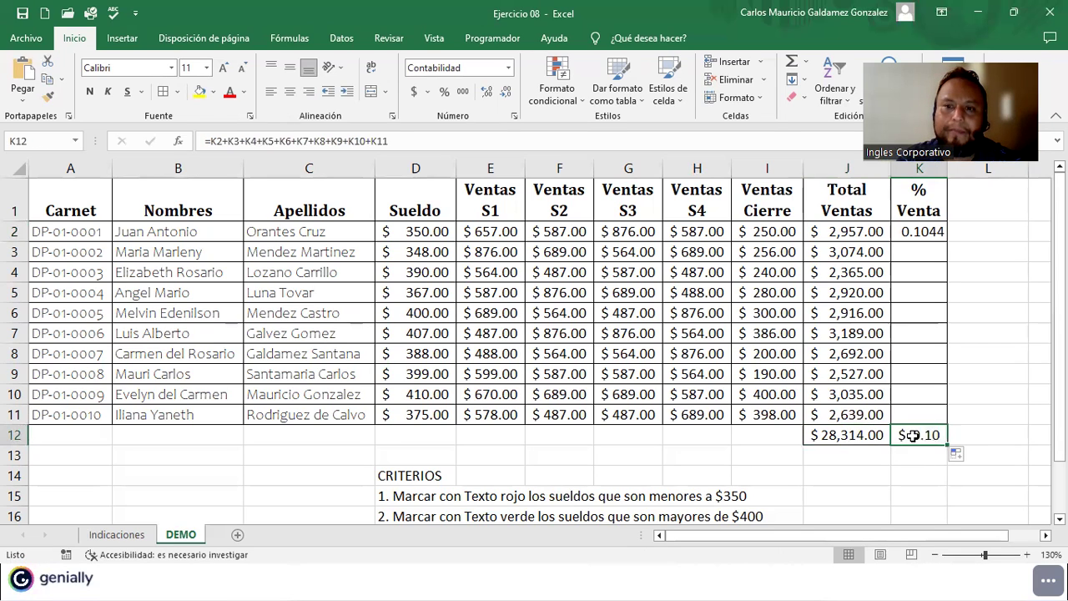
click(507, 68)
click(465, 88)
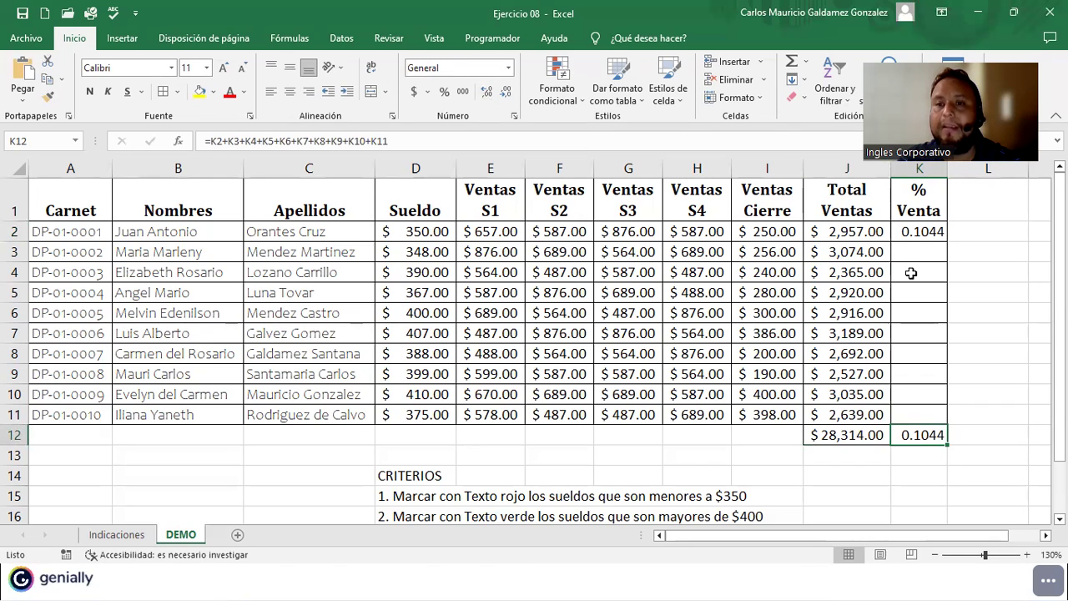
Fill the =J2/$J$12 share formula down to K11 and select K2:K12.
click(915, 235)
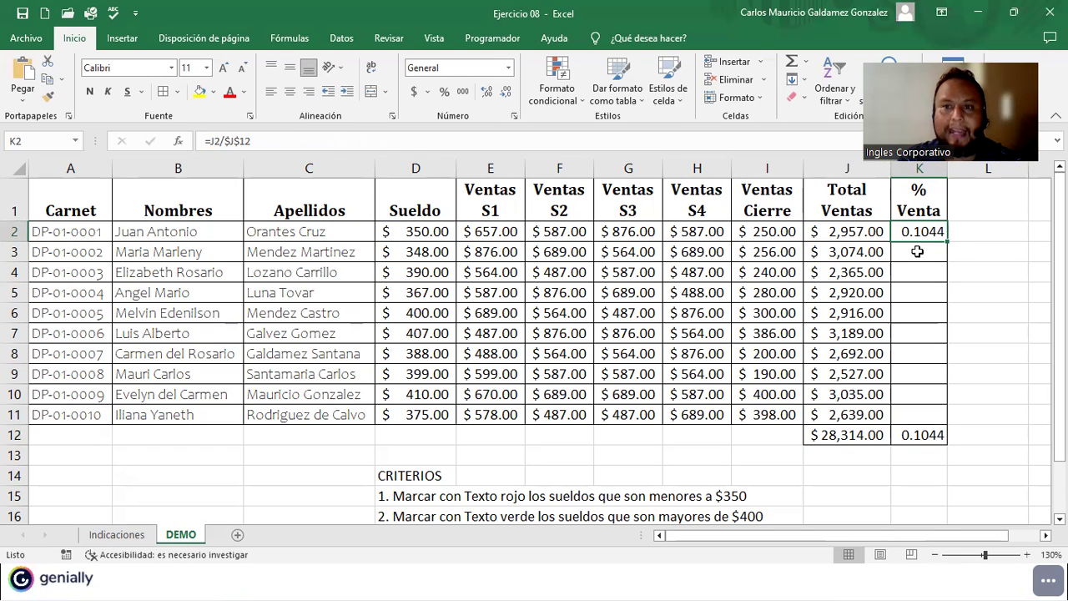
click(851, 252)
click(853, 435)
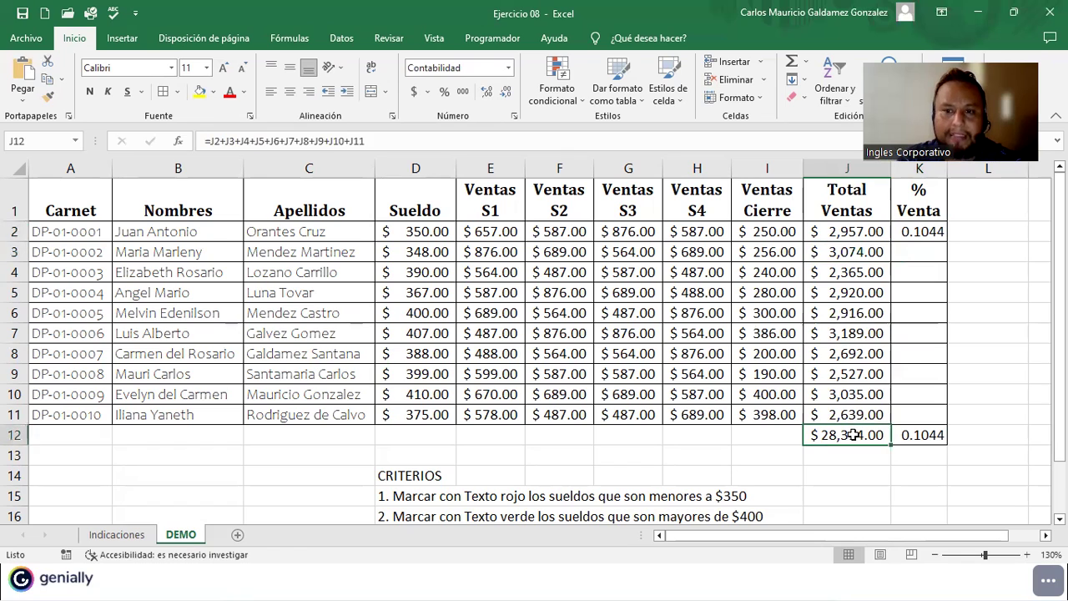
click(916, 233)
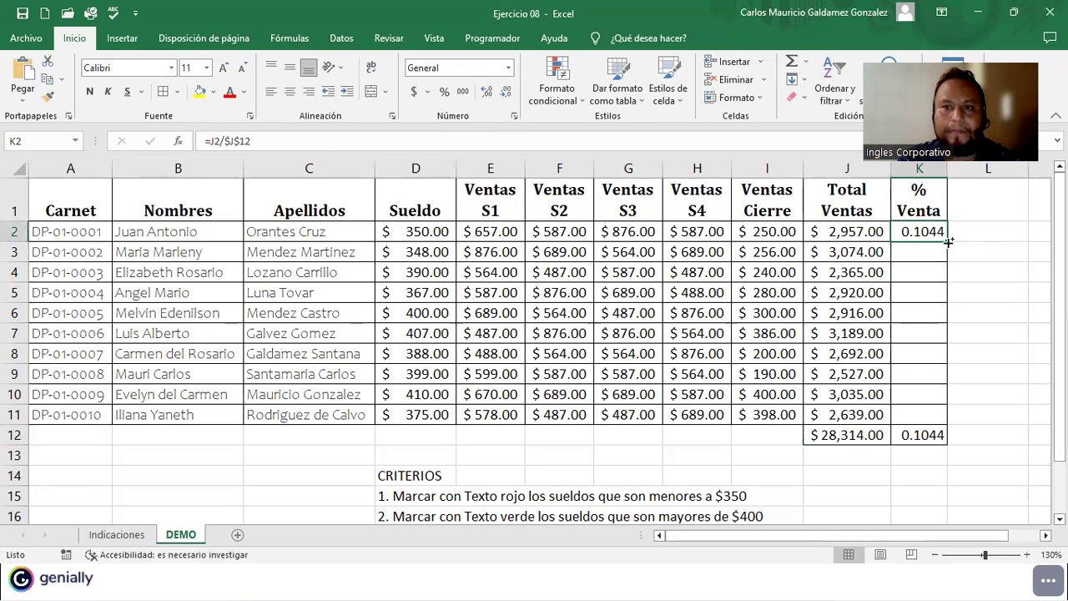
drag(948, 241, 949, 415)
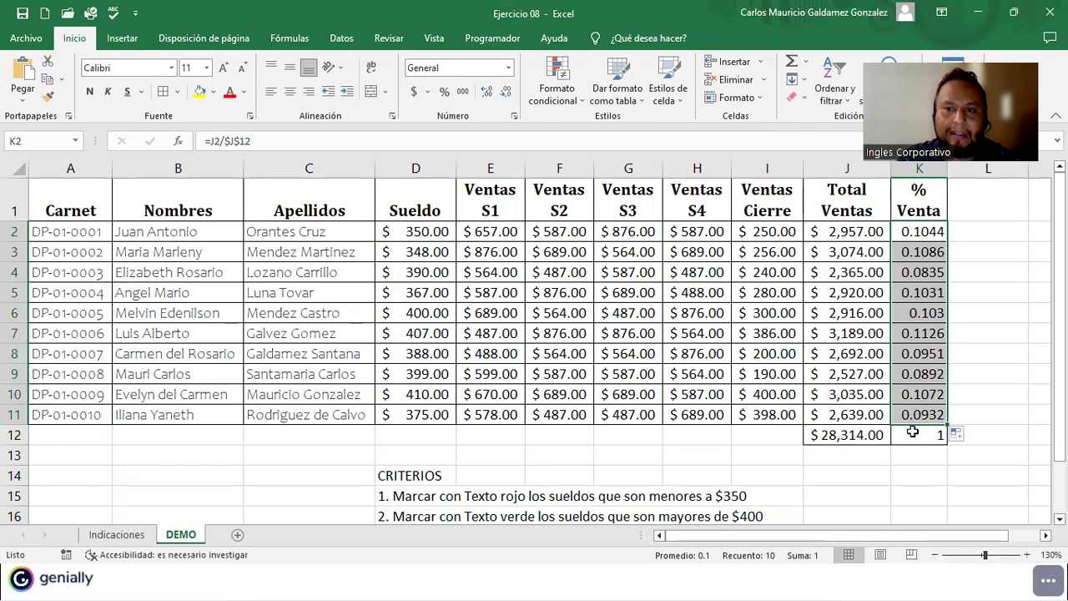
drag(912, 432, 924, 227)
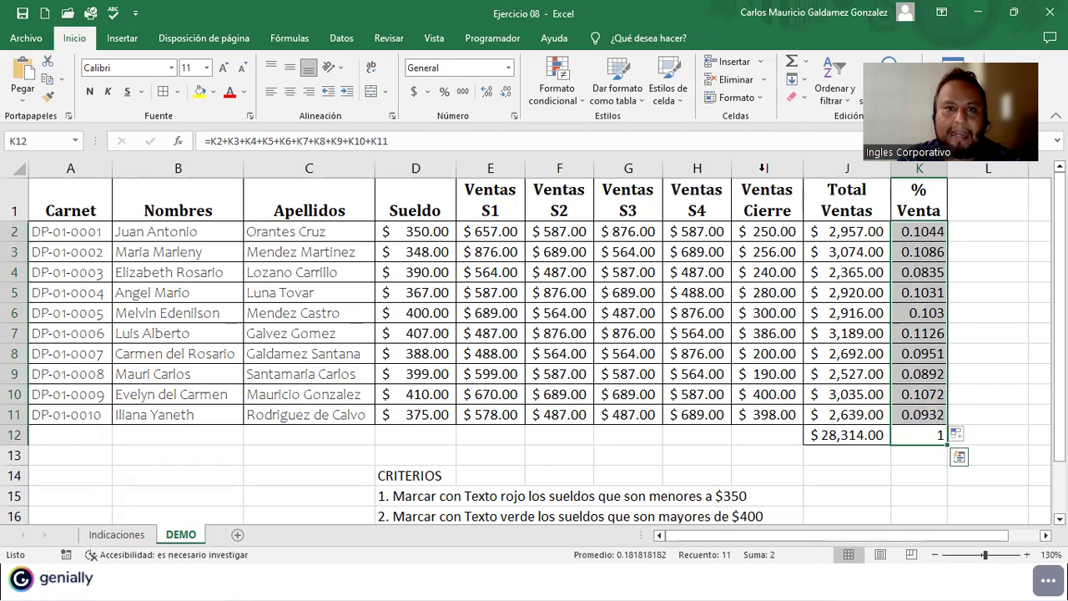
click(509, 69)
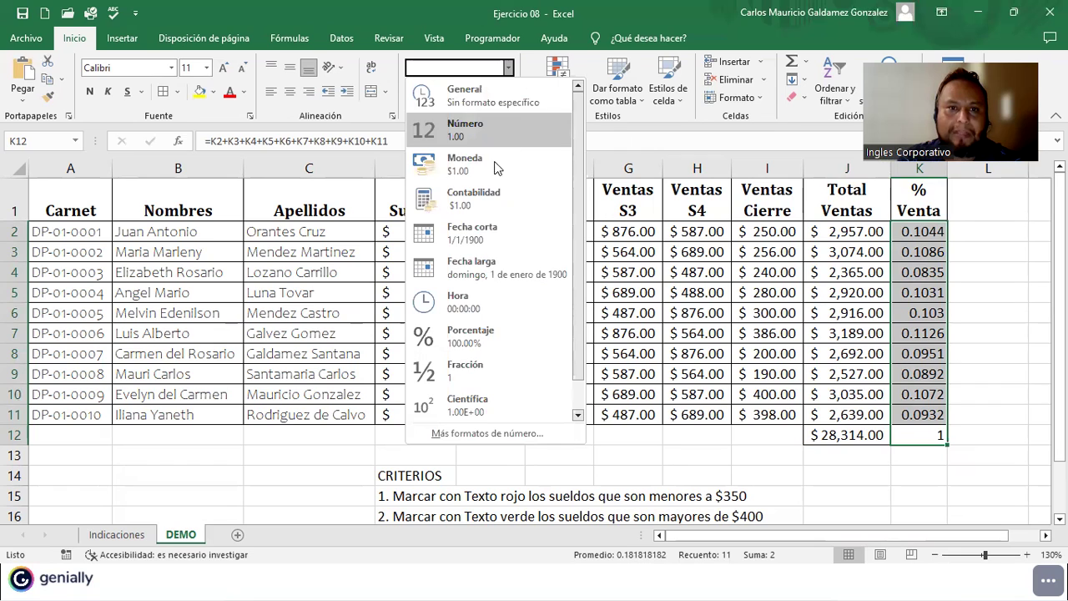
click(488, 332)
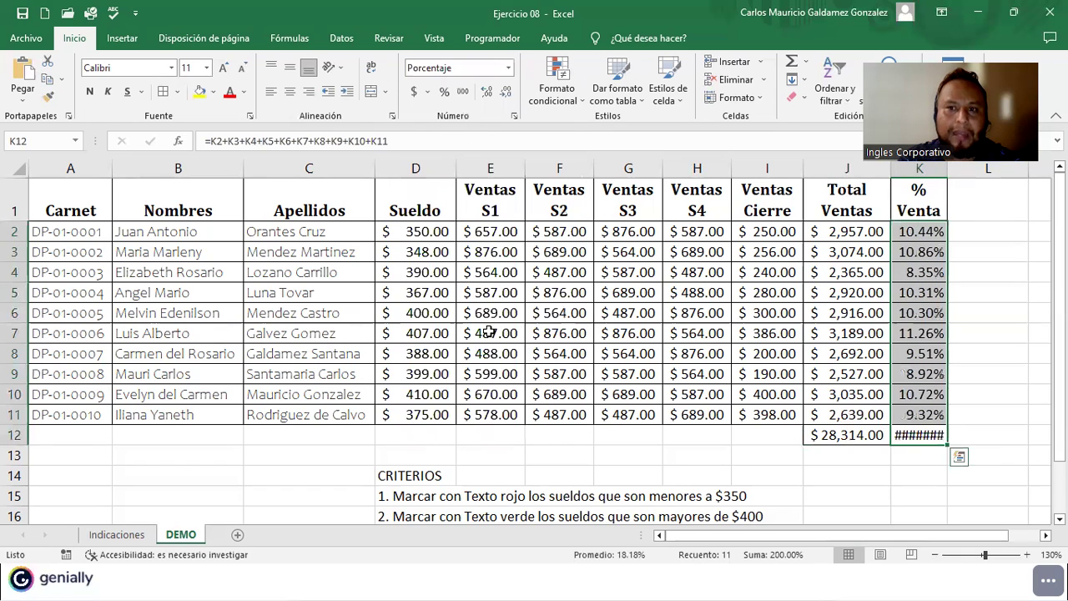
click(506, 94)
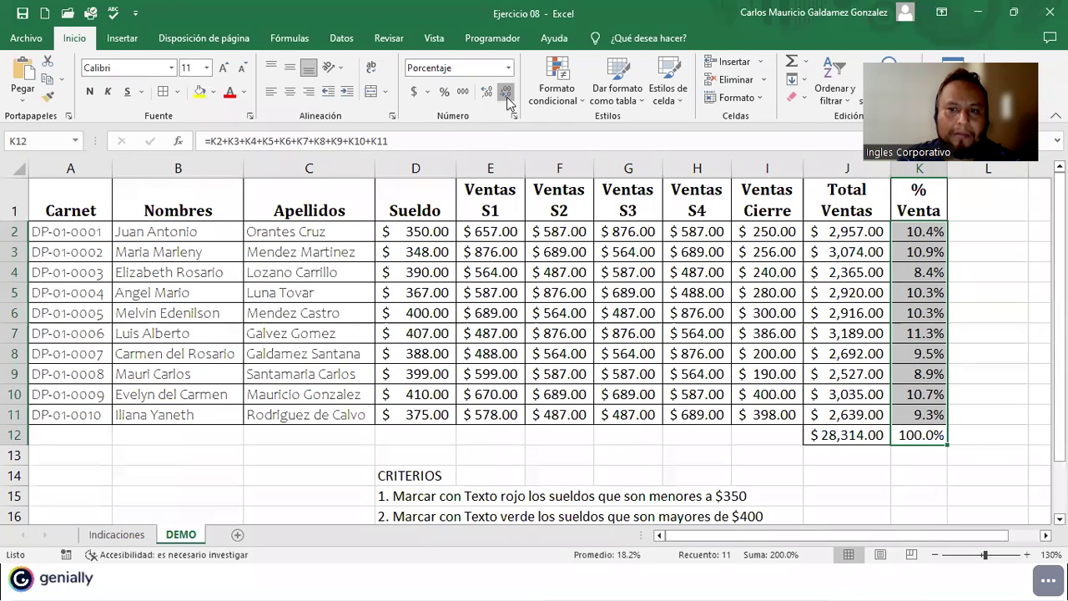
click(506, 93)
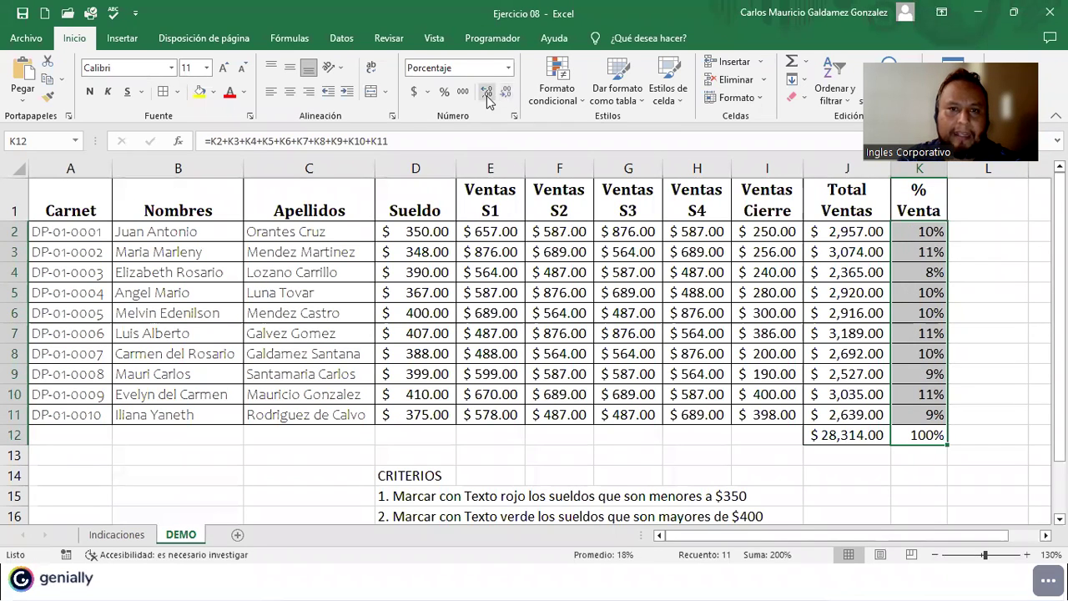
click(486, 92)
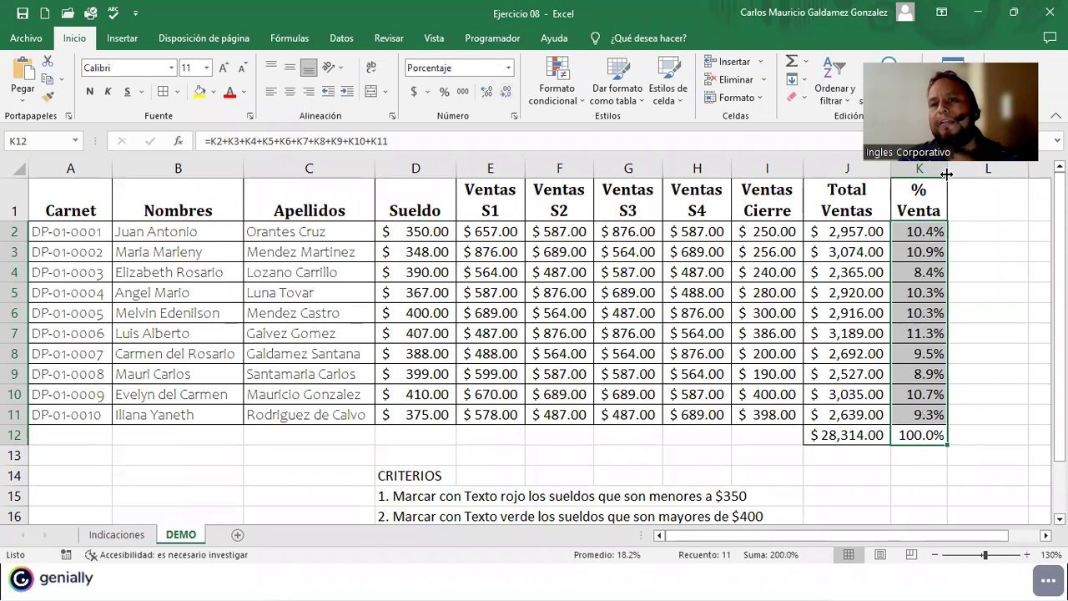
drag(946, 168, 955, 168)
click(925, 377)
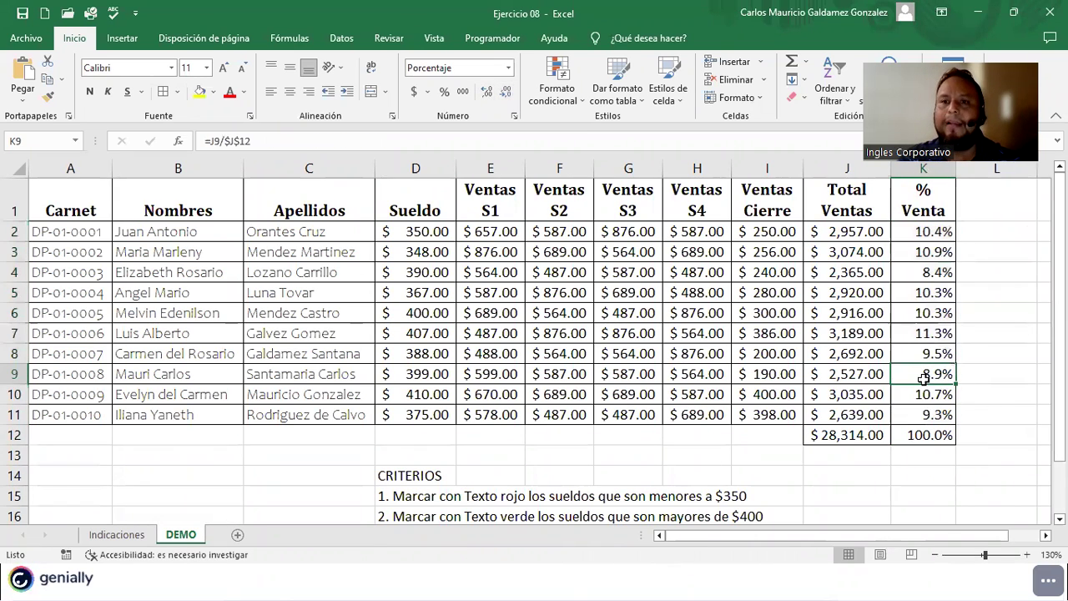
drag(912, 223, 911, 408)
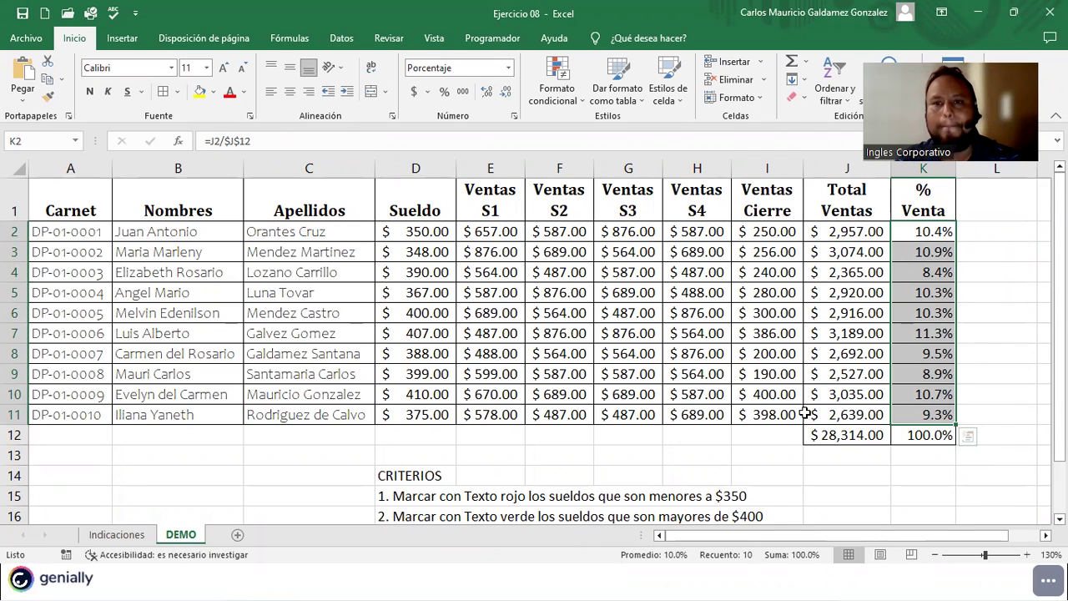
click(826, 393)
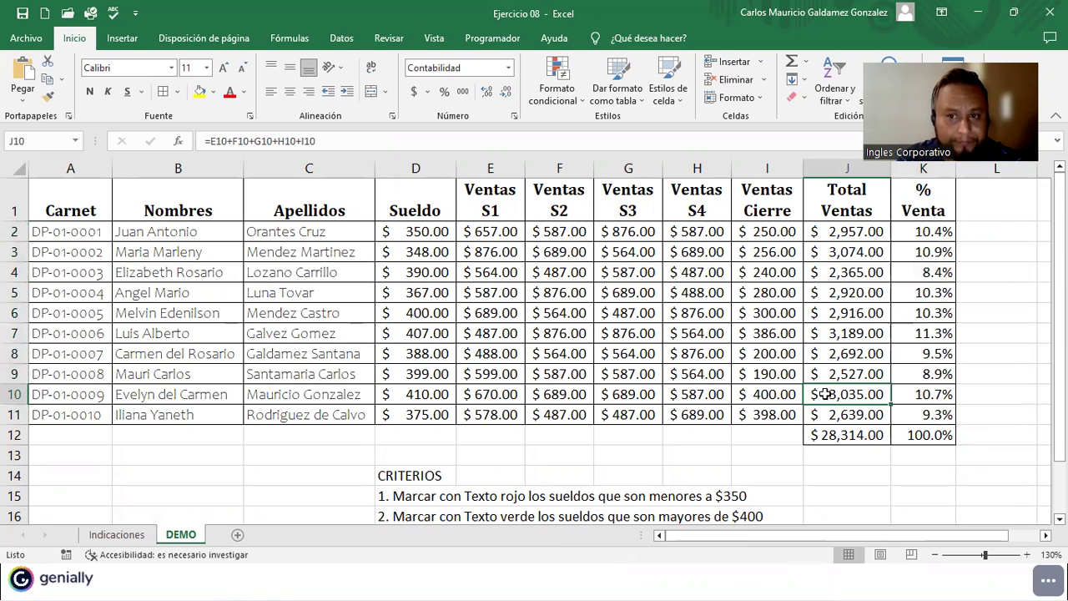
click(822, 432)
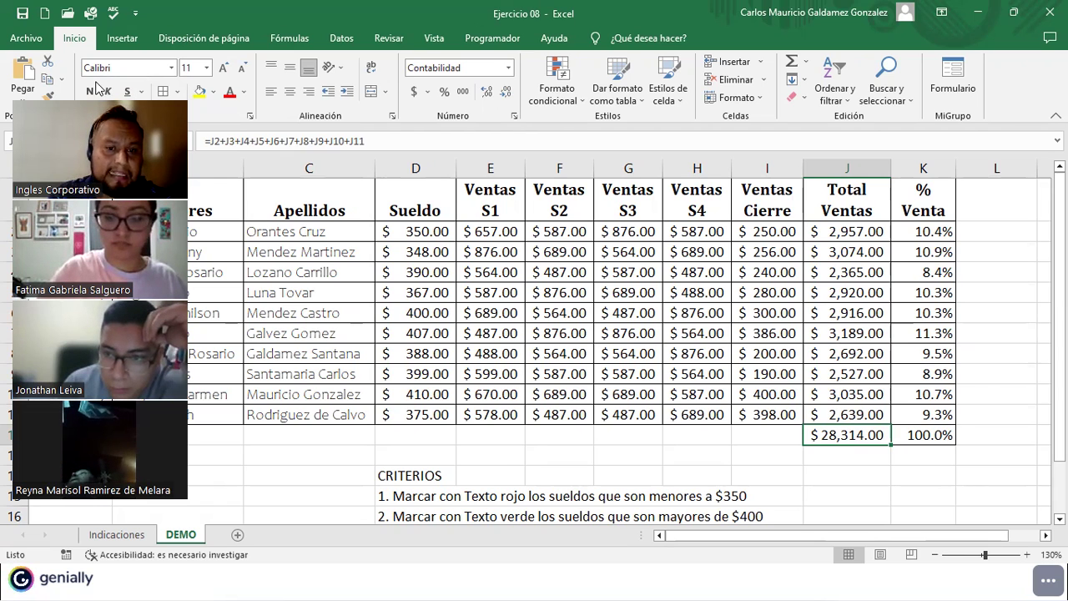
scroll(492, 447, down, 1)
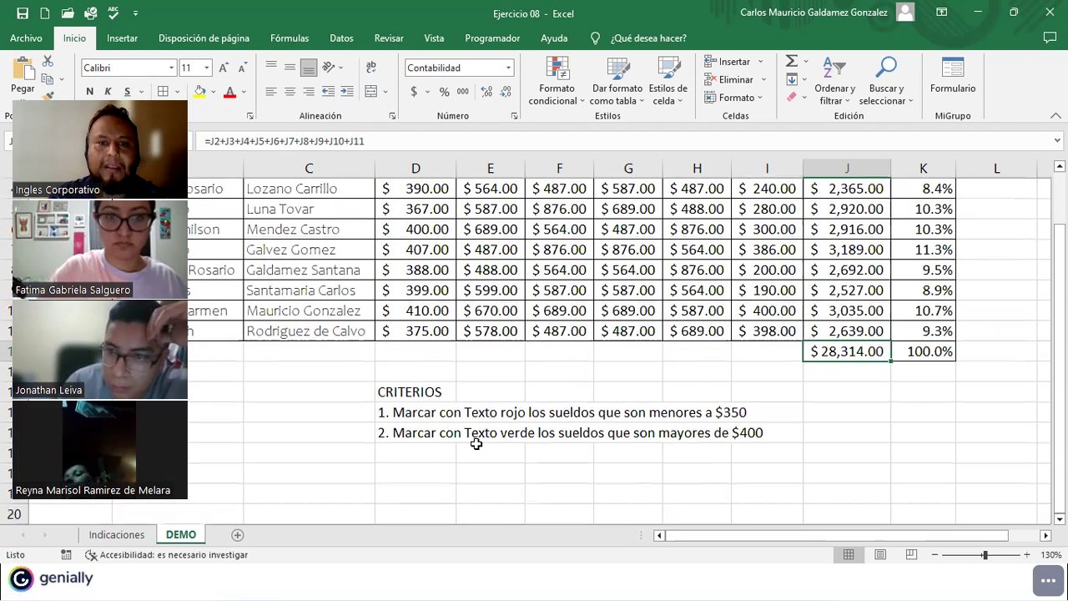
scroll(476, 444, up, 1)
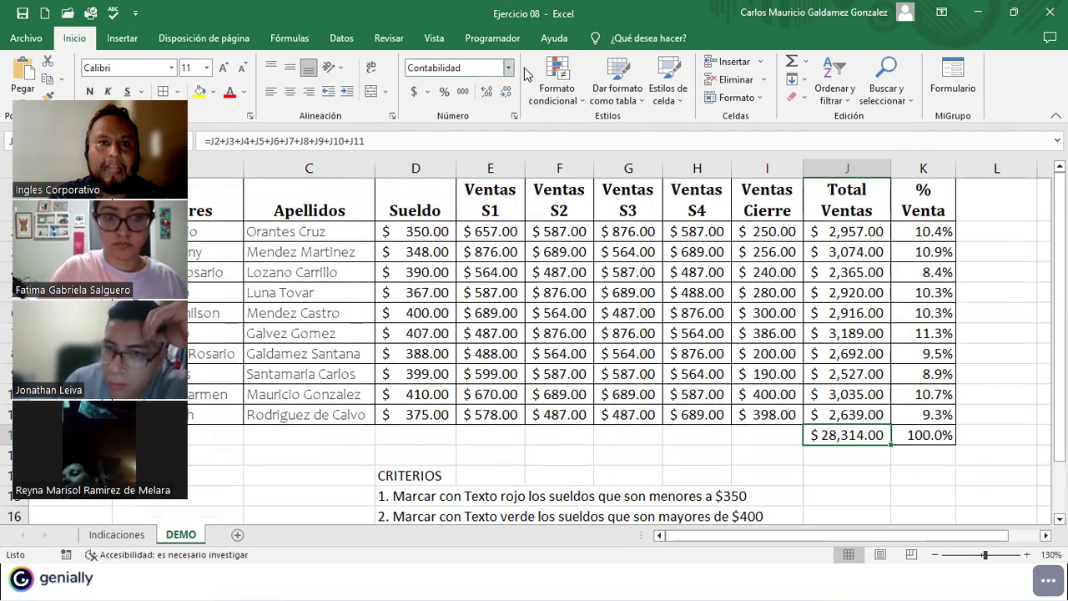
click(74, 38)
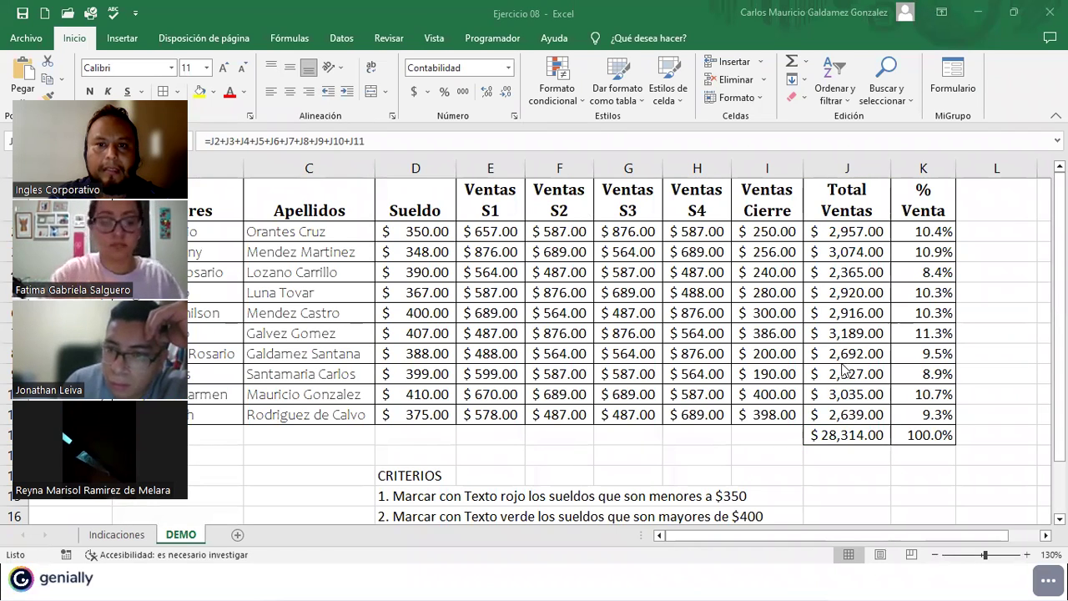
mouse_move(630, 240)
mouse_down()
mouse_move(114, 48)
mouse_move(94, 58)
mouse_up()
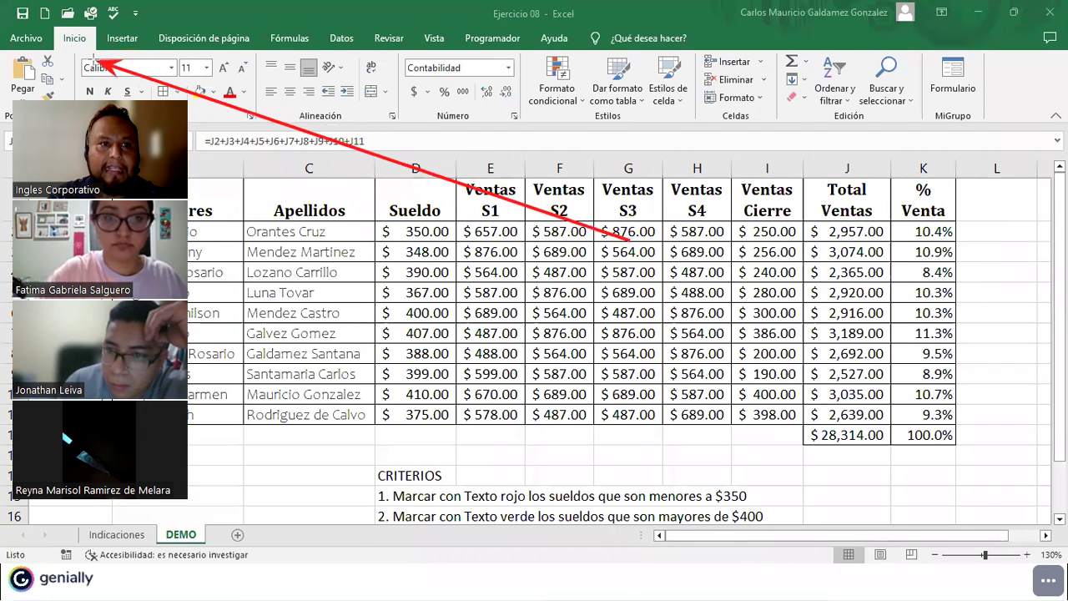
drag(363, 227, 605, 130)
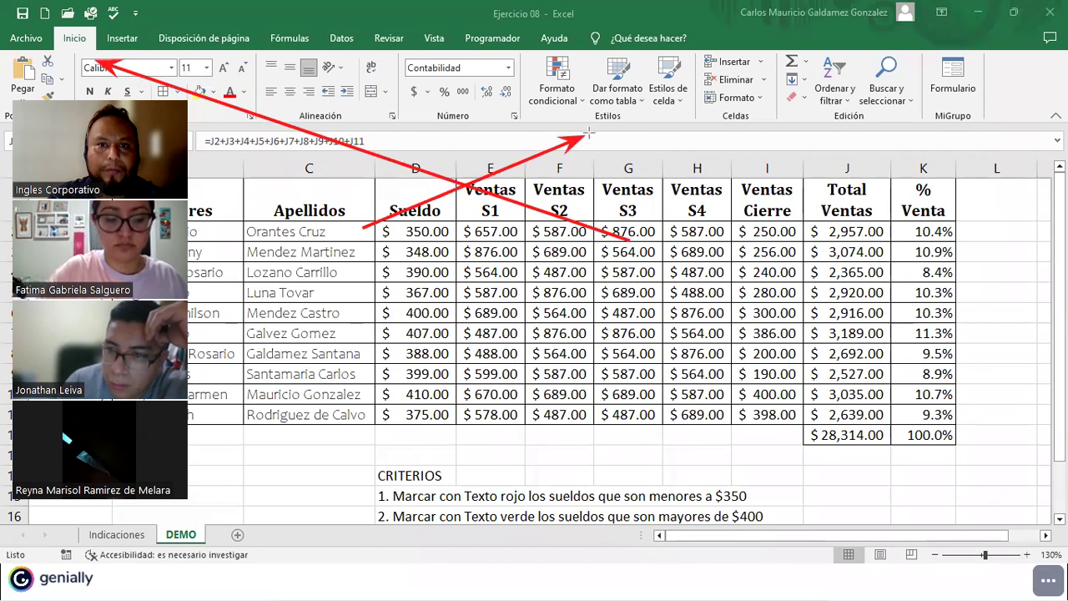
drag(624, 52, 584, 67)
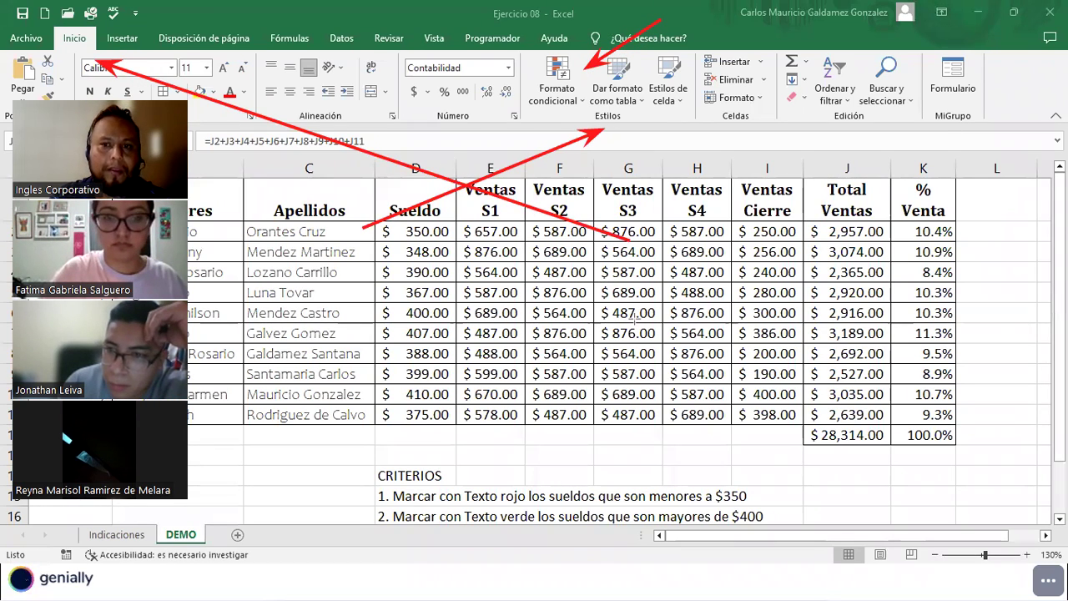
key(ctrl+z)
key(ctrl+z)
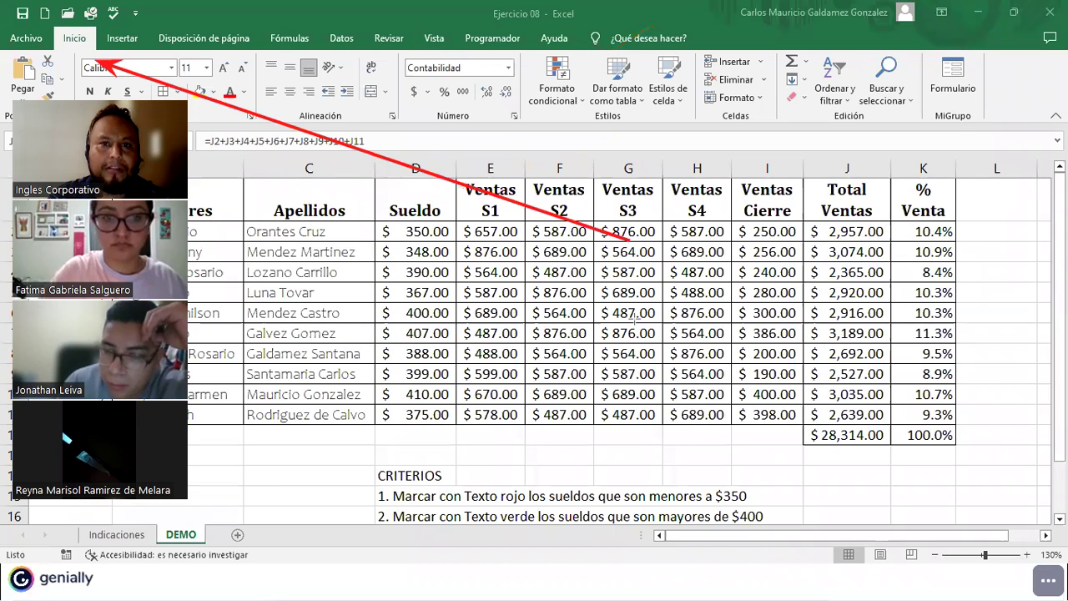
key(ctrl+z)
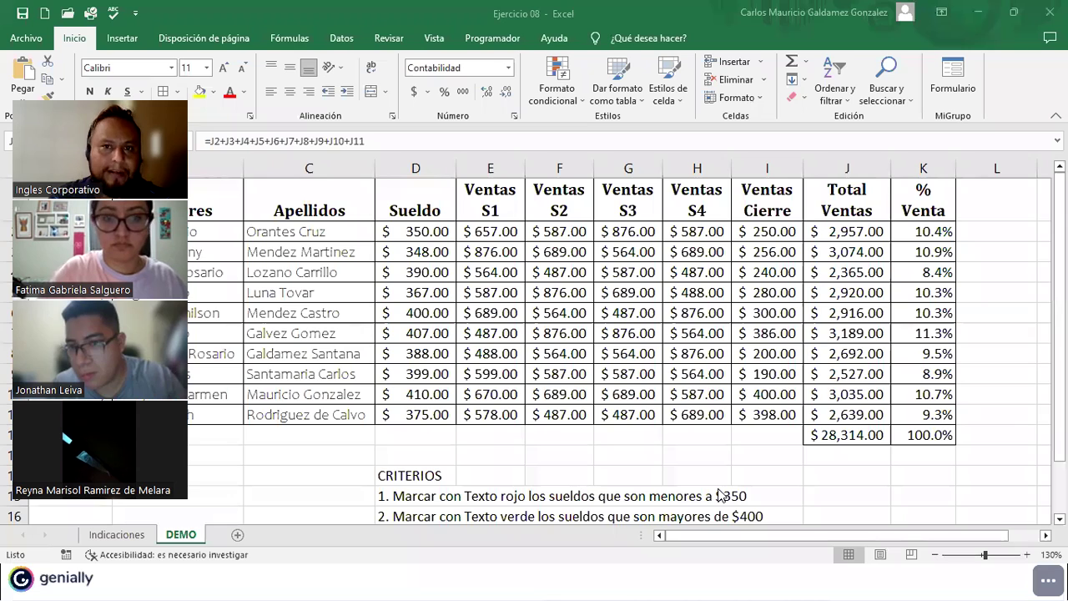
key(Escape)
click(581, 97)
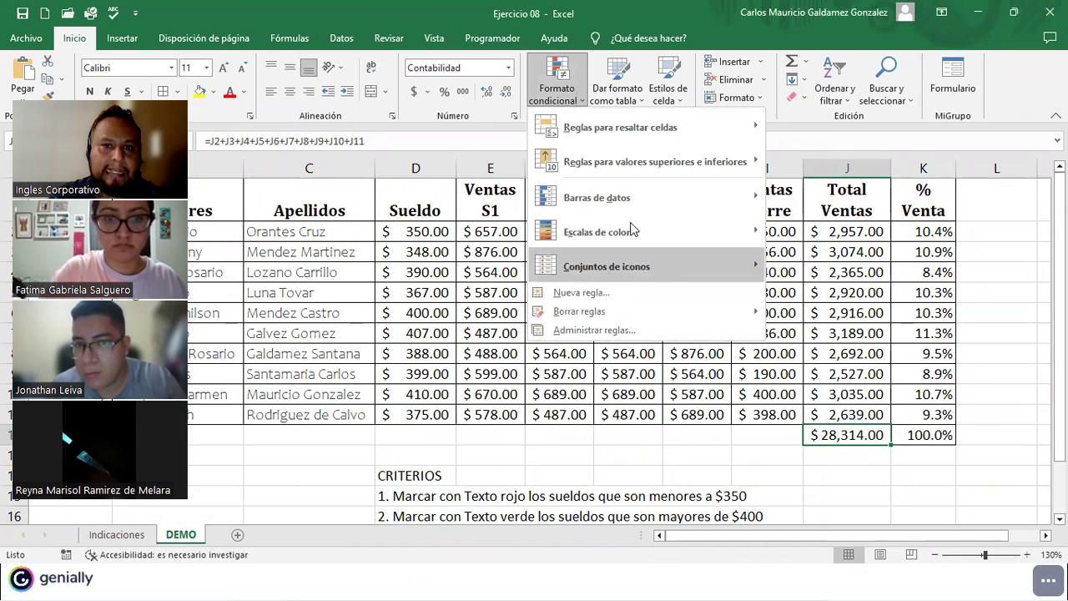
mouse_move(655, 268)
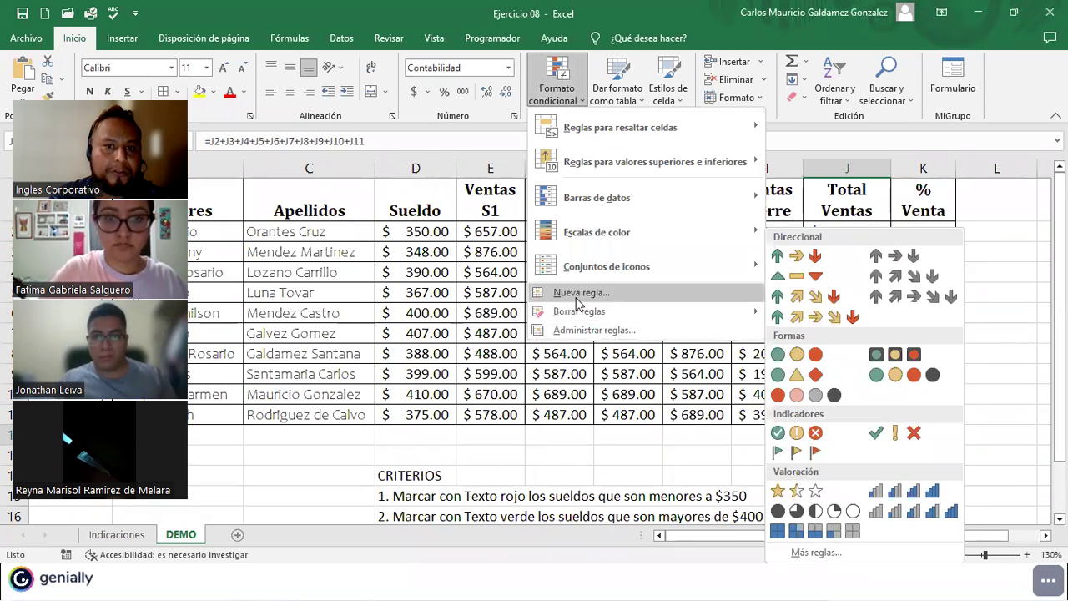
click(503, 342)
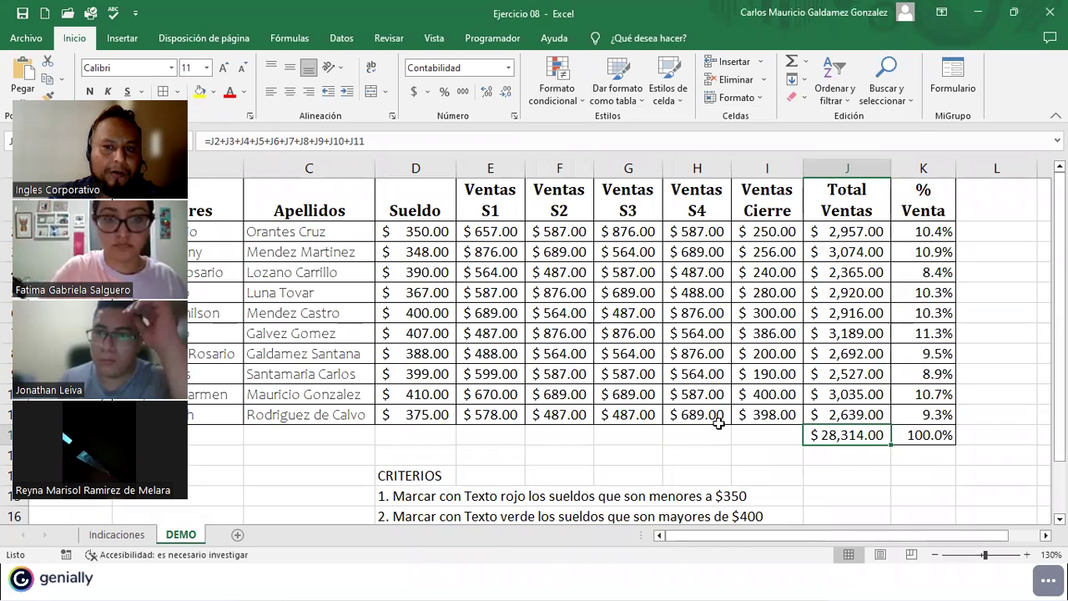
click(751, 434)
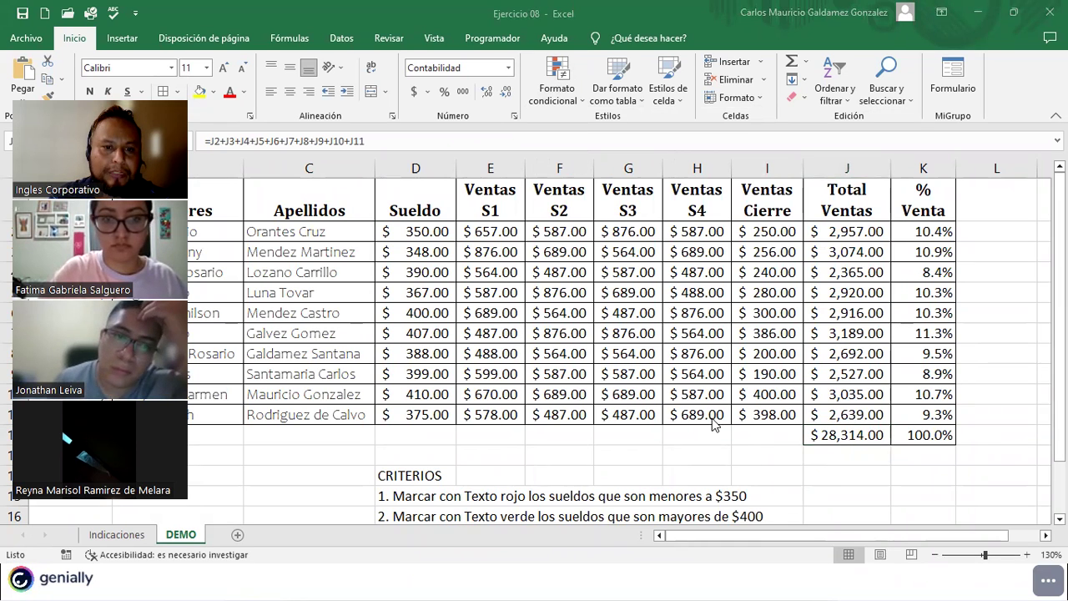
scroll(575, 413, down, 1)
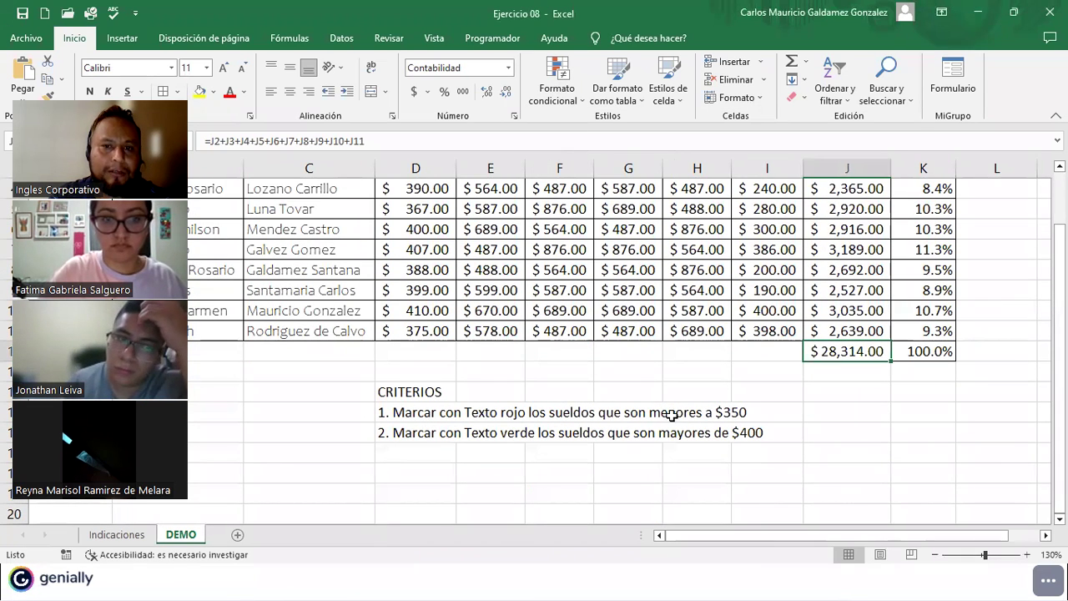
Select the ten salaries in D2:D11 and open the Formato condicional menu.
drag(395, 412, 399, 432)
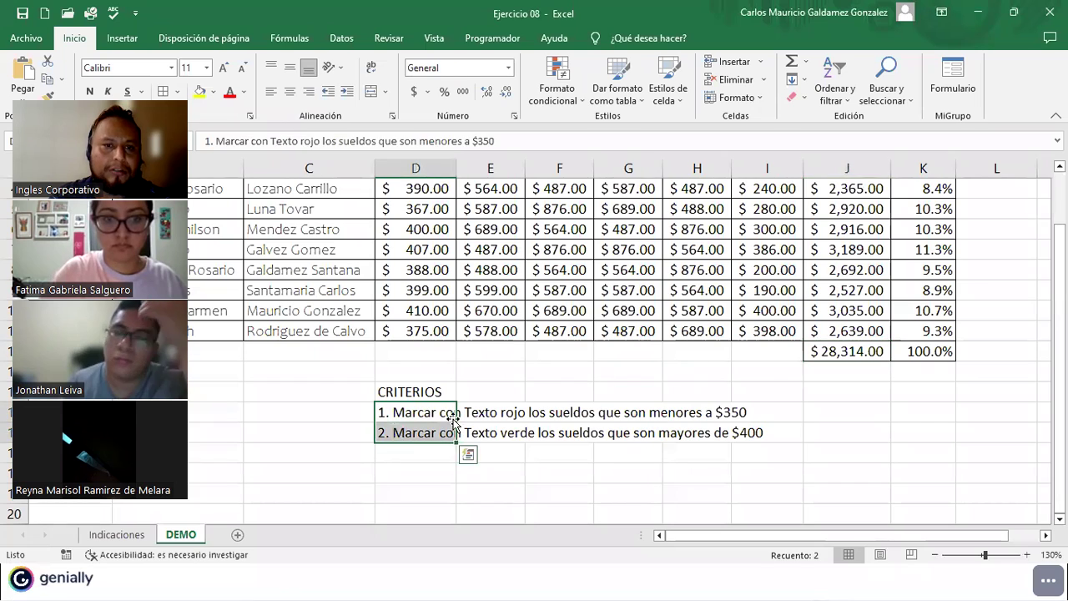
scroll(427, 253, up, 1)
click(426, 253)
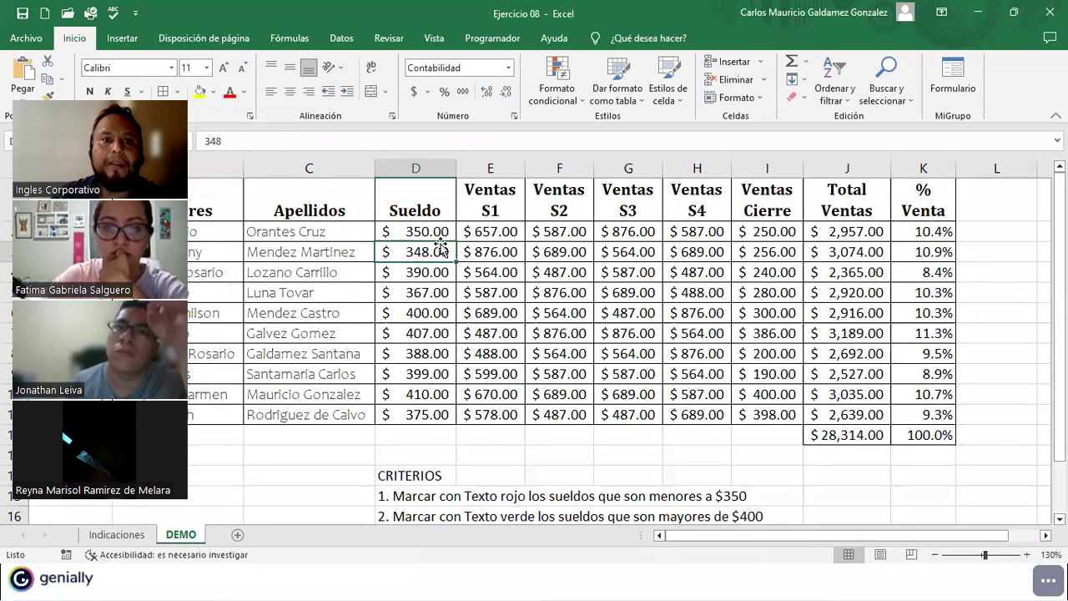
click(416, 235)
drag(416, 242, 434, 412)
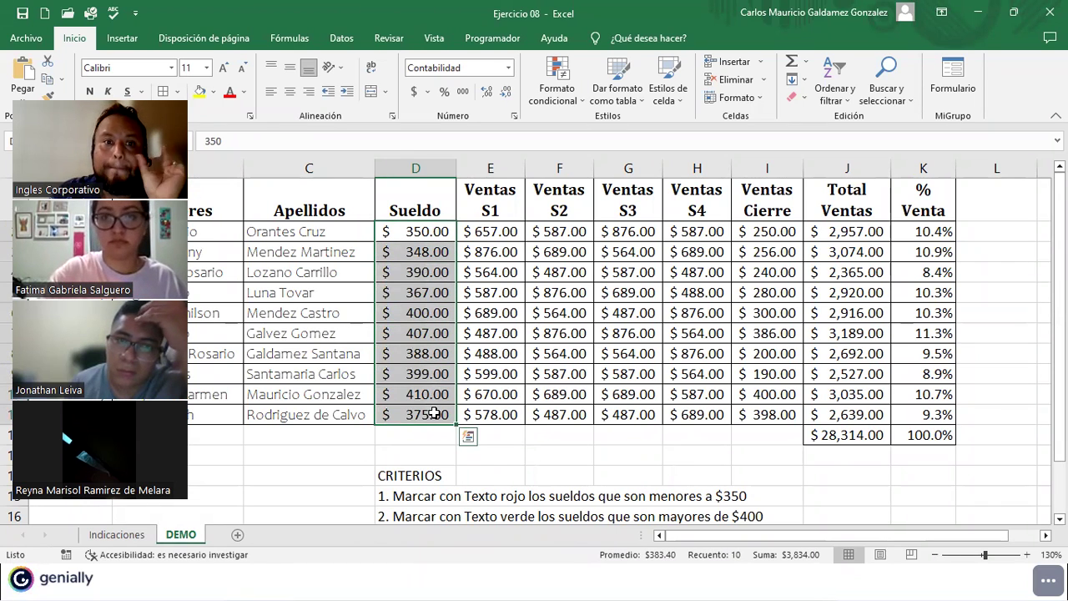
click(416, 233)
click(424, 259)
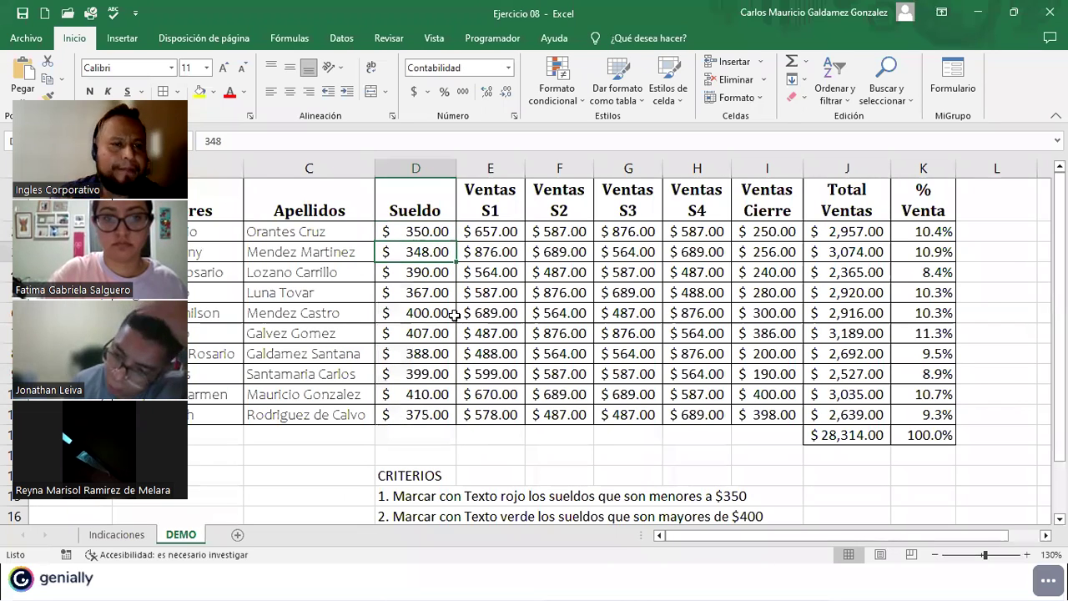
click(417, 238)
drag(417, 240, 427, 412)
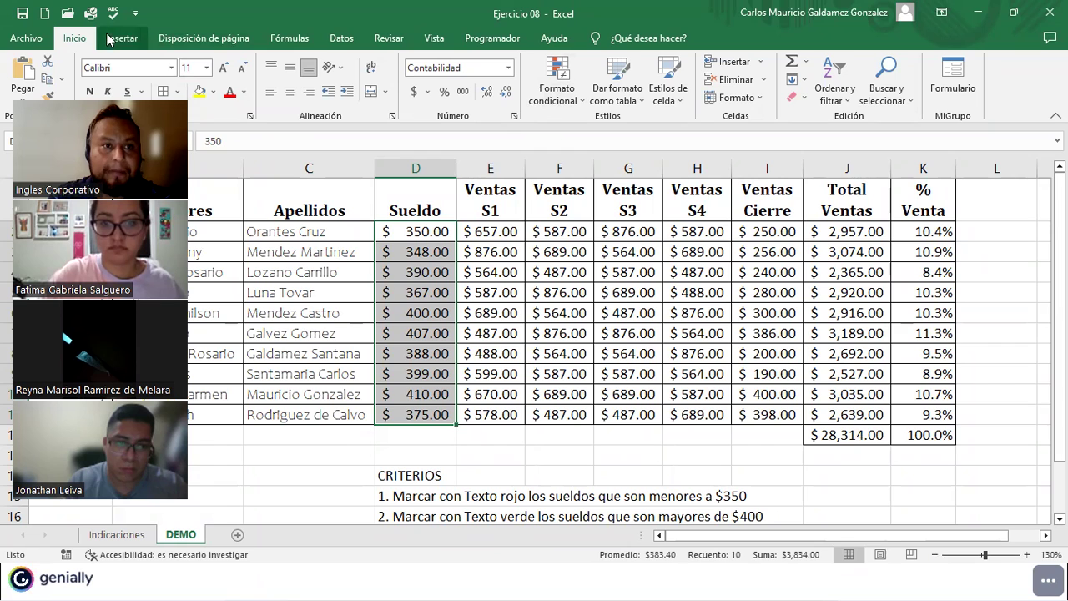
click(564, 101)
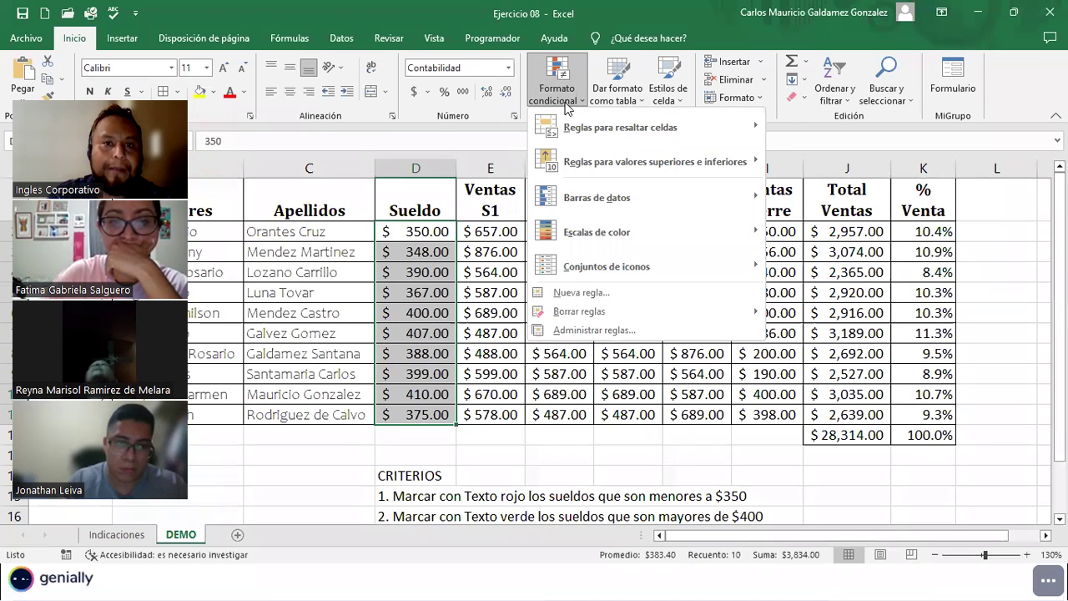
Confirm in Administrar reglas that the Sueldo cells have no rules, then close it.
mouse_move(576, 127)
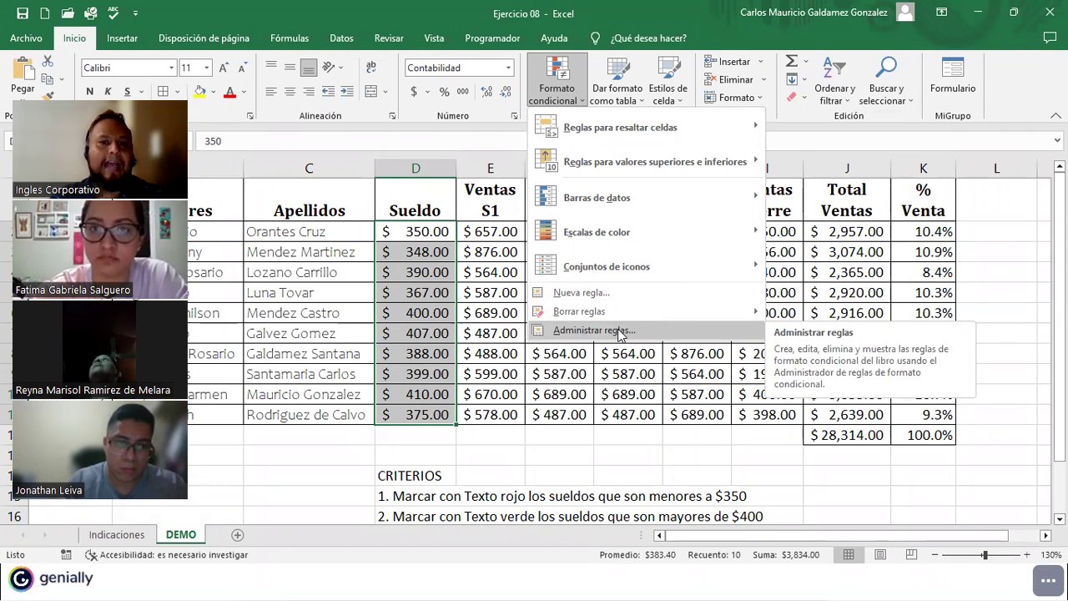
click(618, 331)
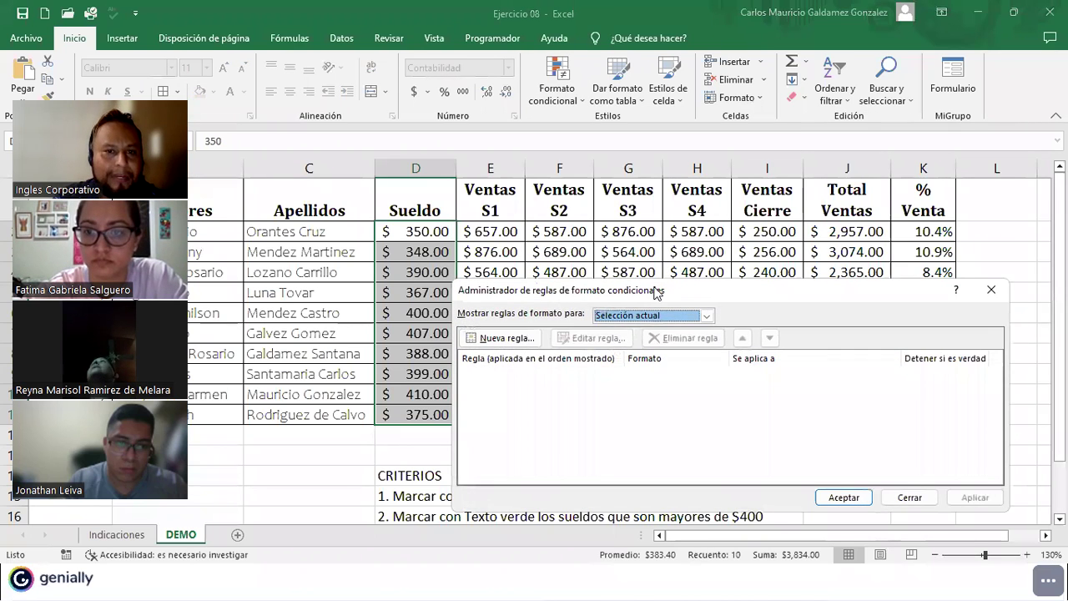
drag(657, 292, 692, 162)
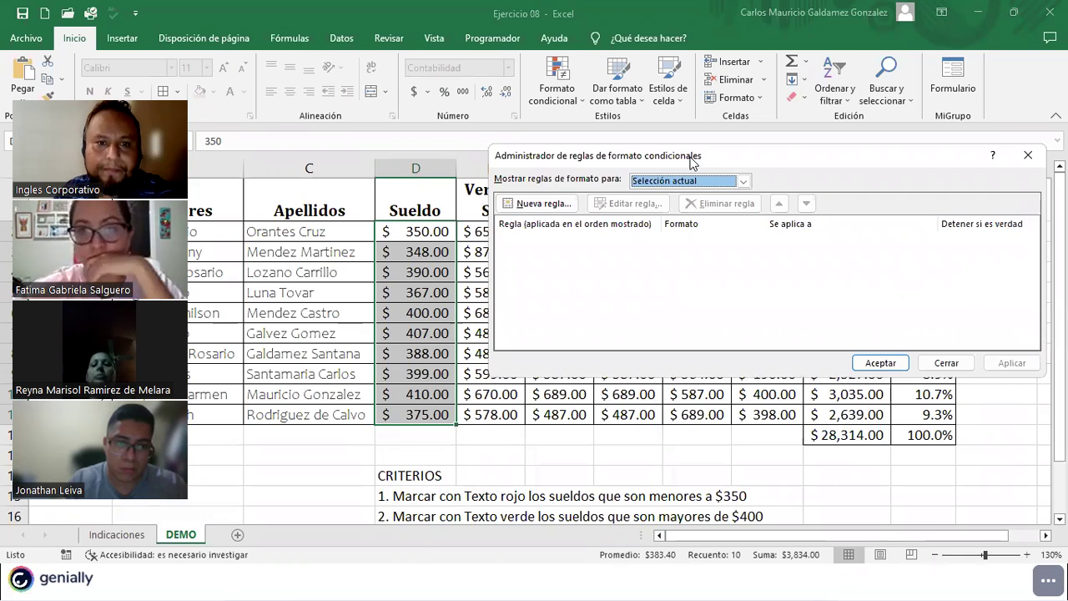
click(1027, 155)
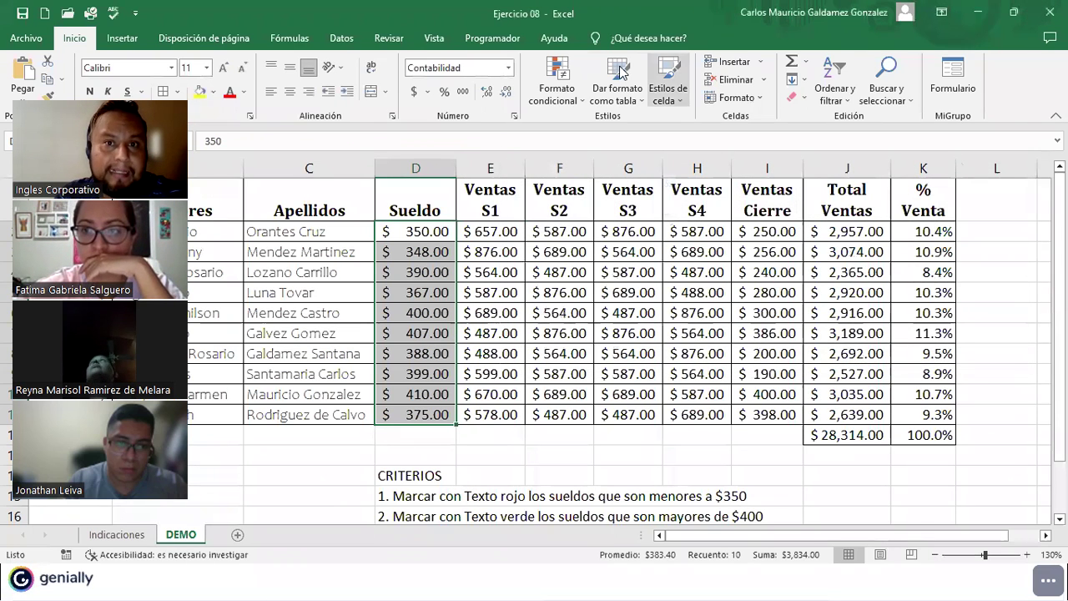
Start an Es menor que highlight rule, previewing light red fill below $379.00.
click(569, 99)
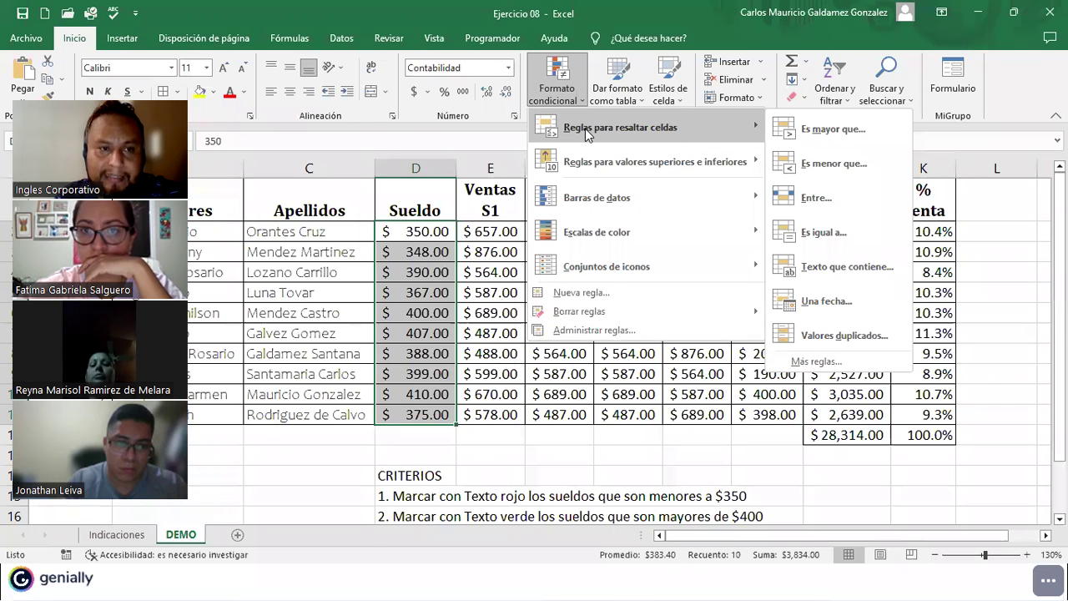
scroll(413, 430, down, 2)
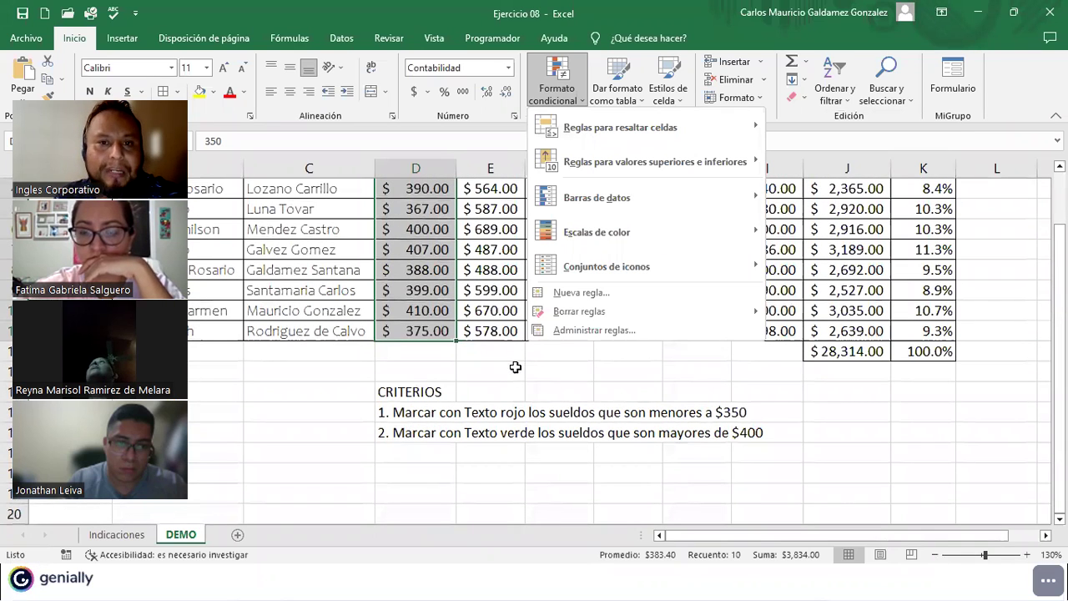
scroll(457, 281, up, 2)
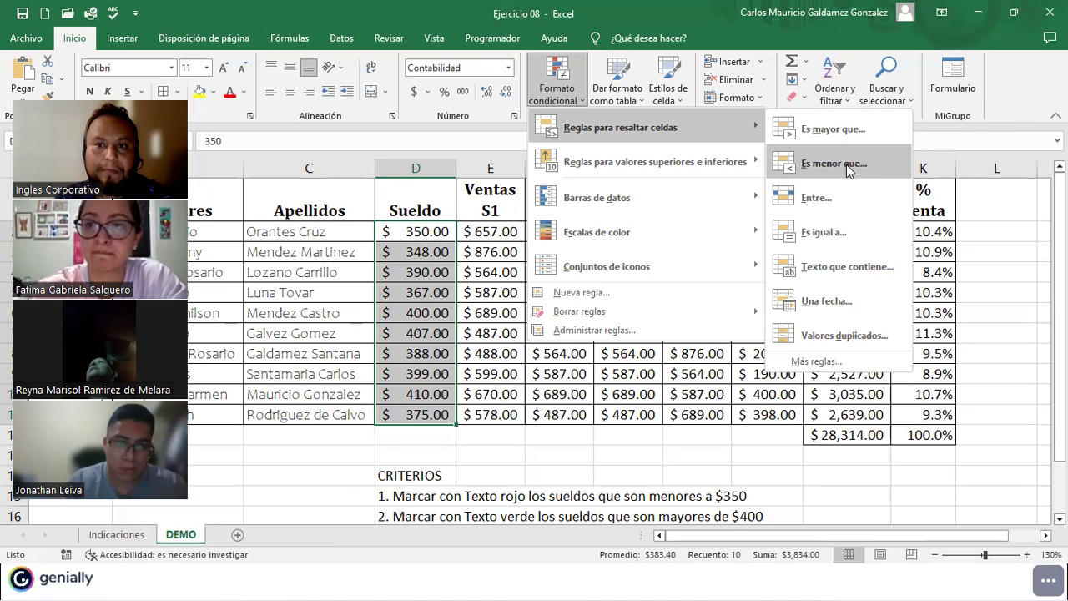
click(846, 164)
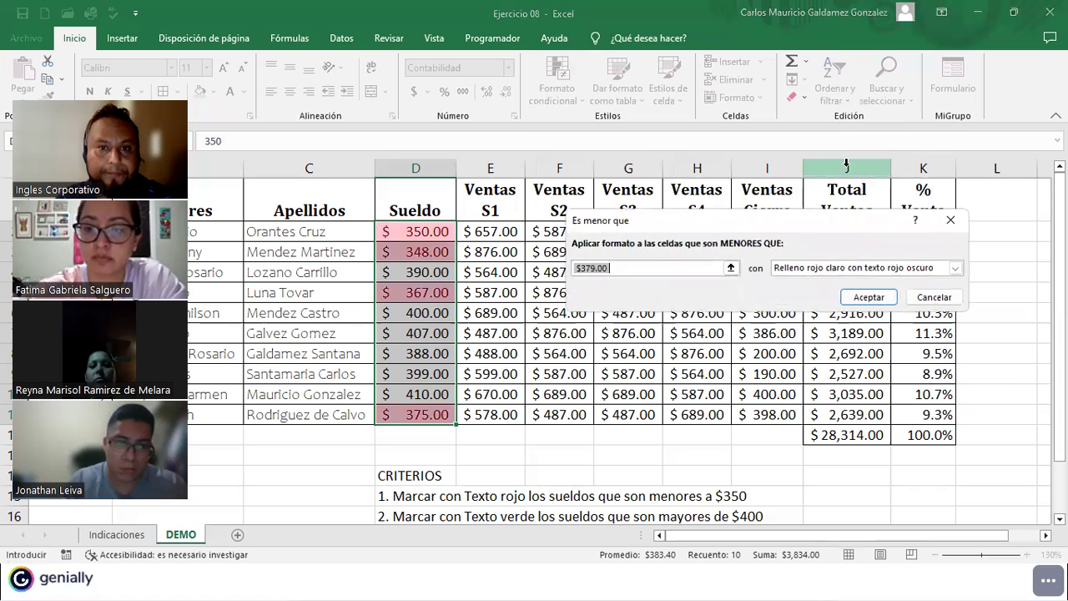
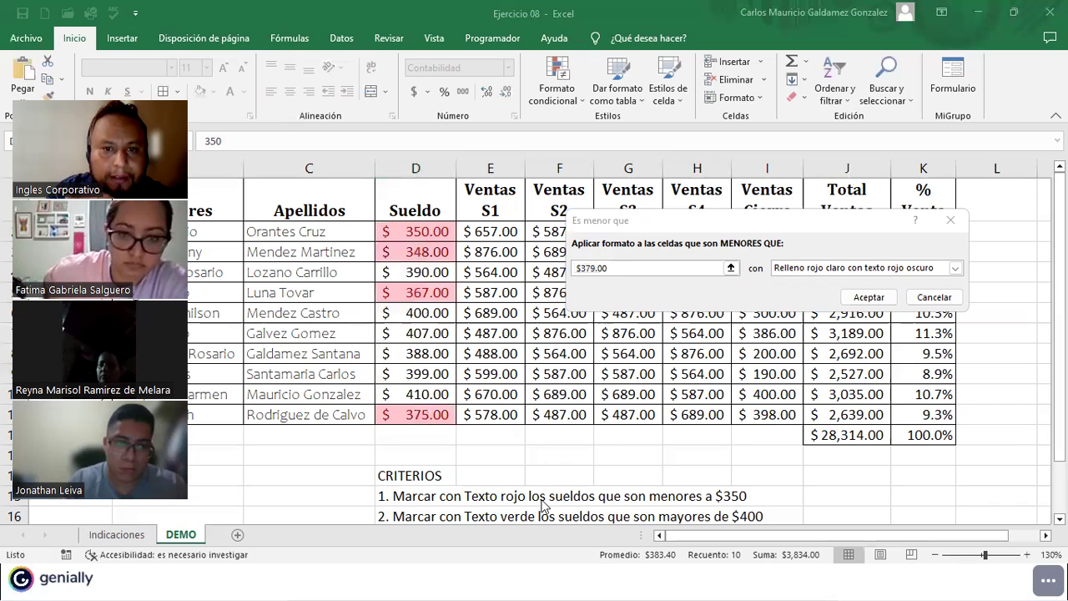
Set the less-than threshold to 350 with light red fill and dark red text, and apply it.
drag(521, 403, 591, 290)
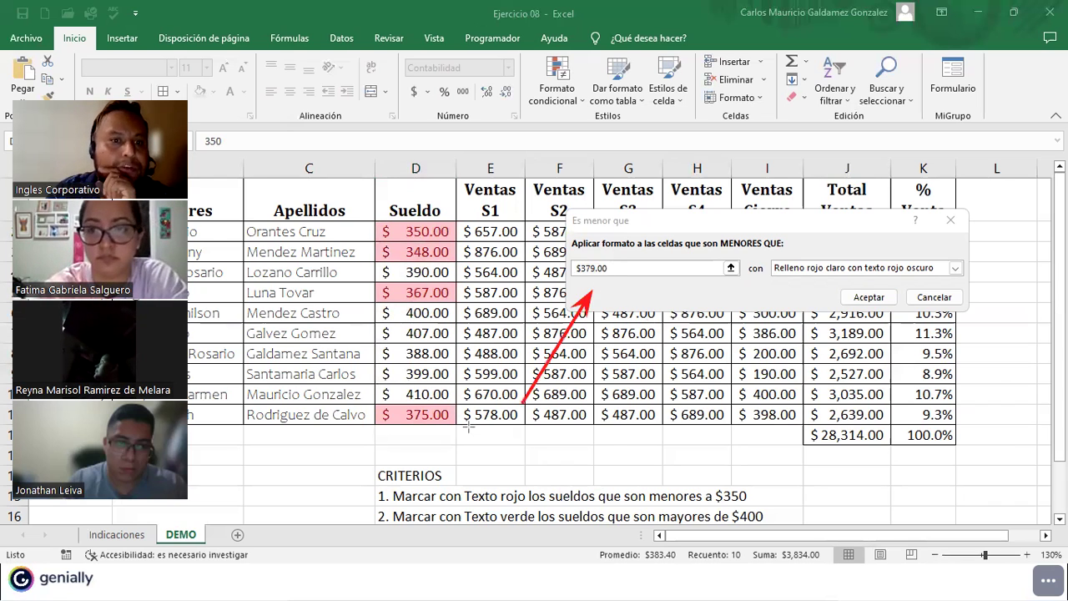
click(615, 266)
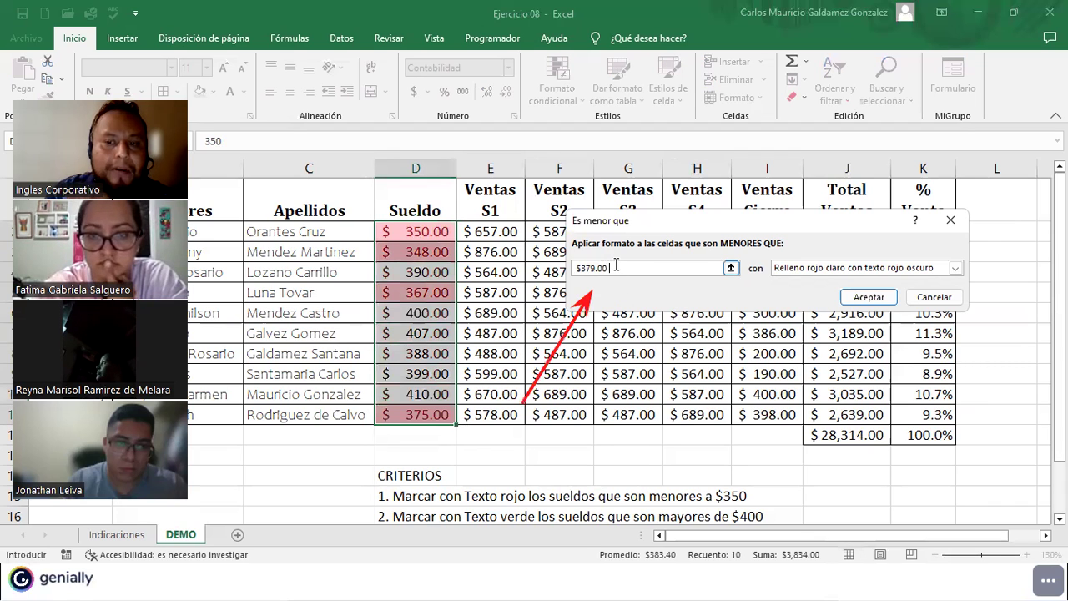
key(BackSpace)
key(BackSpace)
key(BackSpace)
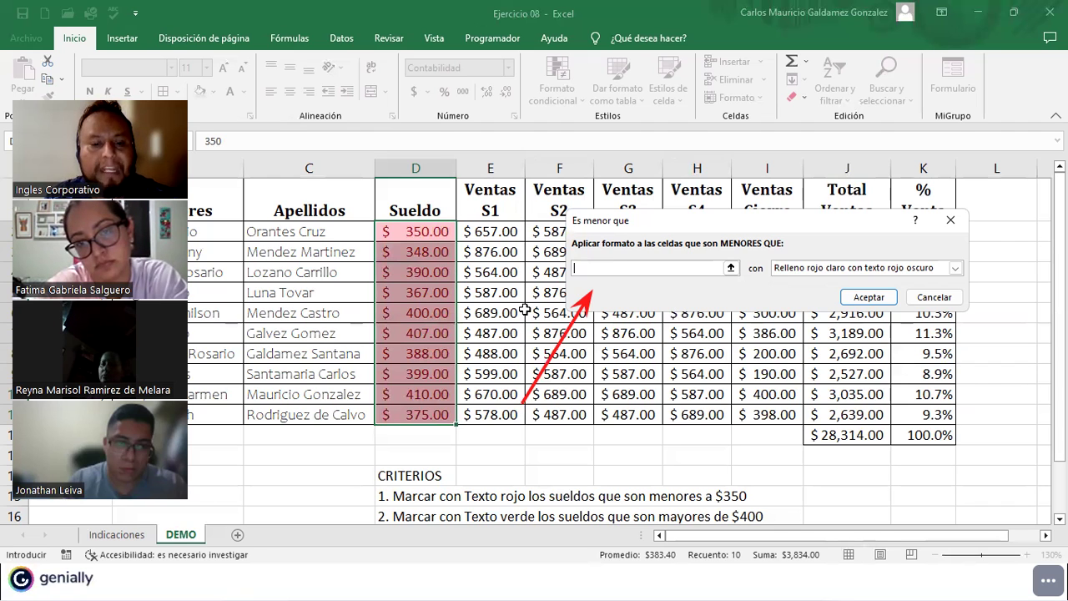
scroll(444, 359, down, 2)
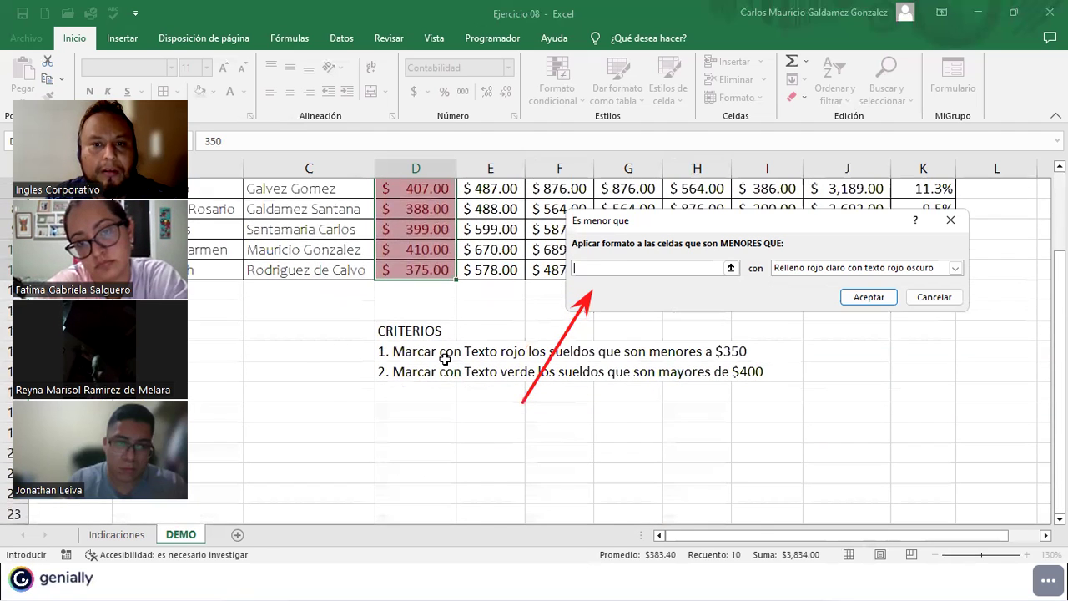
scroll(445, 358, up, 2)
text(350)
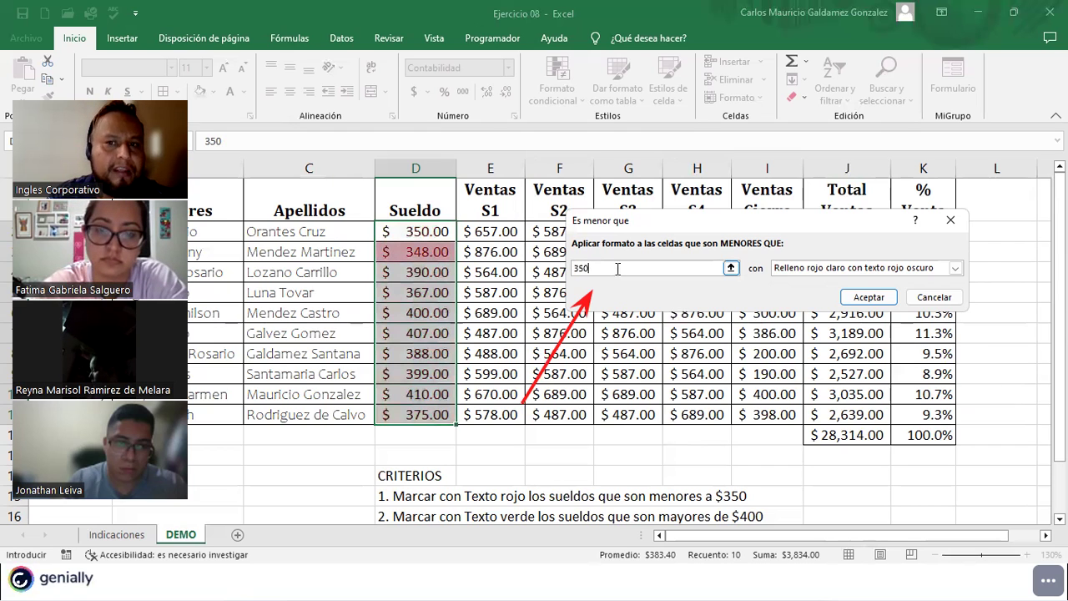
click(826, 269)
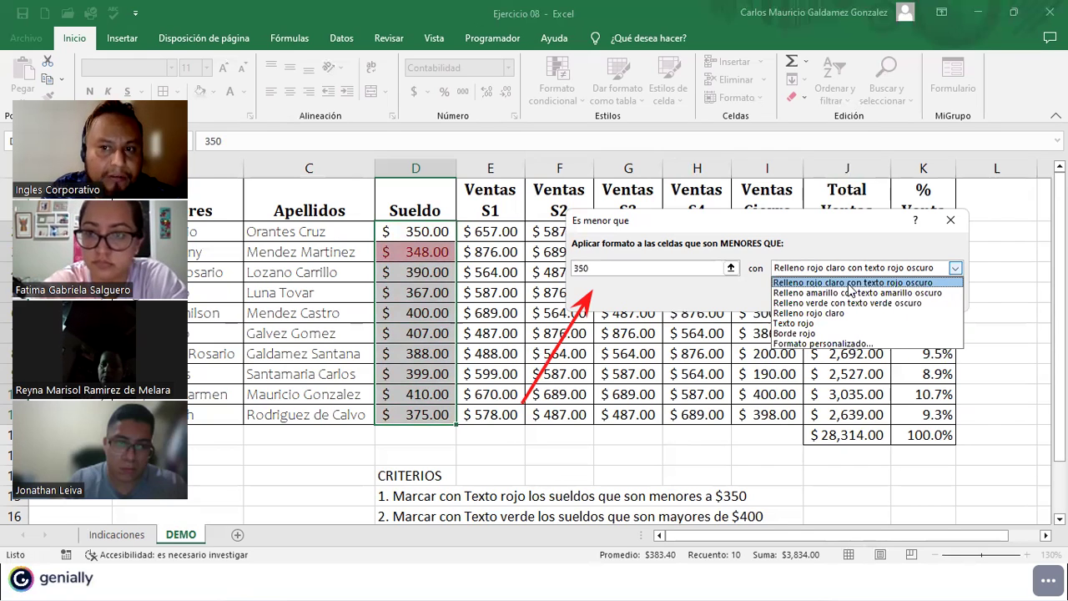
click(850, 284)
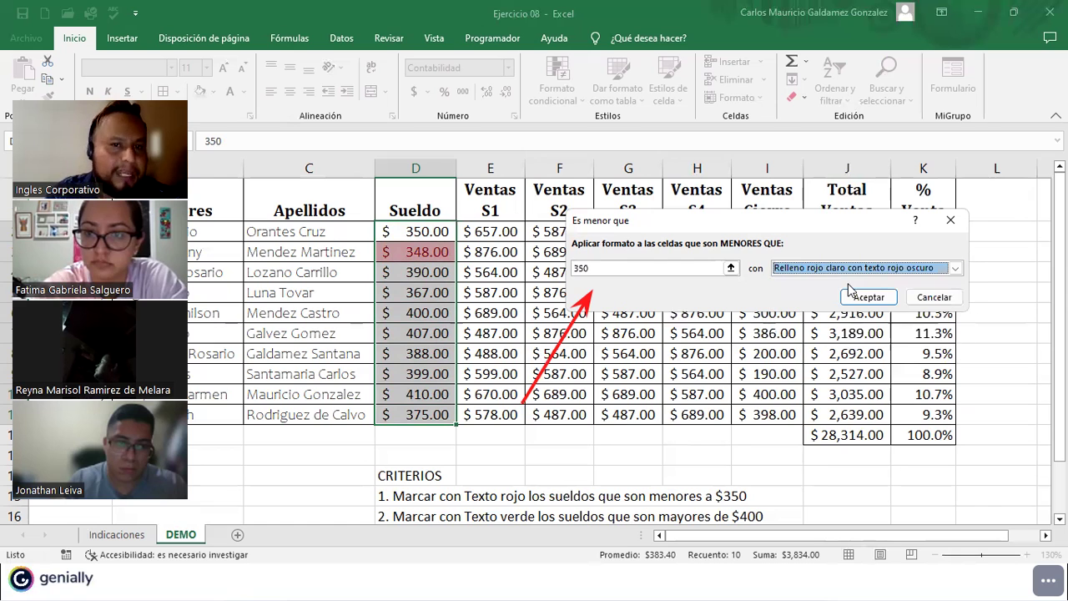
click(868, 298)
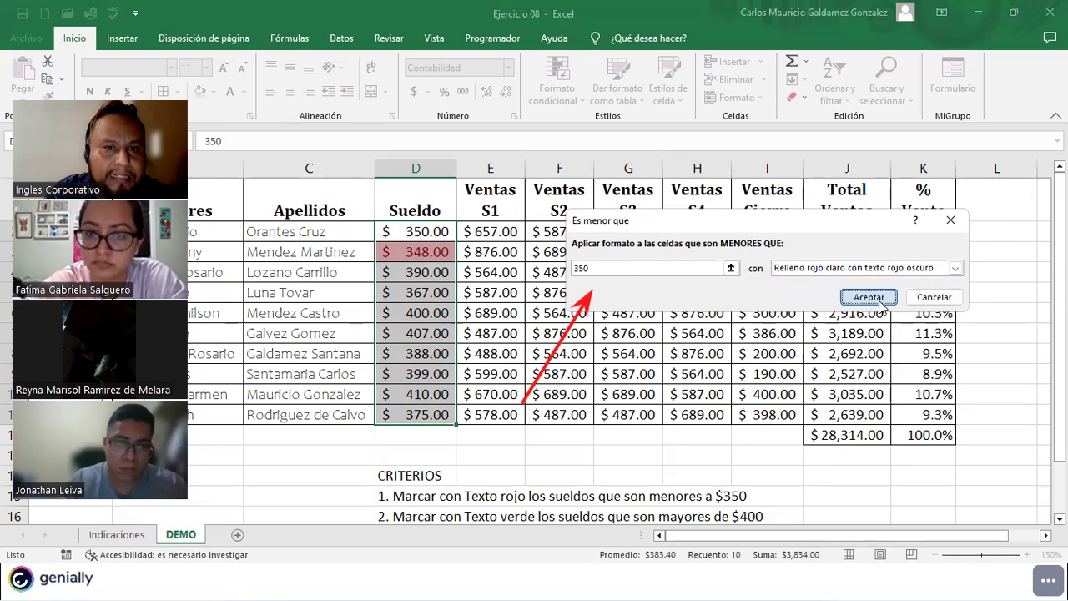
drag(417, 232, 434, 414)
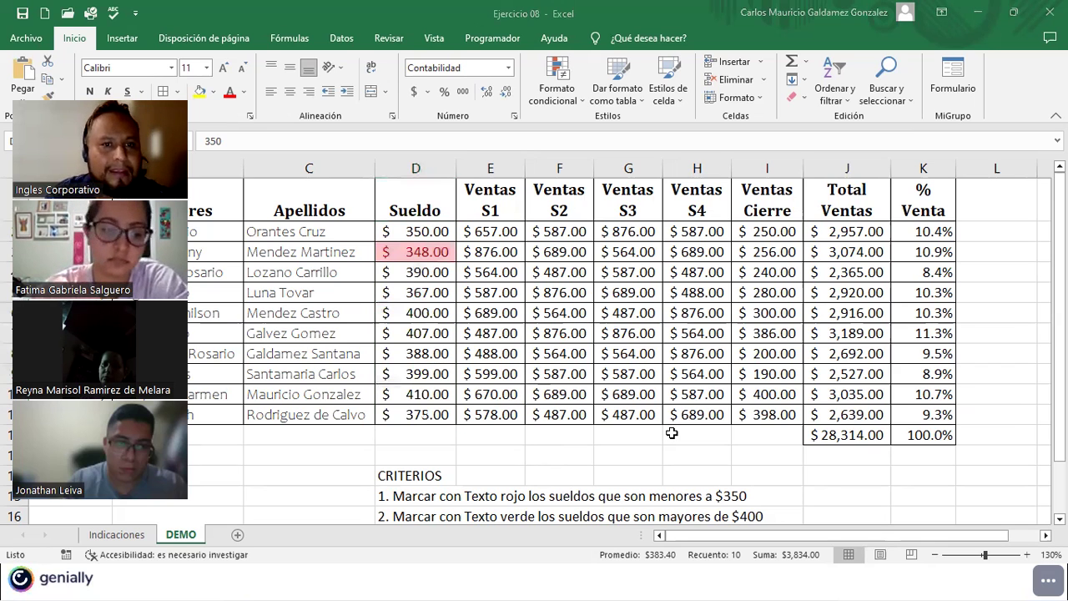
Begin reselecting the Sueldo salaries, starting from the first value in D4.
scroll(534, 383, down, 2)
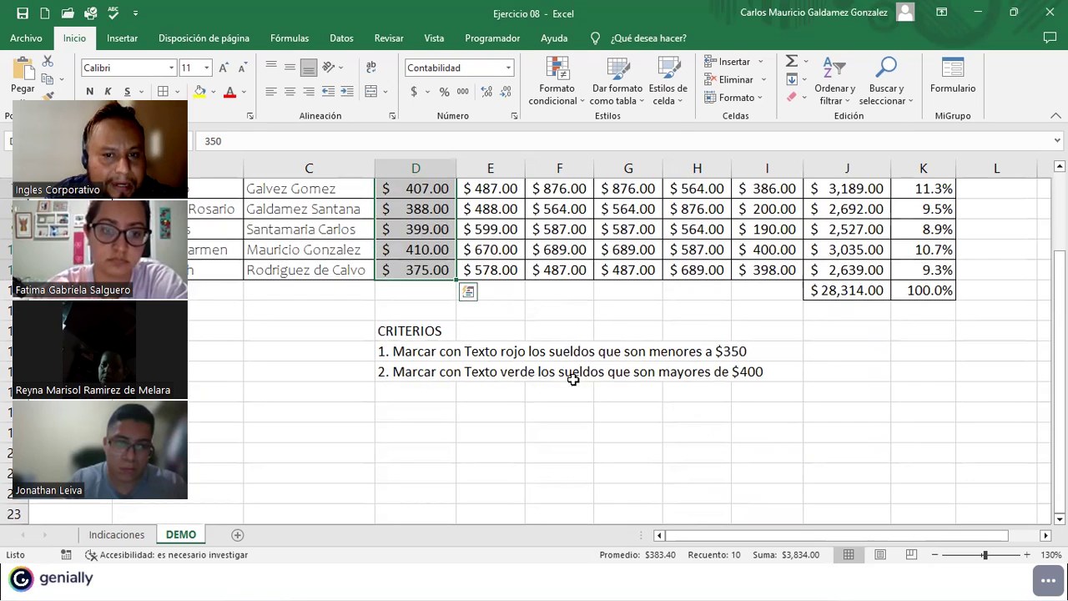
scroll(518, 365, up, 2)
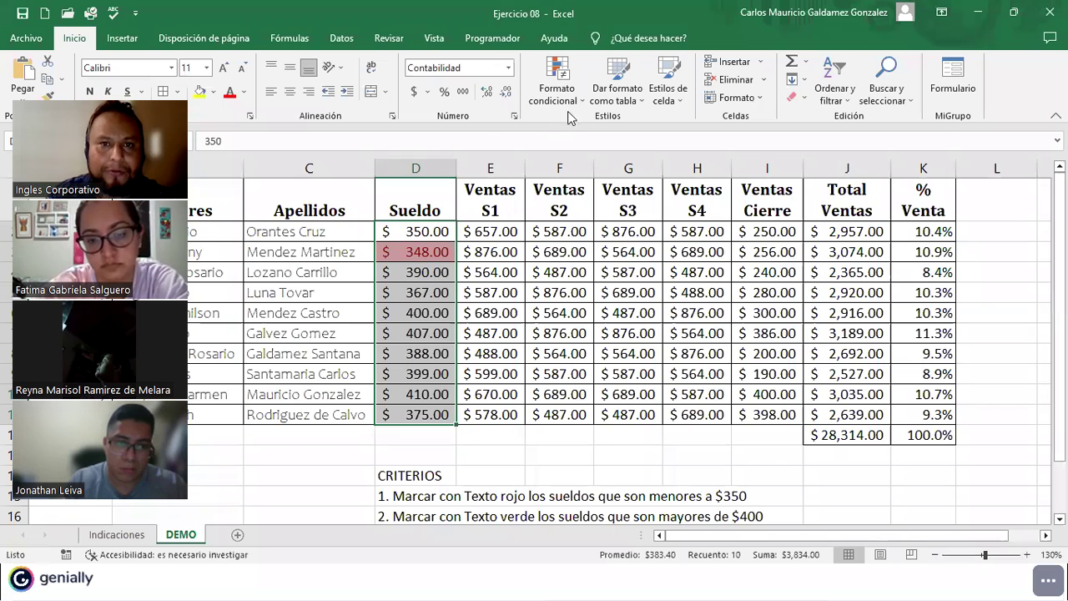
click(397, 231)
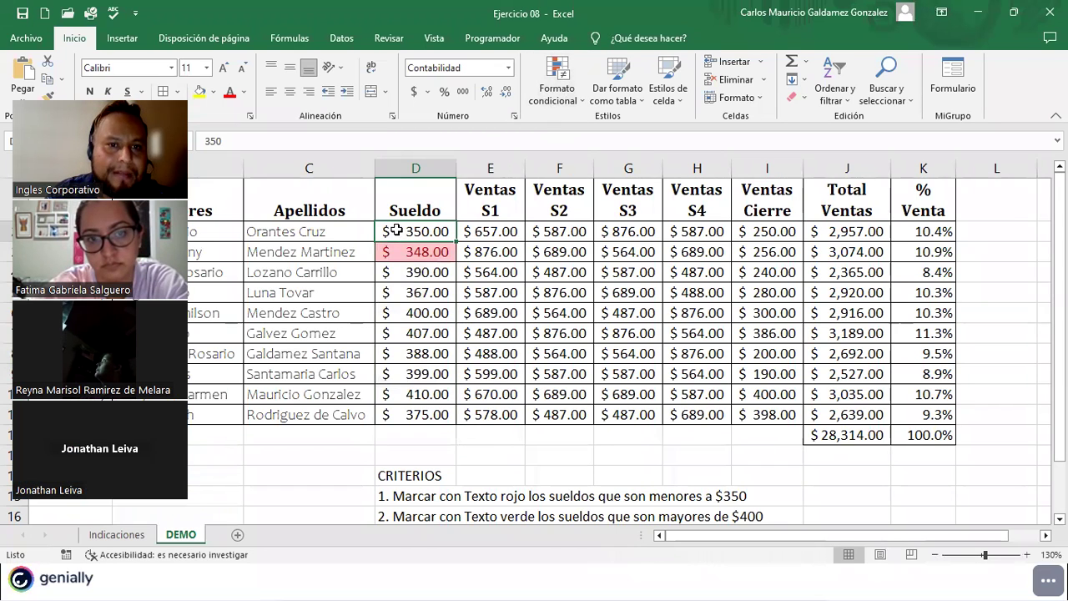
Select the Sueldo salaries D4:D13 and start a Greater Than highlight rule.
drag(397, 231, 415, 414)
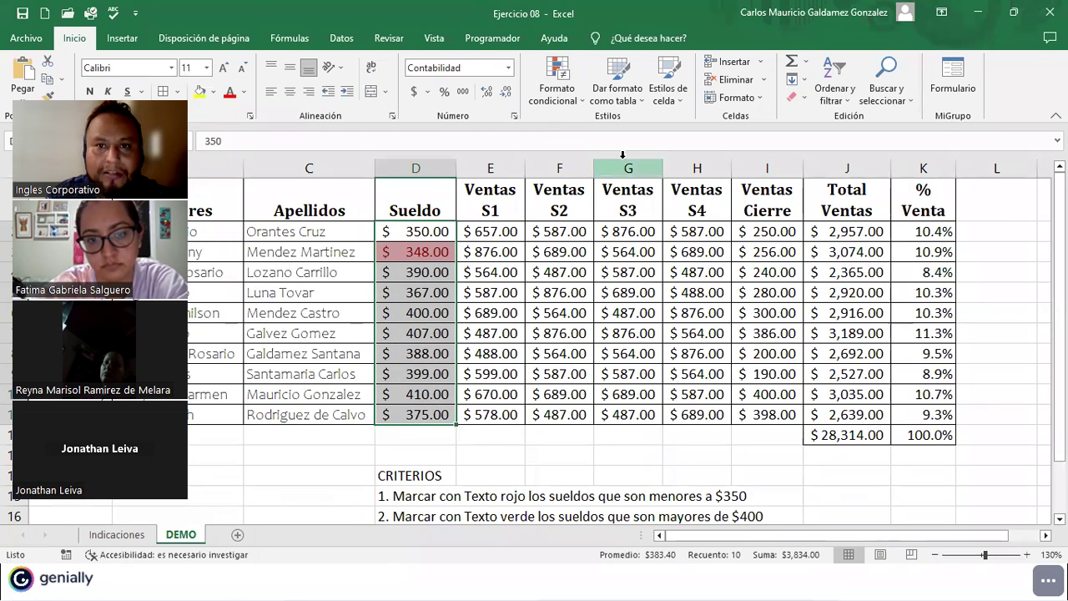
click(556, 83)
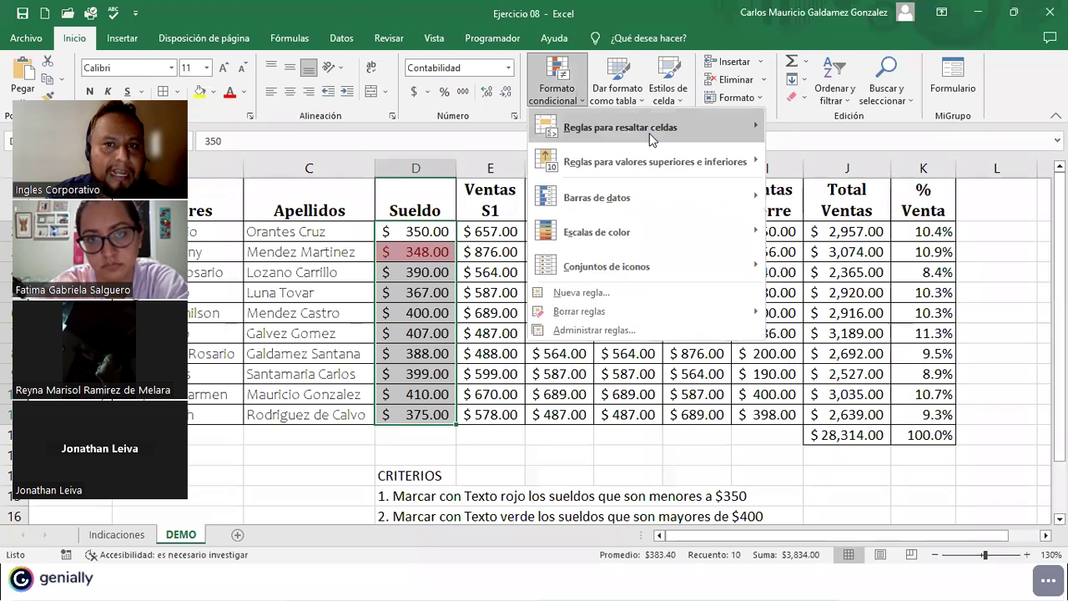
mouse_move(651, 138)
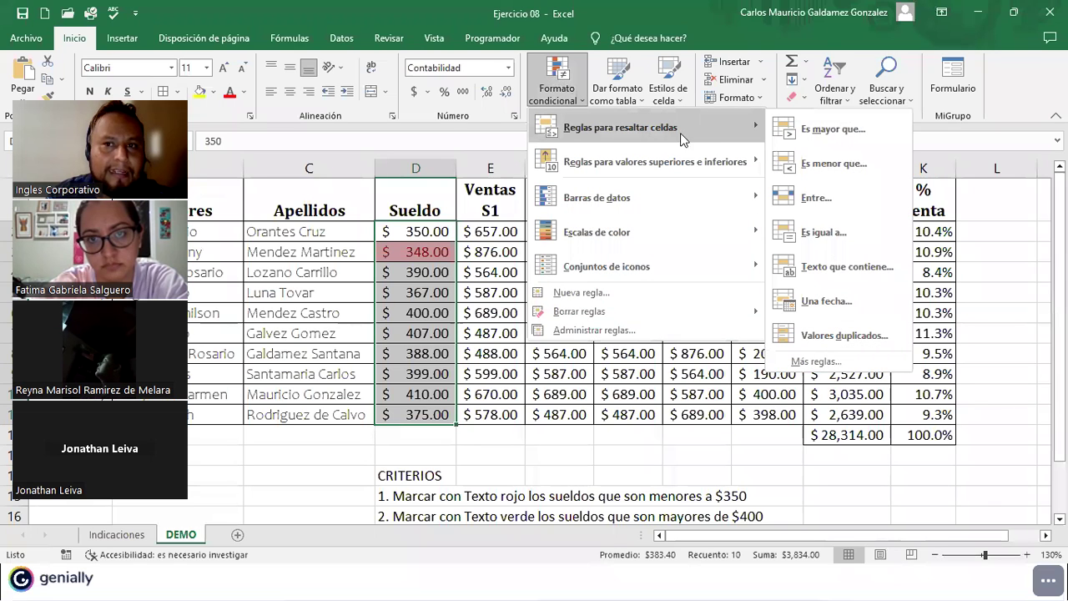
click(881, 133)
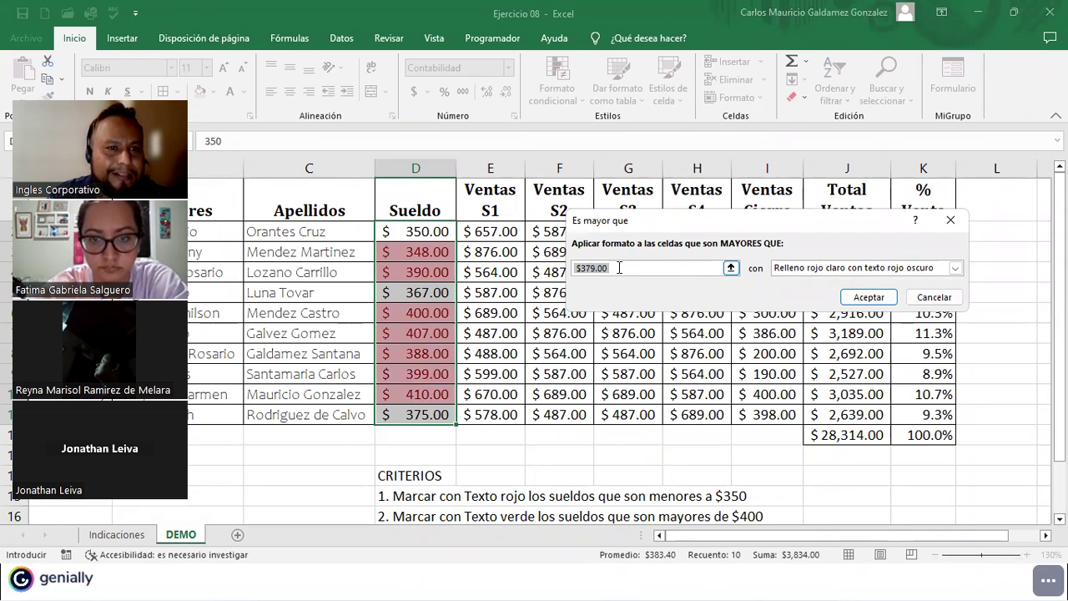
Set the threshold to 400 with green fill and dark green text, apply it, and deselect.
key(BackSpace)
text(400)
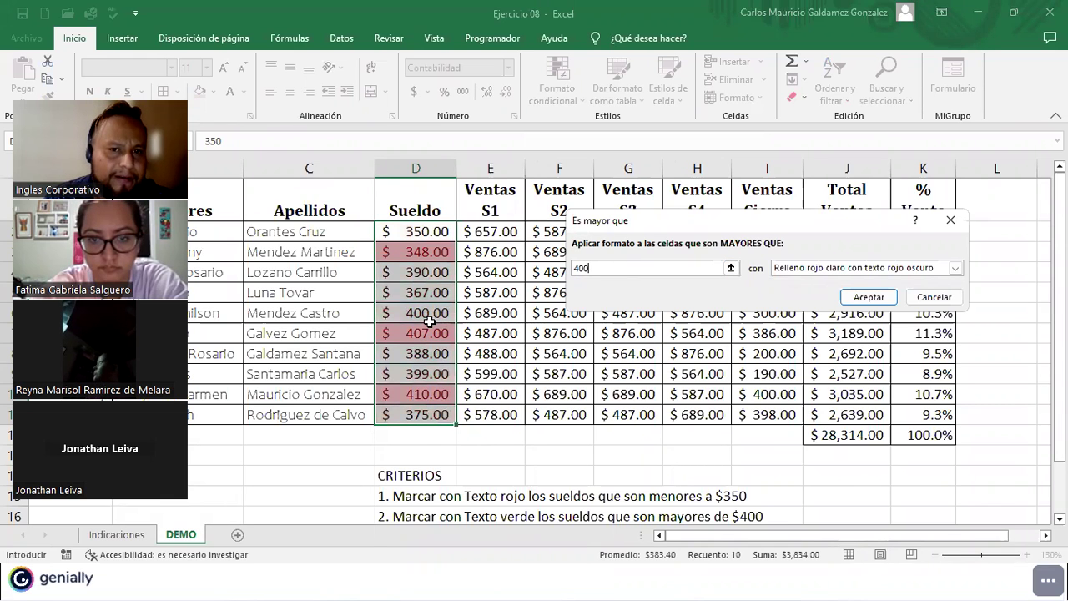
scroll(430, 317, down, 2)
scroll(429, 318, up, 2)
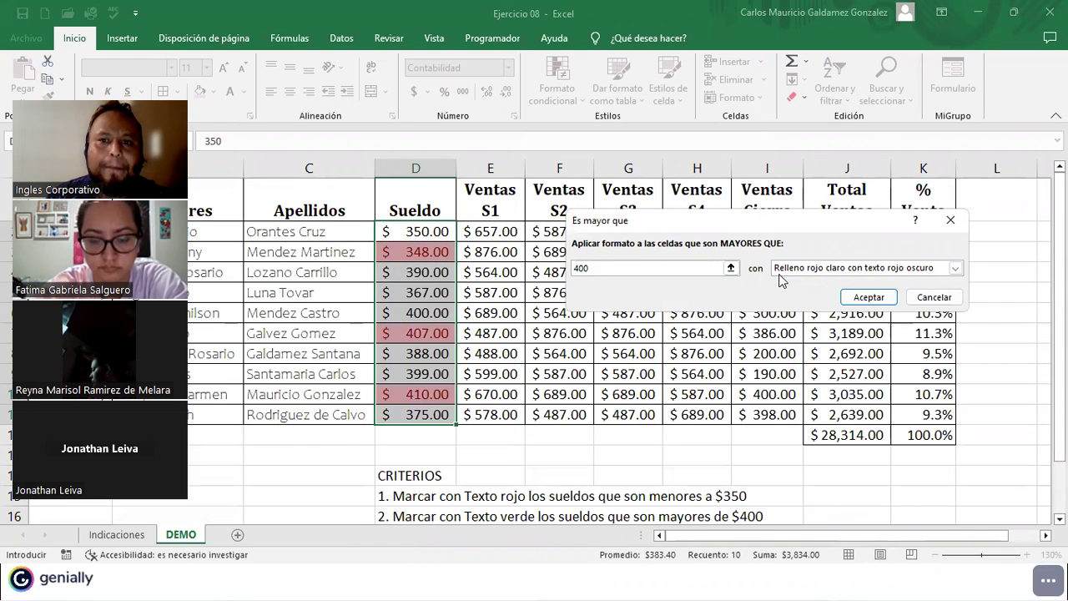
click(955, 268)
click(806, 302)
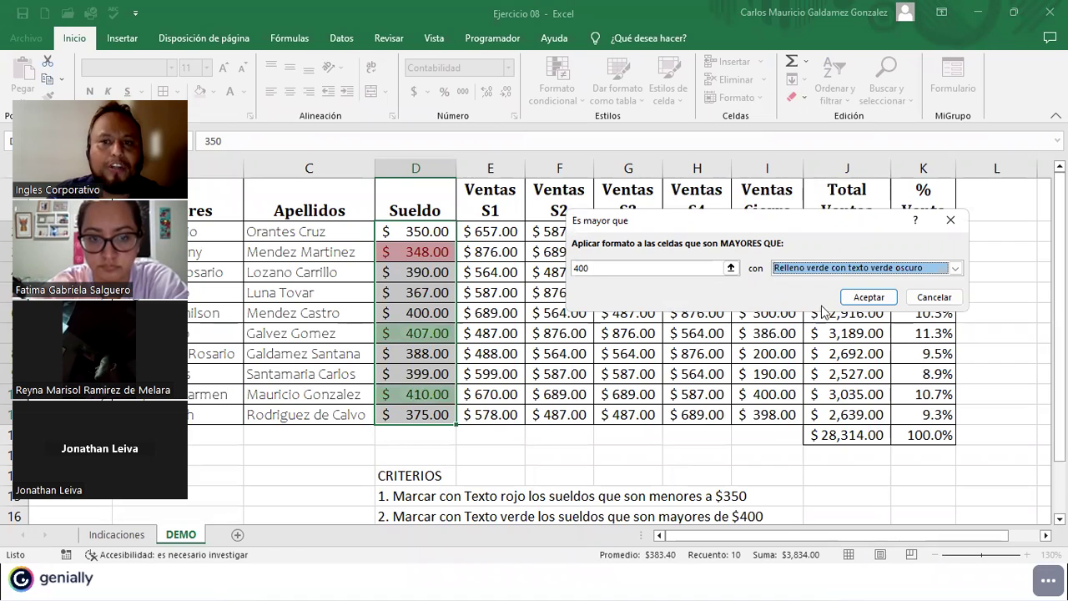
click(867, 298)
scroll(590, 325, down, 2)
scroll(590, 327, up, 2)
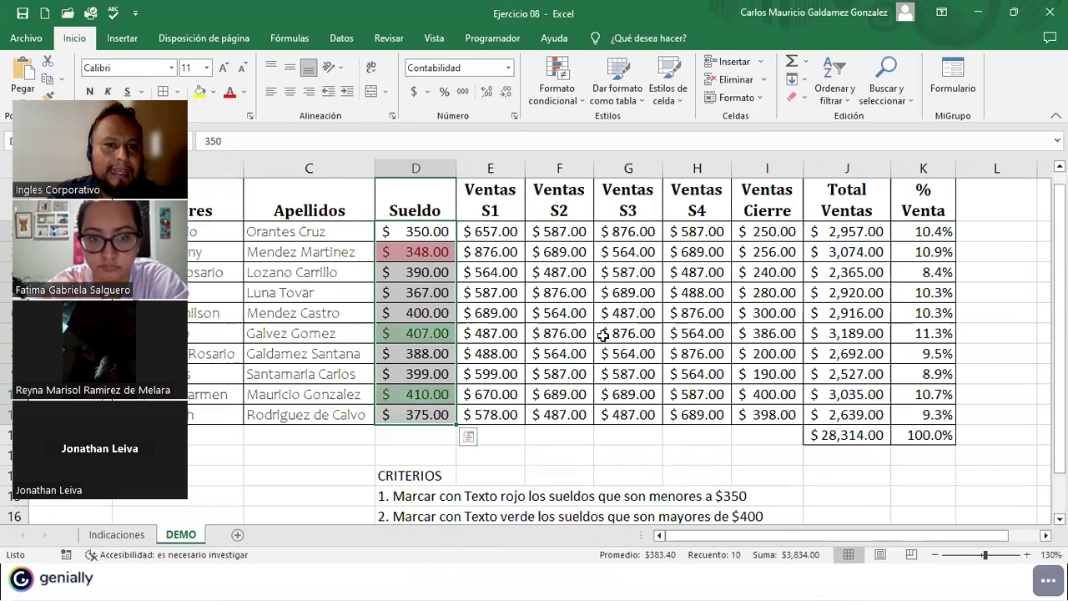
click(565, 427)
scroll(615, 389, down, 1)
scroll(601, 392, up, 1)
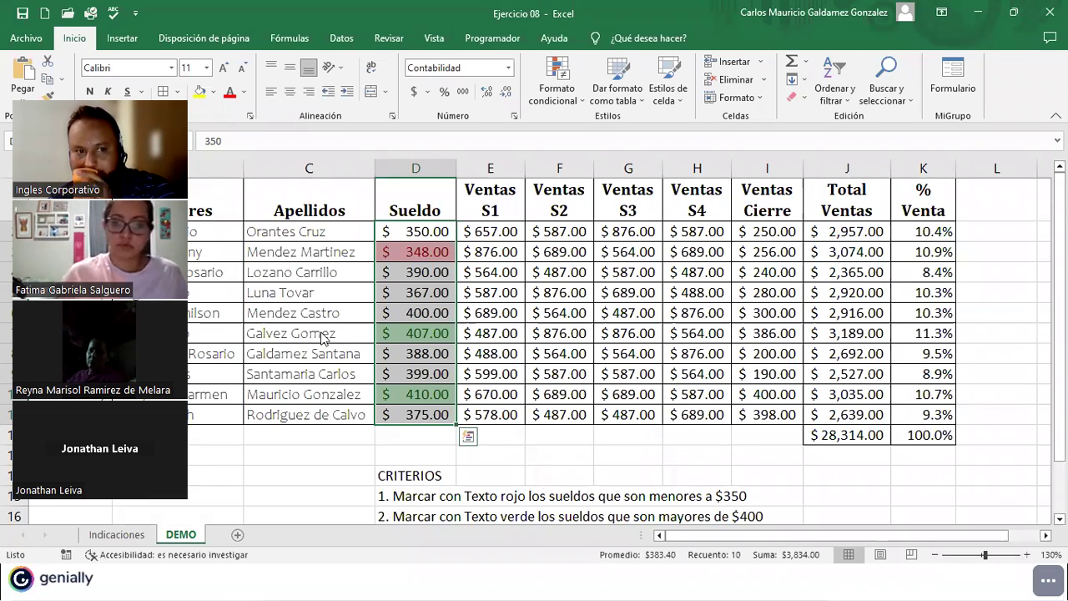
click(198, 495)
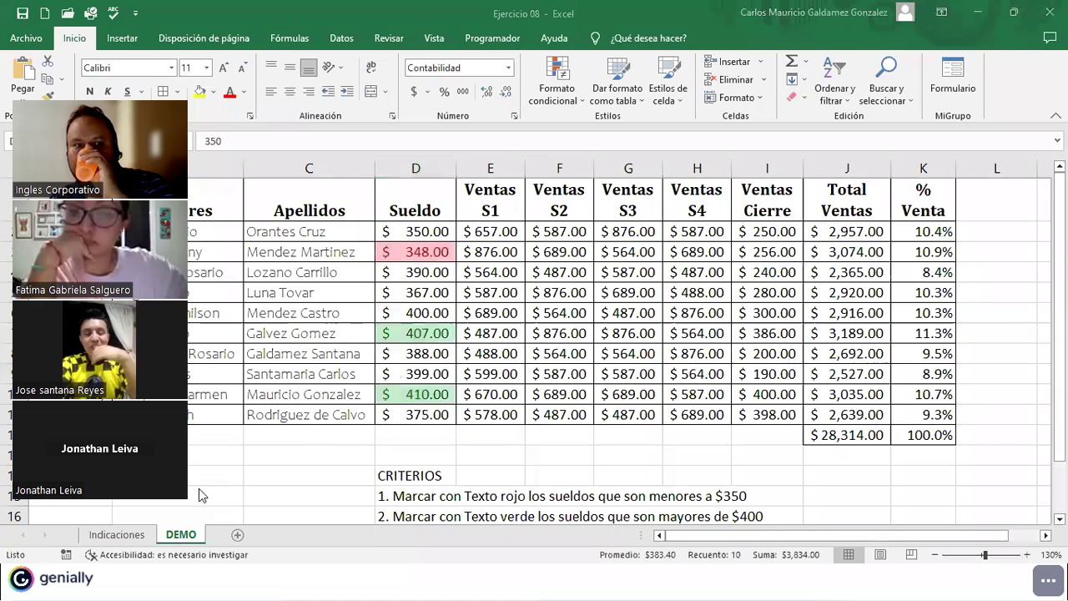
click(400, 313)
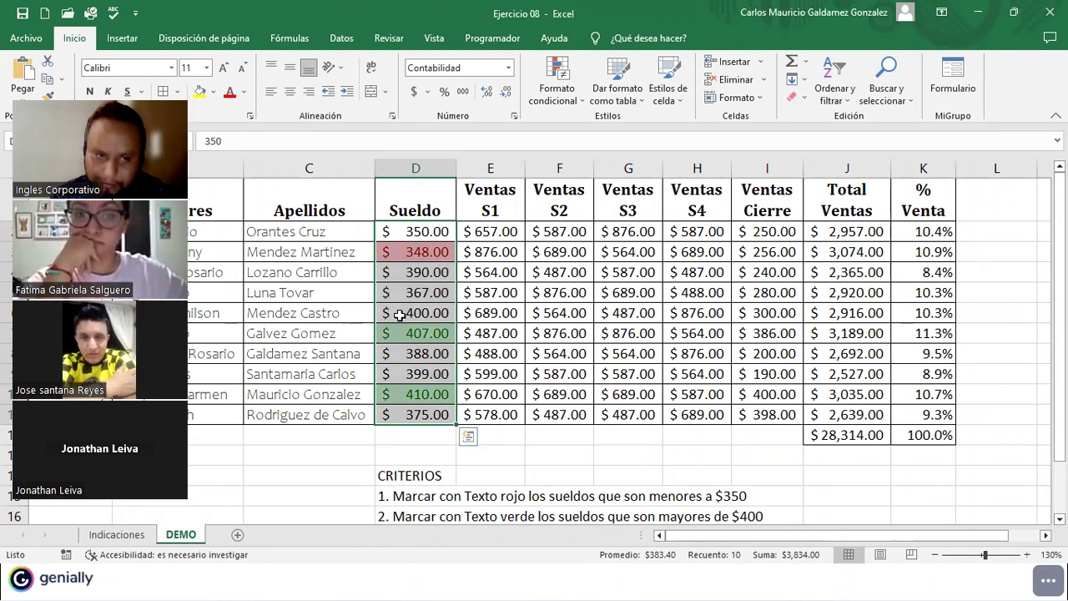
drag(408, 231, 433, 413)
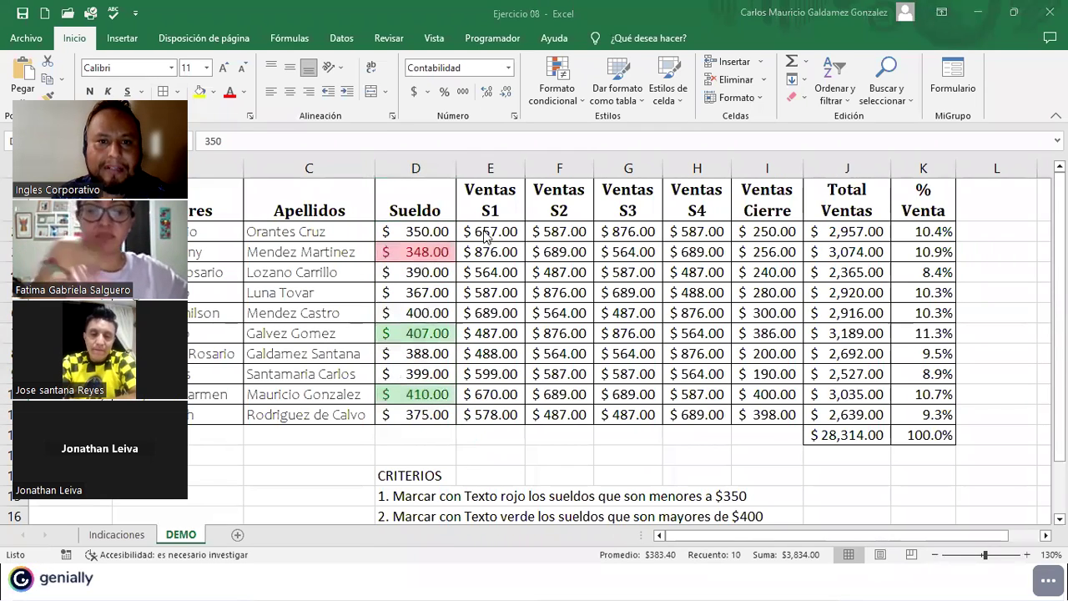
Highlight sales in E4:I13 between 400 and 600 with yellow fill and dark yellow text.
mouse_move(490, 231)
mouse_down()
mouse_move(640, 289)
mouse_move(767, 410)
mouse_up()
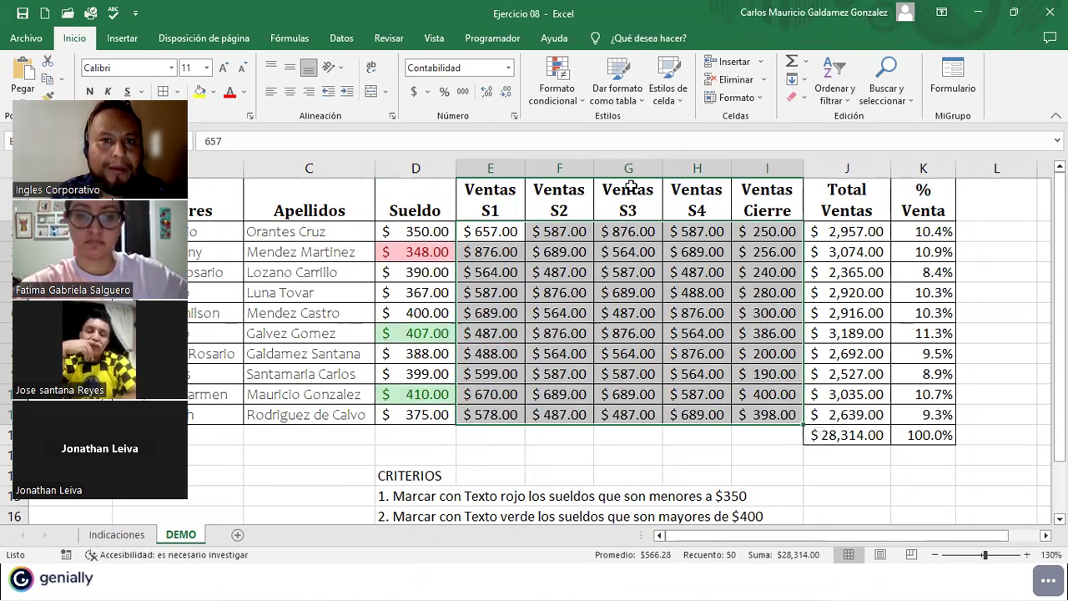
click(556, 104)
mouse_move(621, 133)
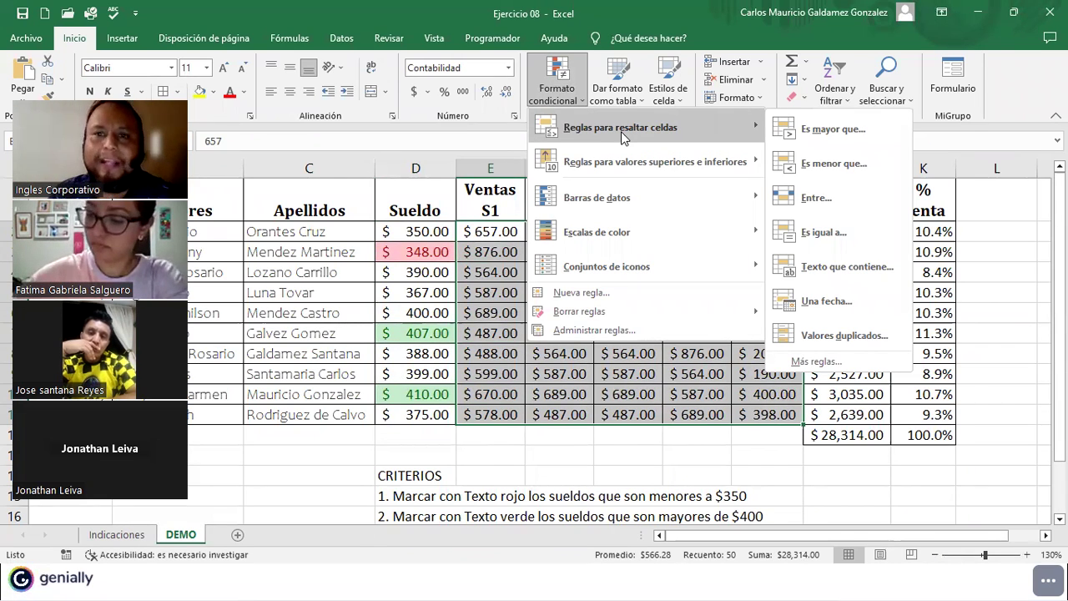
click(807, 201)
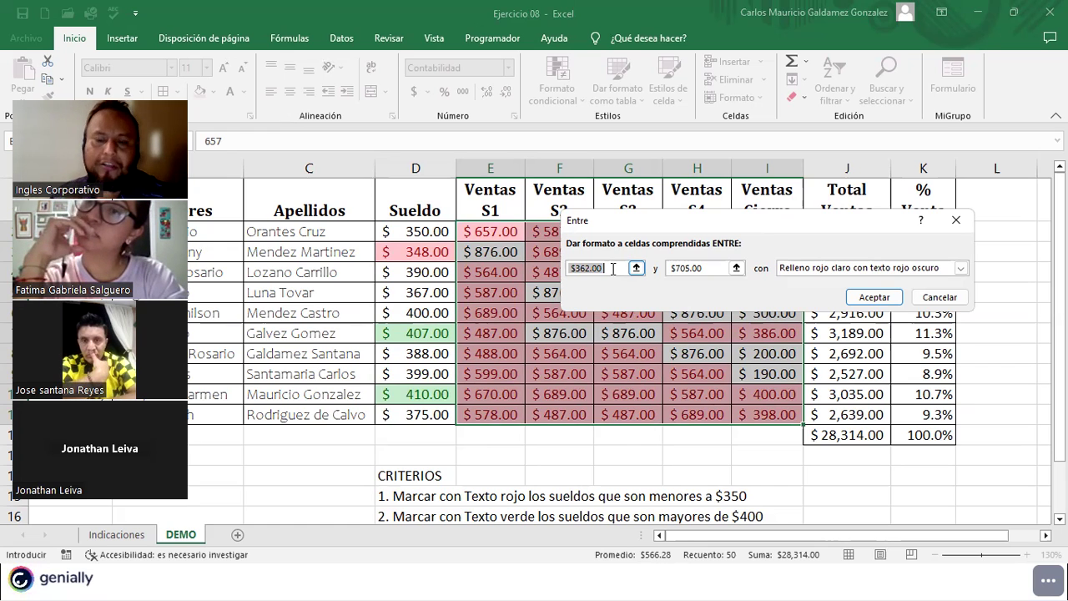
text(4)
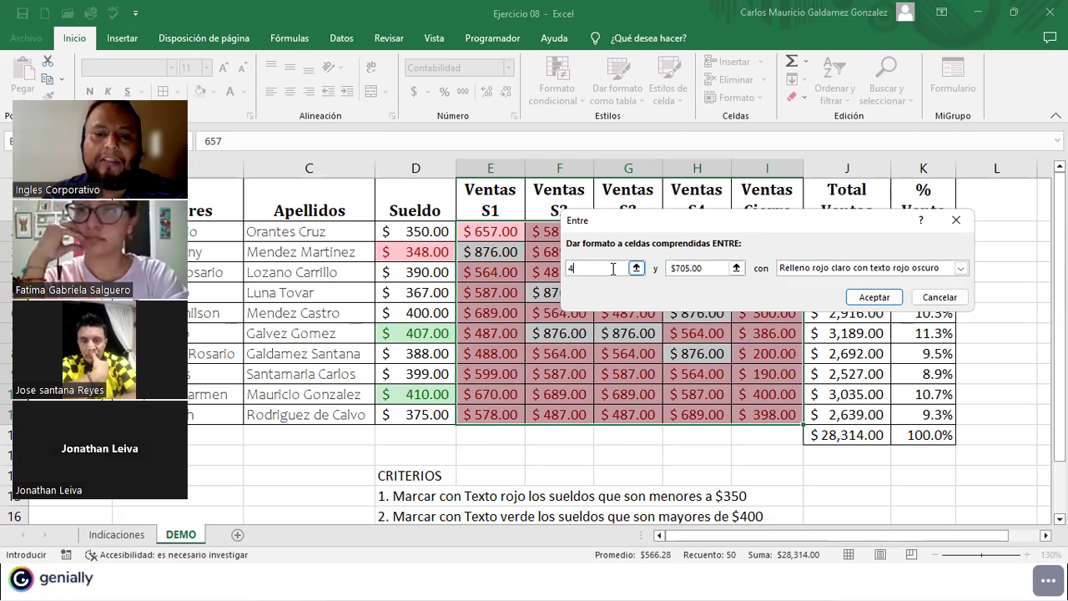
text(00)
key(Tab)
text(600)
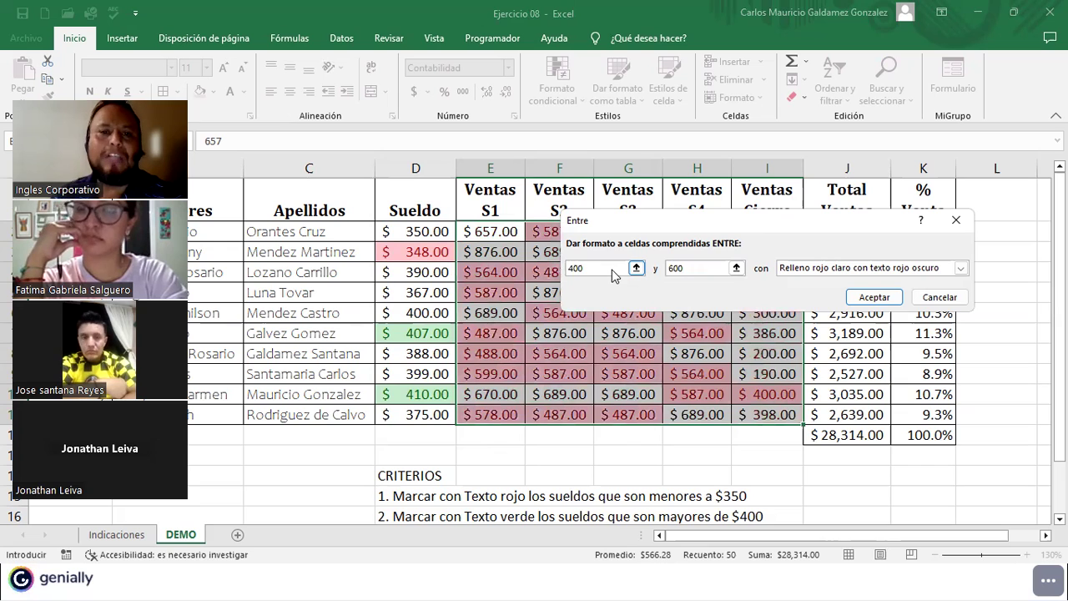
click(819, 268)
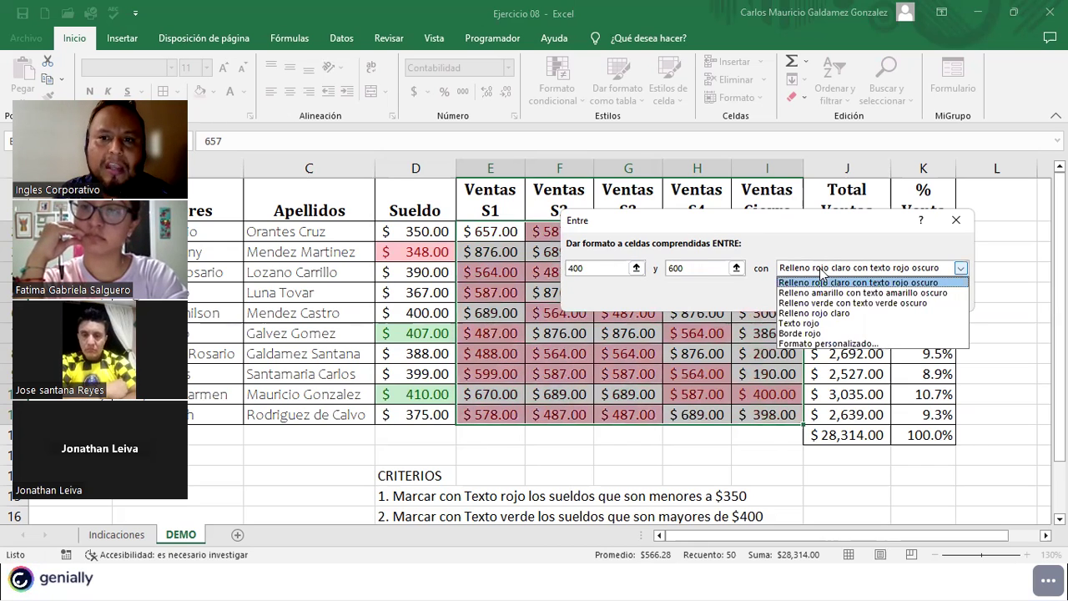
click(837, 293)
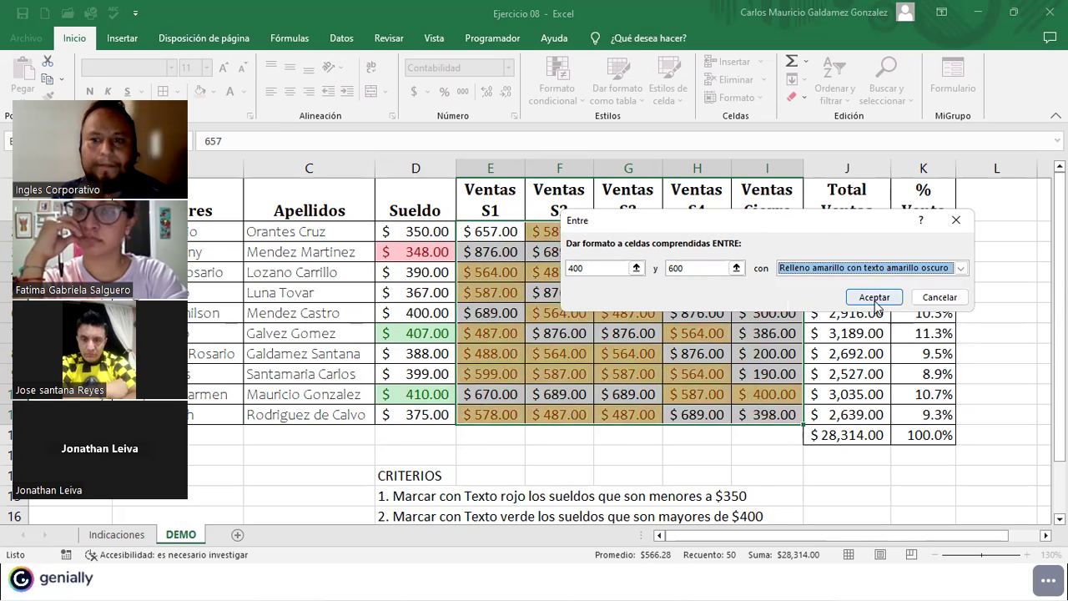
click(874, 297)
click(559, 393)
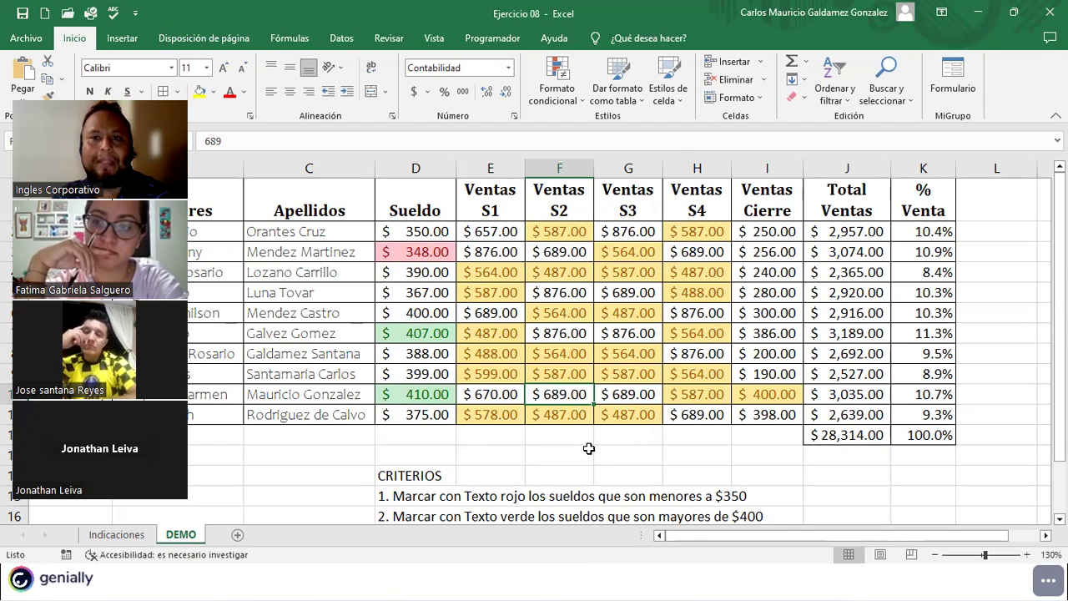
click(582, 411)
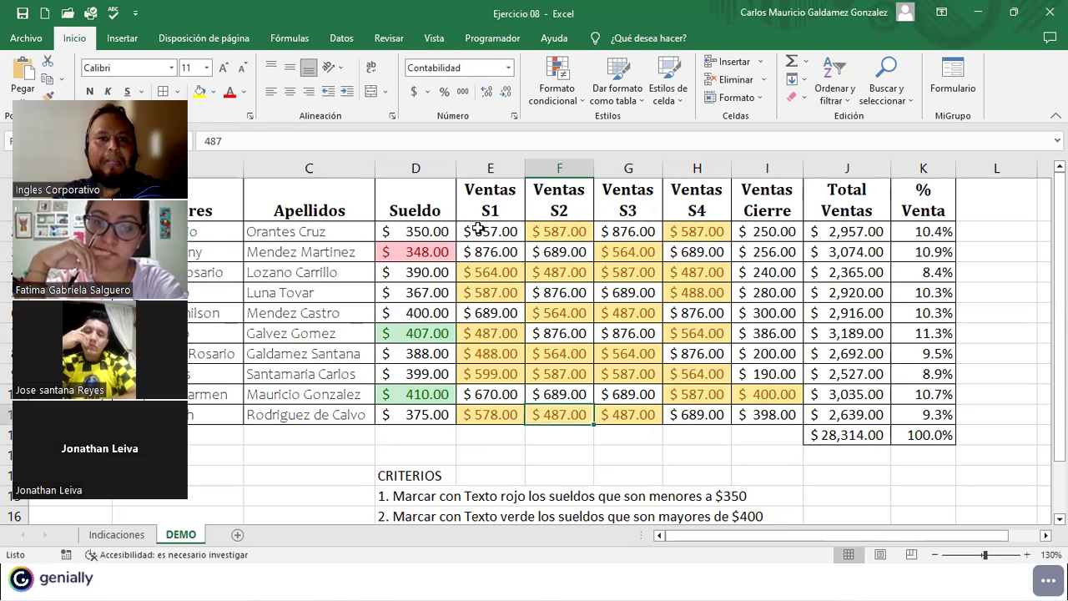
drag(476, 229, 749, 409)
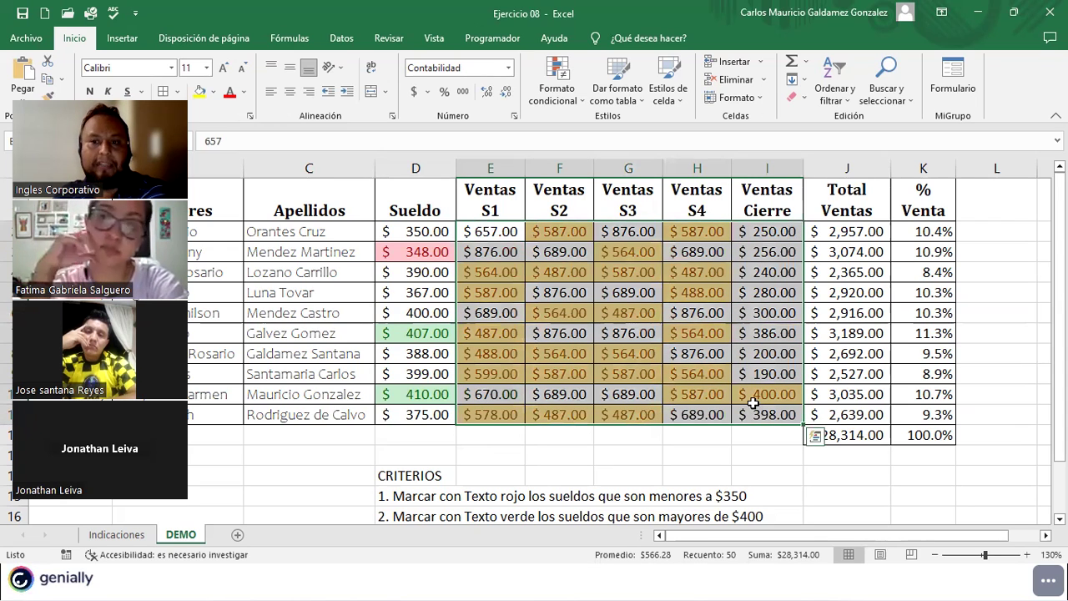
click(752, 402)
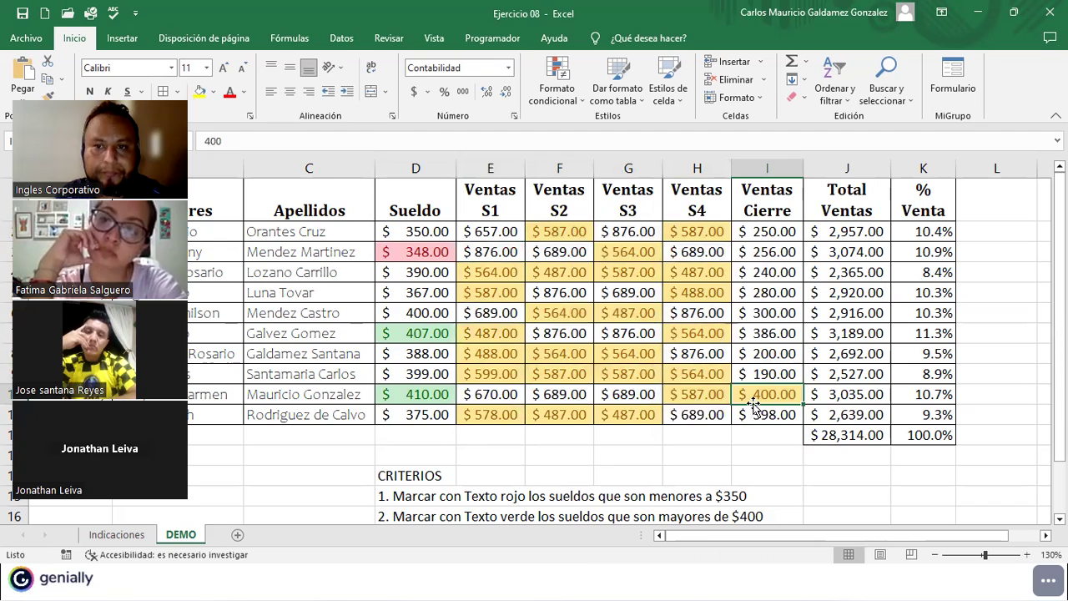
Apply an Equal To rule giving the Total Ventas value 3035 red text.
drag(814, 234, 837, 415)
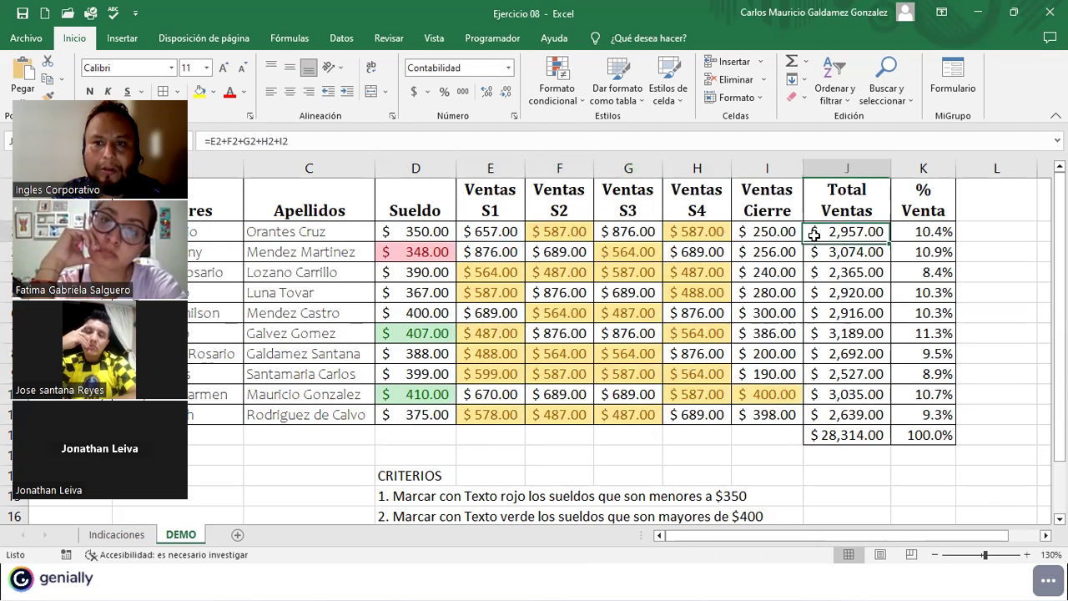
click(576, 95)
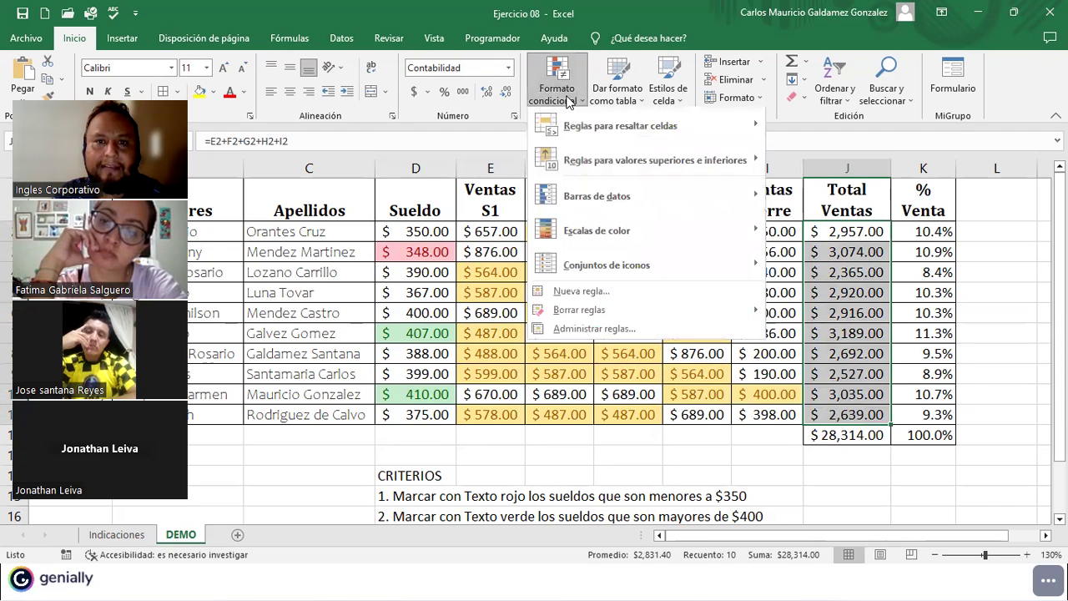
mouse_move(640, 132)
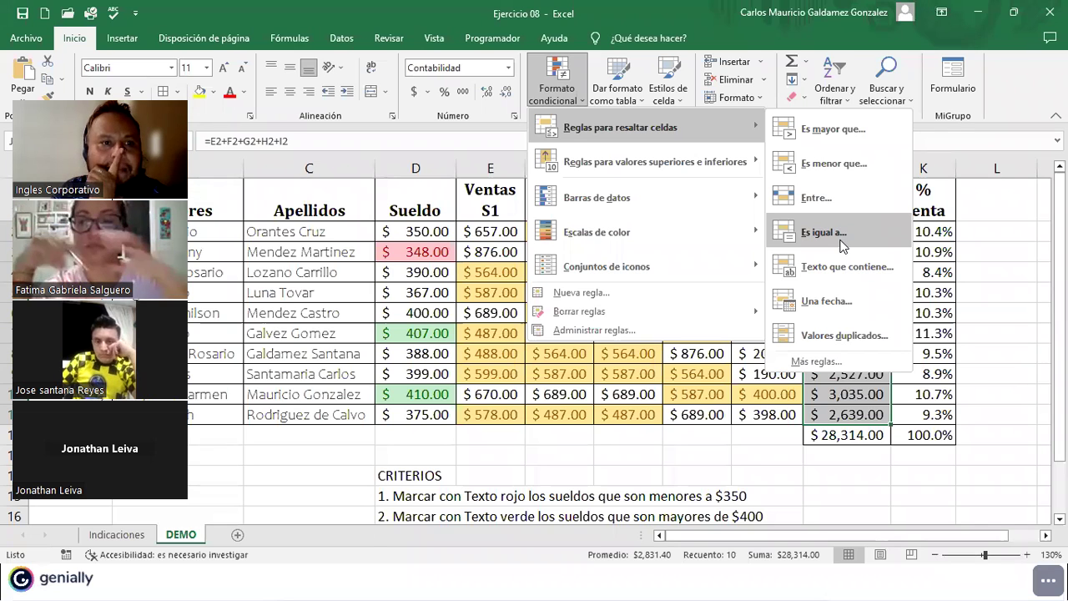
click(840, 243)
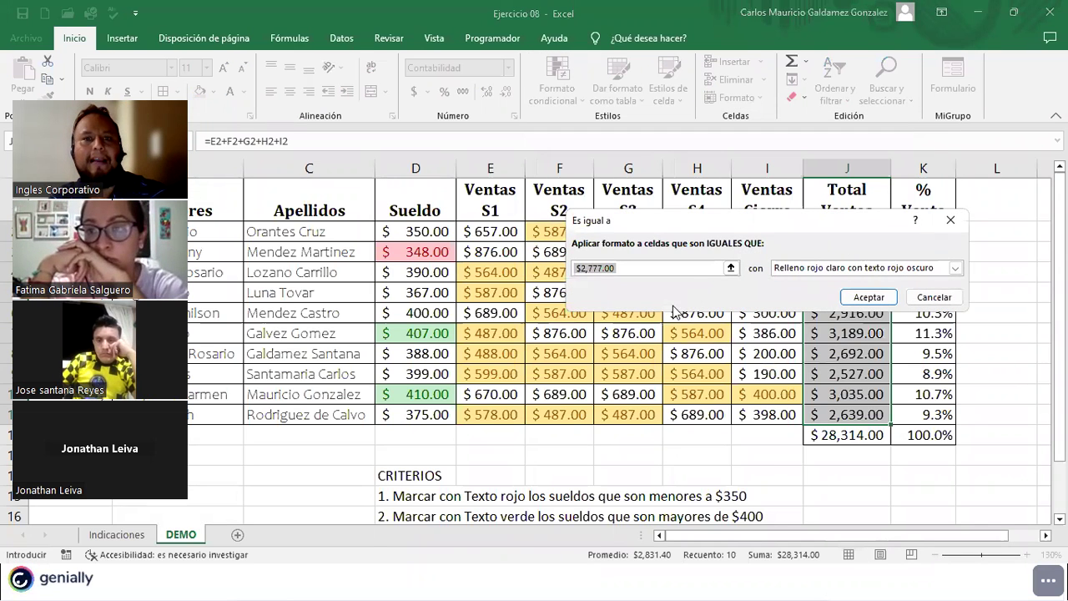
text(3)
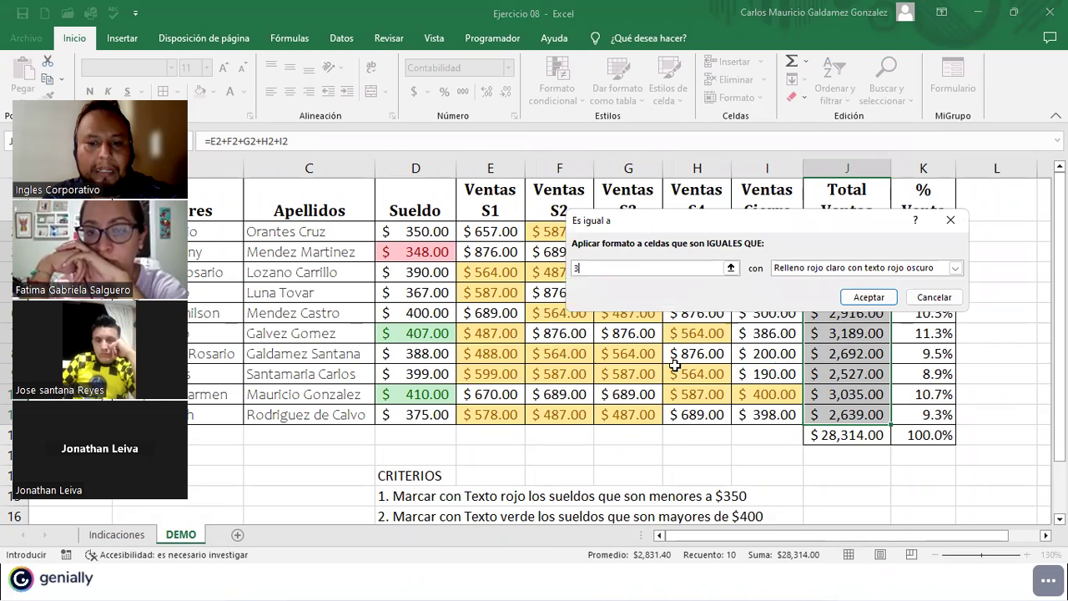
text(035)
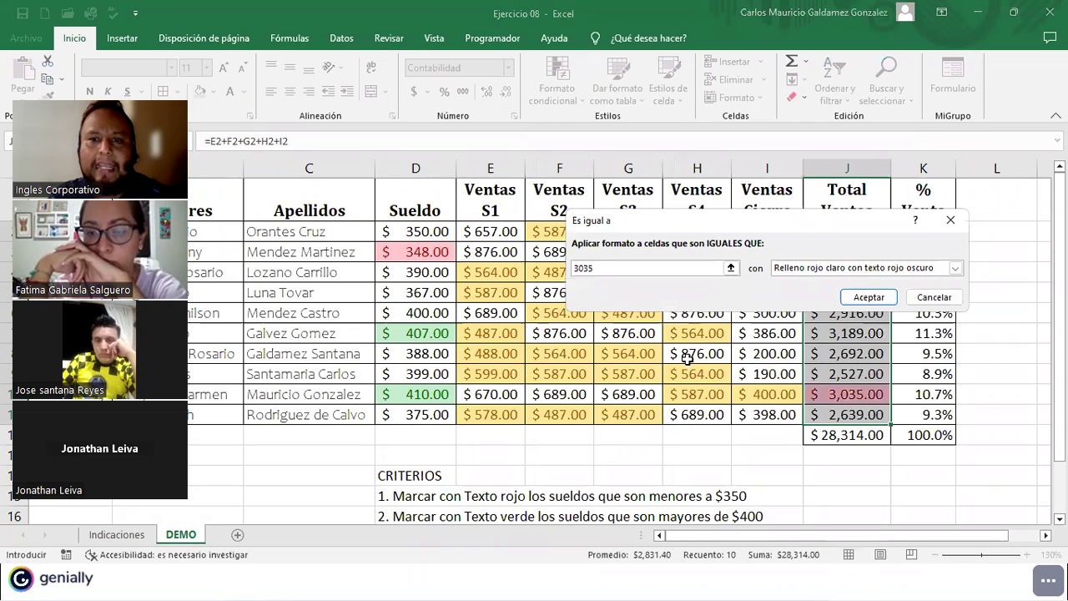
click(816, 268)
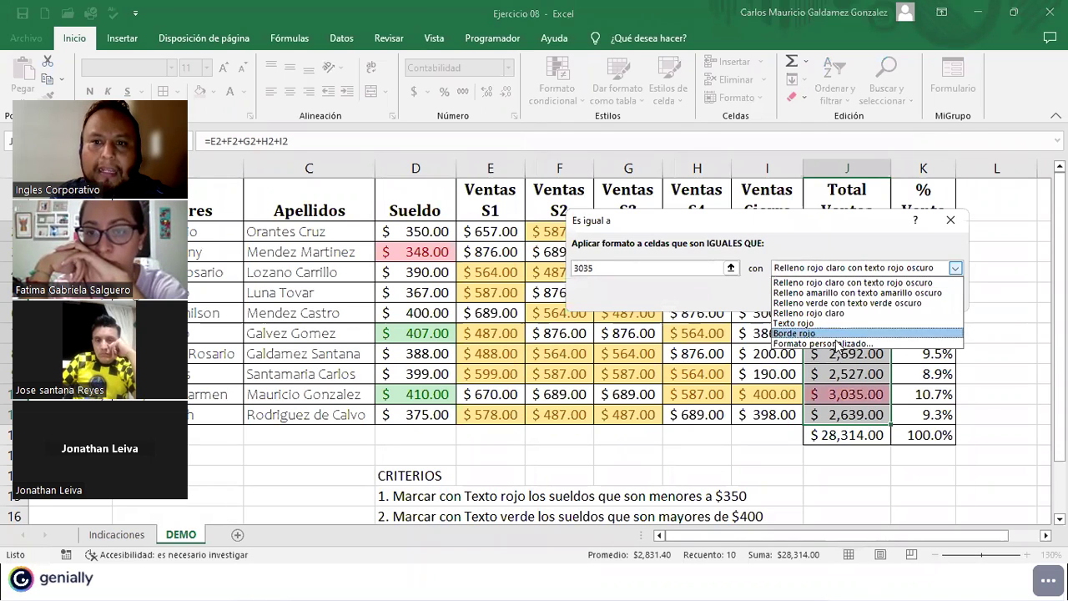
click(805, 324)
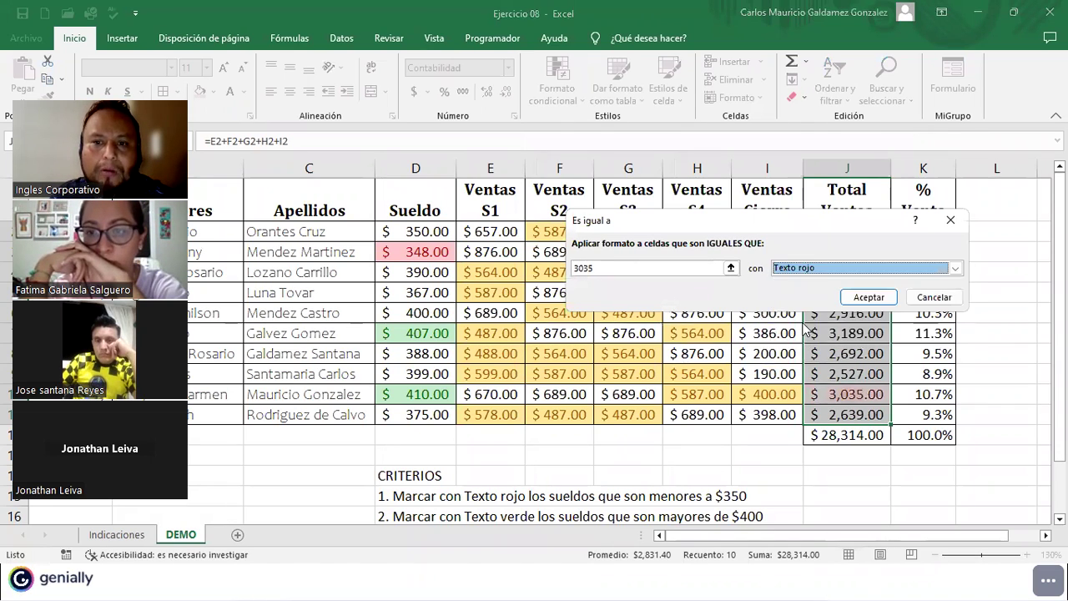
click(830, 275)
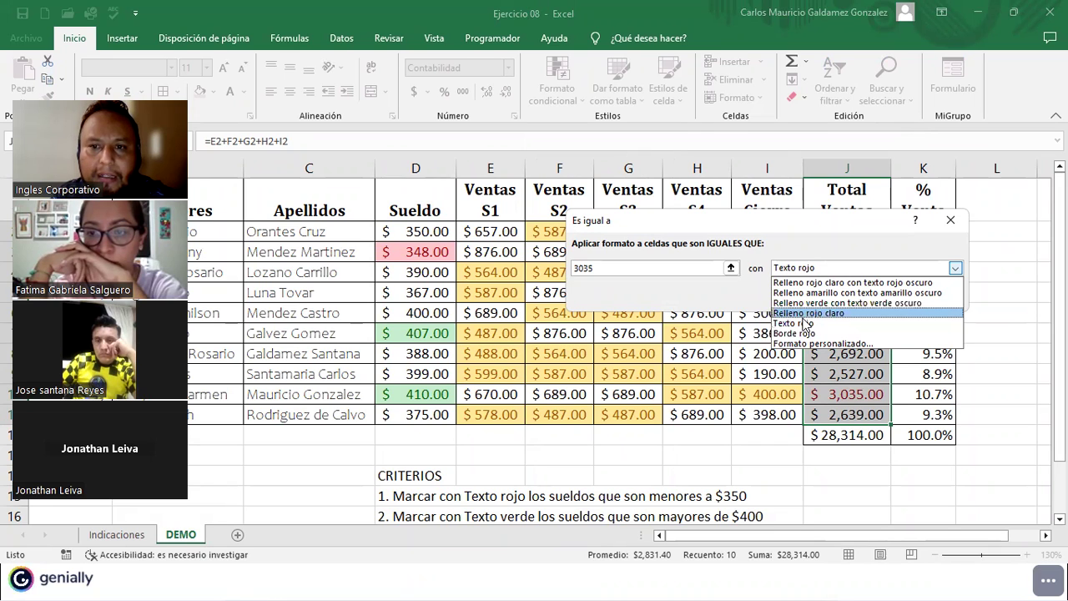
click(804, 325)
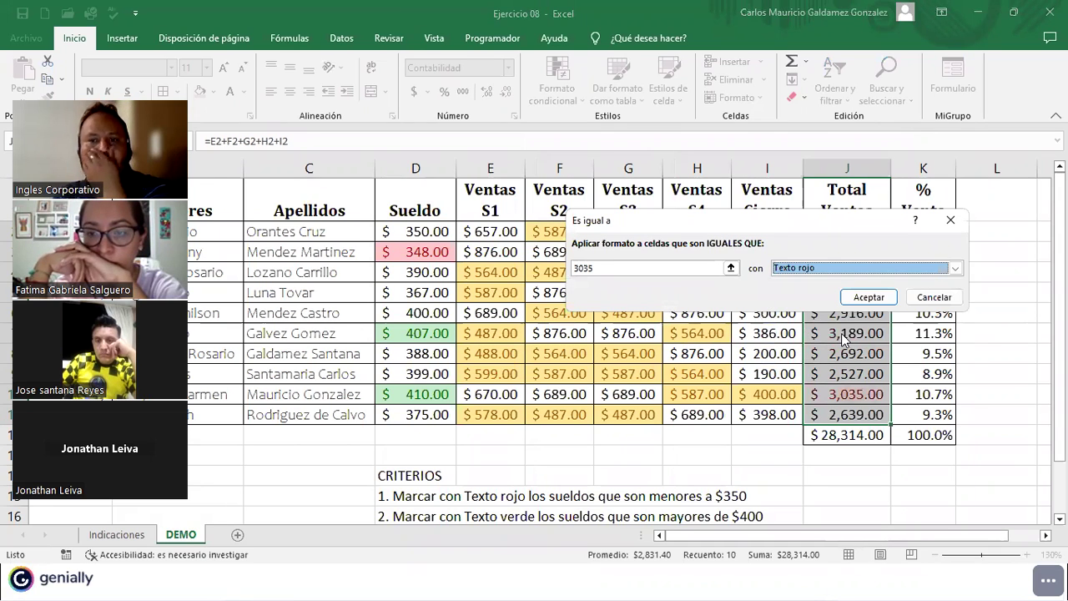
click(597, 268)
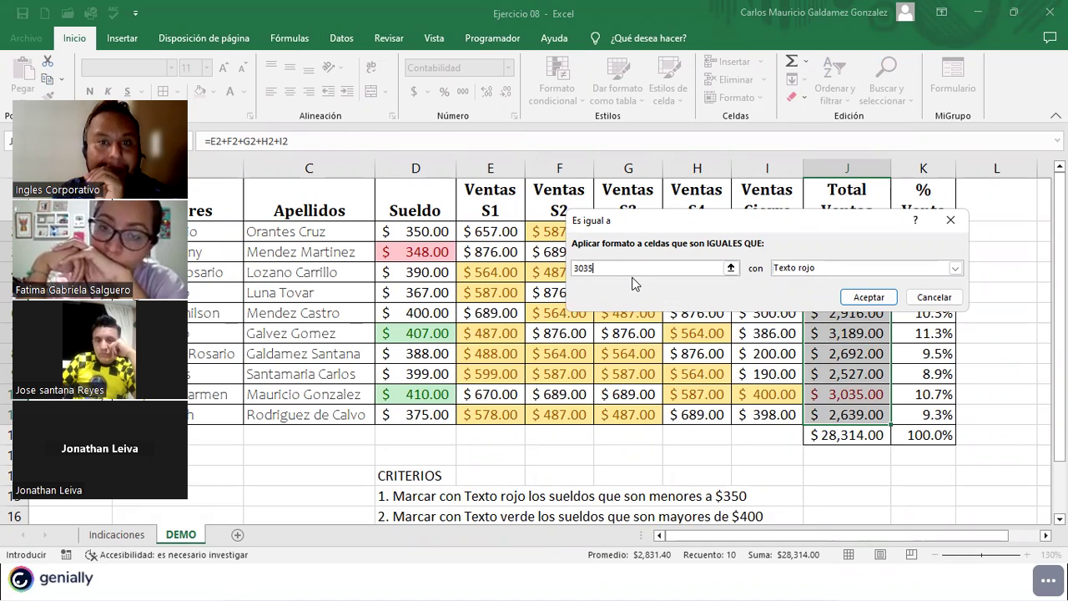
click(863, 298)
click(845, 311)
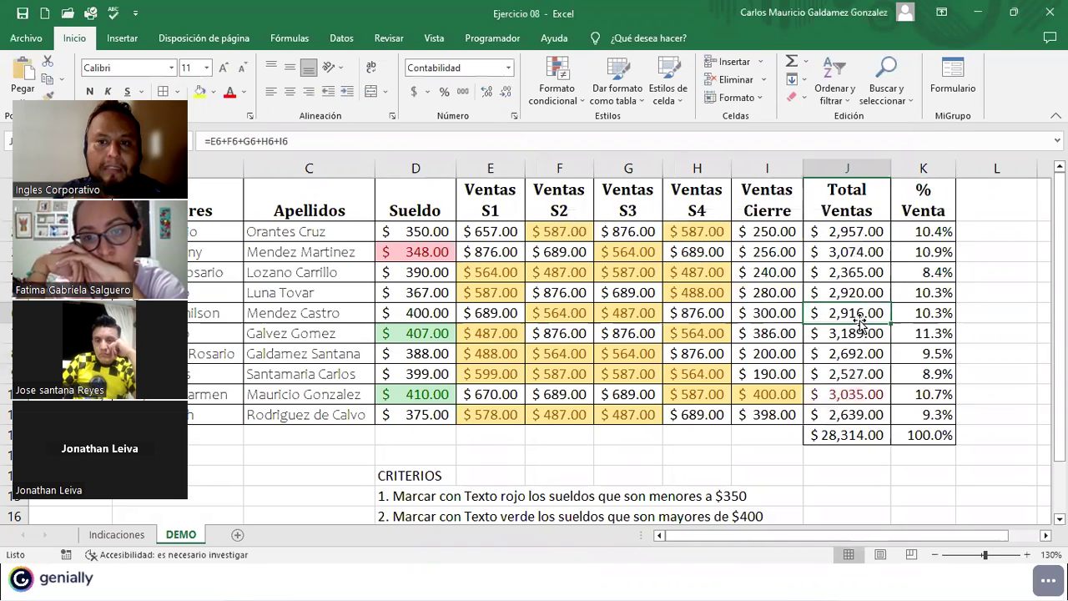
drag(833, 231, 850, 415)
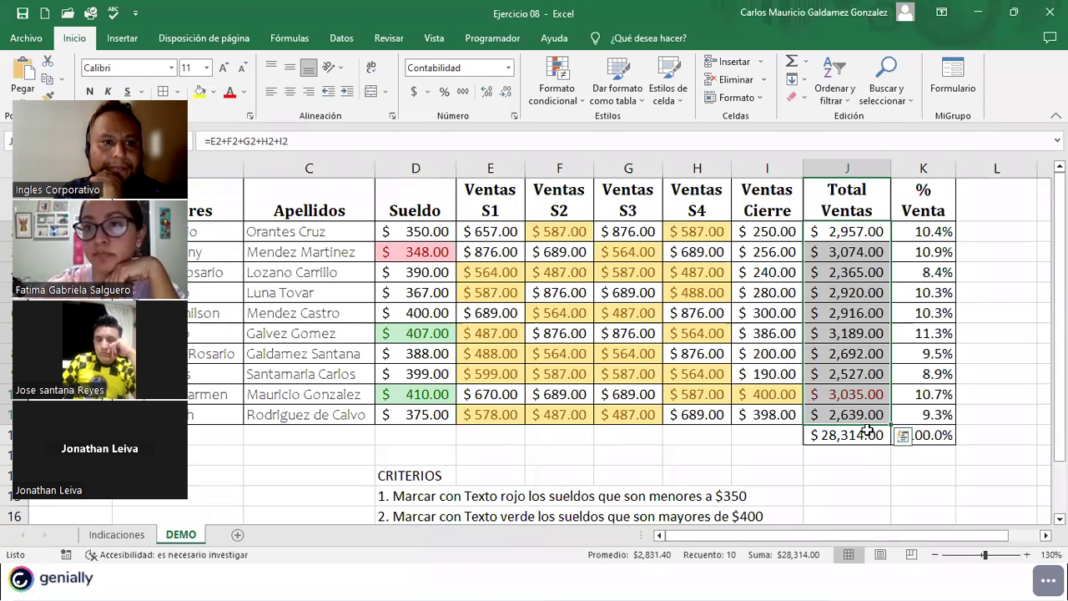
click(558, 83)
mouse_move(597, 136)
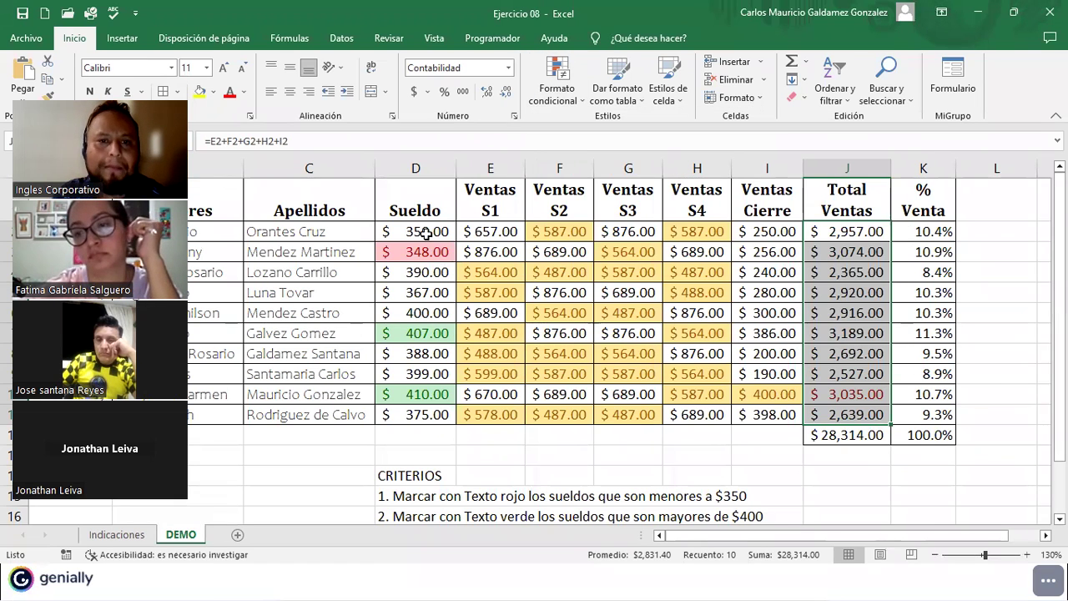
drag(422, 232, 627, 272)
drag(722, 312, 845, 414)
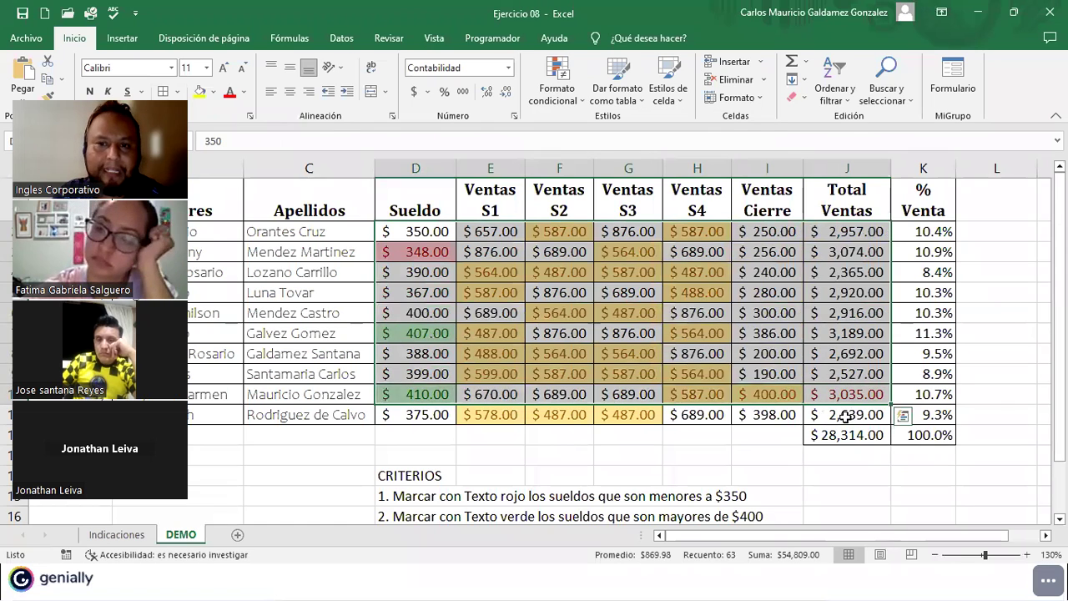
click(845, 416)
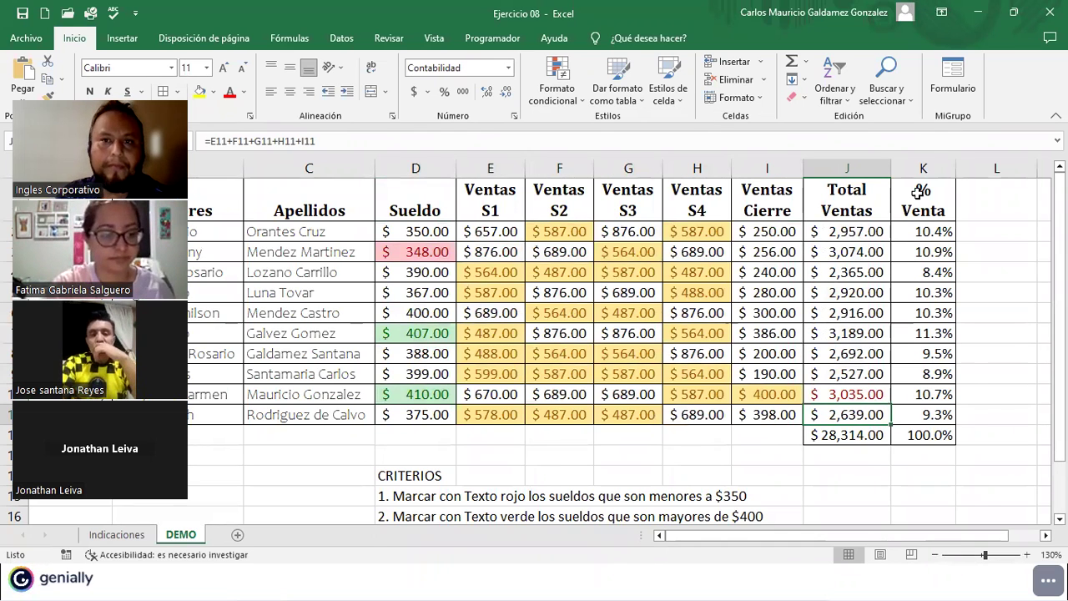
Open the Indicaciones sheet and scroll to read the activities in K17, K18 and K19.
click(118, 534)
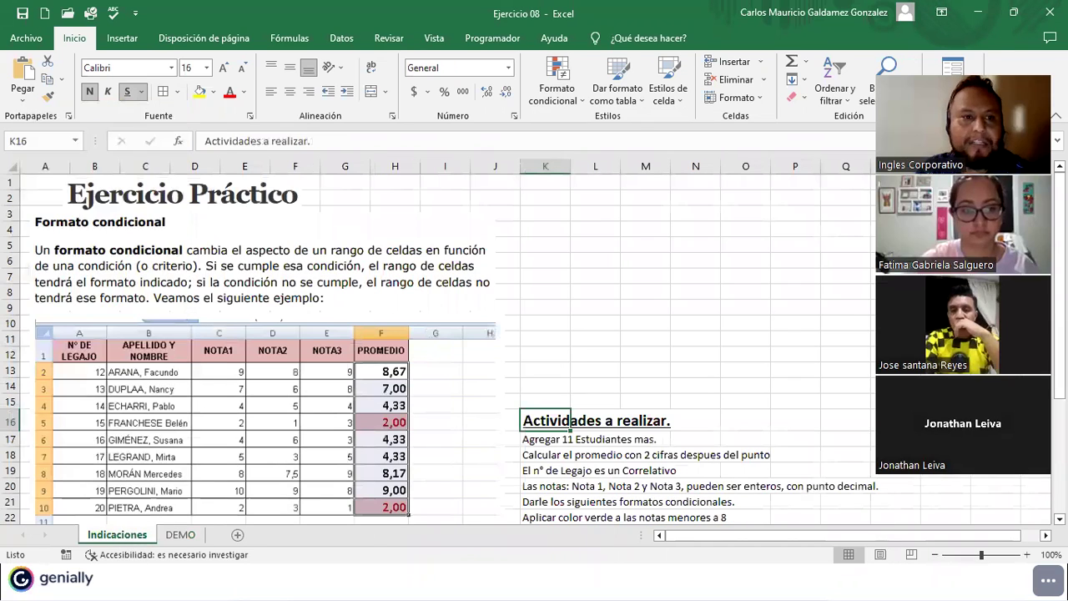
click(202, 273)
scroll(270, 340, down, 2)
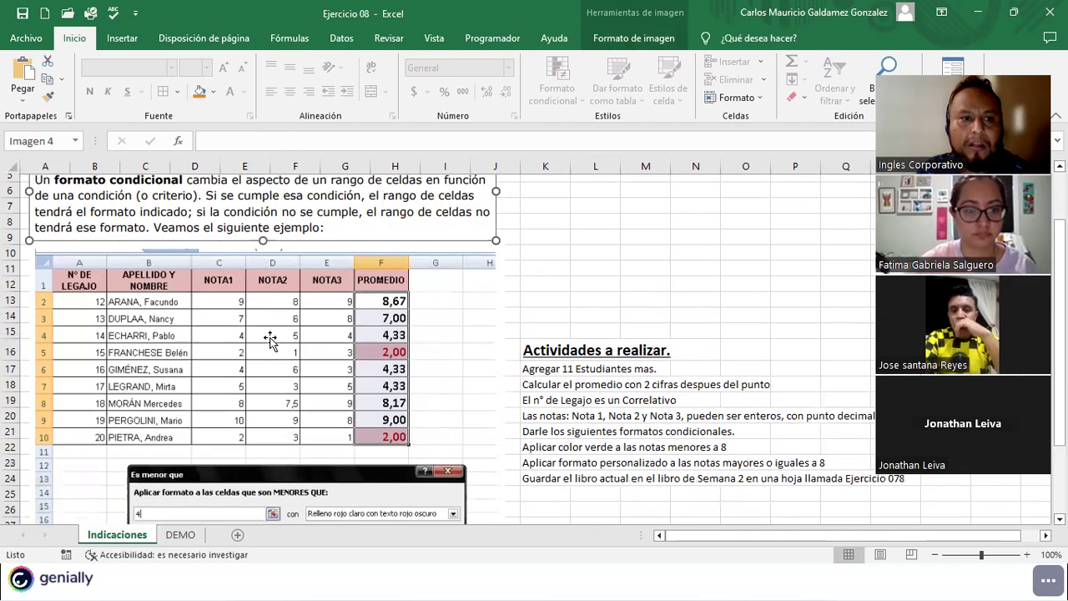
scroll(271, 341, down, 1)
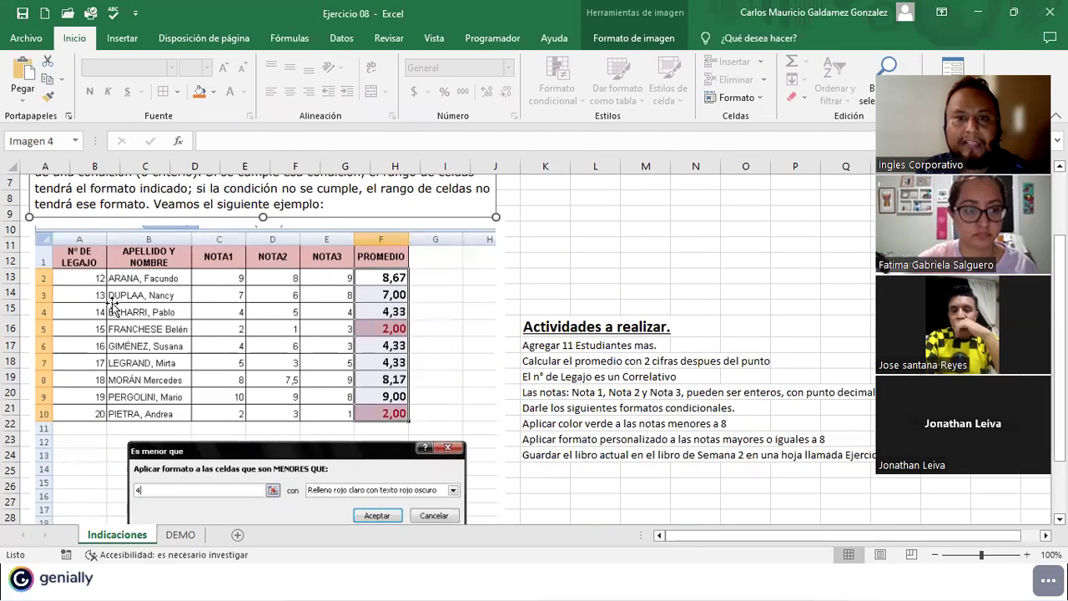
click(532, 345)
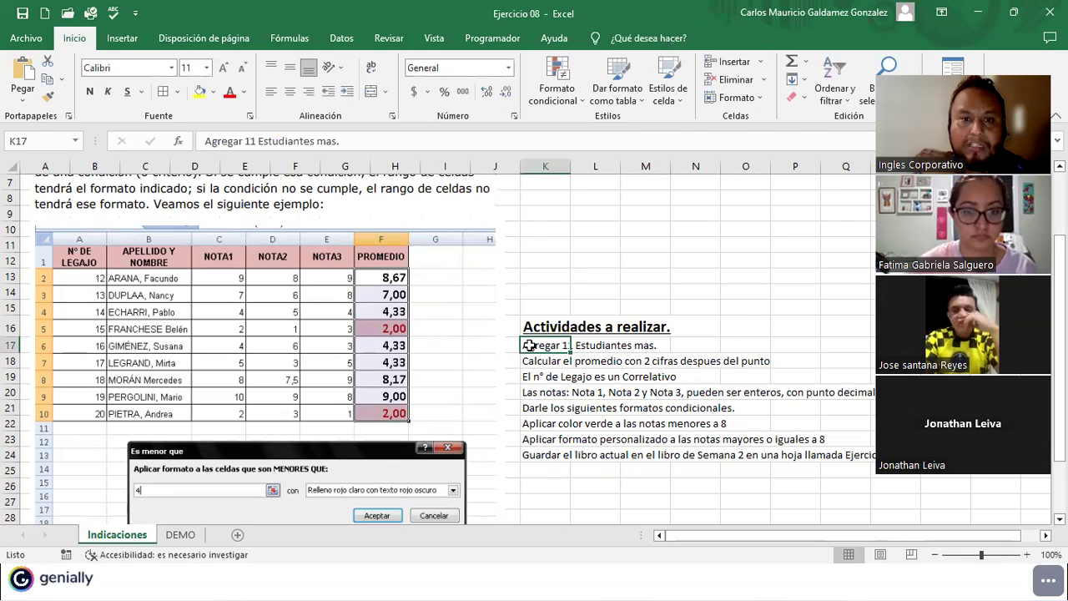
click(534, 361)
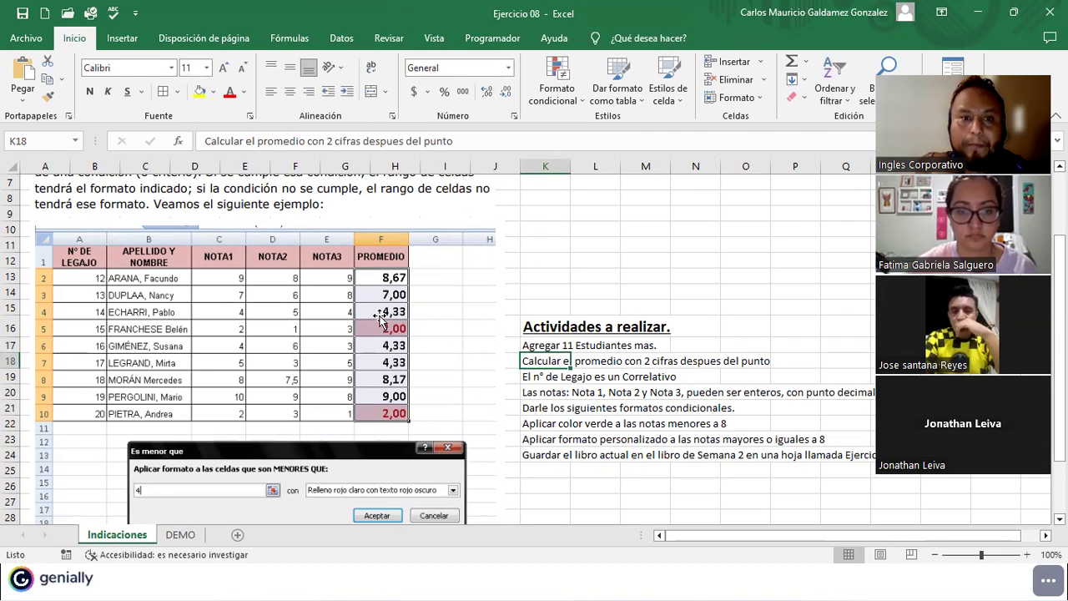
click(528, 377)
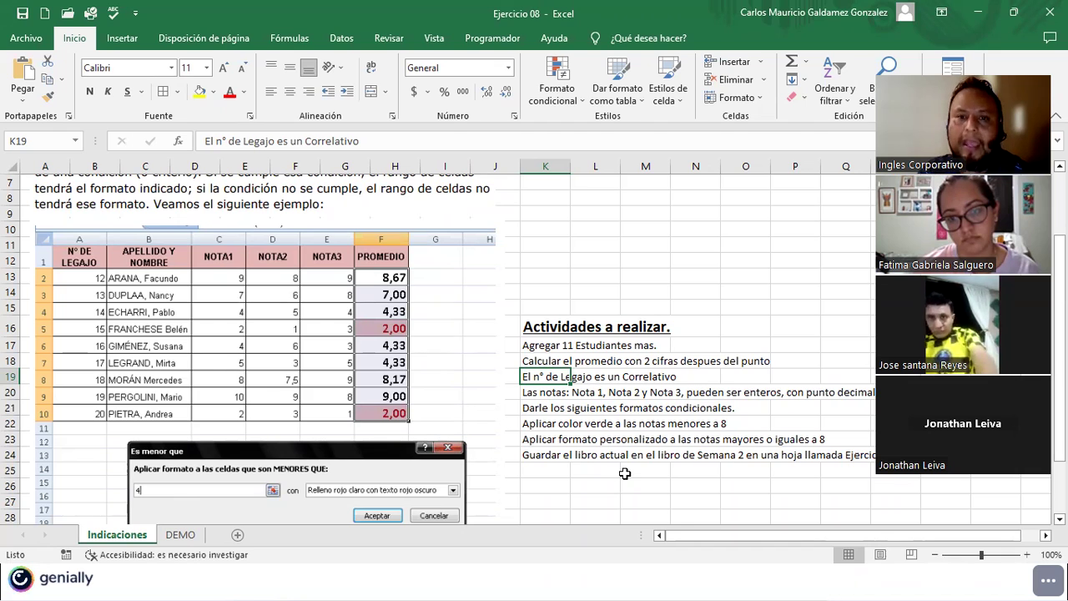
click(550, 92)
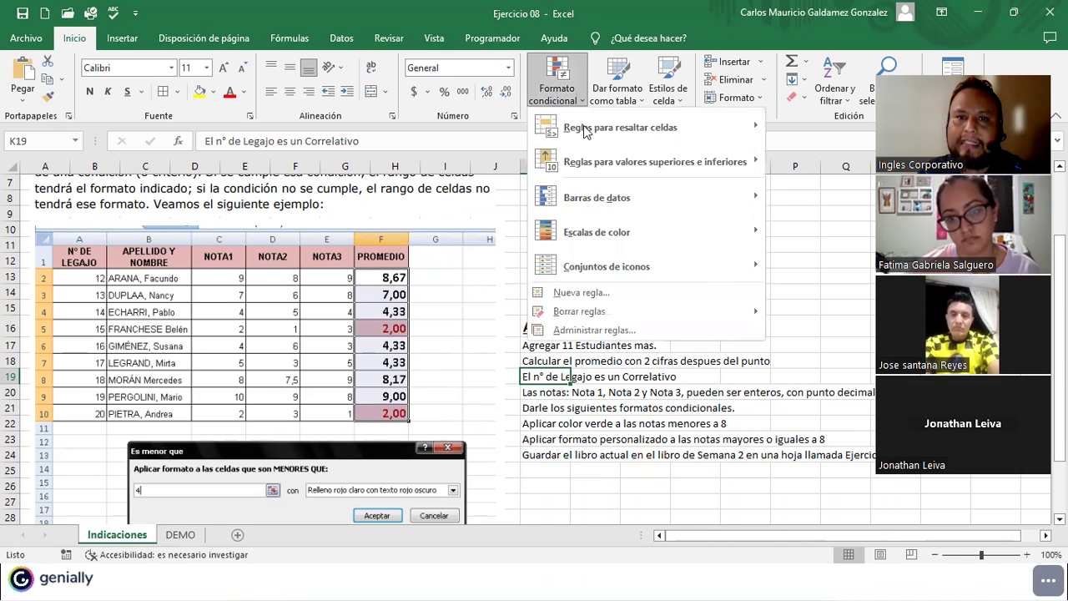
mouse_move(706, 241)
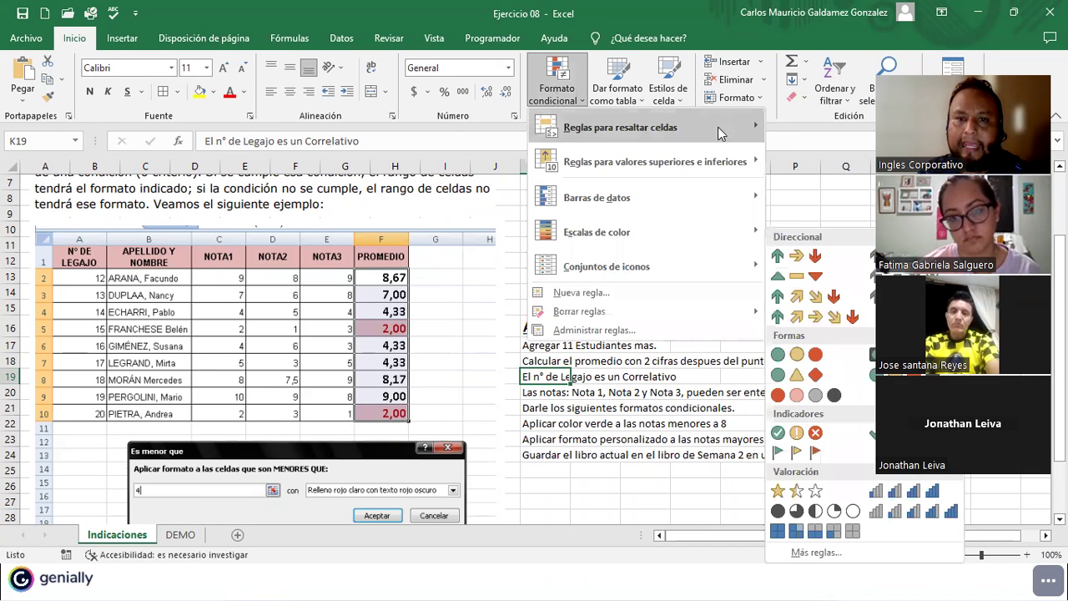
click(643, 334)
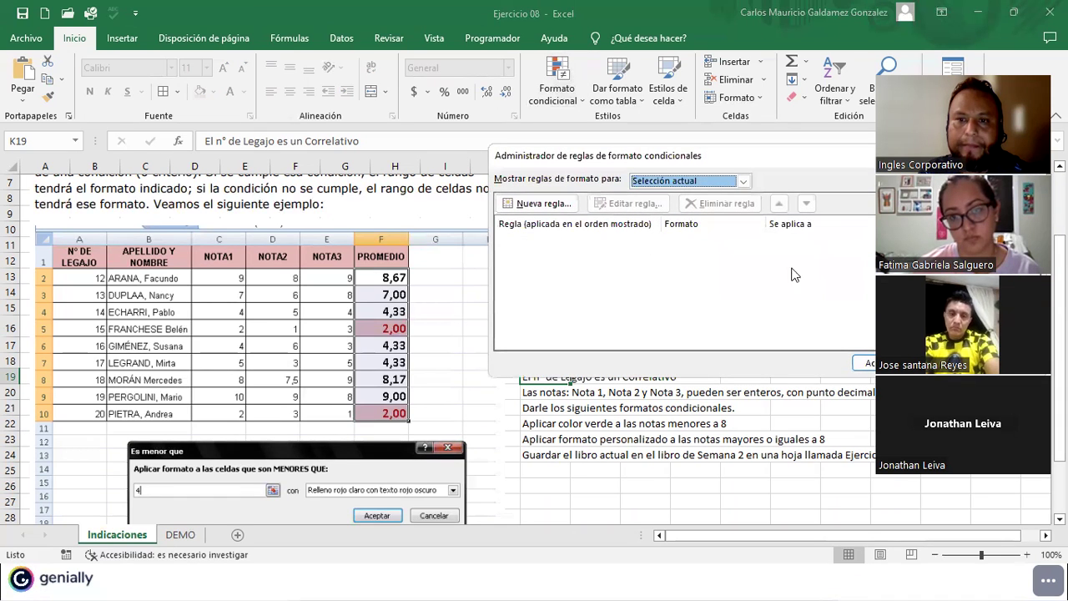
drag(744, 151, 558, 143)
click(762, 355)
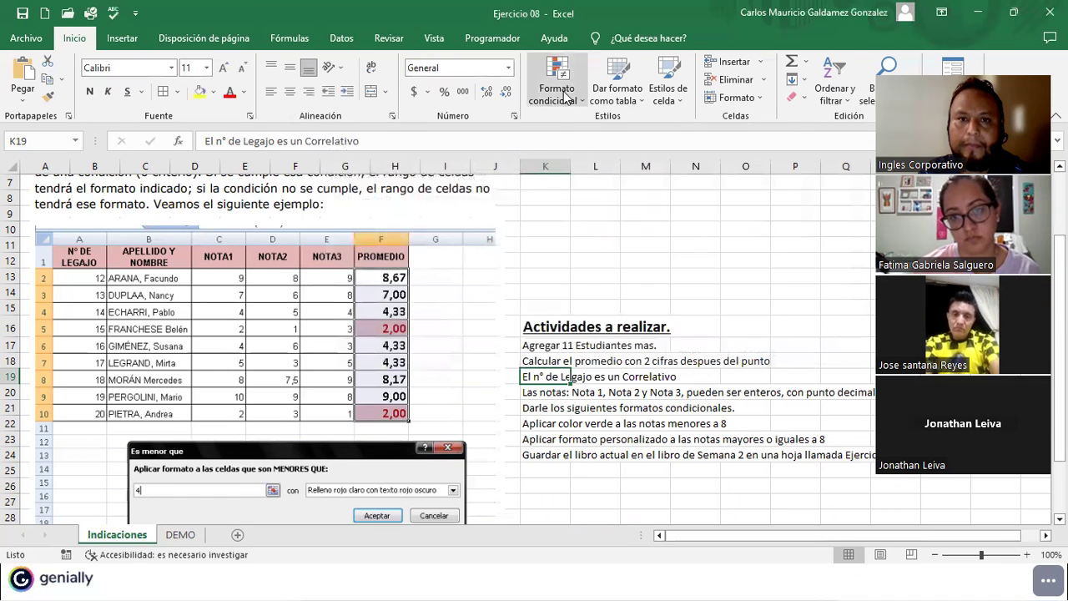
click(565, 98)
mouse_move(693, 135)
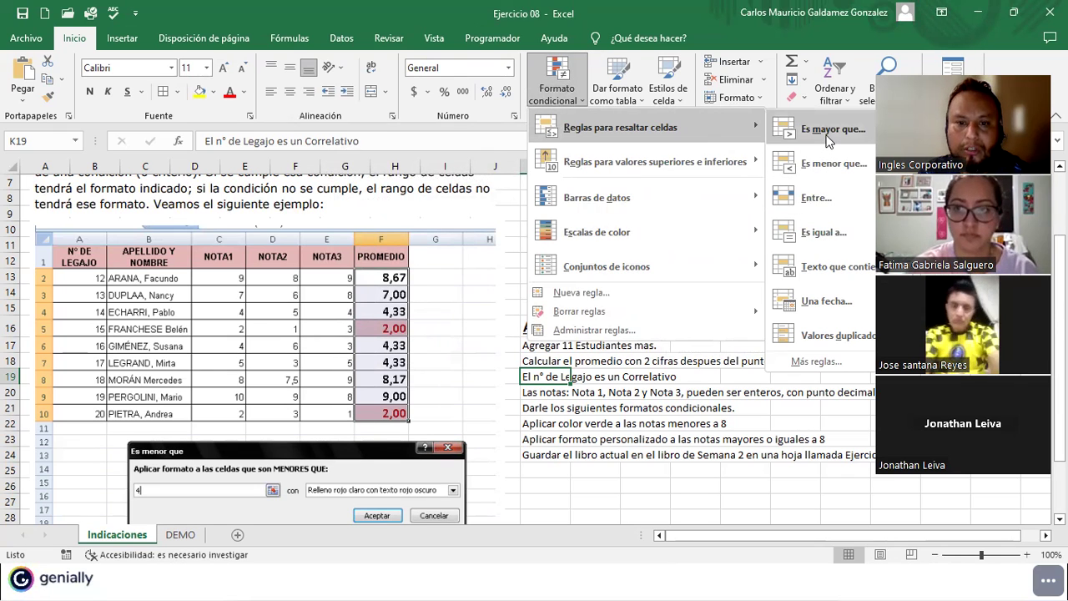
click(833, 135)
click(658, 262)
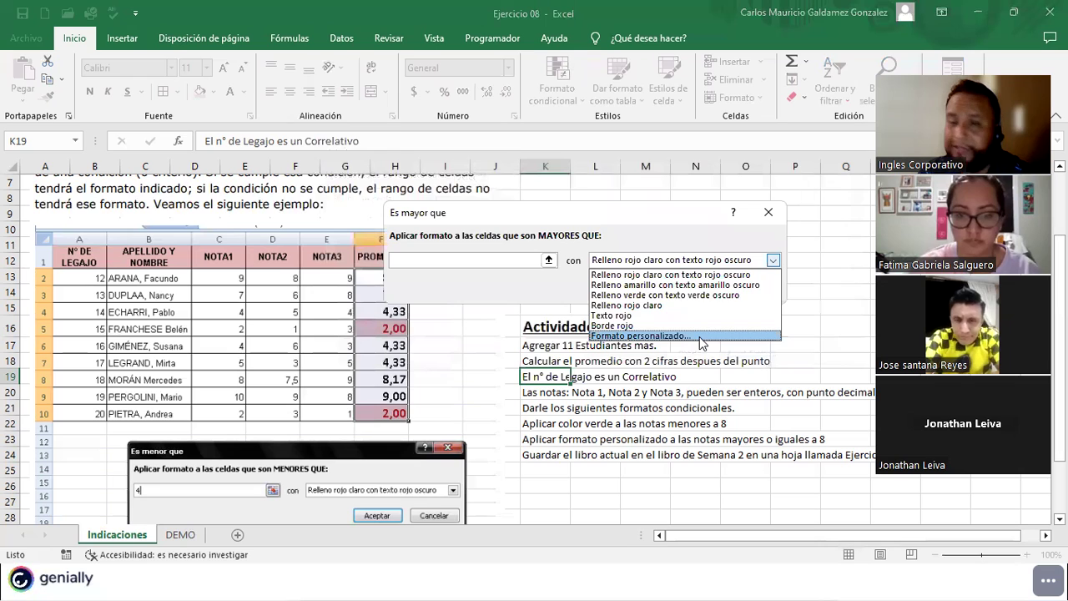
click(650, 240)
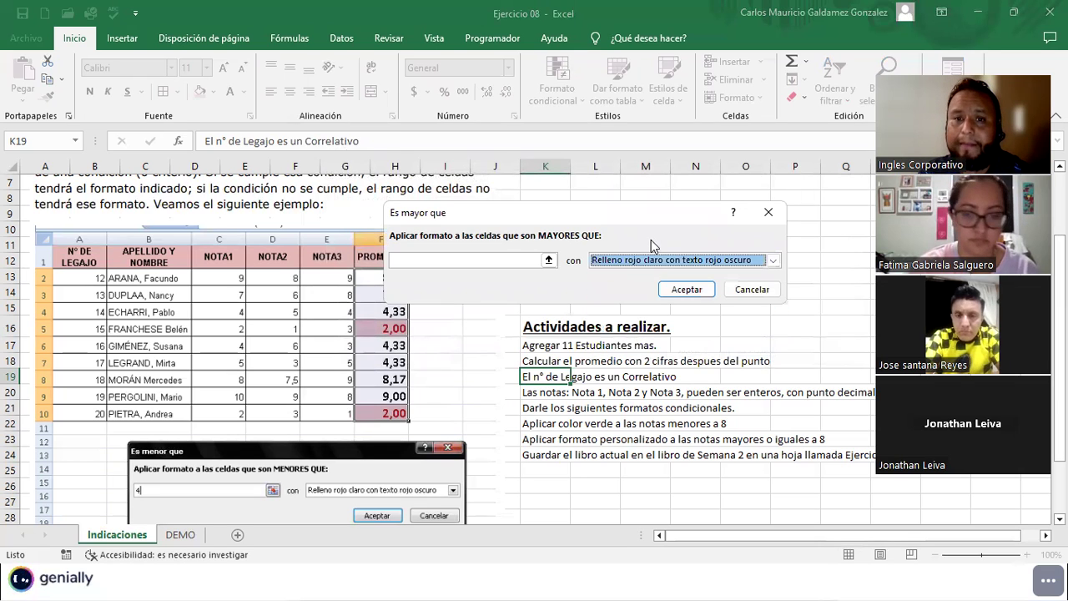
click(752, 289)
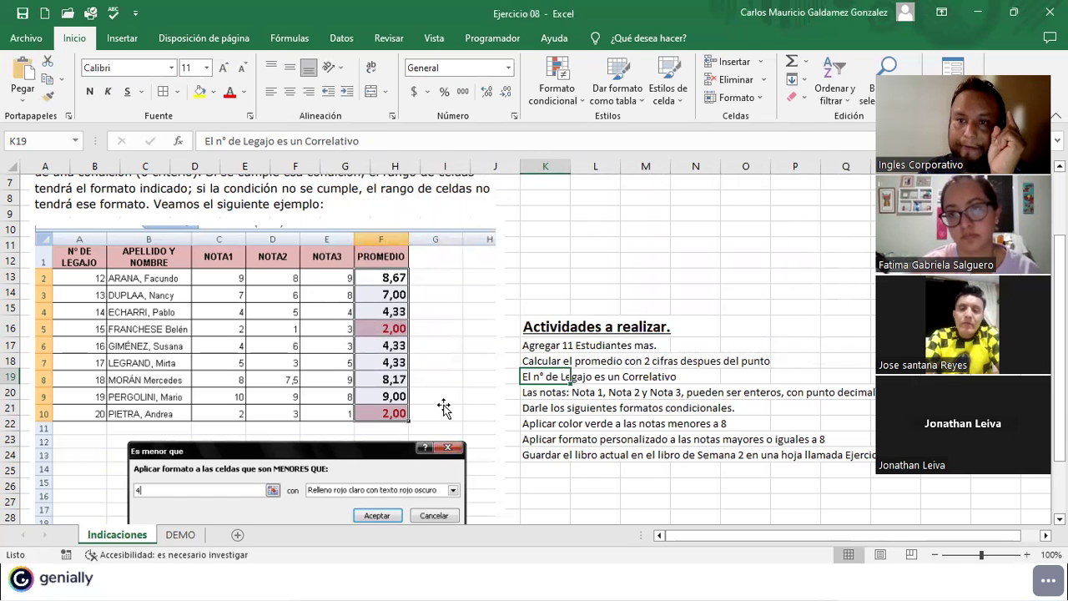
Review the activities in K17 and K18, then bring up the Guardar como page.
click(591, 293)
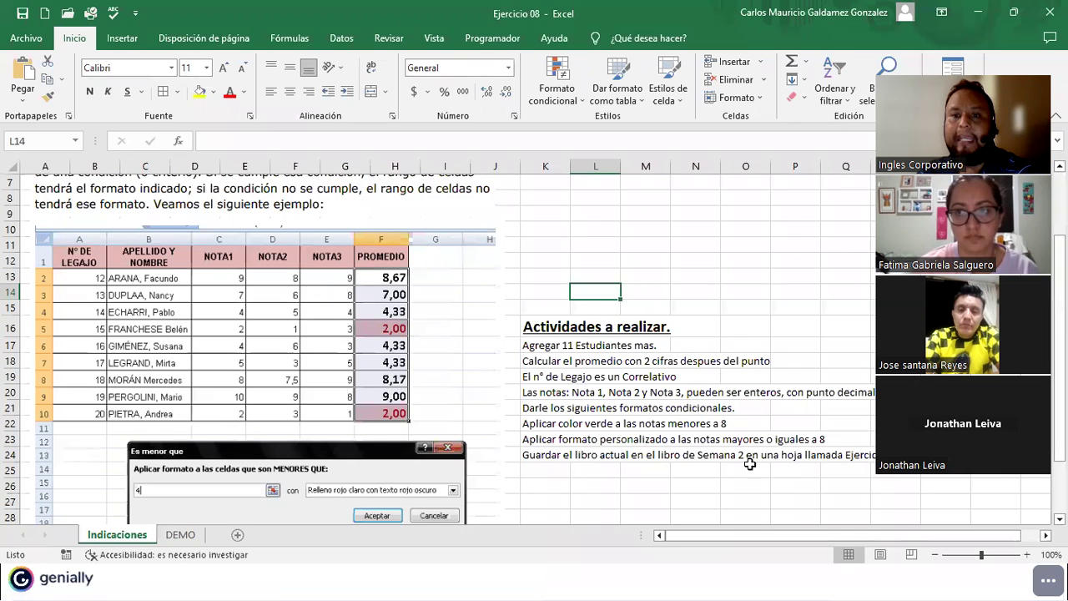
click(604, 345)
click(535, 343)
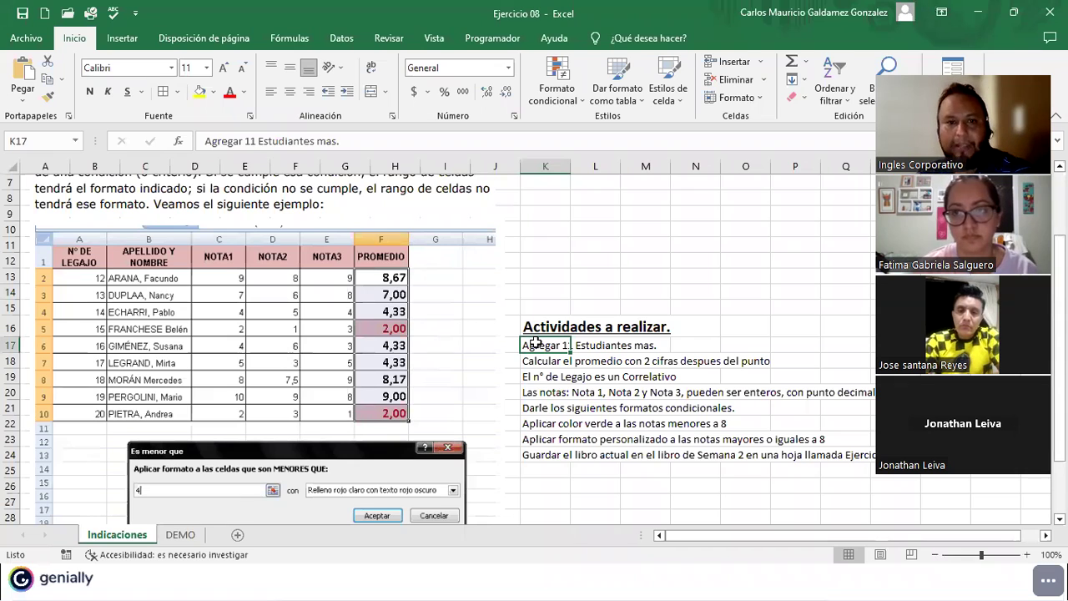
click(541, 361)
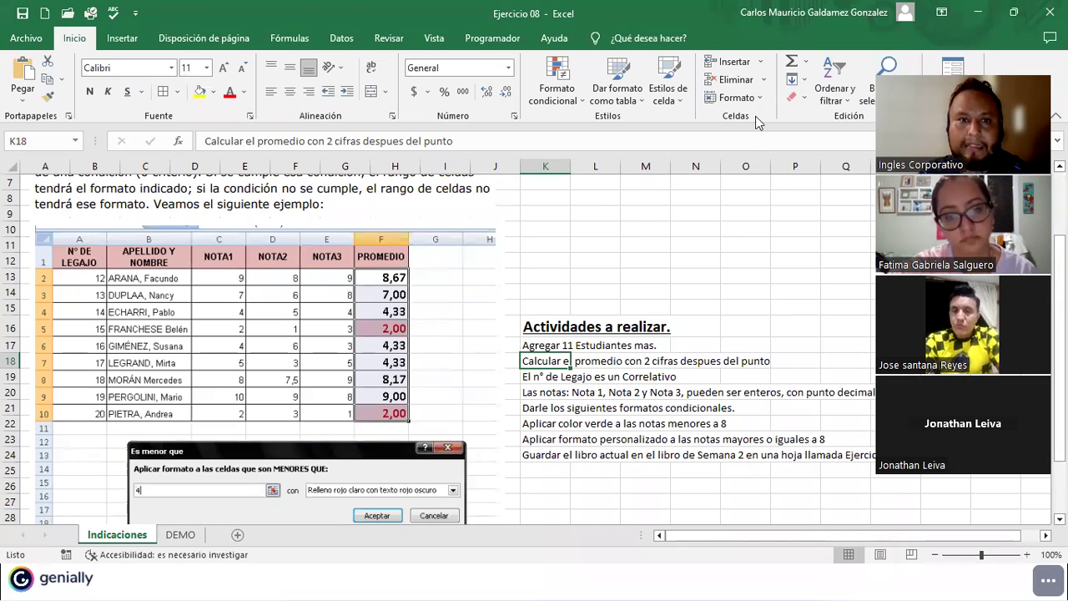
click(26, 38)
click(74, 251)
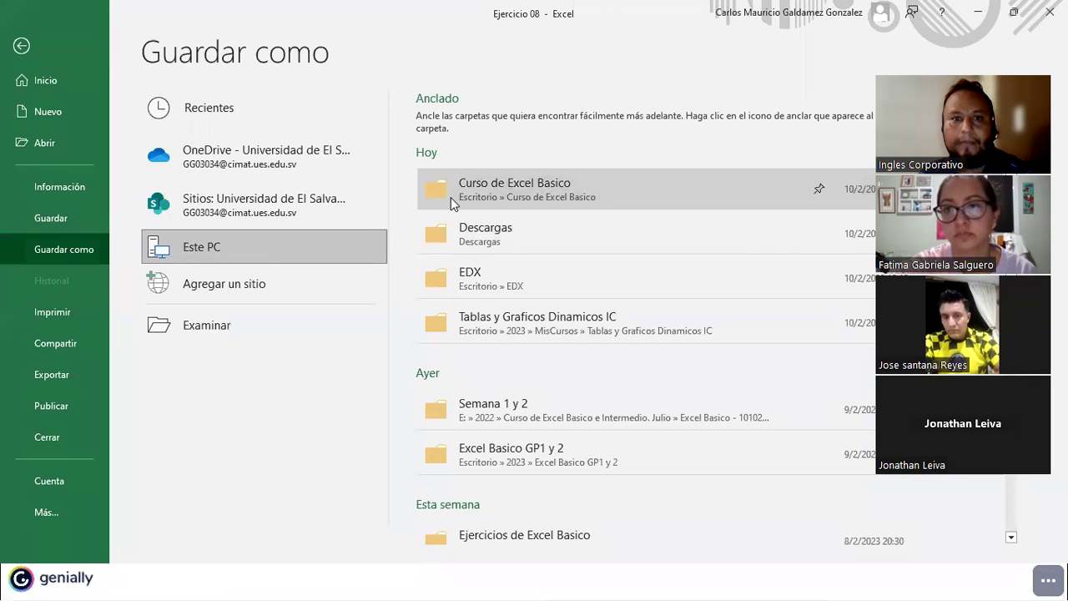
Save into Curso de Excel Basico as Ejercicio 08_2 and return to the DEMO sheet.
click(451, 197)
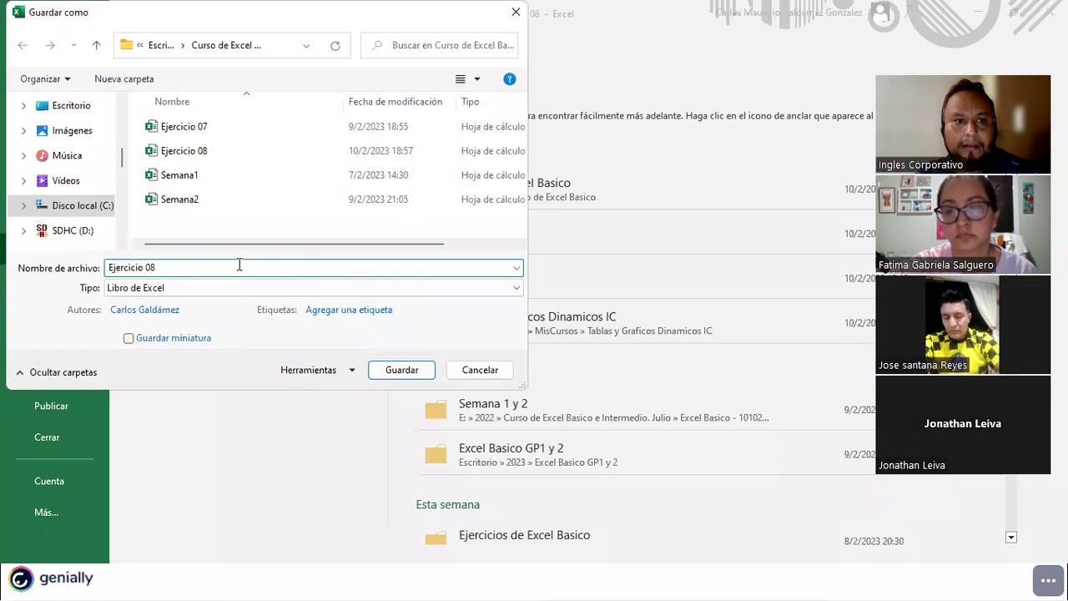
key(Return)
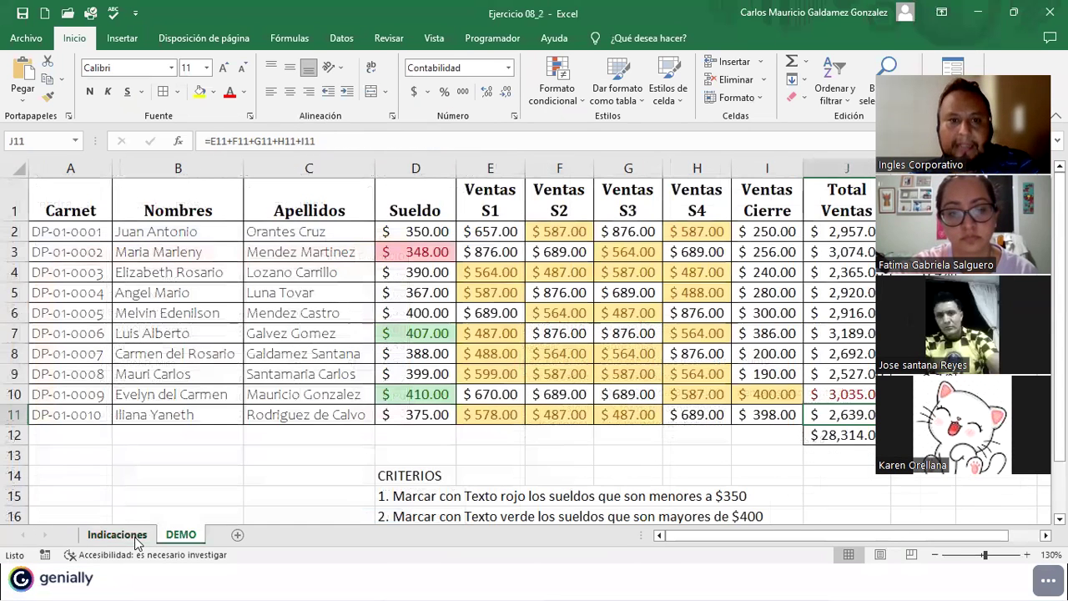
click(180, 533)
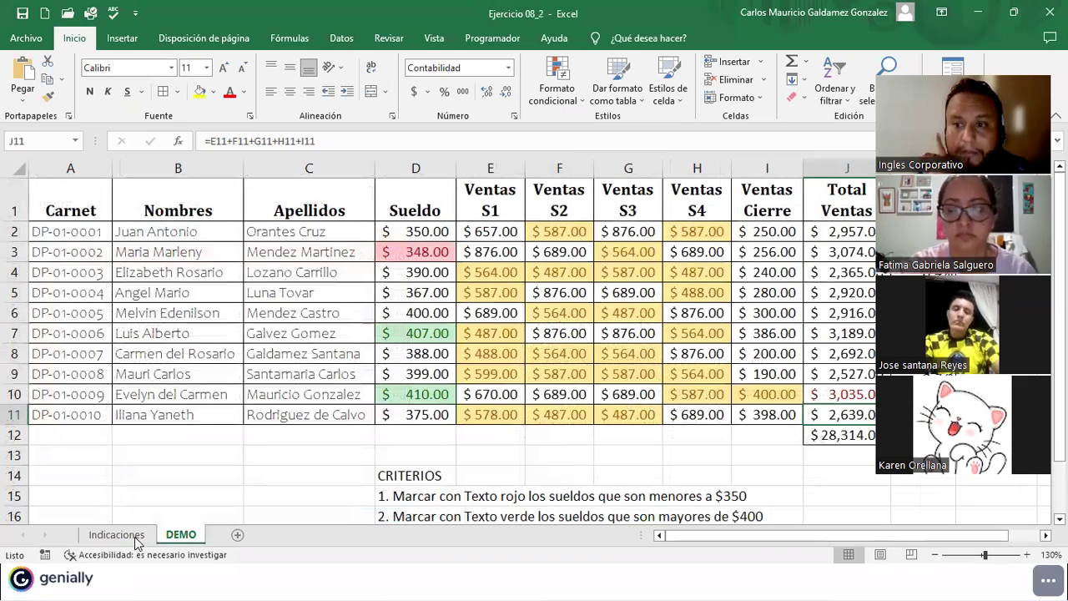
Inspect the % Venta formula in K2, showing =J2/$J$12 and 10.4%.
click(689, 333)
key(Right)
key(Right)
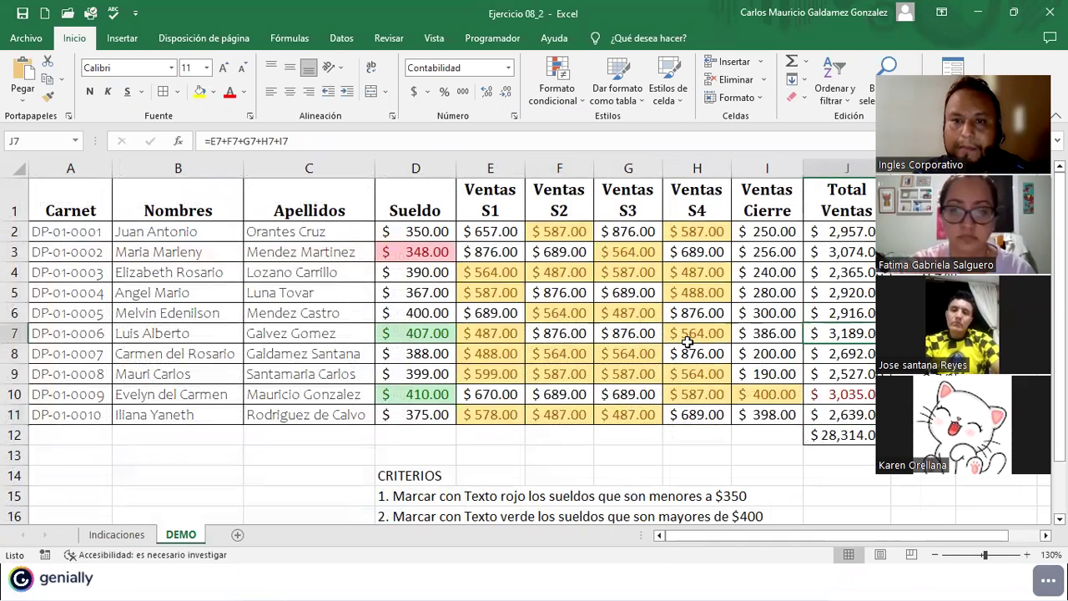
key(Right)
key(Right)
key(Right)
key(Right)
key(Right)
key(Right)
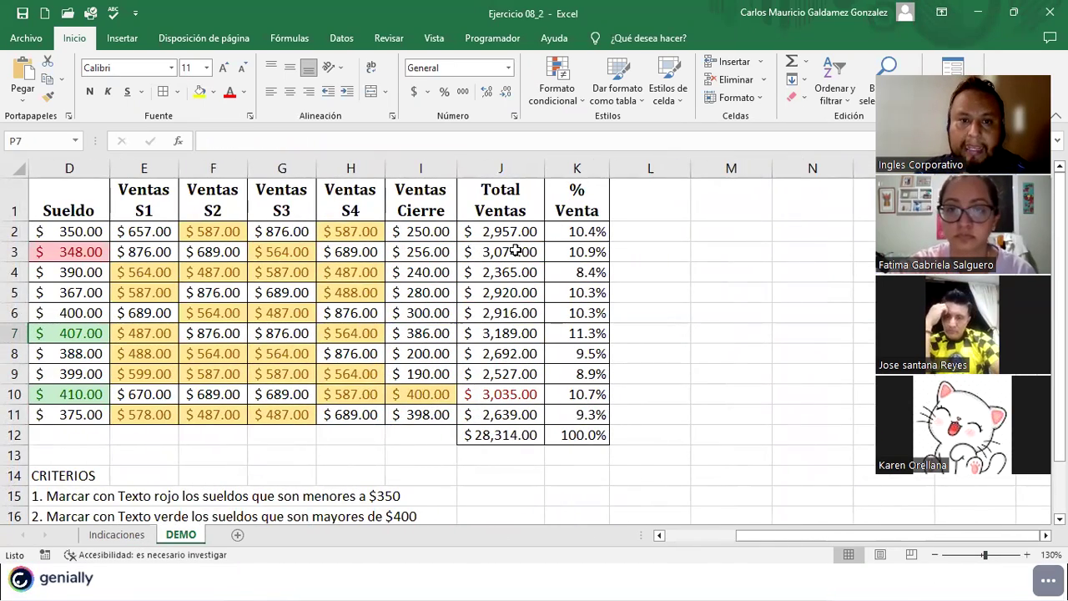
click(514, 234)
click(567, 232)
double_click(570, 234)
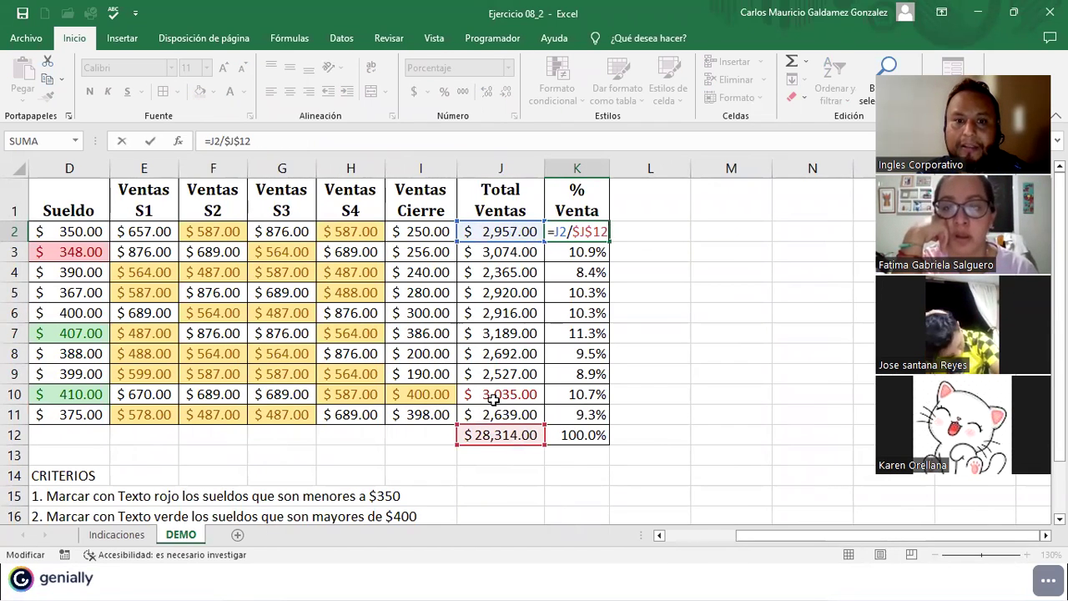
key(Tab)
click(584, 232)
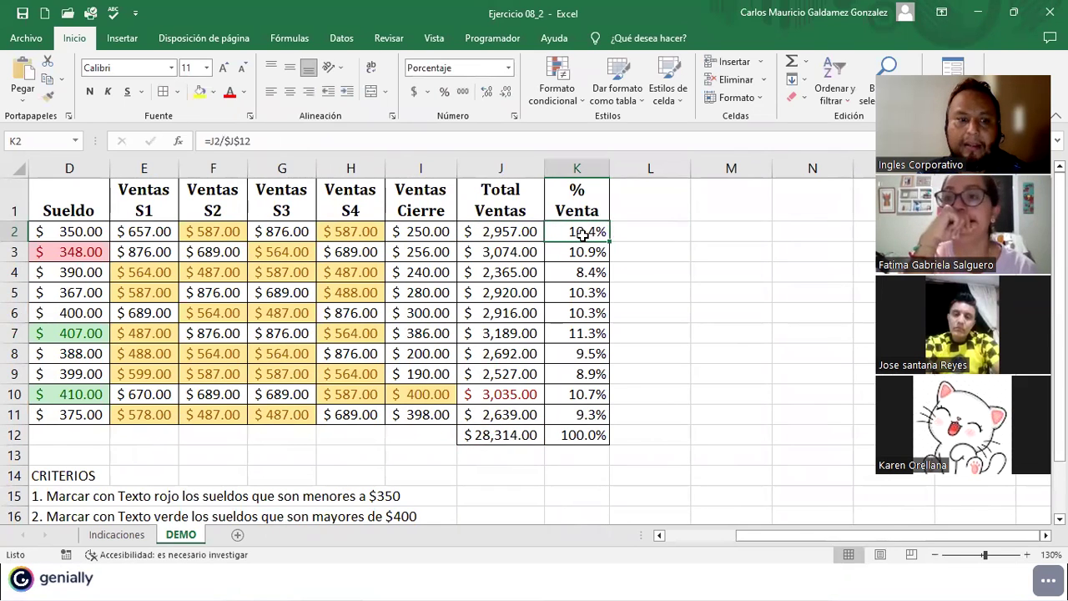
double_click(585, 233)
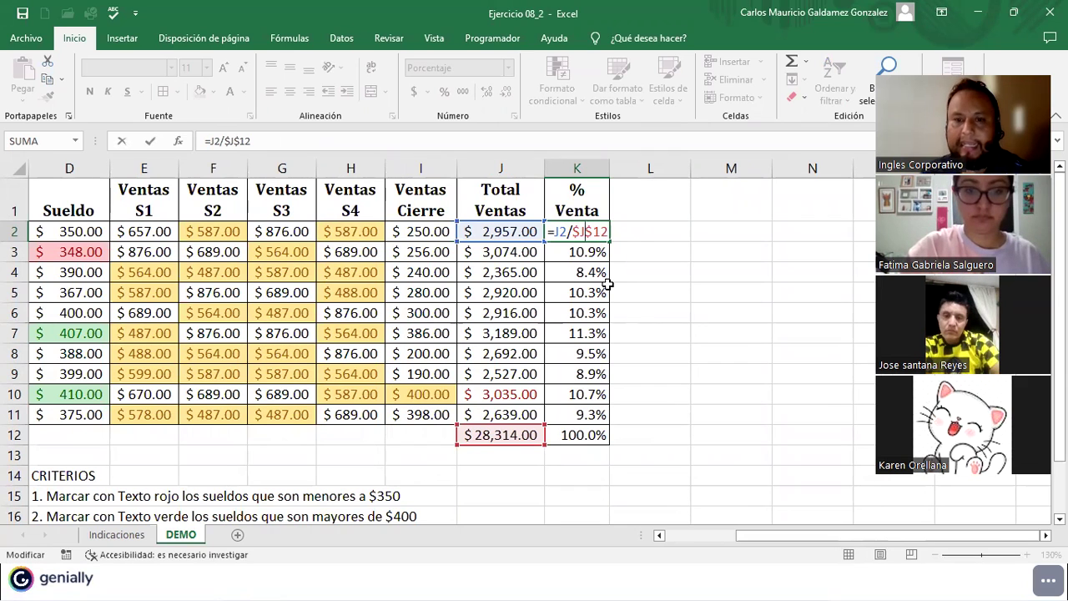
click(579, 435)
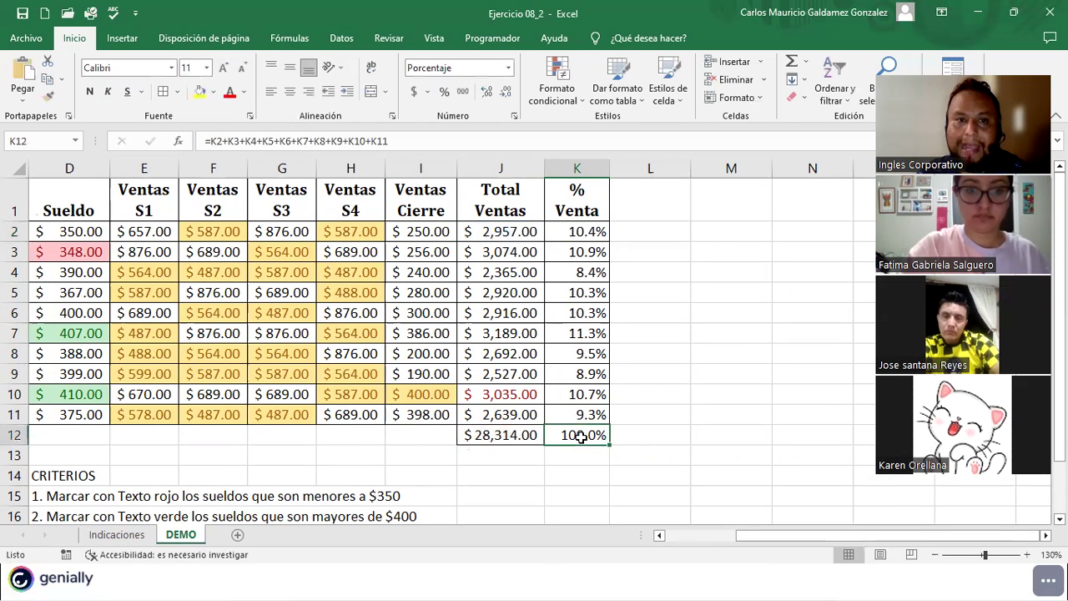
Select the % Venta values K2:K11, check K6, and minimize Ejercicio 08_2 and Ejercicio 07.
click(566, 236)
drag(579, 236, 588, 412)
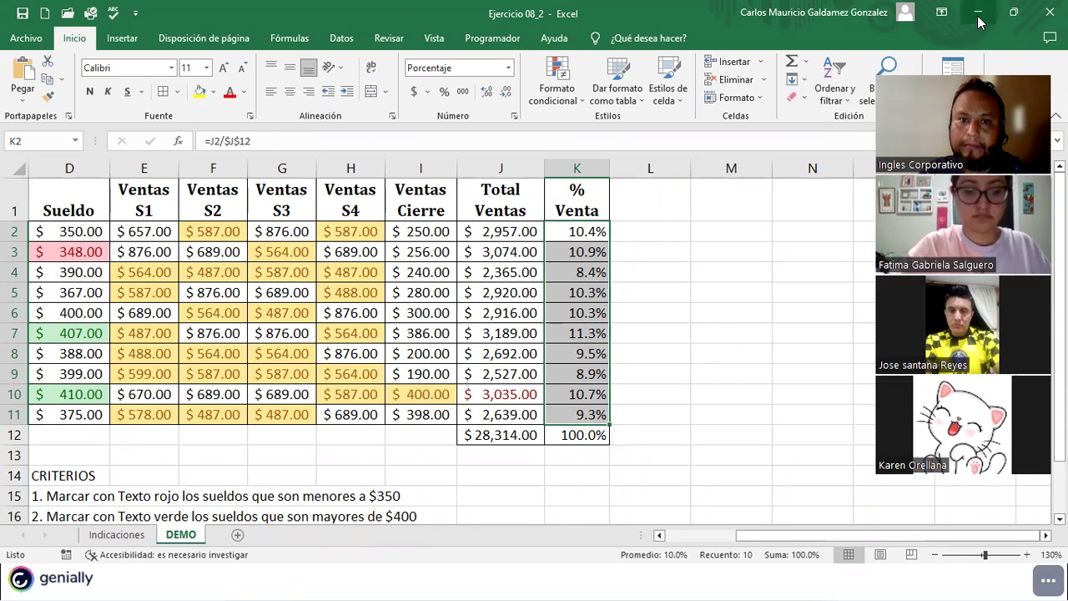
click(563, 312)
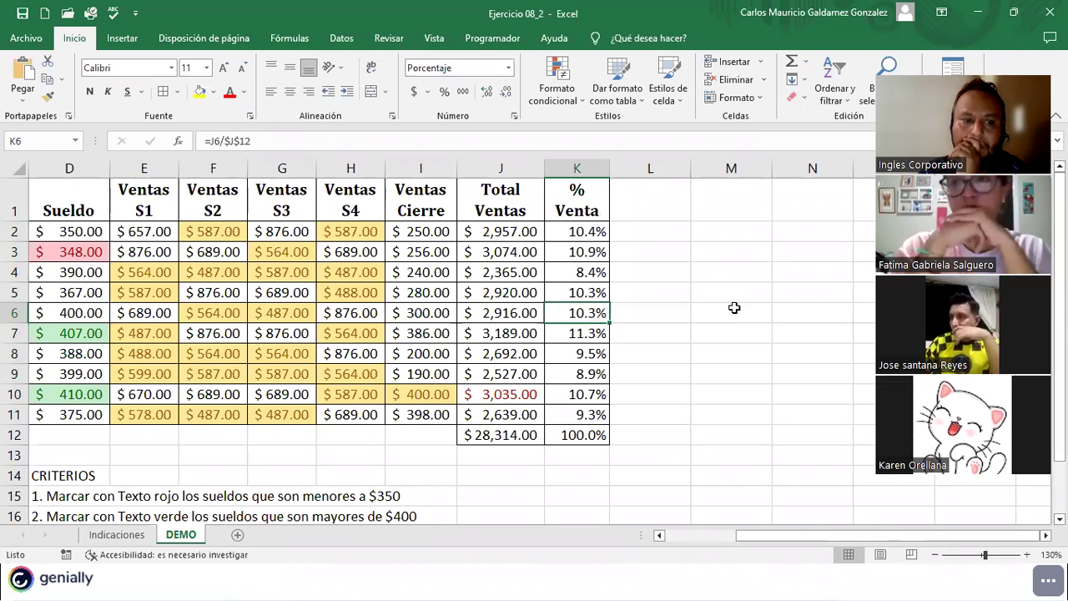
click(652, 328)
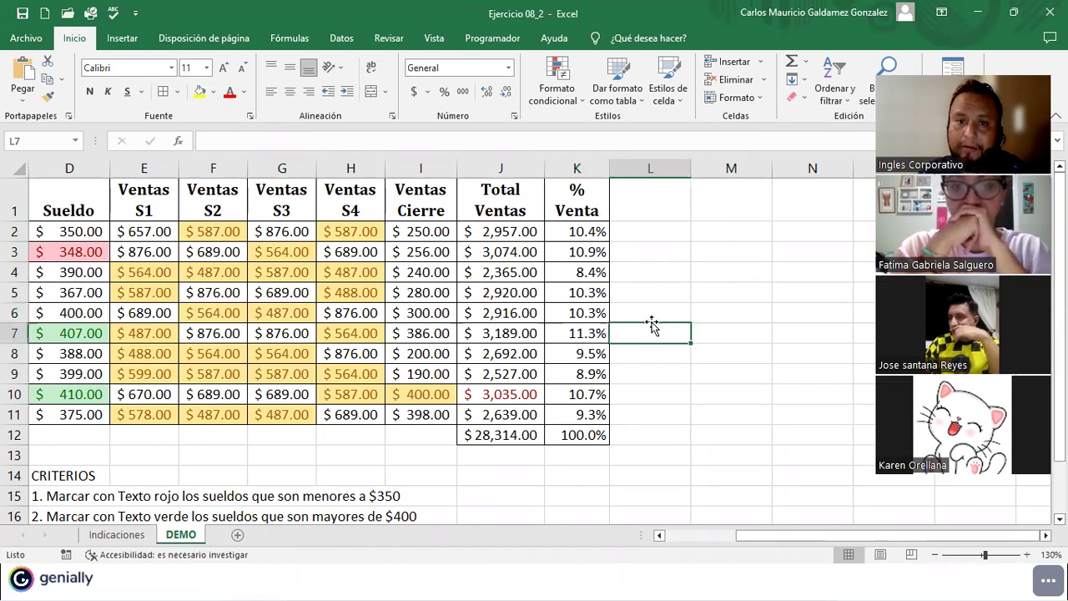
click(639, 272)
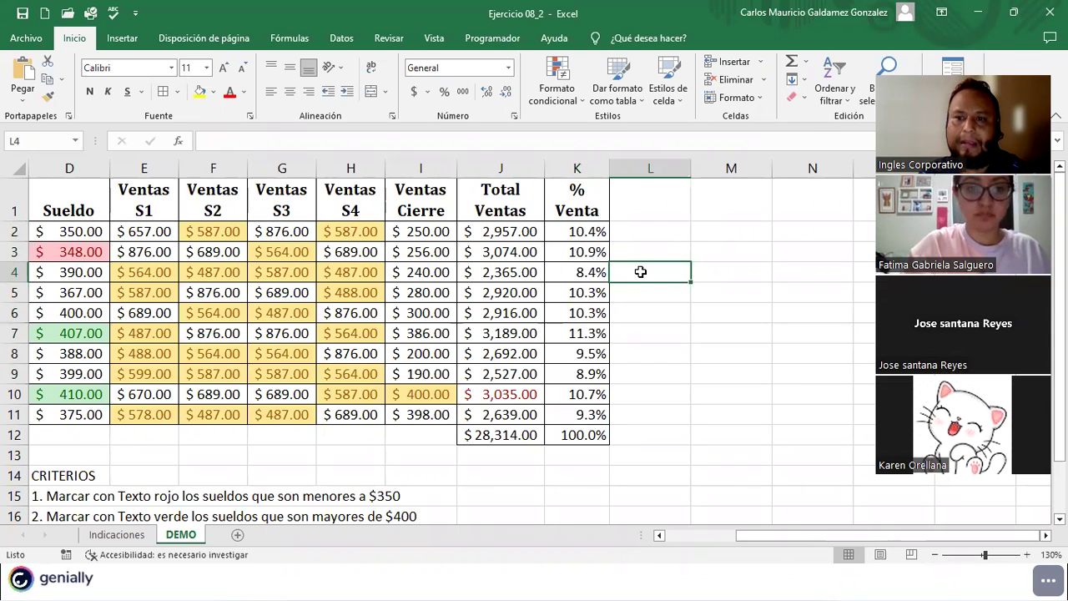
click(978, 17)
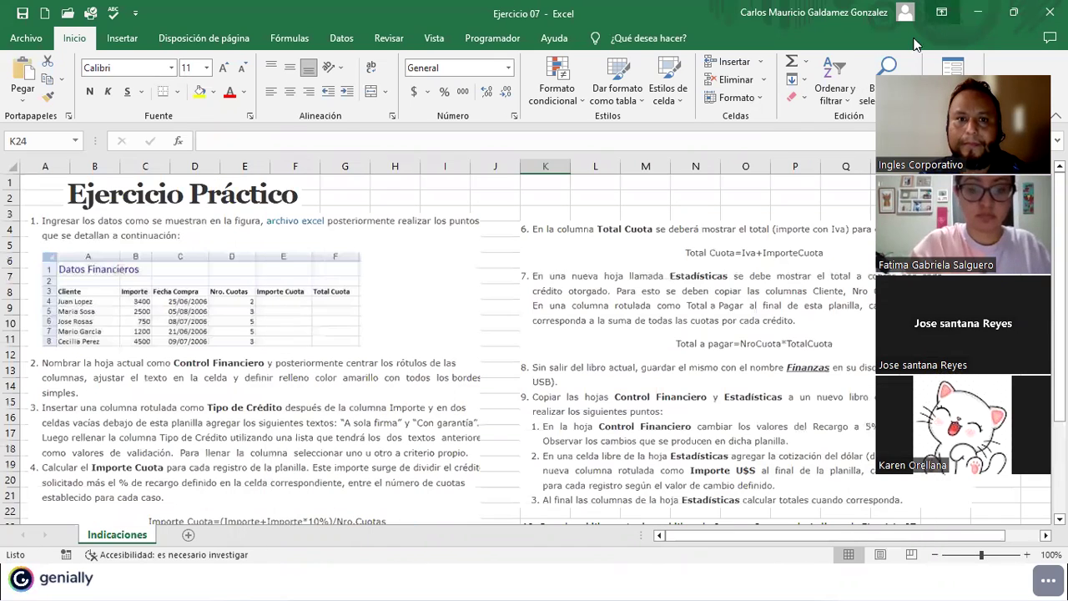
click(978, 15)
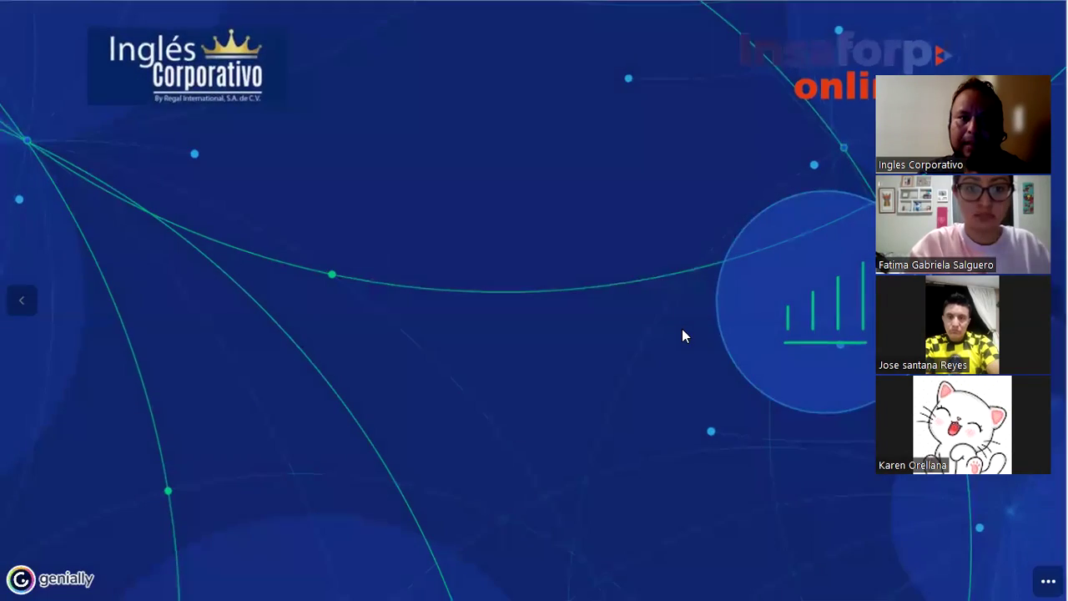
Advance through the closing Genially slides to the Finalización slide and stop screen sharing.
key(Right)
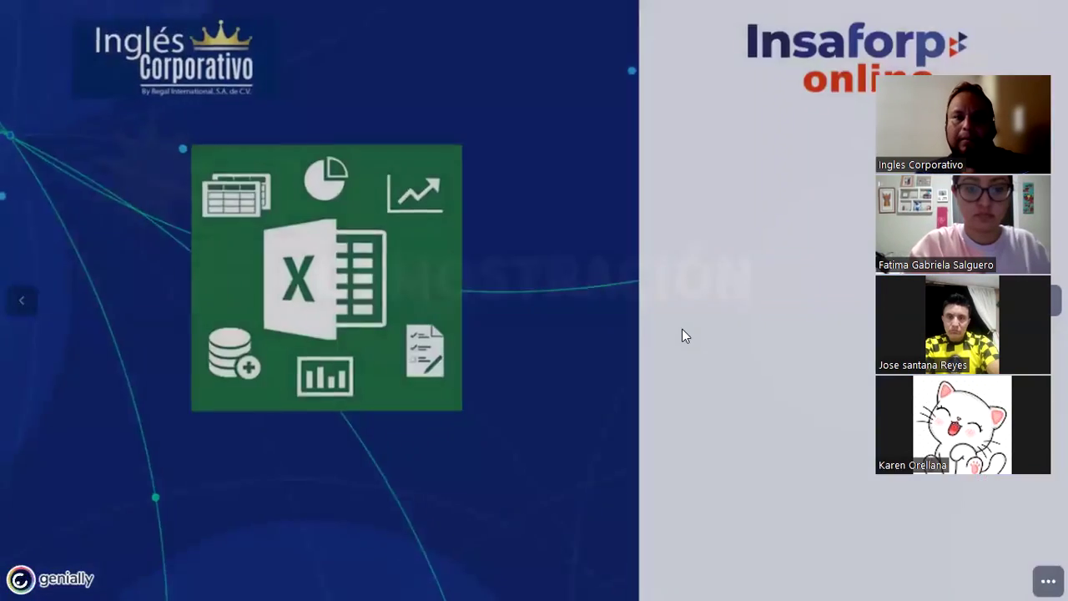
key(Right)
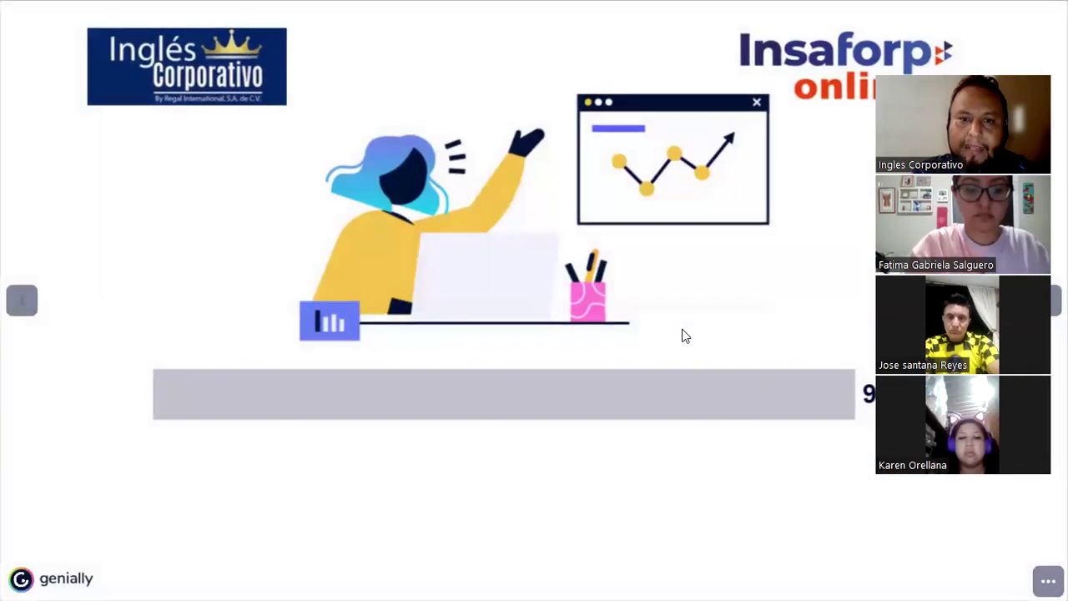
key(Right)
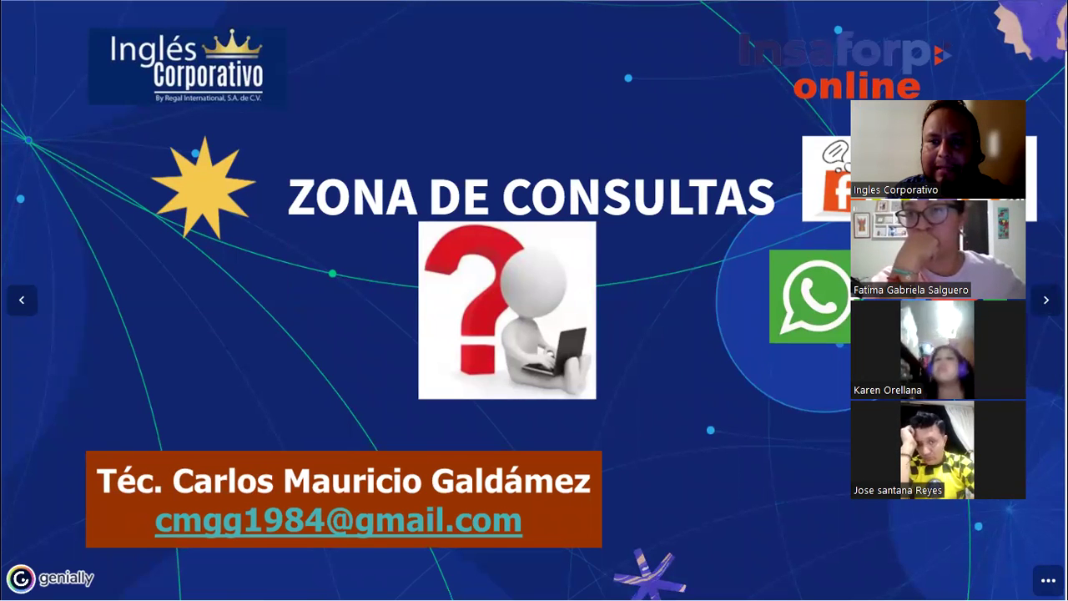
click(982, 101)
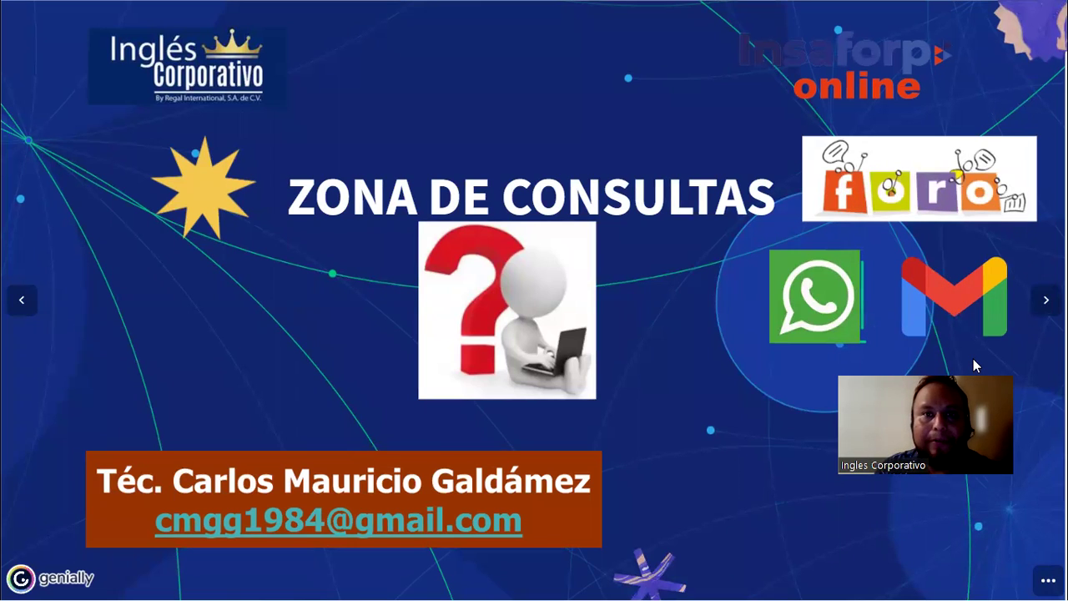
click(1045, 302)
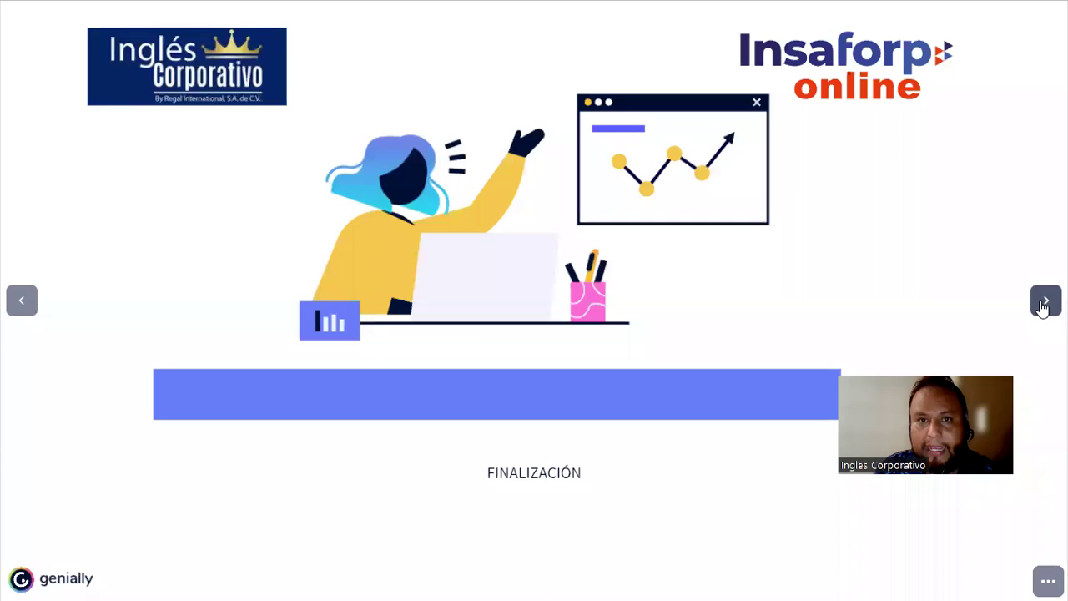
click(1043, 303)
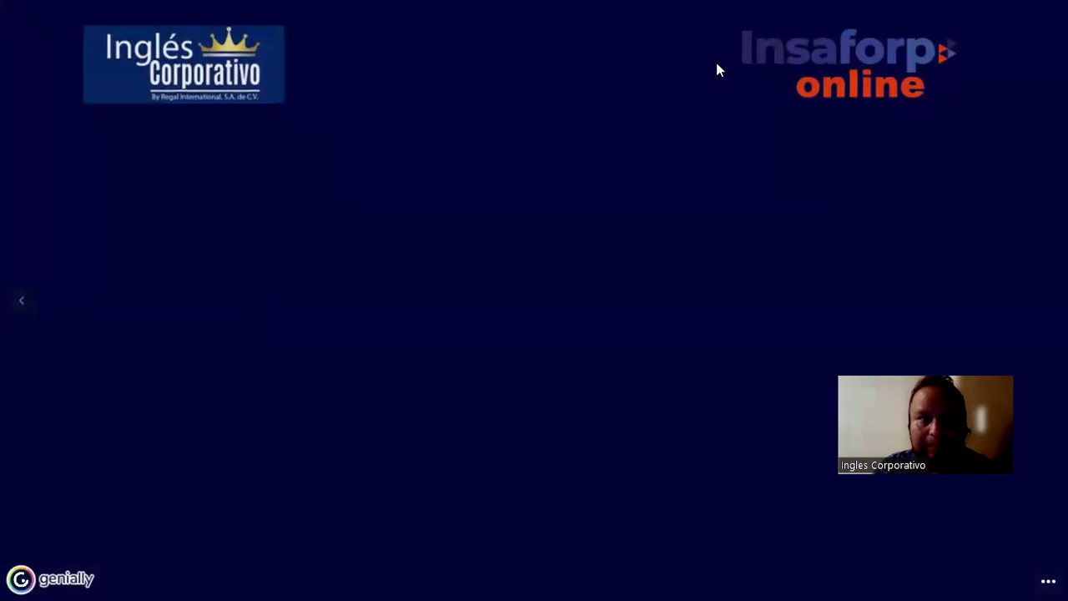
key(alt+s)
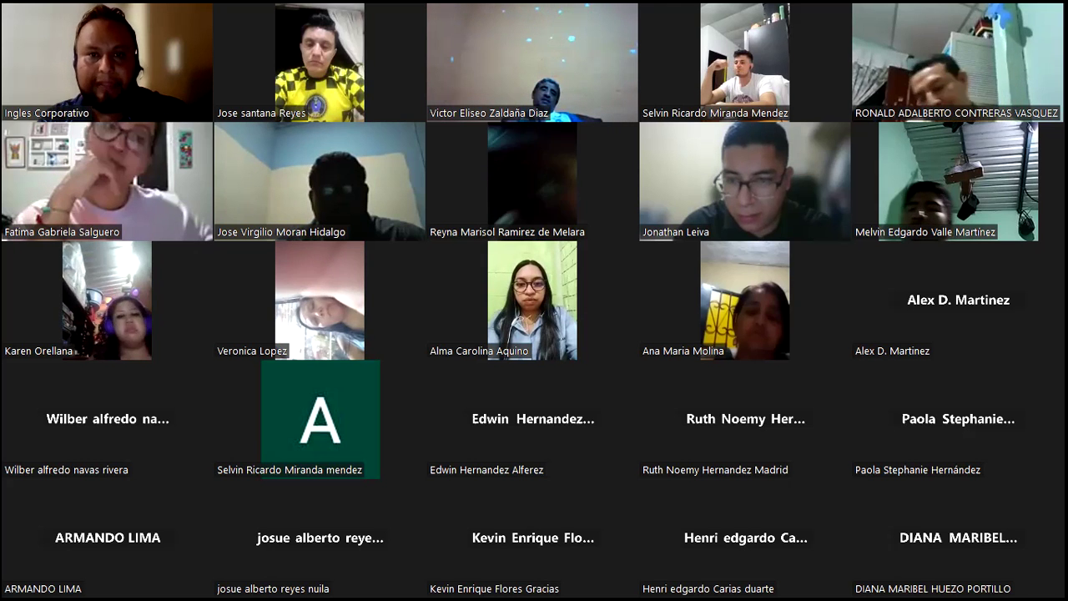